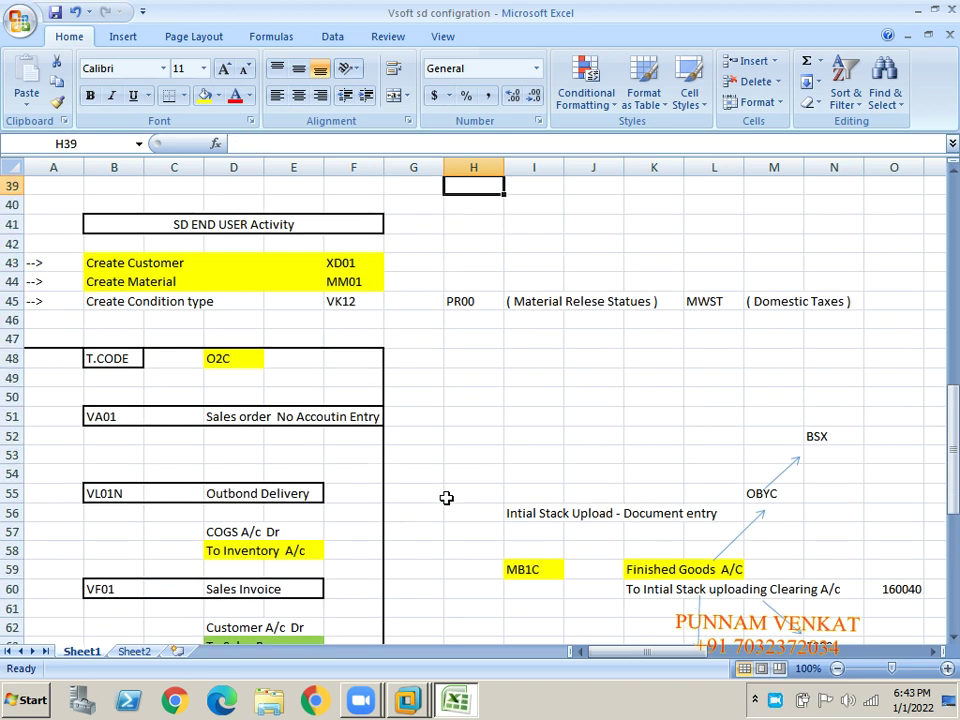
- Select the Create Customer, Create Material and Create Condition Type rows as block A43:G45
left_click(210, 258)
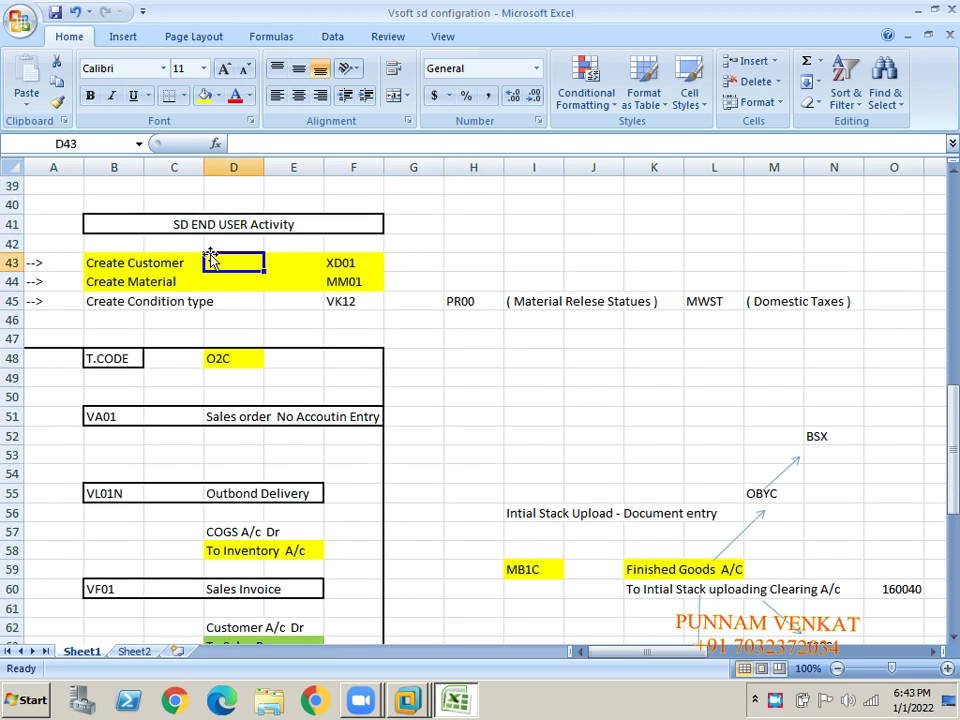
left_click(110, 266)
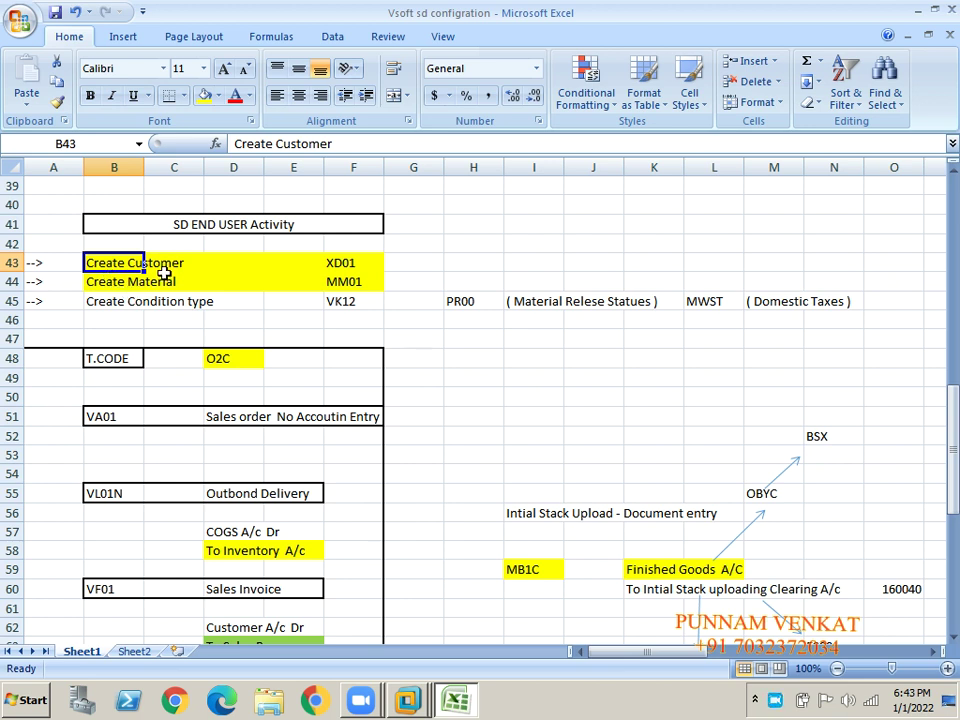
left_click(117, 288)
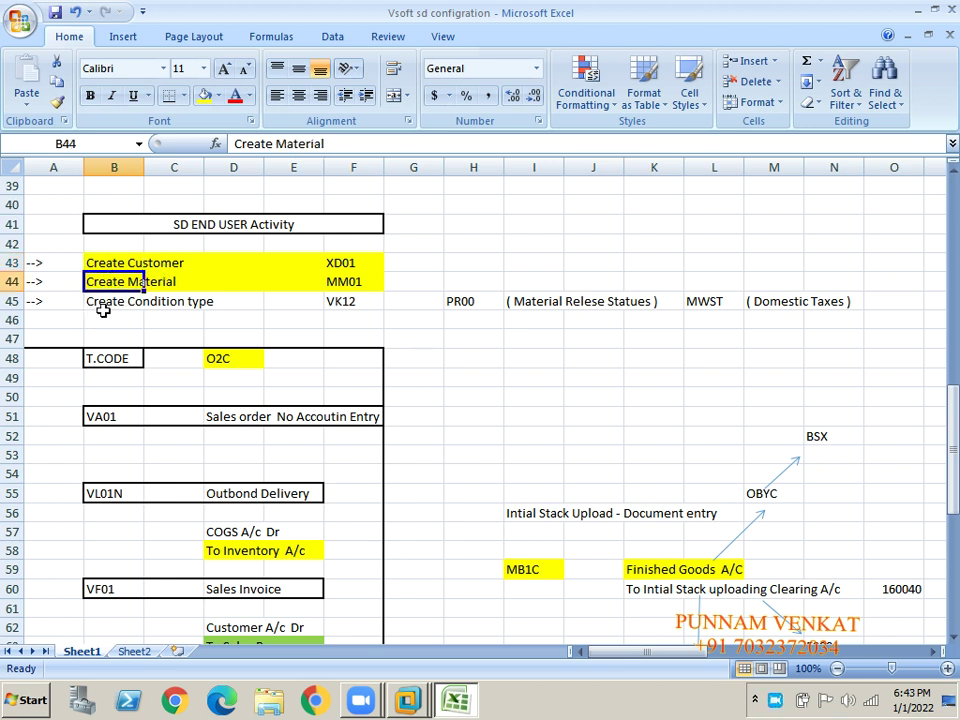
left_click(103, 313)
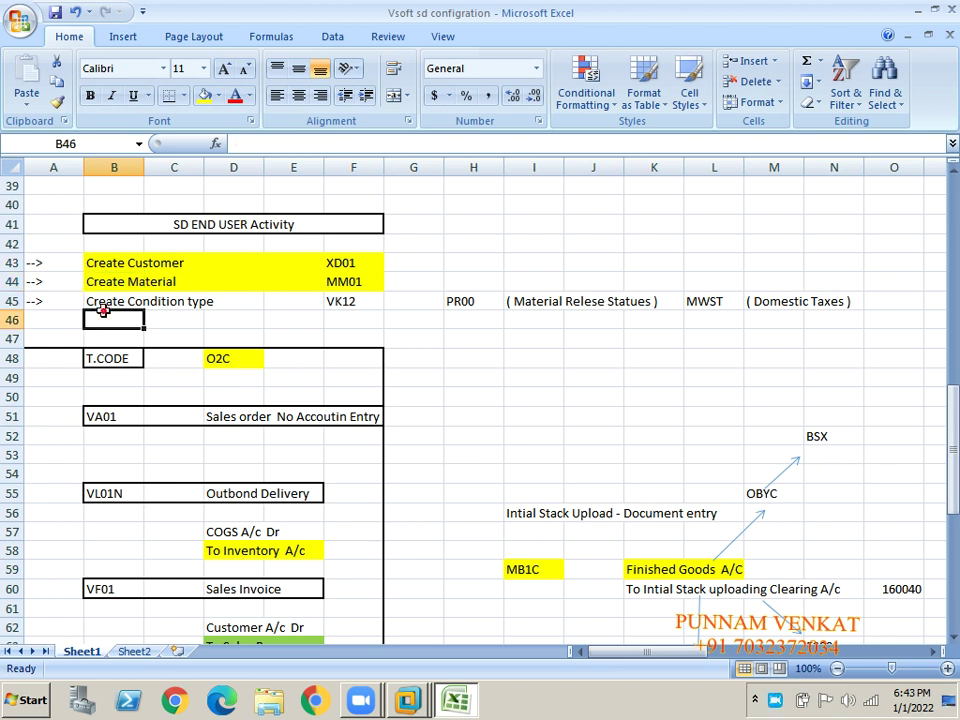
left_click(43, 266)
key("shift+Right")
key("shift+Right")
key("shift+Right")
key("shift+Right")
key("shift+Right")
key("shift+Right")
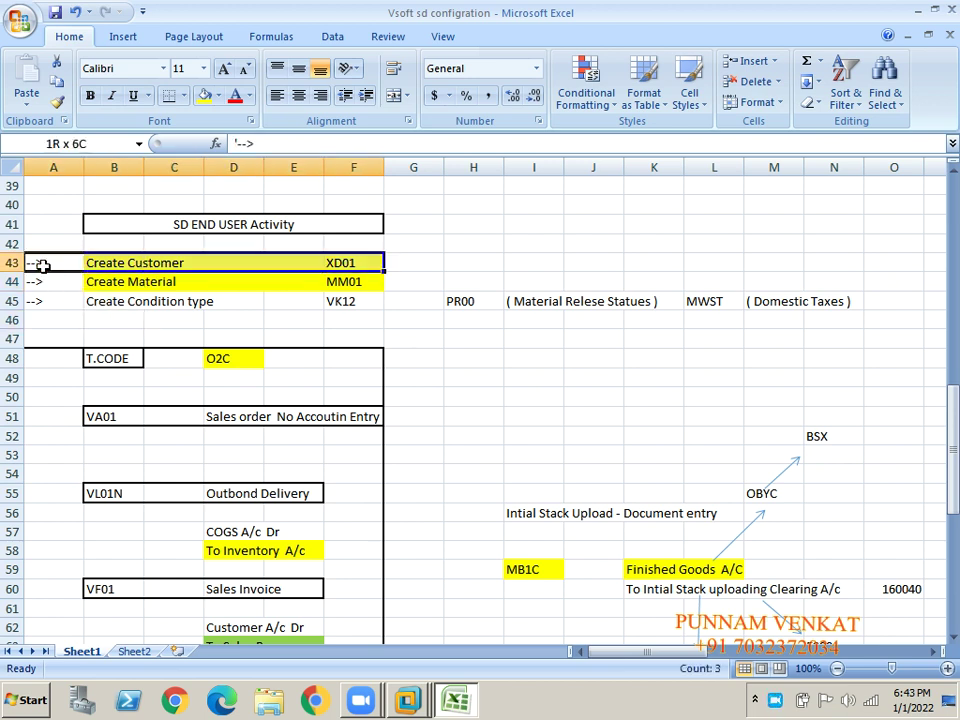
key("shift+Down")
key("shift+Down")
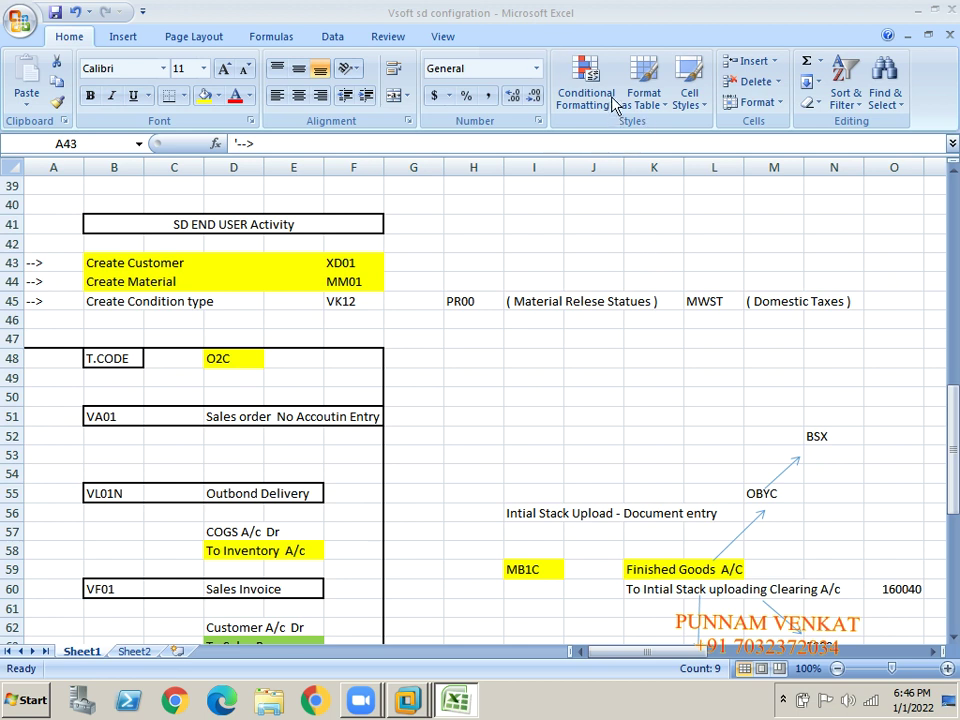
left_click(553, 508)
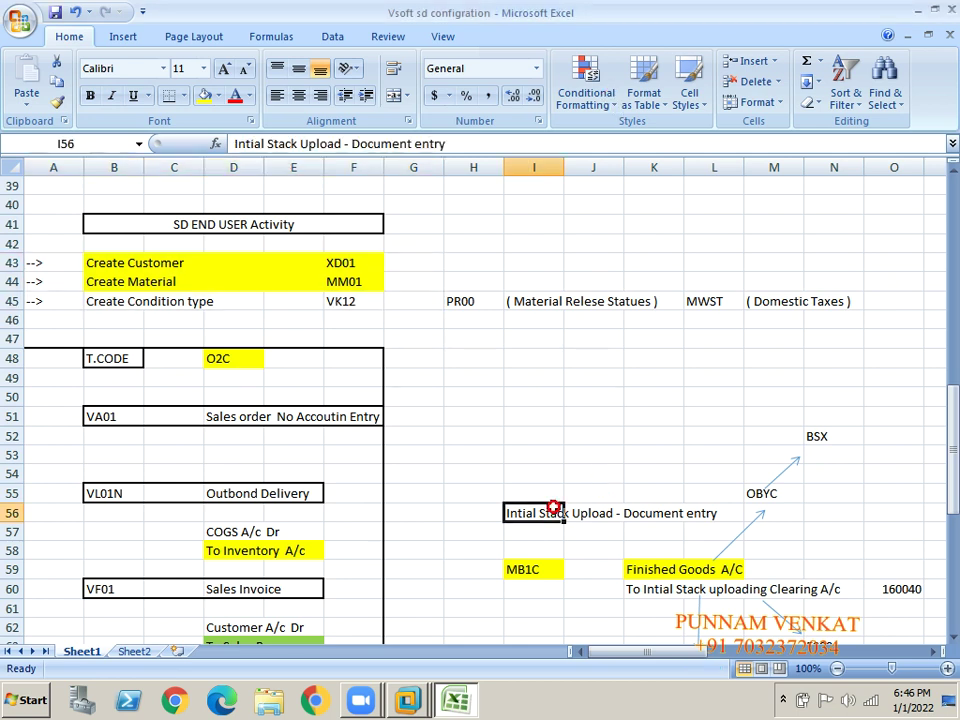
key("Down")
key("Down")
key("Down")
key("Down")
key("Down")
key("Down")
key("Down")
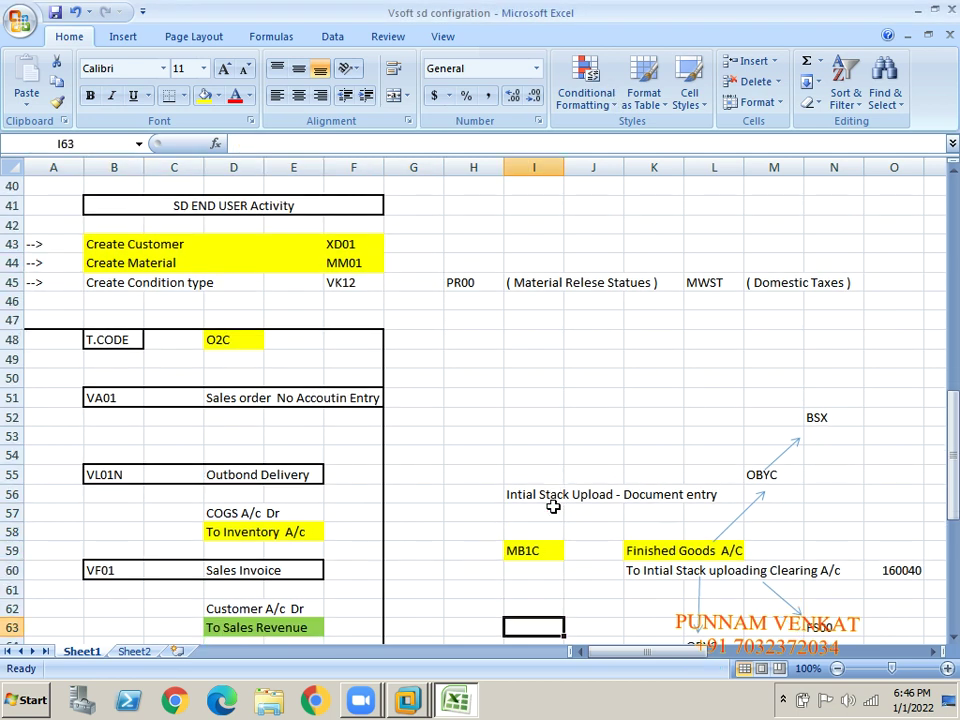
key("Down")
key("Down")
key("Down")
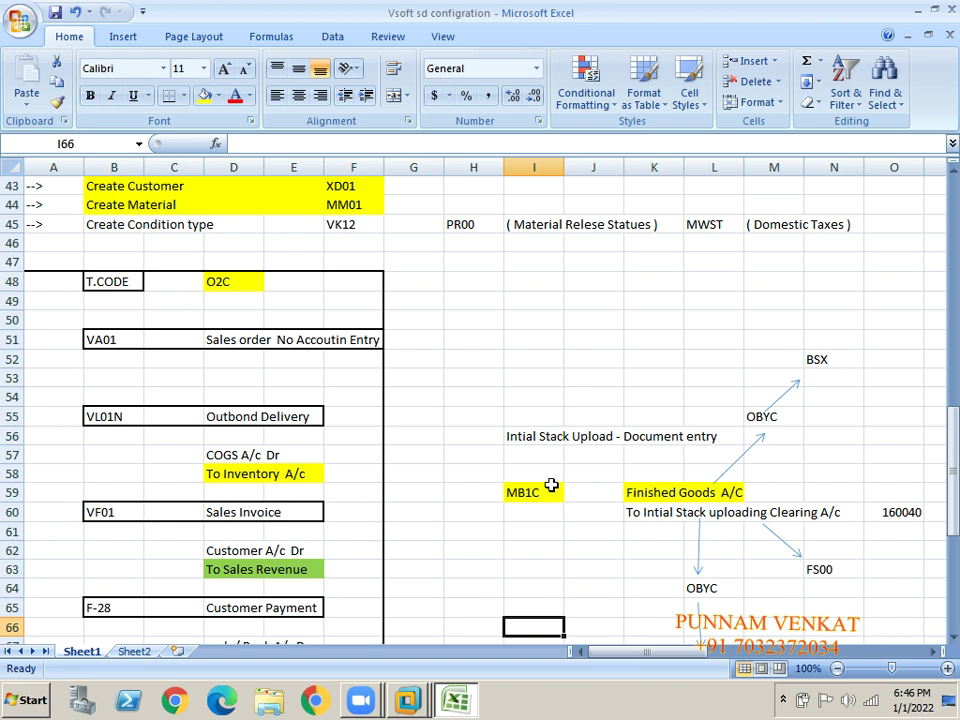
left_click(541, 436)
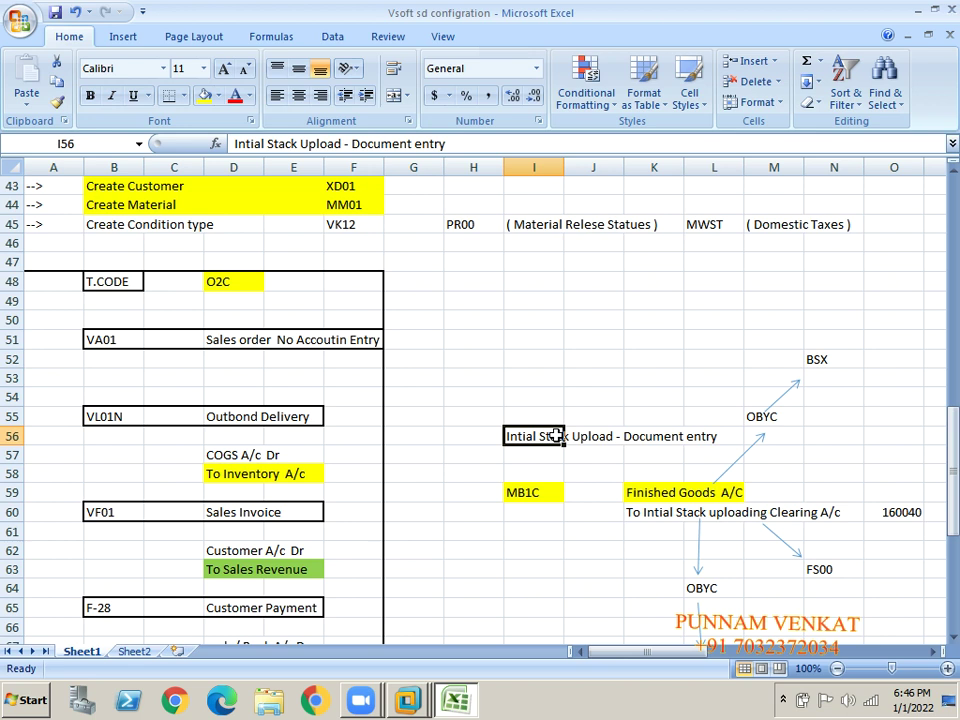
left_click(238, 287)
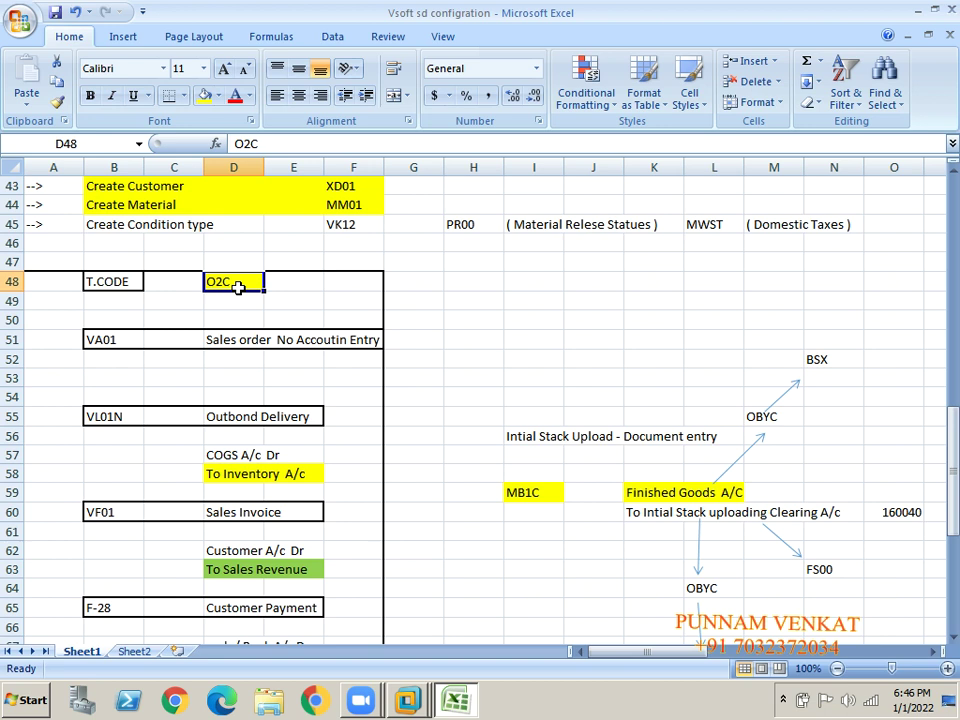
left_click(523, 437)
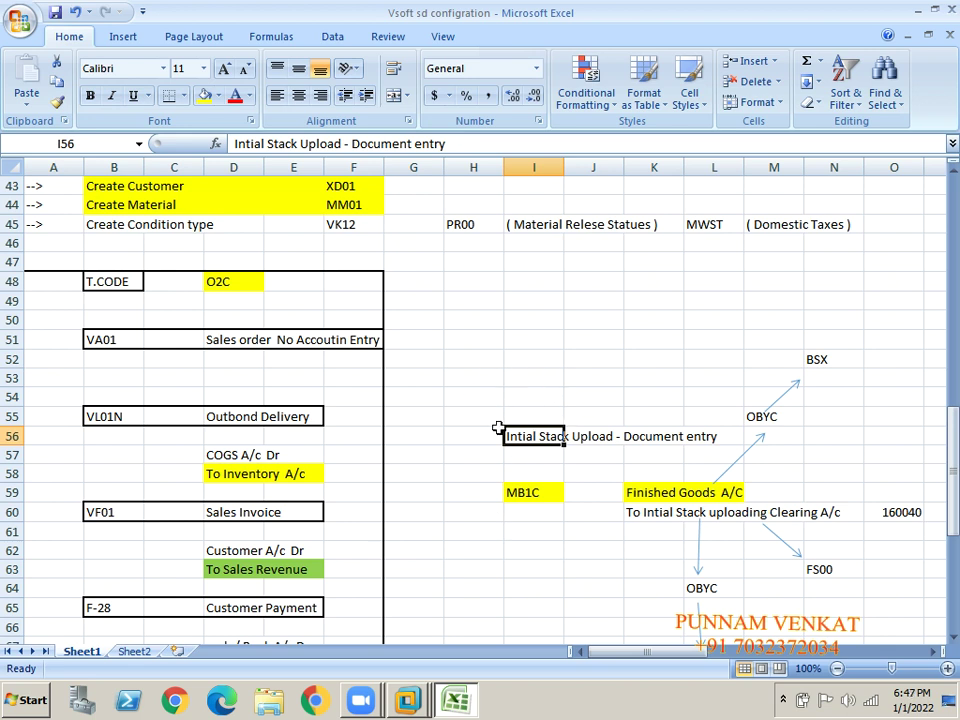
left_click(518, 496)
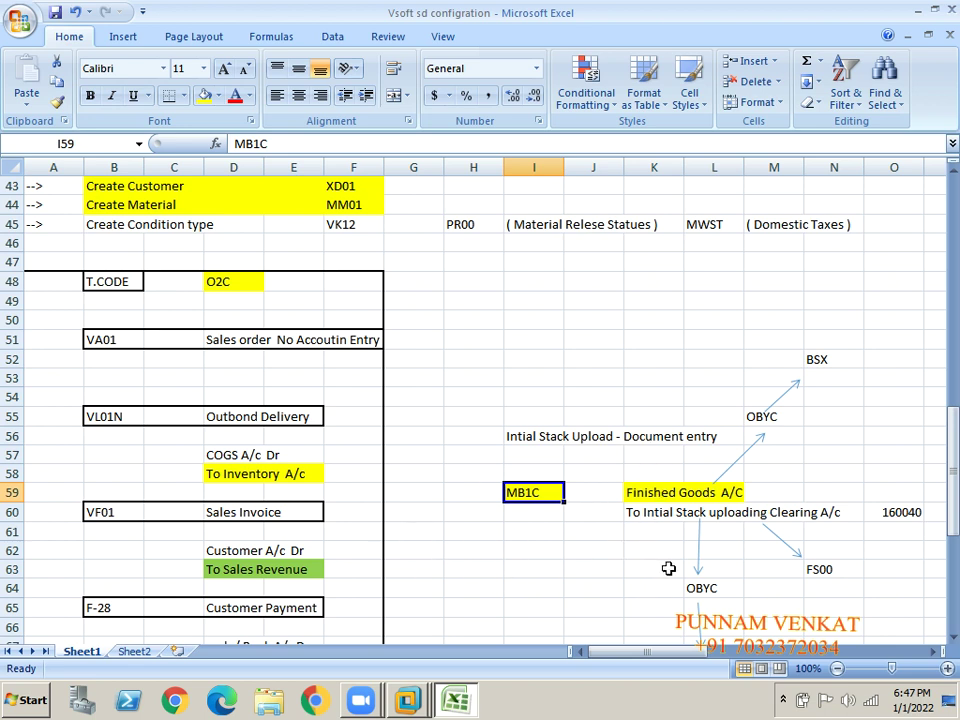
left_click(644, 497)
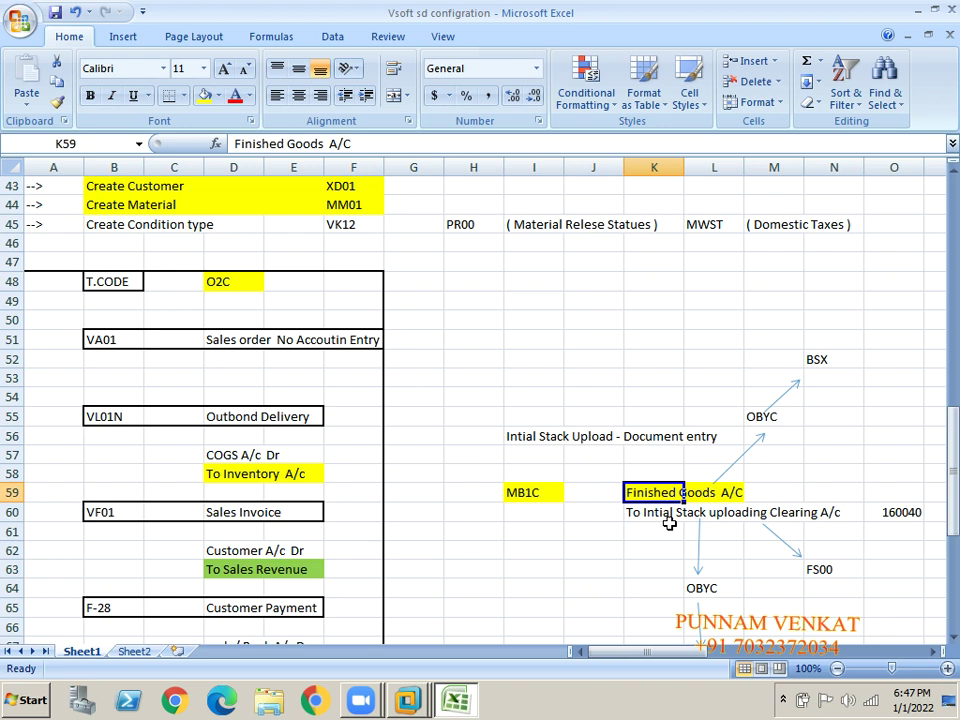
left_click(669, 523)
left_click(641, 492)
left_click(636, 524)
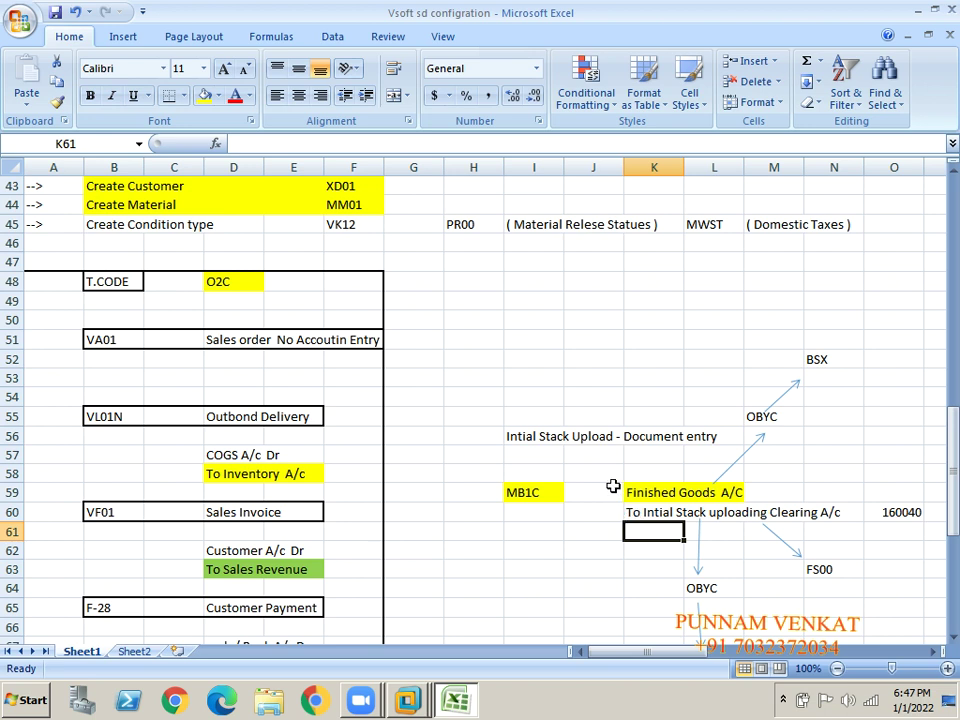
- Mark the stock upload posting lines in rows 59–60 and review the Outbond Delivery entries
left_click(613, 487)
key("shift+Right")
key("shift+Right")
key("shift+Right")
key("shift+Right")
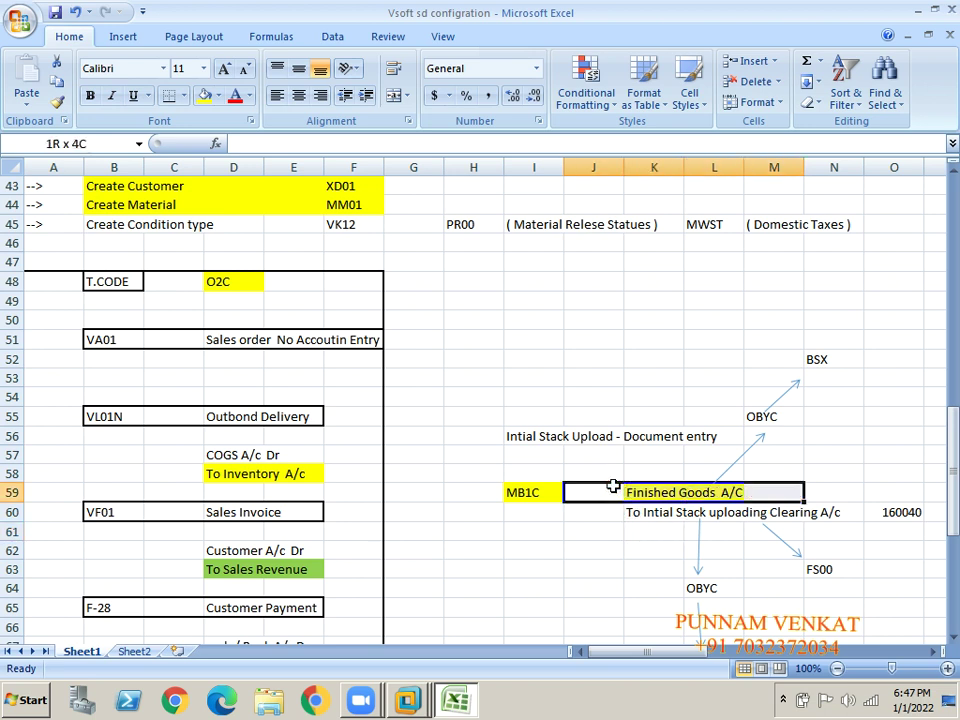
key("shift+Down")
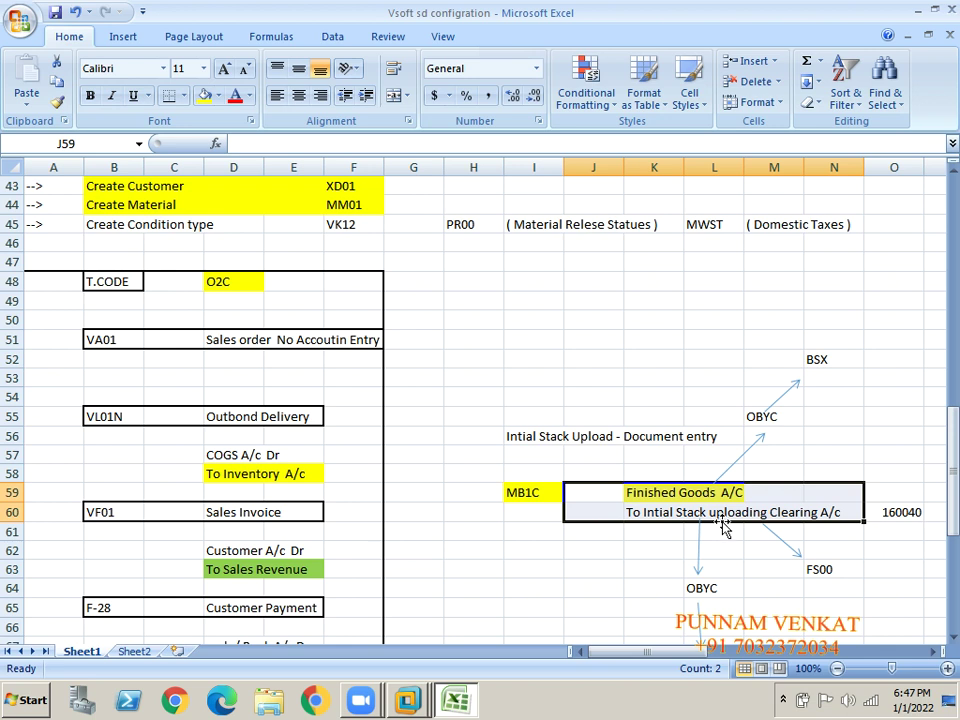
left_click(263, 417)
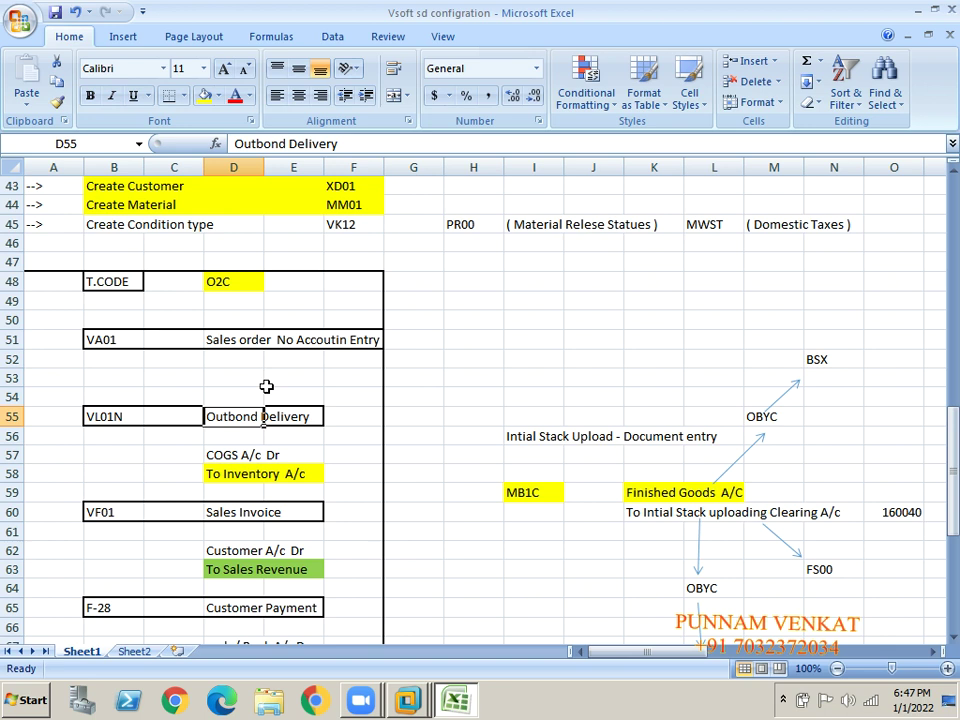
left_click(215, 459)
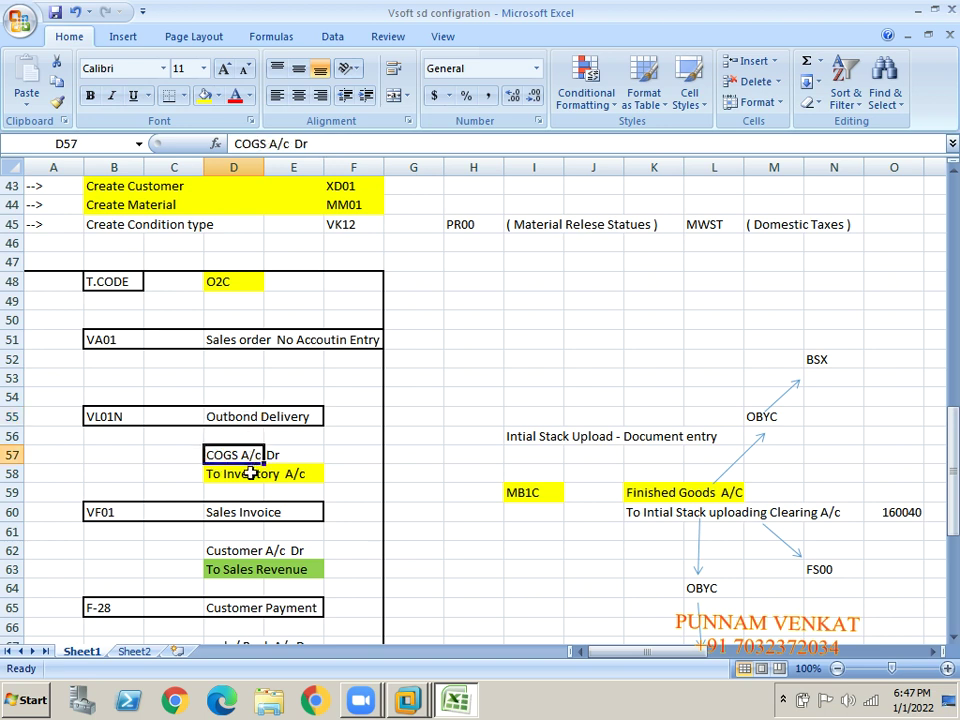
left_click(240, 478)
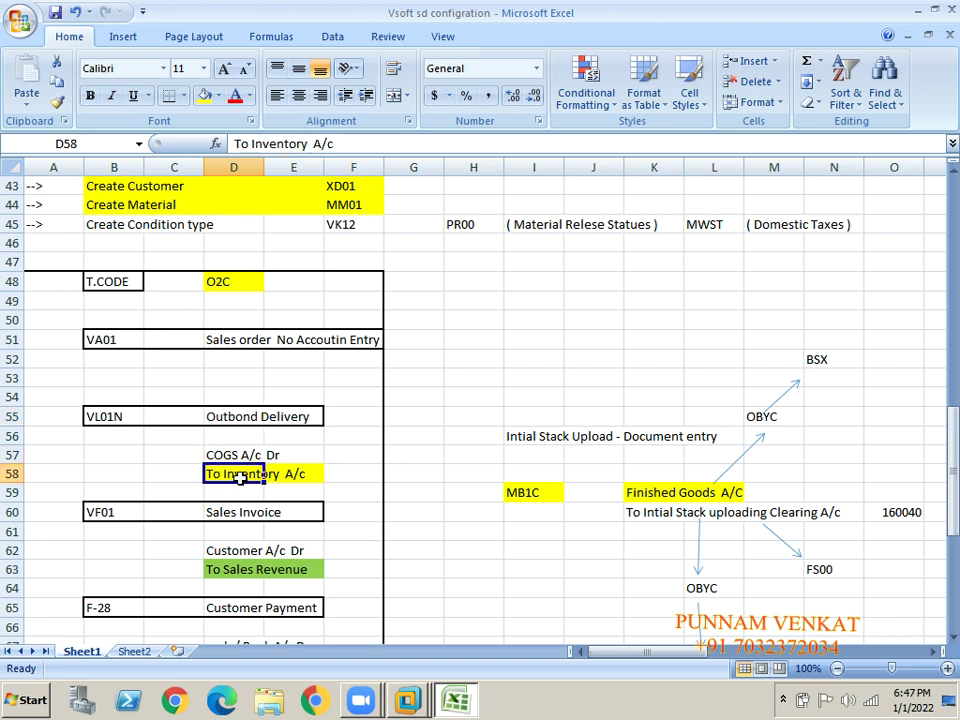
left_click(210, 417)
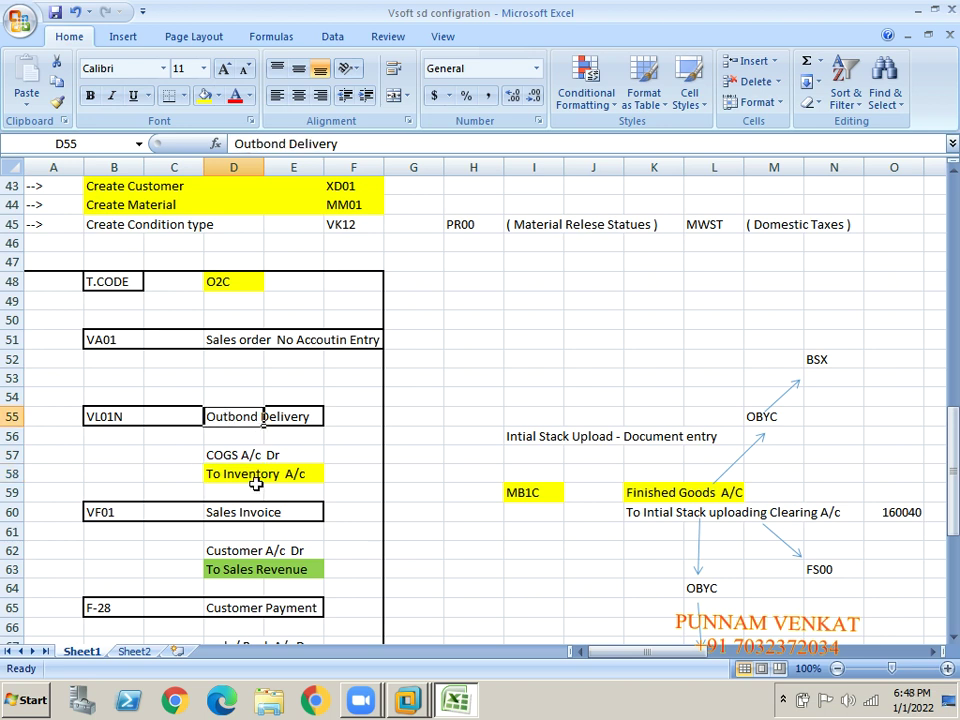
left_click_drag(257, 476, 254, 484)
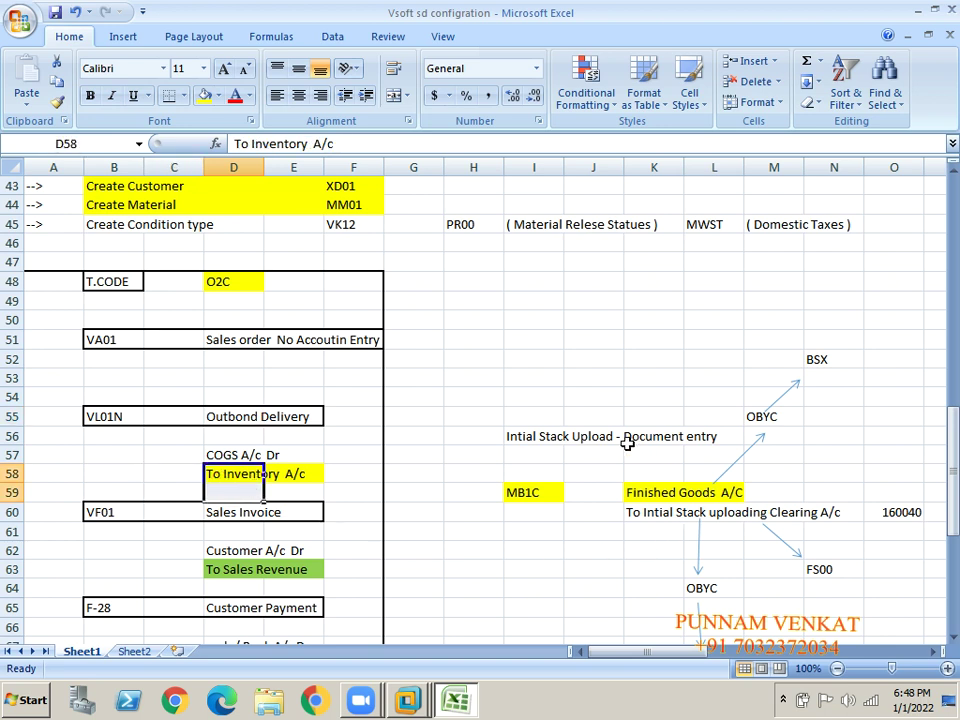
left_click_drag(627, 440, 611, 456)
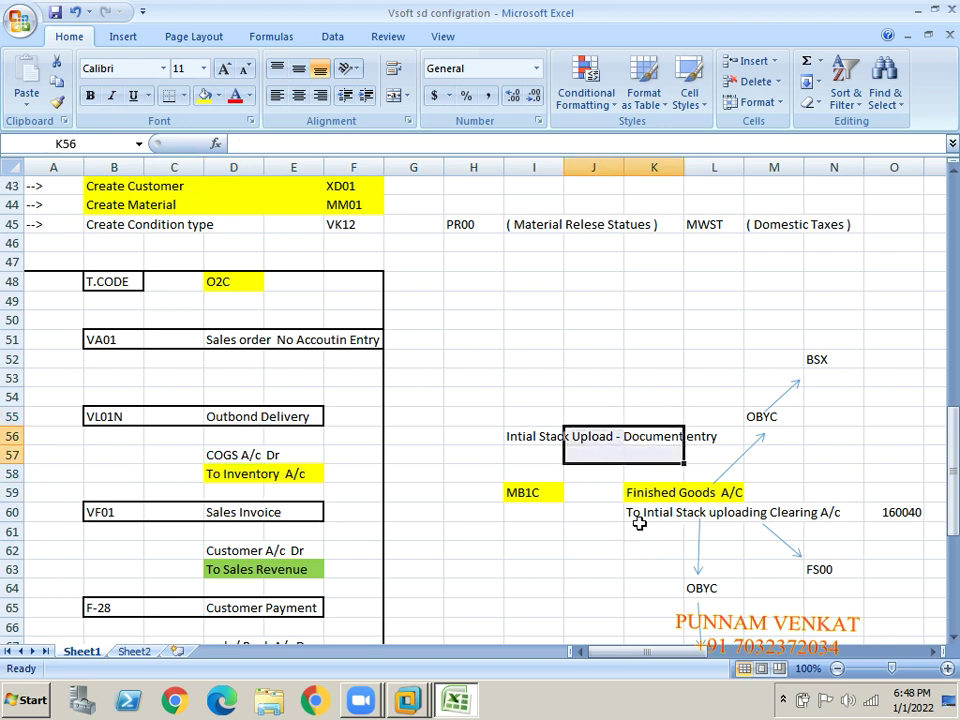
- Review the Finished Goods A/C and To Inventory A/c lines, then select the stock upload notes
left_click(649, 493)
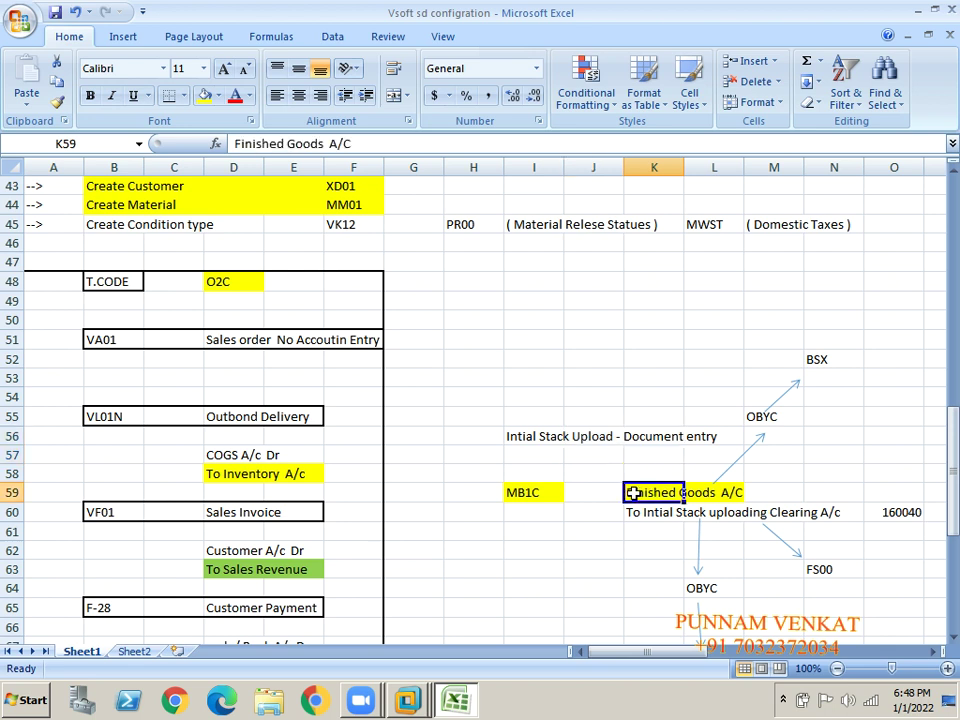
left_click(282, 478)
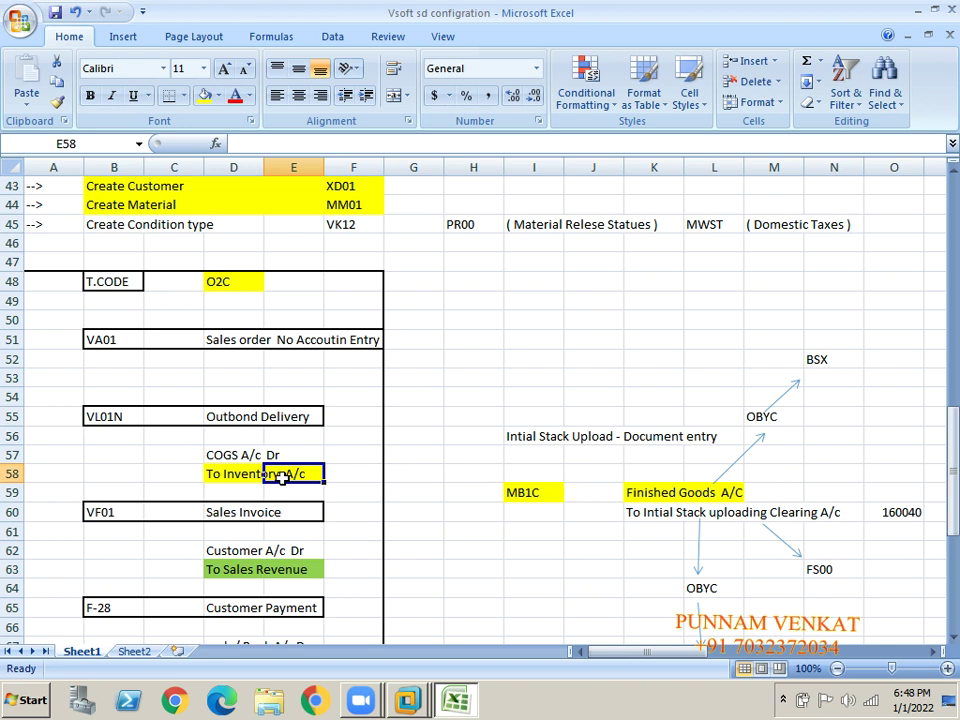
left_click(638, 492)
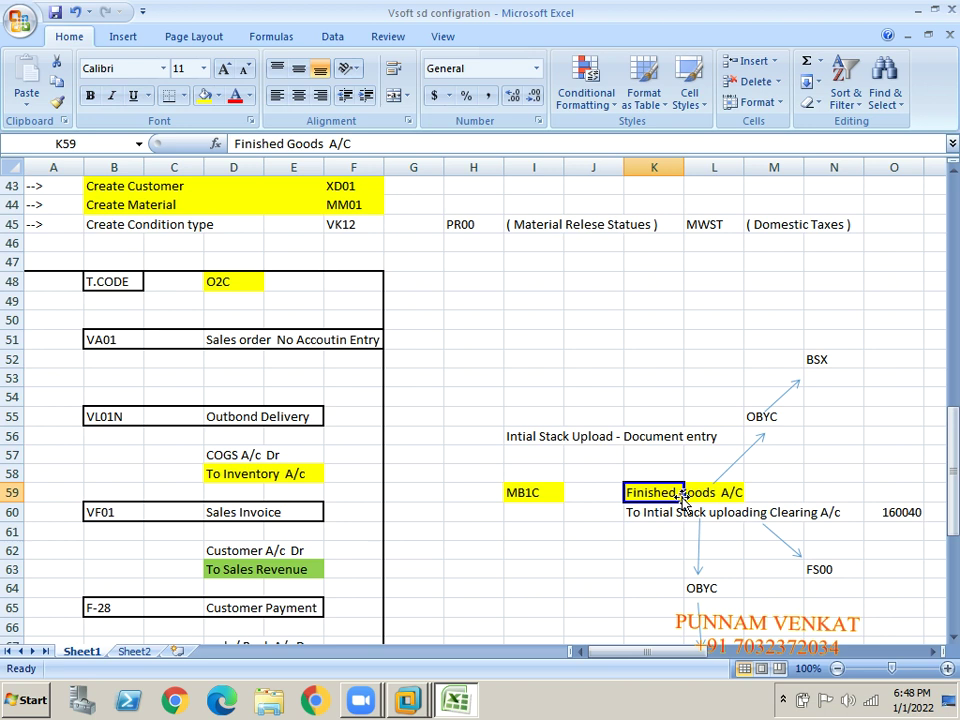
left_click(198, 432)
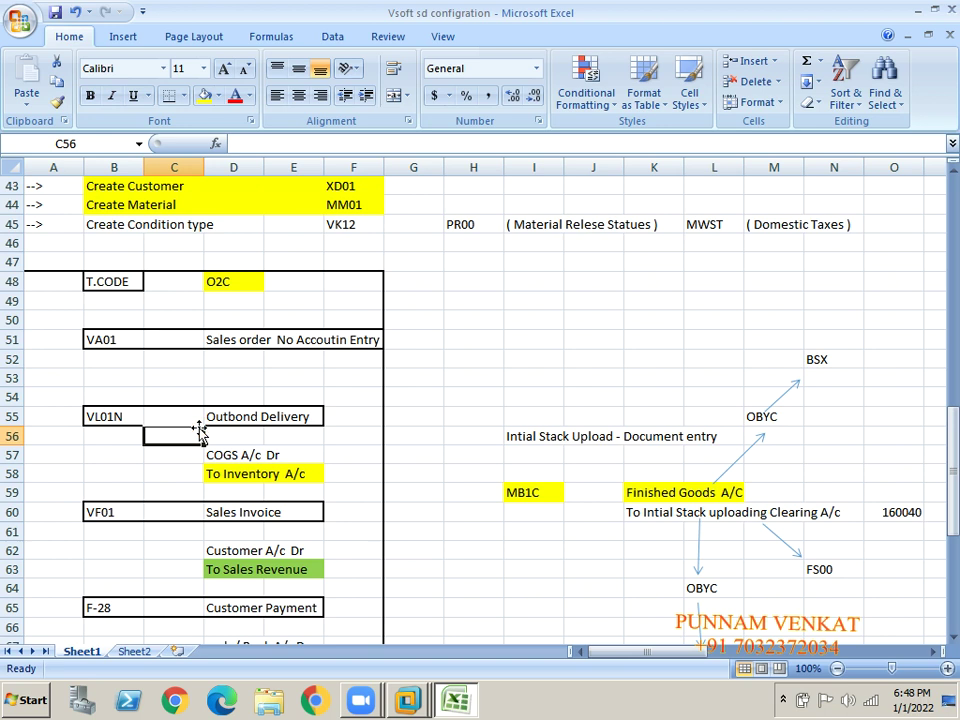
left_click(268, 475)
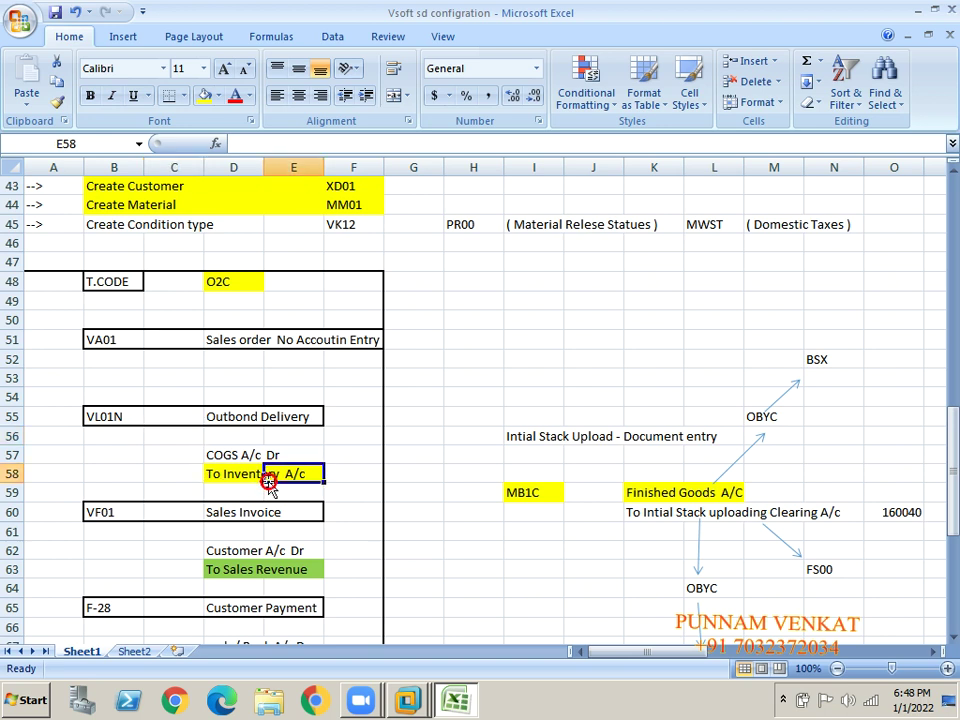
left_click(645, 492)
left_click(285, 479)
left_click(521, 423)
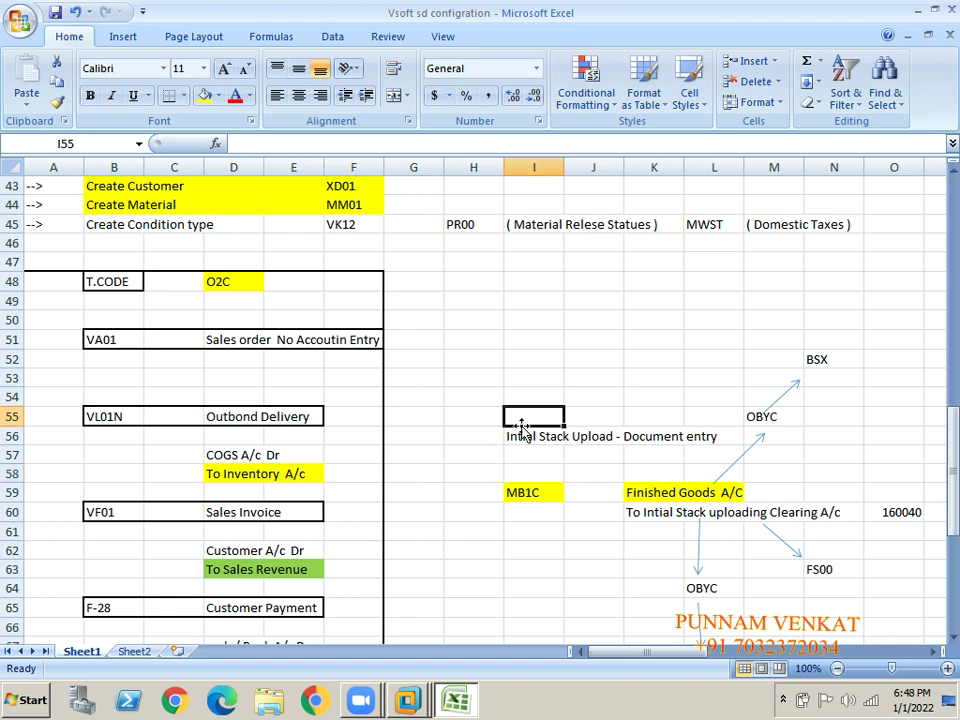
key("shift+Right")
key("shift+Right")
key("shift+Right")
key("shift+Right")
key("shift+Right")
key("shift+Right")
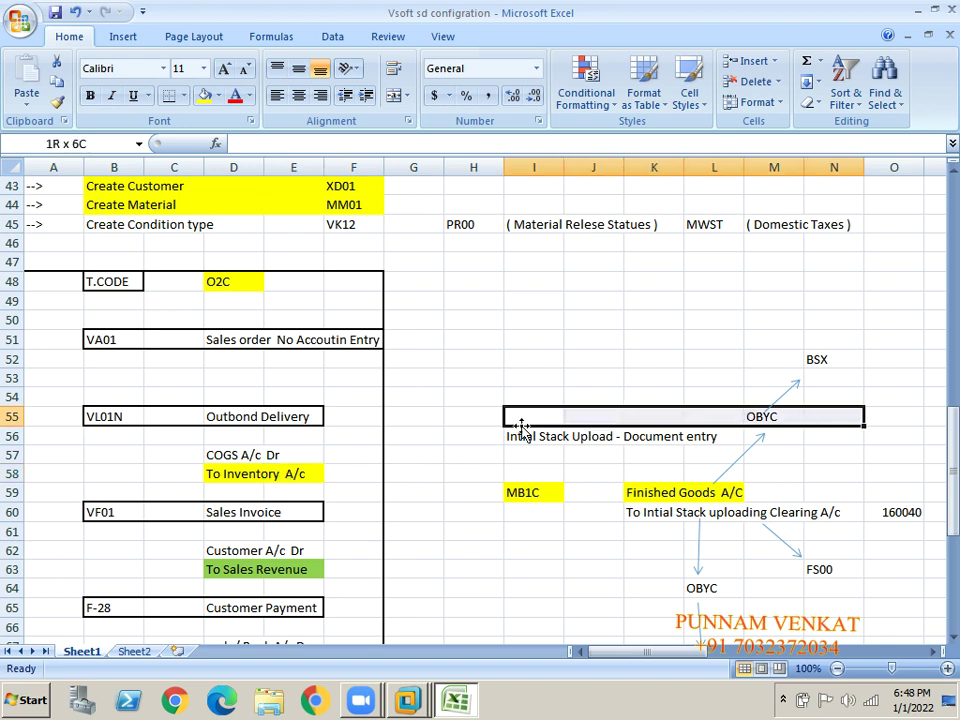
key("shift+Down")
key("shift+Down")
key("shift+Down")
key("shift+Down")
key("shift+Down")
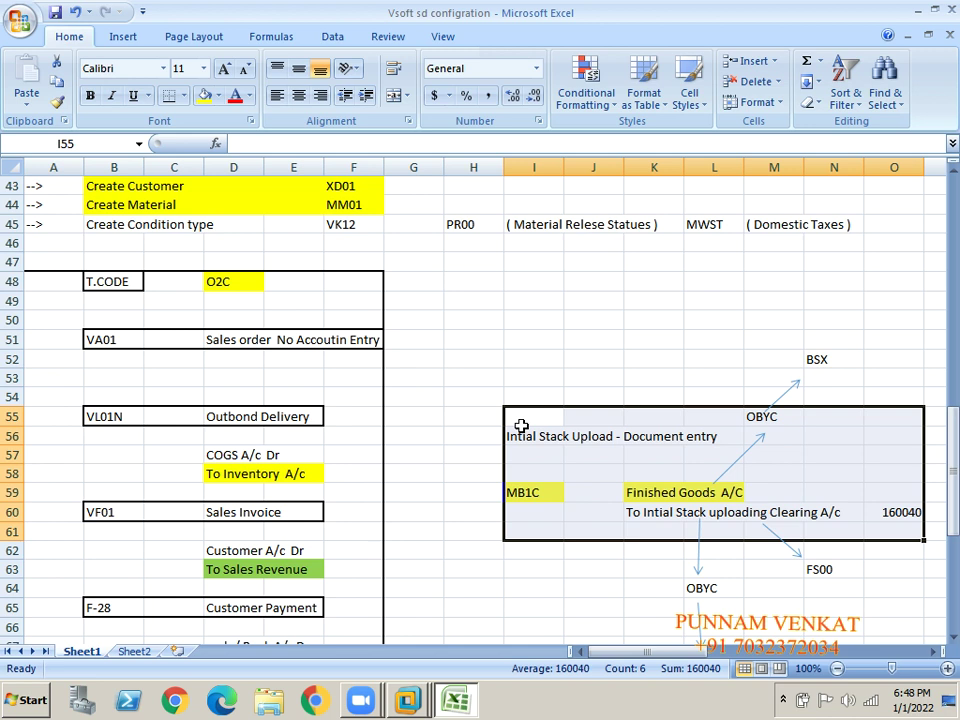
- Copy MB1C from its cell and switch to the remote server session
left_click(525, 509)
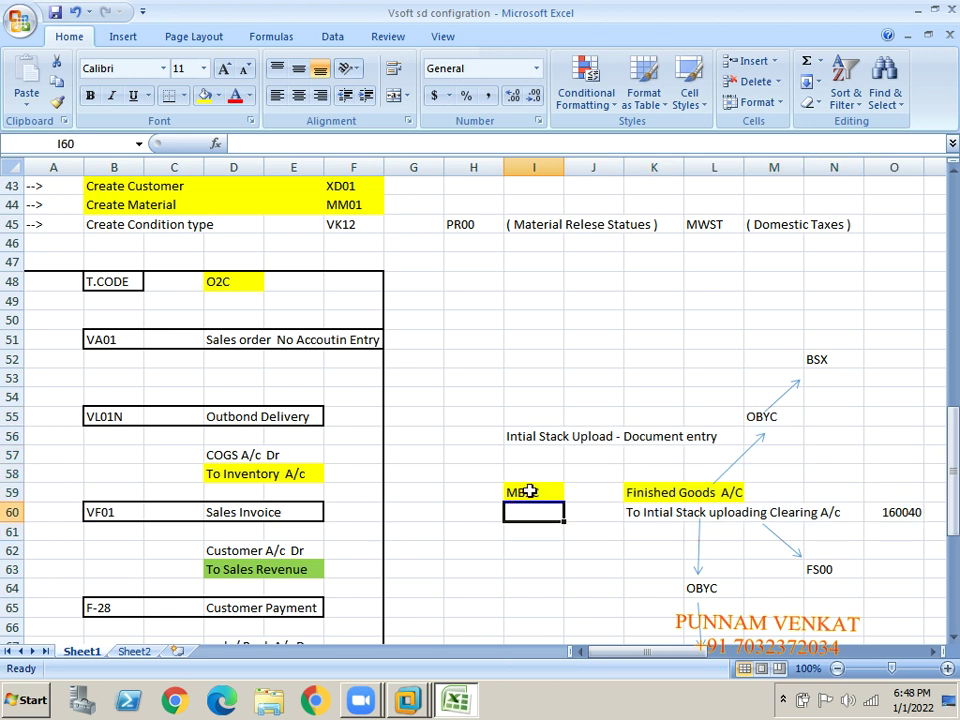
left_click(529, 491)
key("ctrl+c")
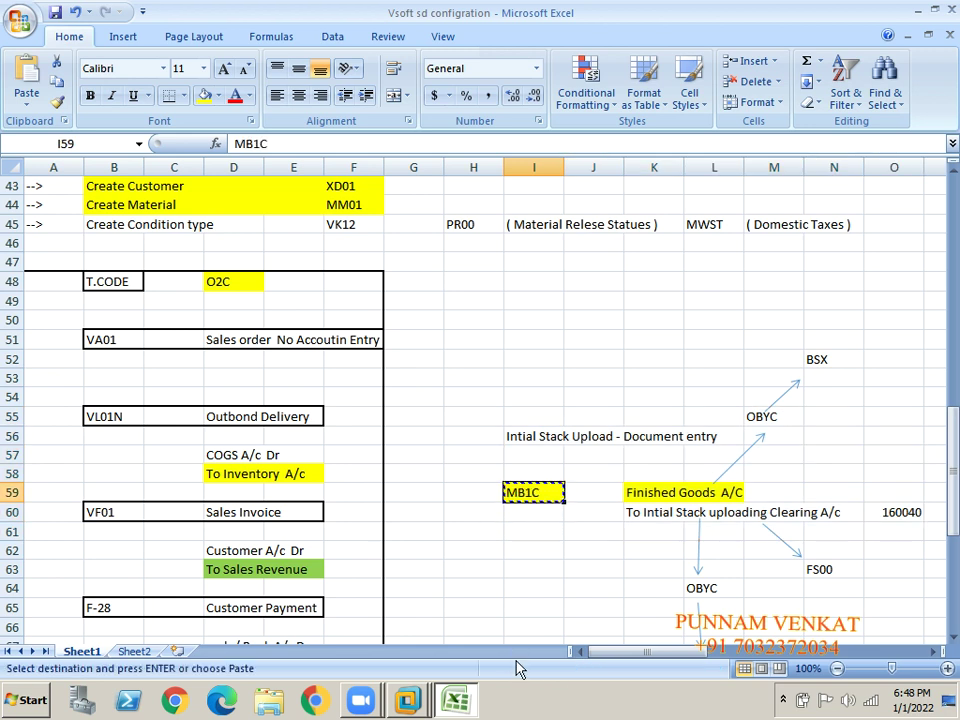
key("alt+Tab")
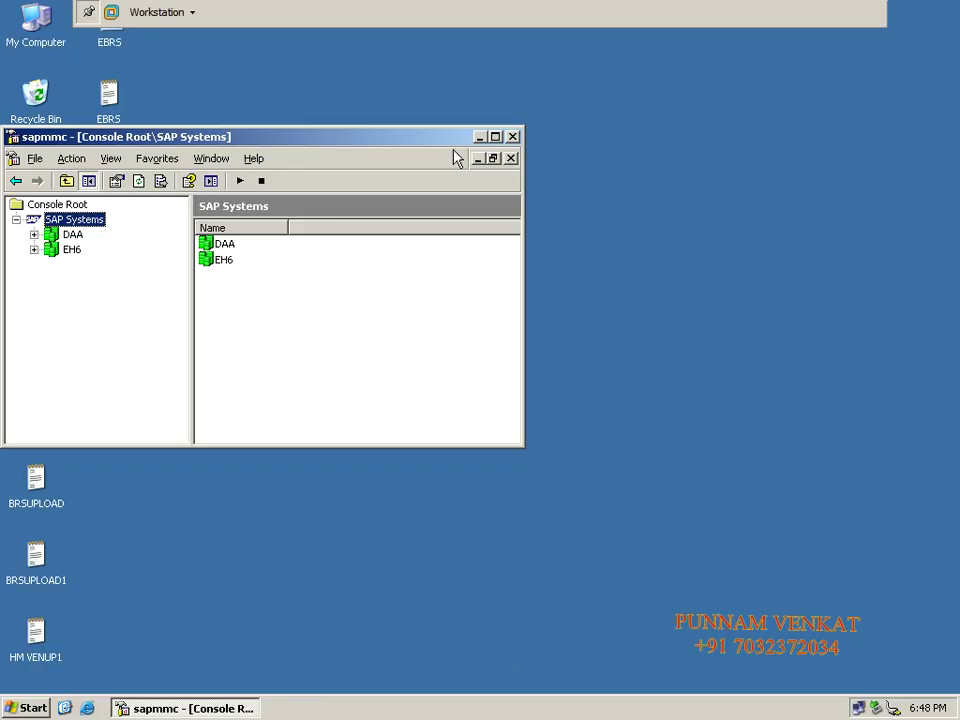
- Minimize the SAP systems console, launch SAP Logon and log on to ECC 6.0 EHP6 IDES
left_click(479, 139)
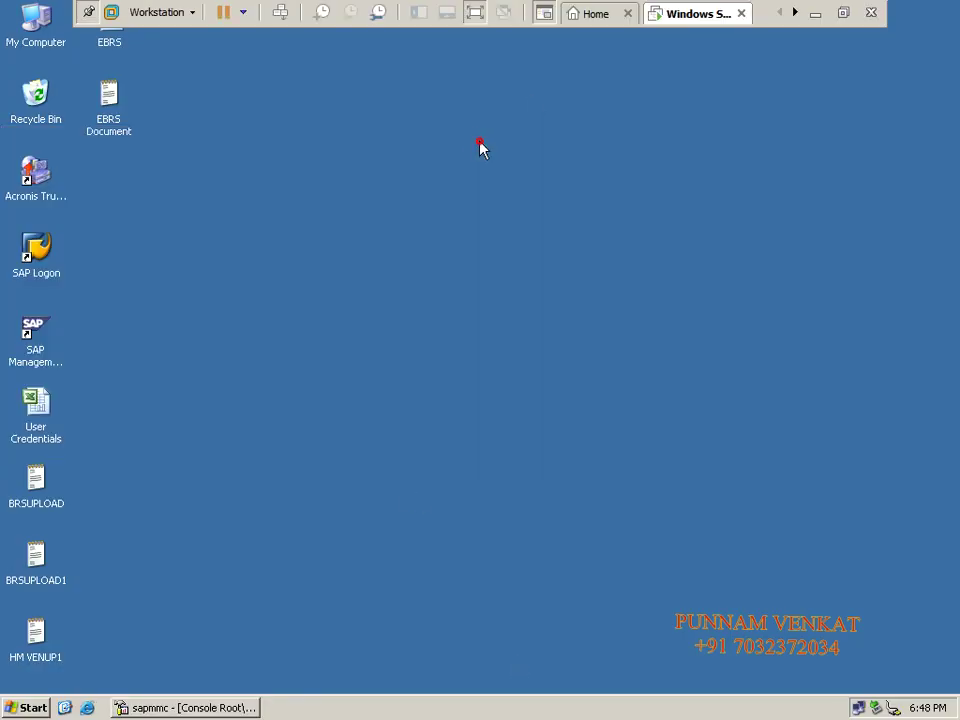
double_click(53, 254)
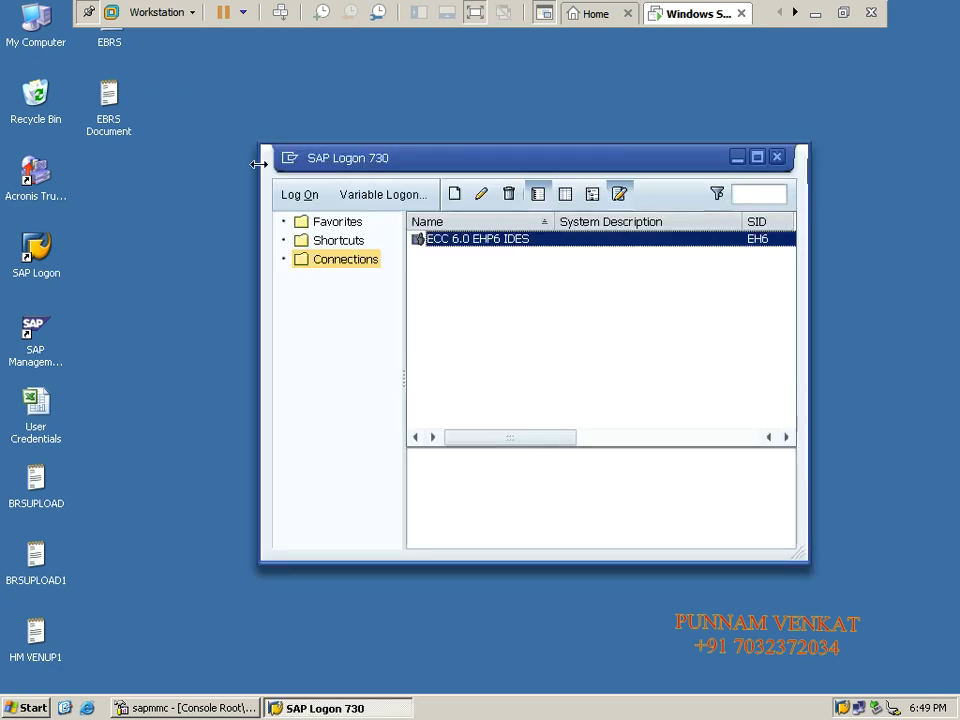
left_click(296, 204)
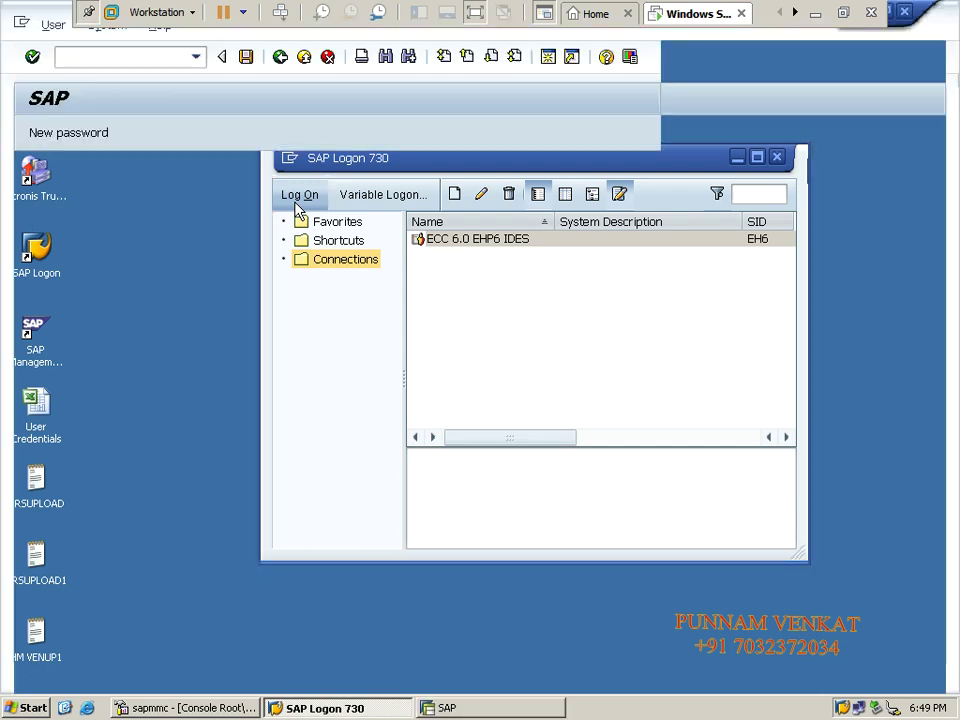
- Enter the demo user name and password, then confirm to reach SAP Easy Access
key("Down")
key("Return")
key("Tab")
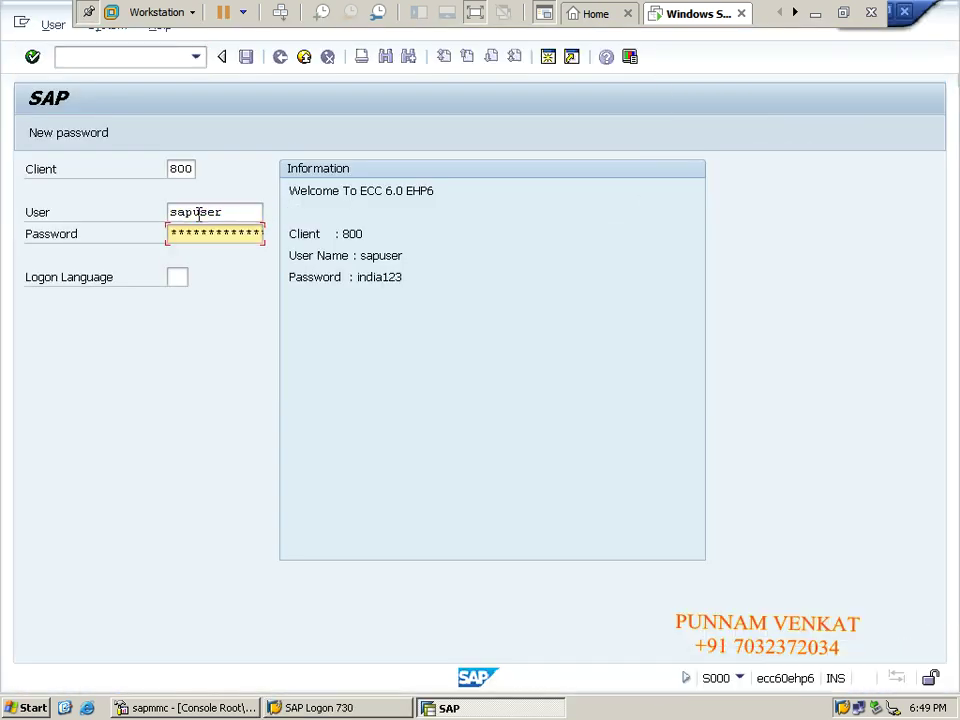
key("Return")
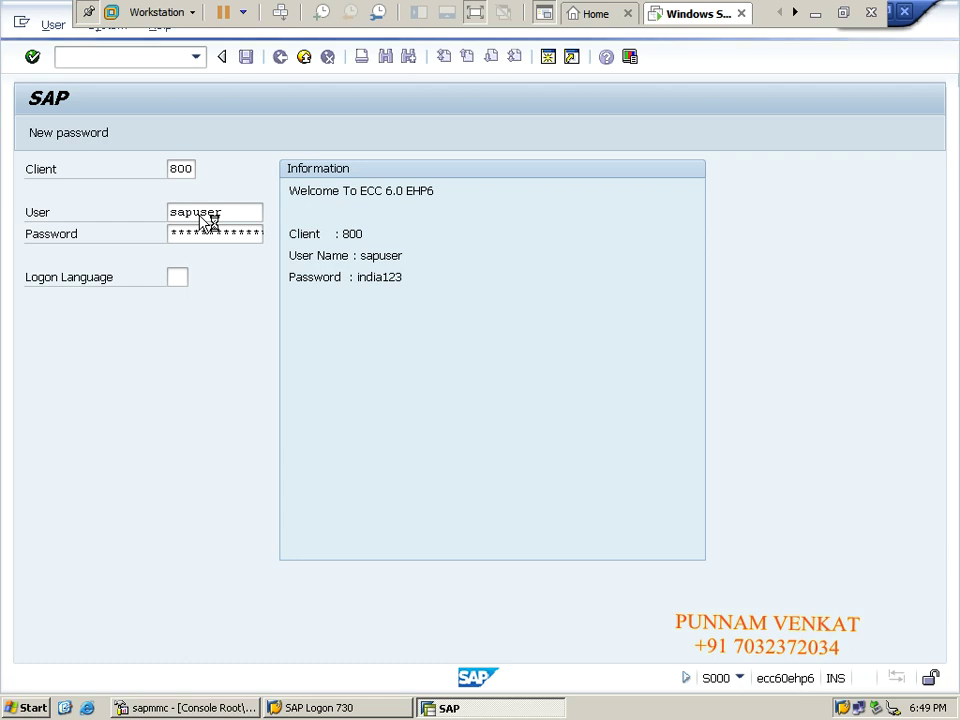
key("Return")
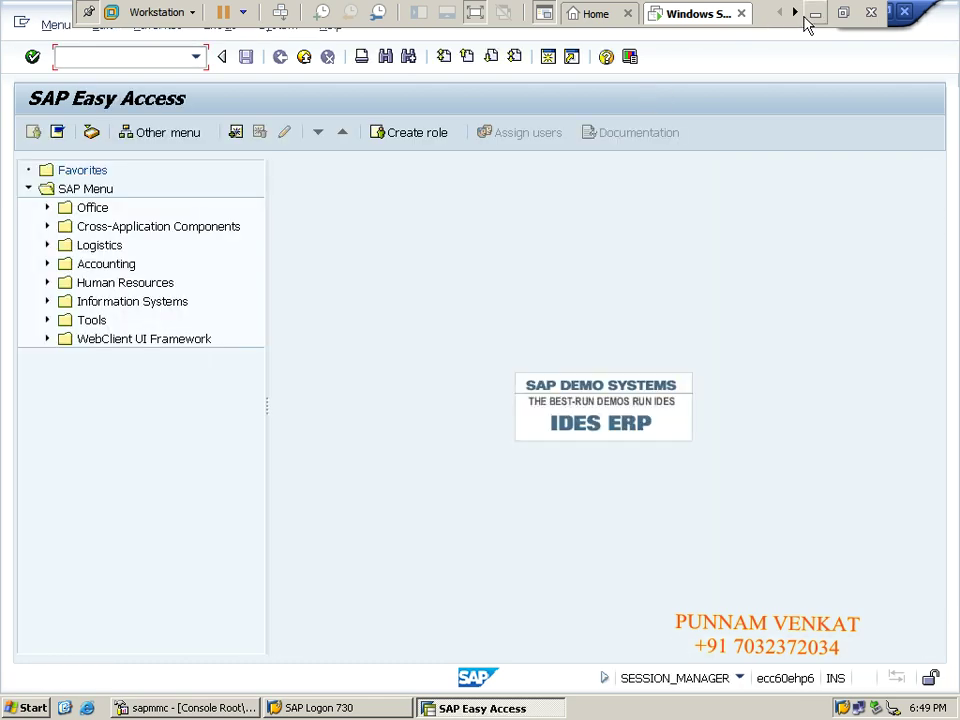
- Return to the SAP session and run transaction MB1C from the command field
left_click(815, 13)
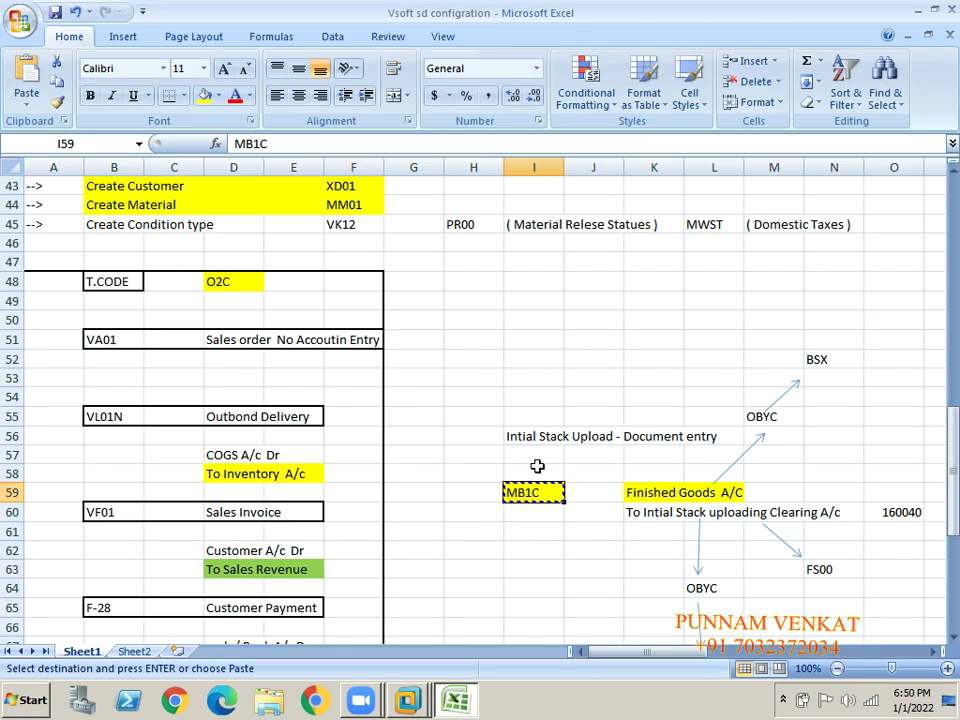
key("alt+Tab")
key("alt+Tab")
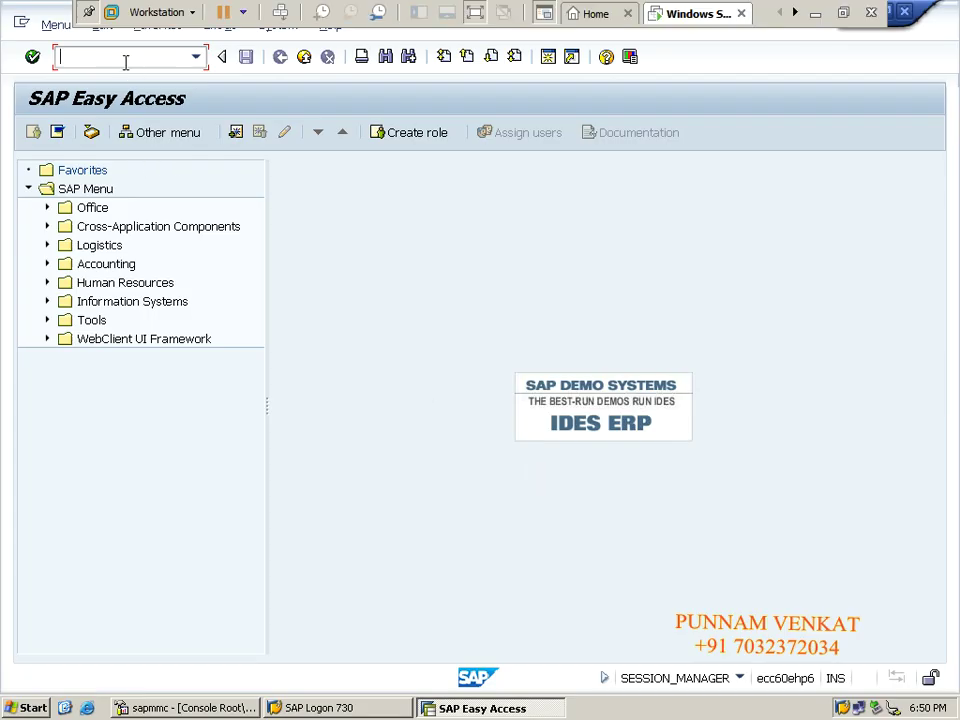
left_click(125, 61)
type("MB1C")
key("Return")
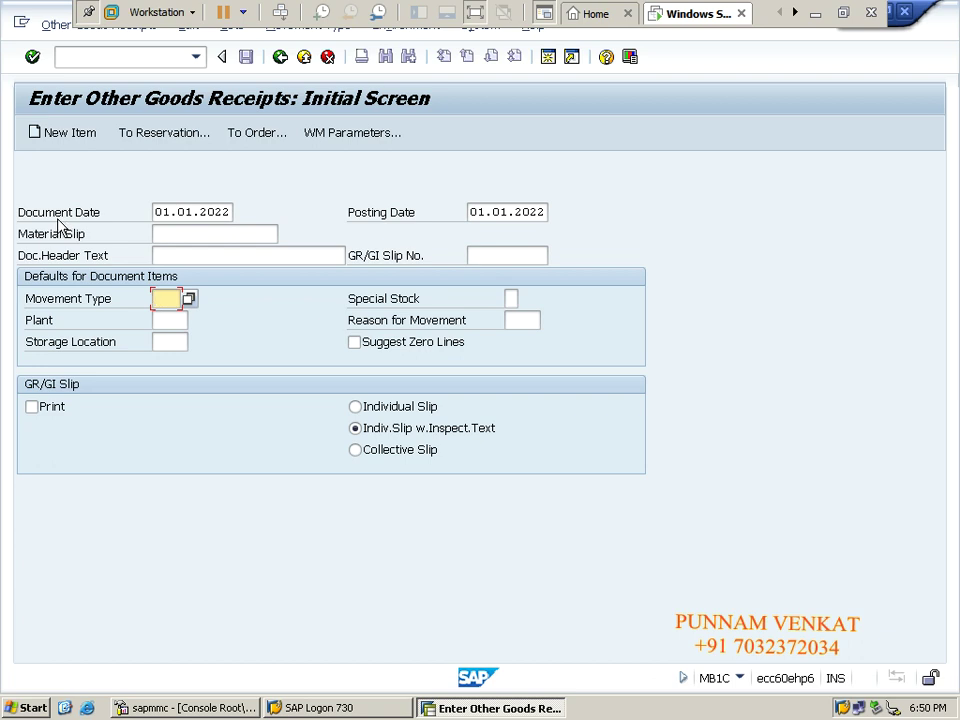
- Set both Document Date and Posting Date to 31.12.2021
left_click(401, 222)
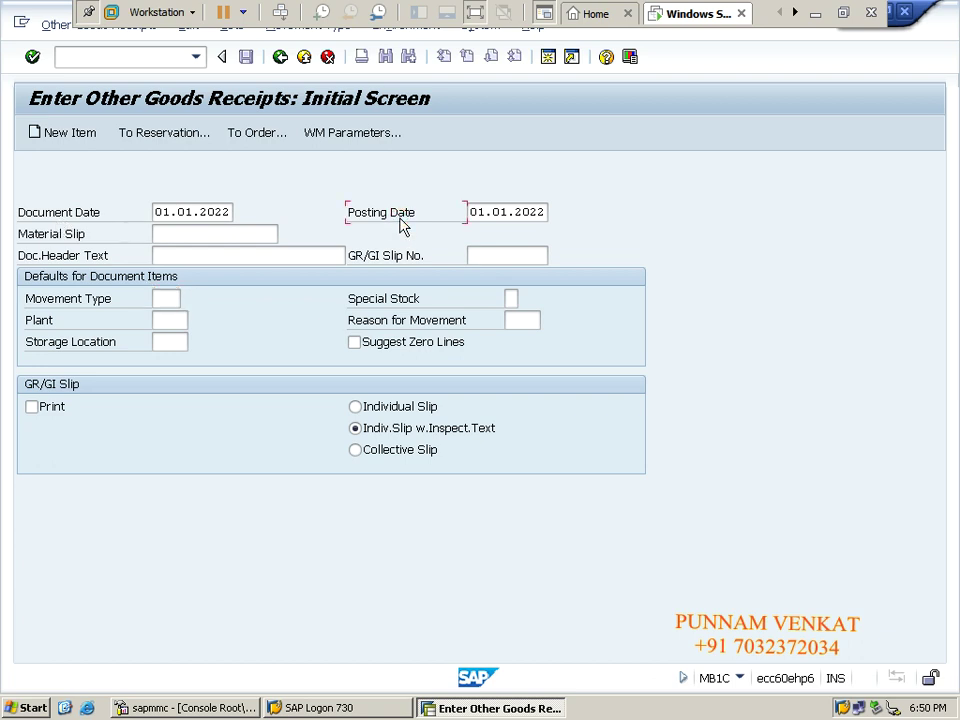
left_click(491, 216)
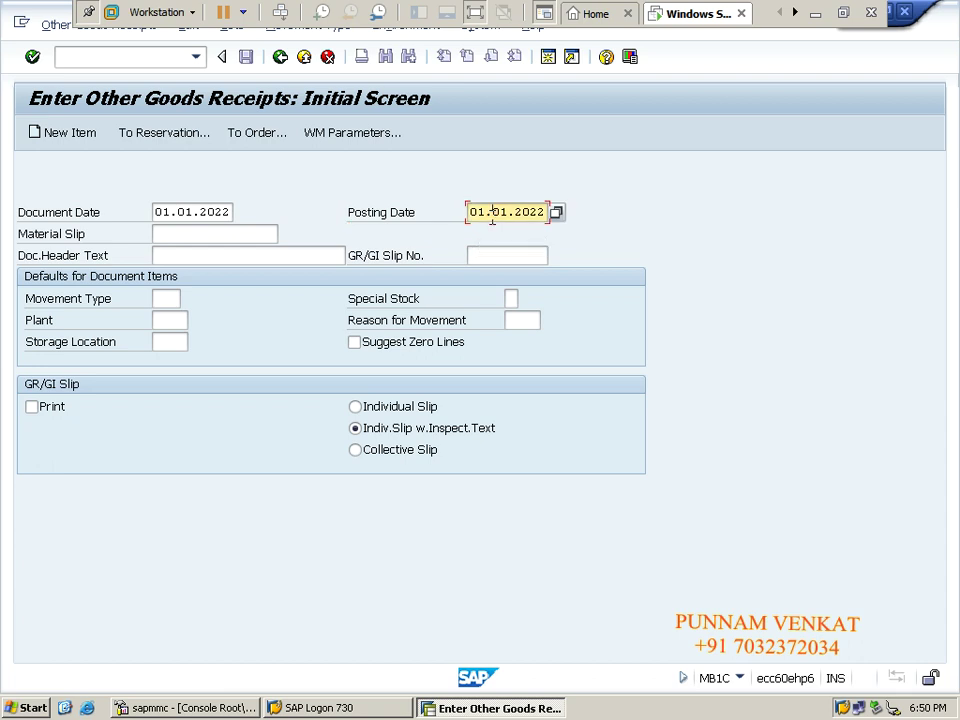
key("shift+Tab")
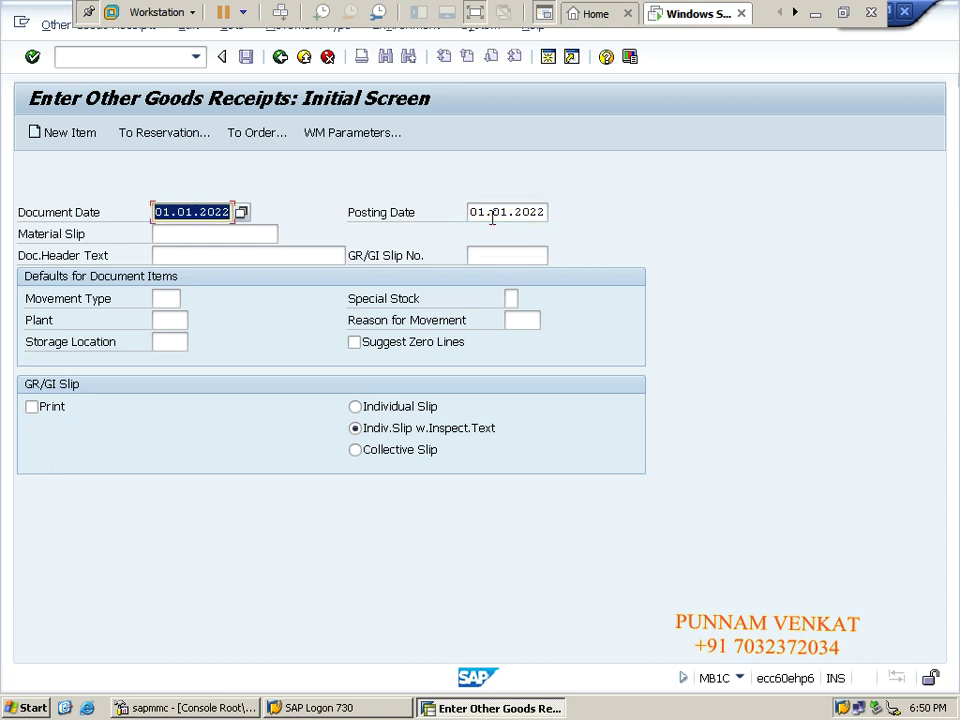
key("BackSpace")
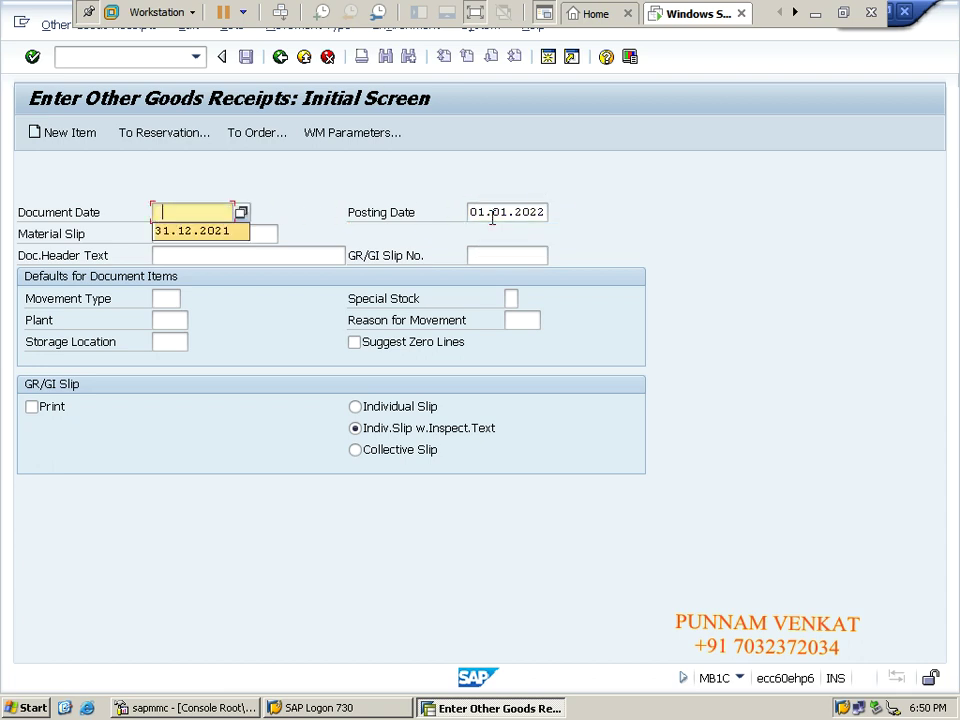
key("Down")
key("Tab")
key("BackSpace")
key("Down")
- Enter material slip HM-001, header text 'Being stock upload' and GR/GI slip number HMFG
key("Tab")
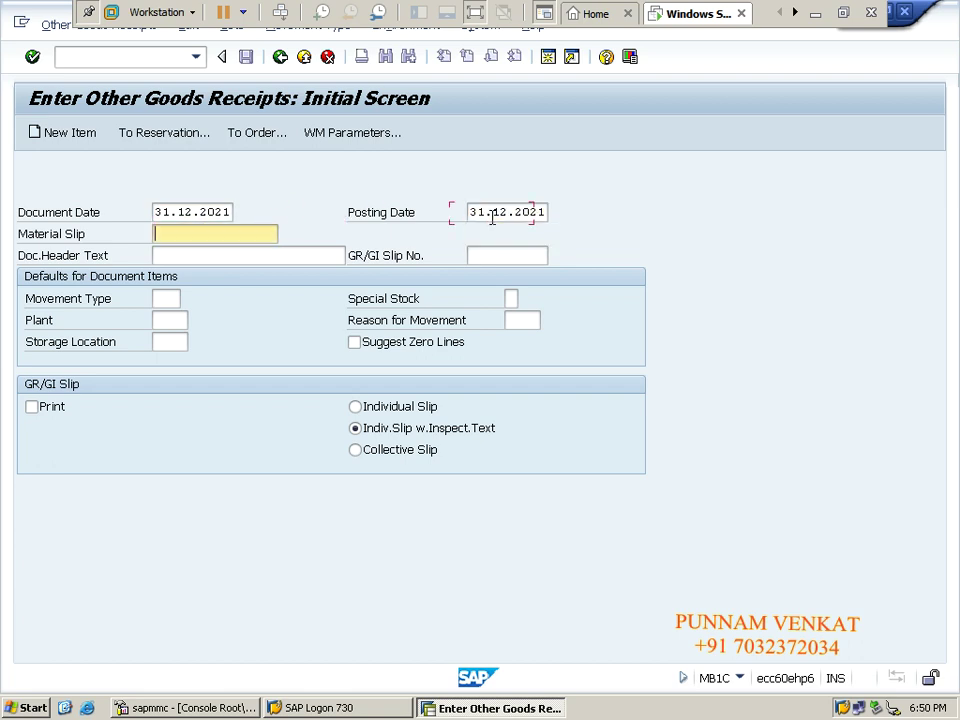
key("BackSpace")
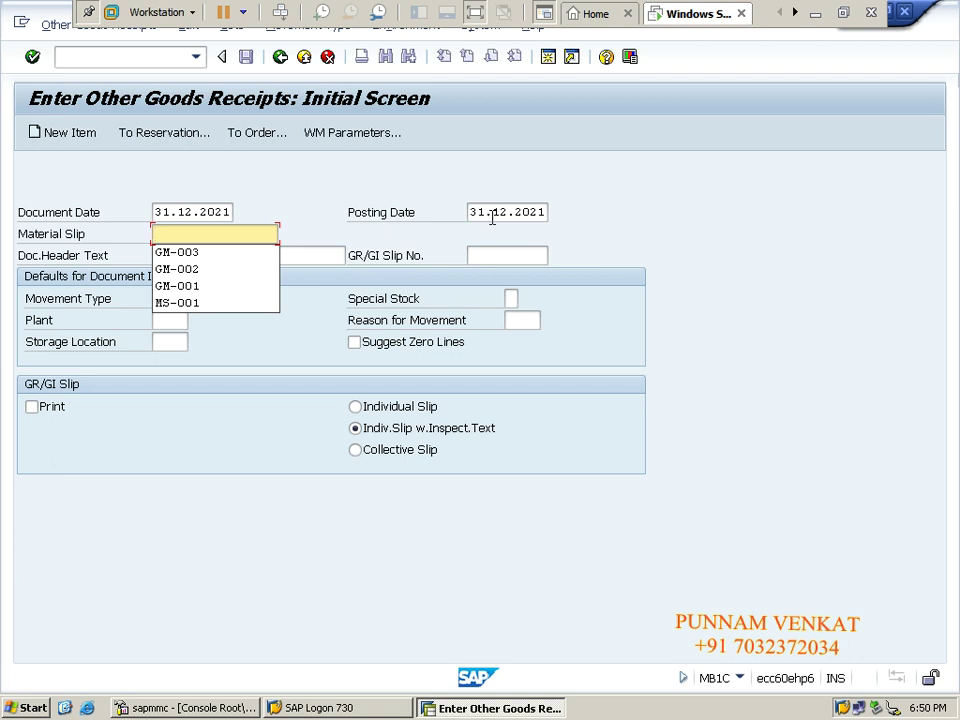
type("H")
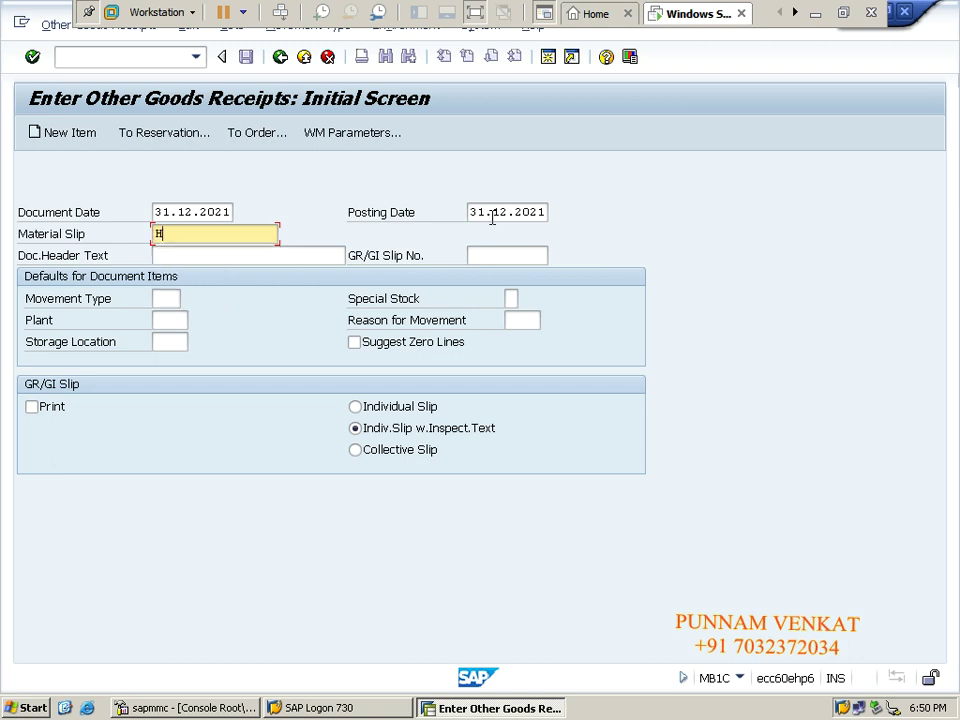
type("M-001")
key("Tab")
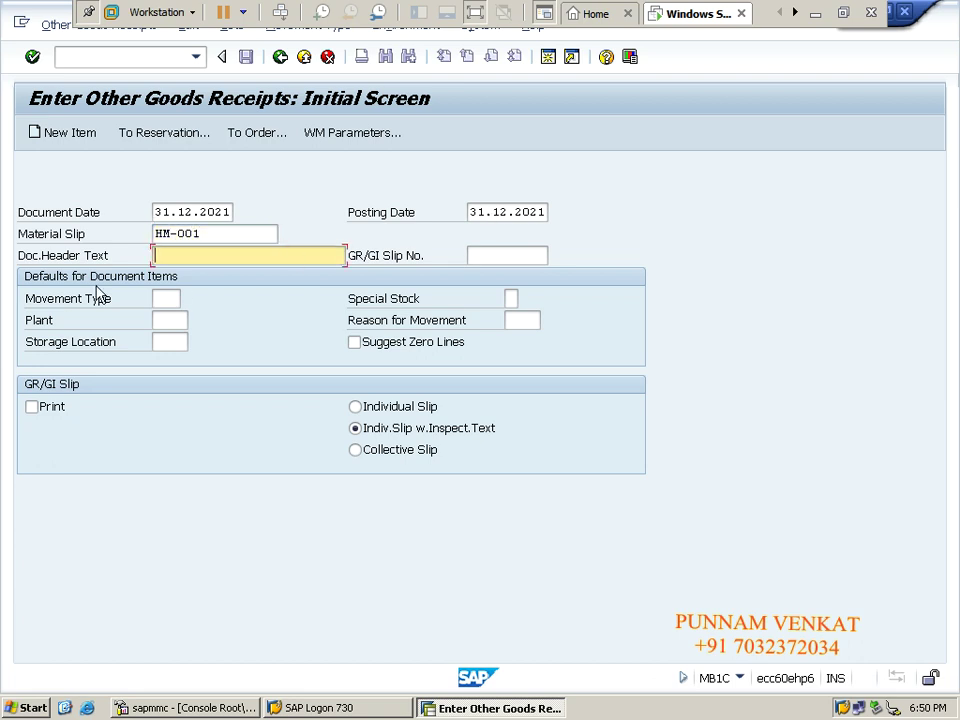
type("BEING")
key("Down")
key("Tab")
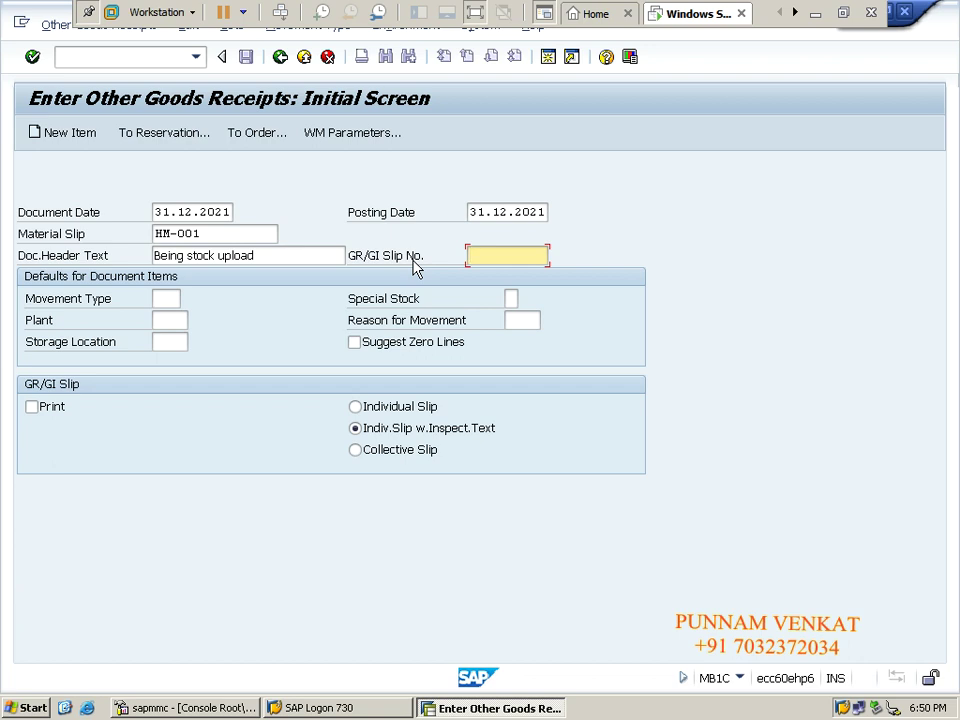
type("HM")
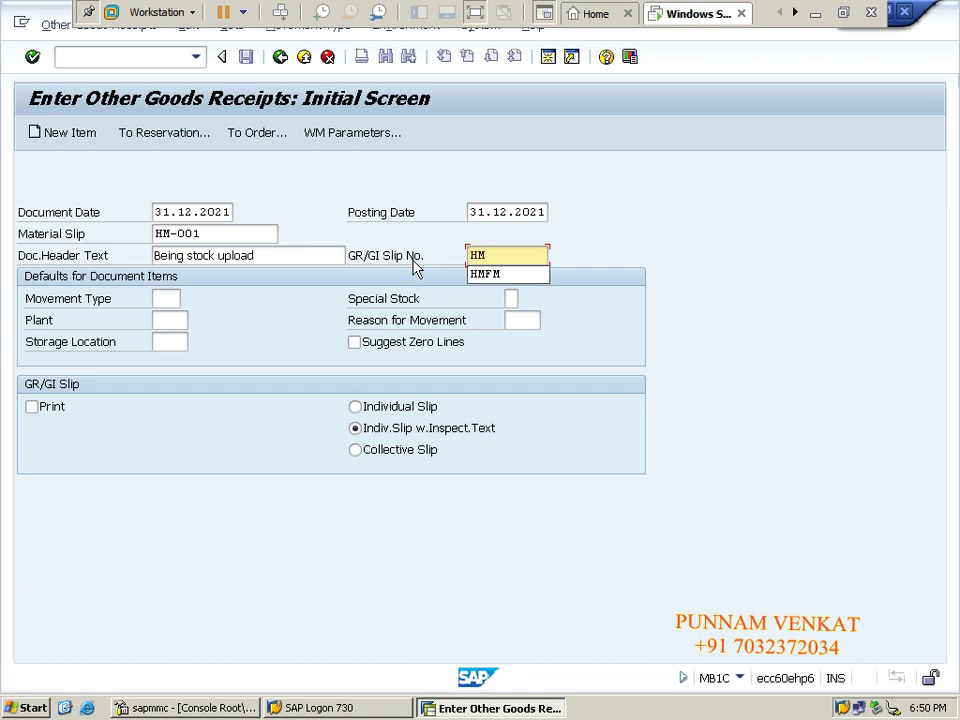
type("FG")
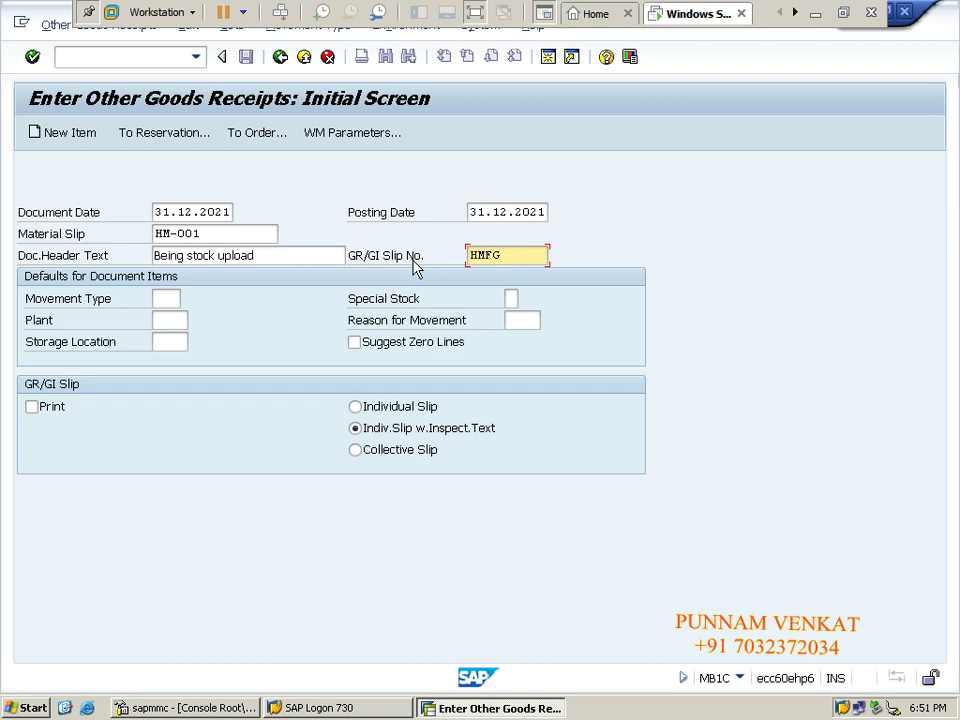
key("Tab")
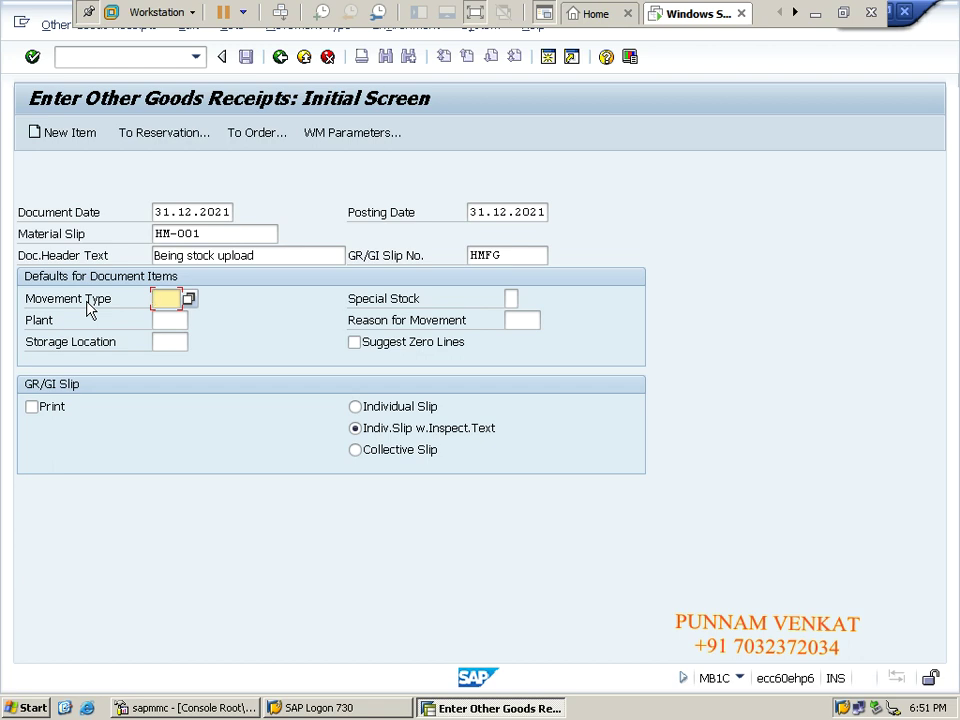
- Choose movement type 561 and plant HMPT from the history lists
key("BackSpace")
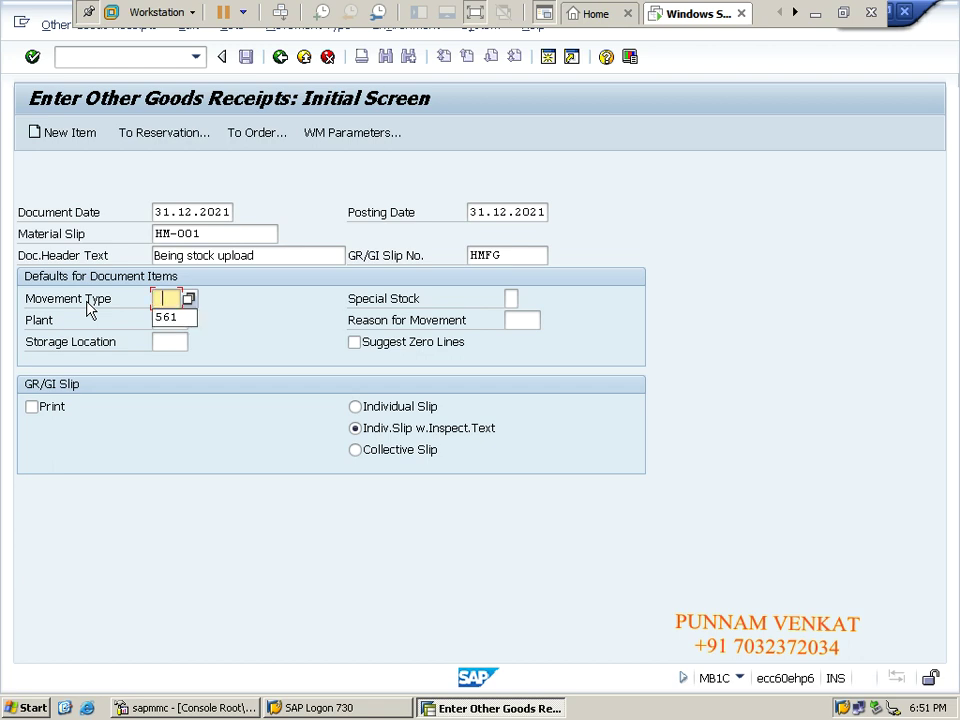
left_click(162, 318)
key("Tab")
key("Tab")
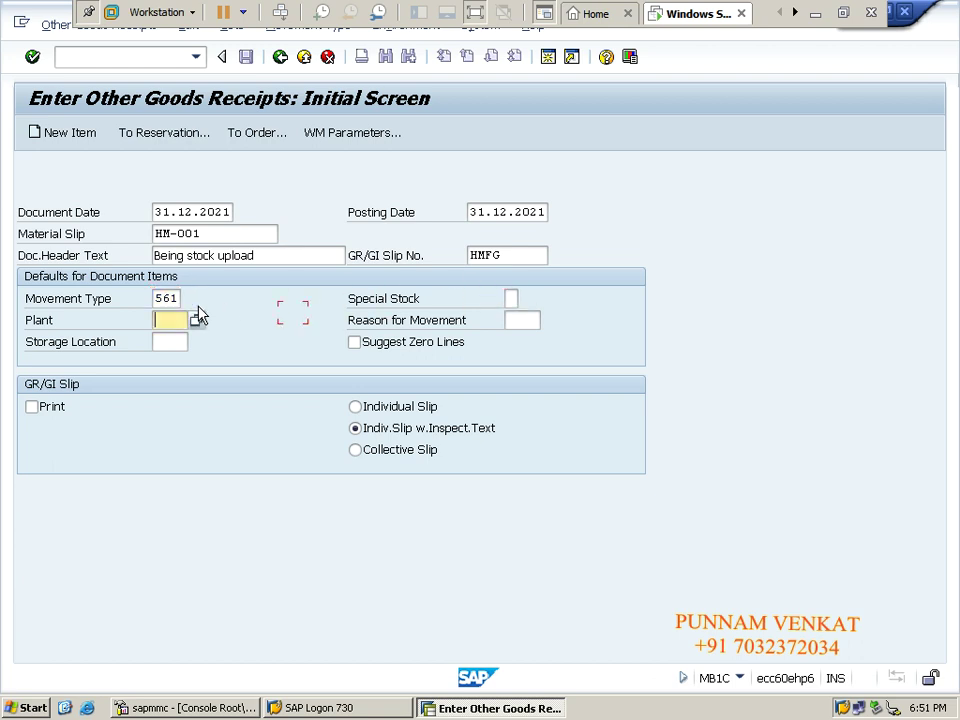
key("BackSpace")
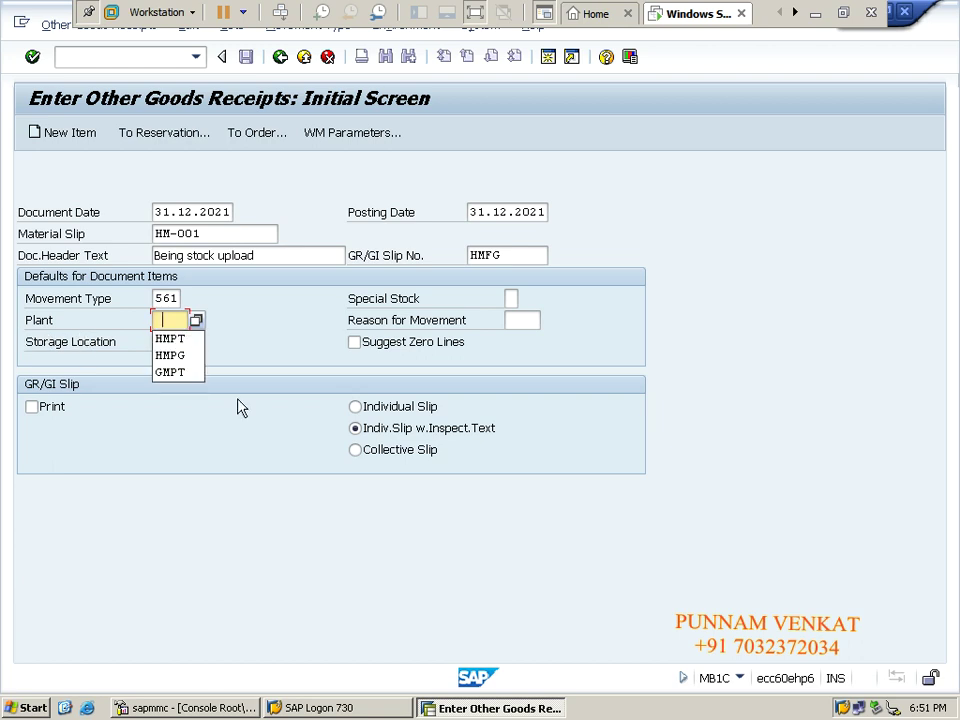
left_click(170, 339)
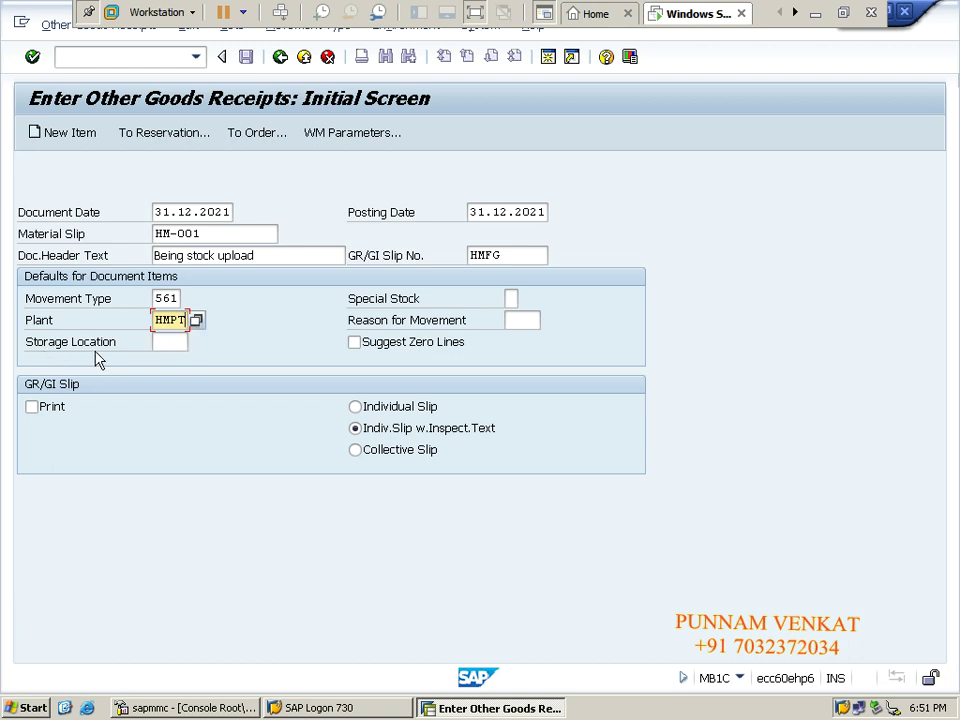
- Set storage location HMFG and continue to the New Items entry table
left_click(174, 342)
left_click(175, 343)
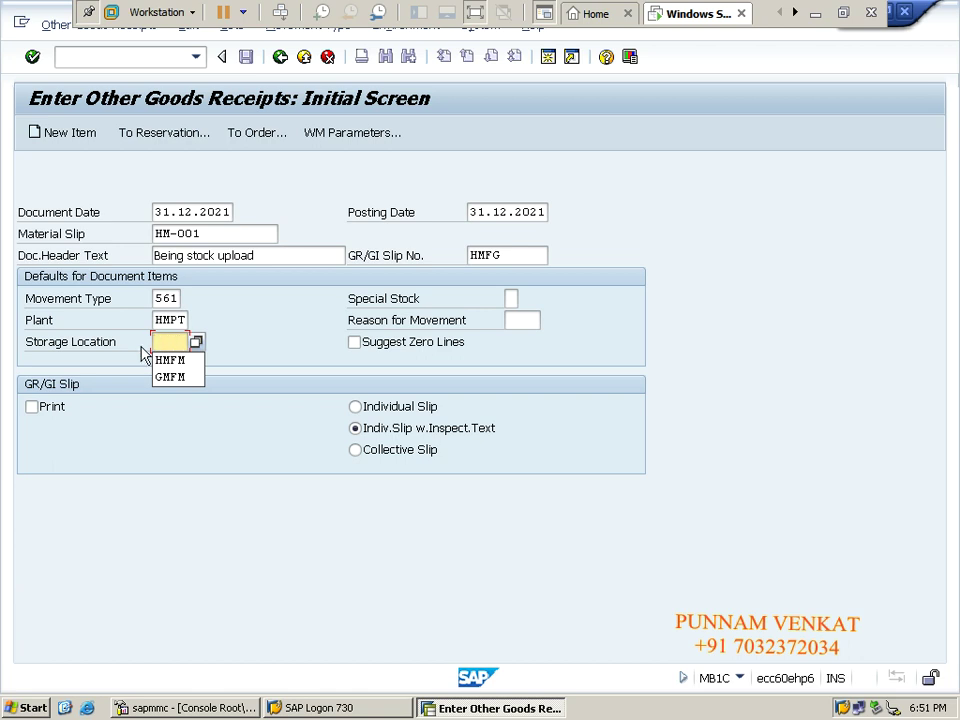
left_click(167, 361)
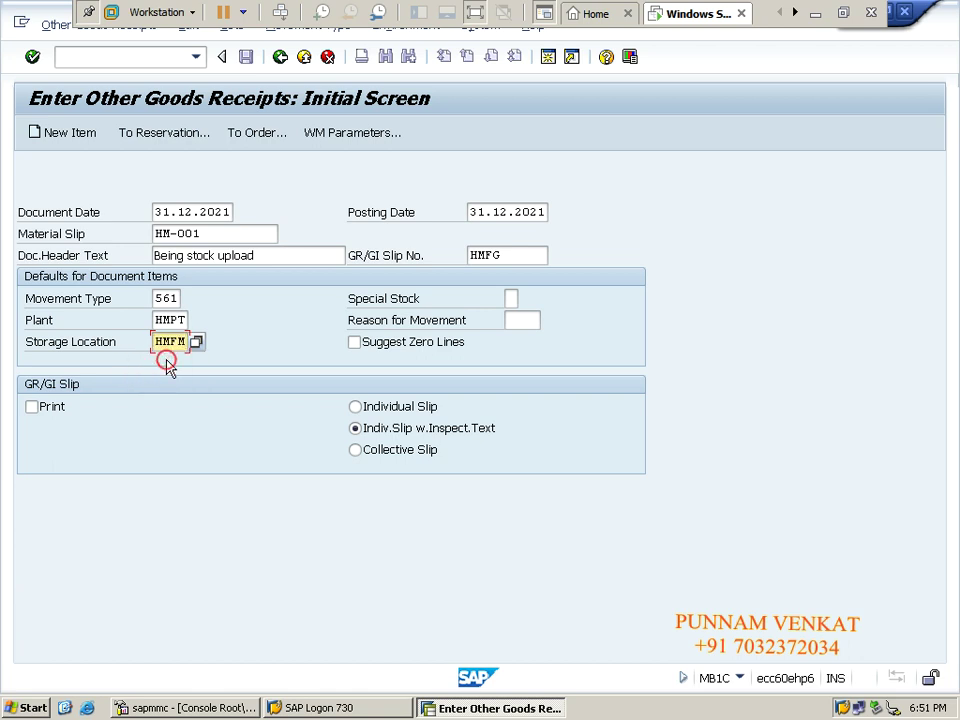
key("BackSpace")
type("G")
double_click(157, 341)
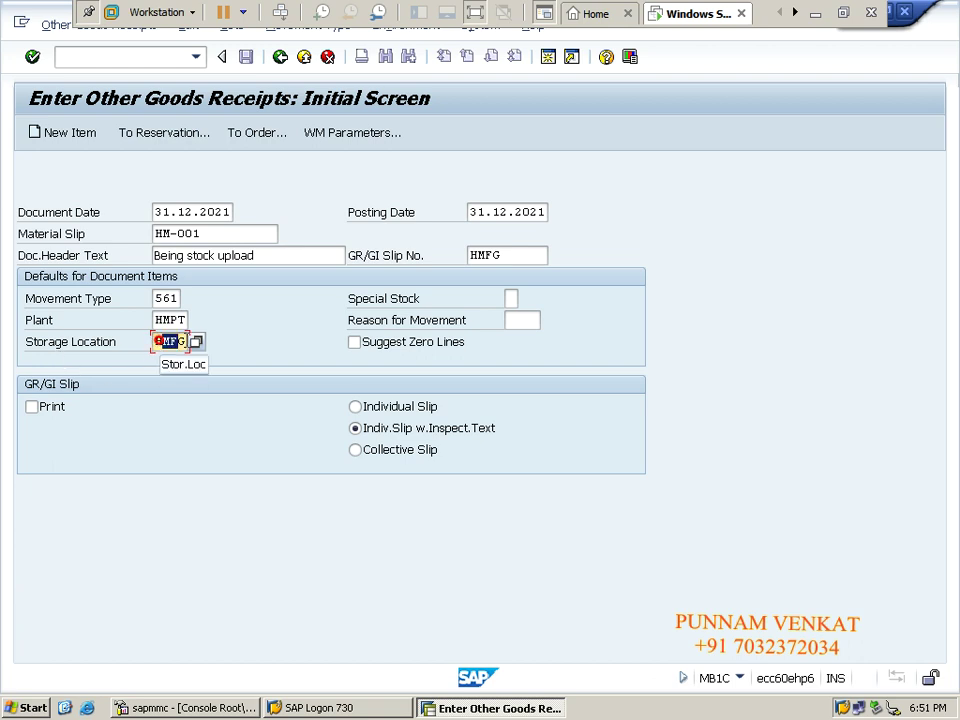
double_click(157, 320)
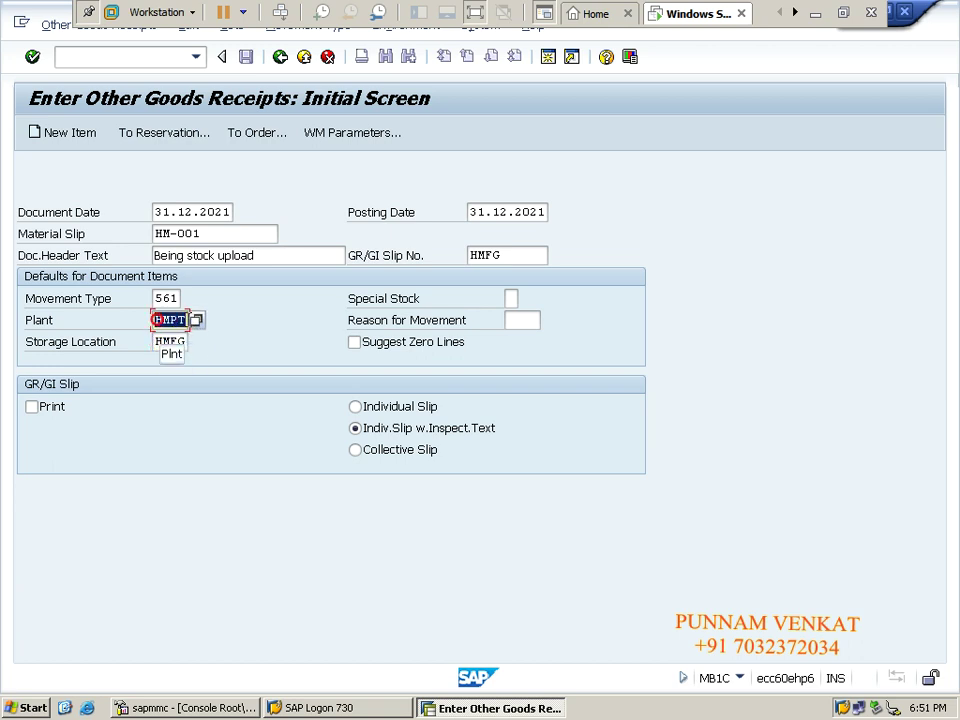
double_click(157, 298)
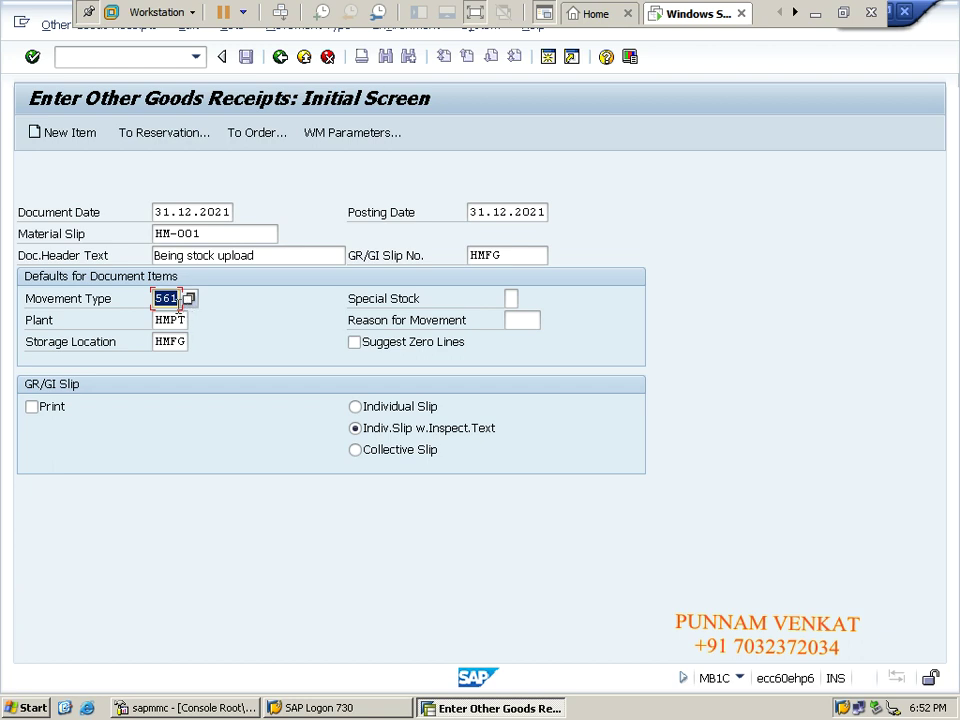
left_click(173, 336)
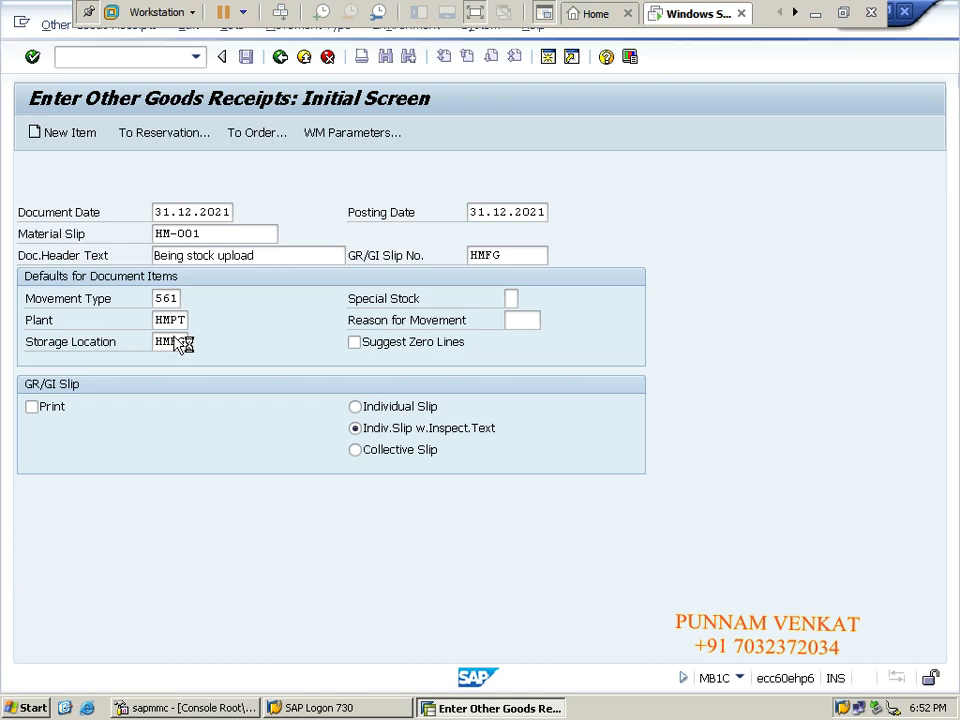
key("Return")
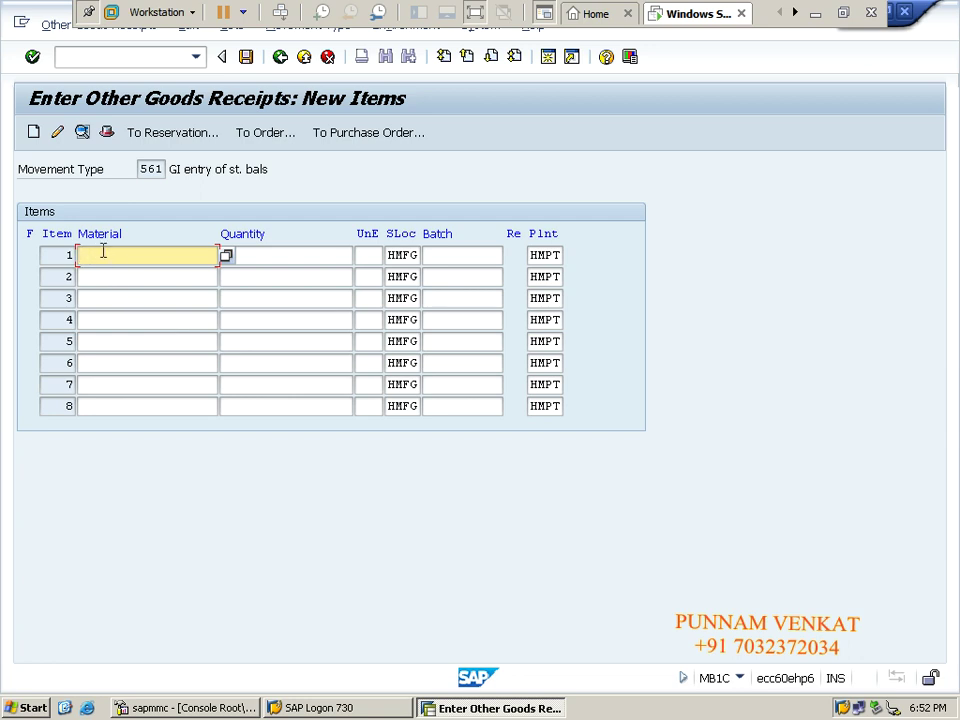
- Pick HM Steel from the material history for item 1 and enter quantity 1000
type("H")
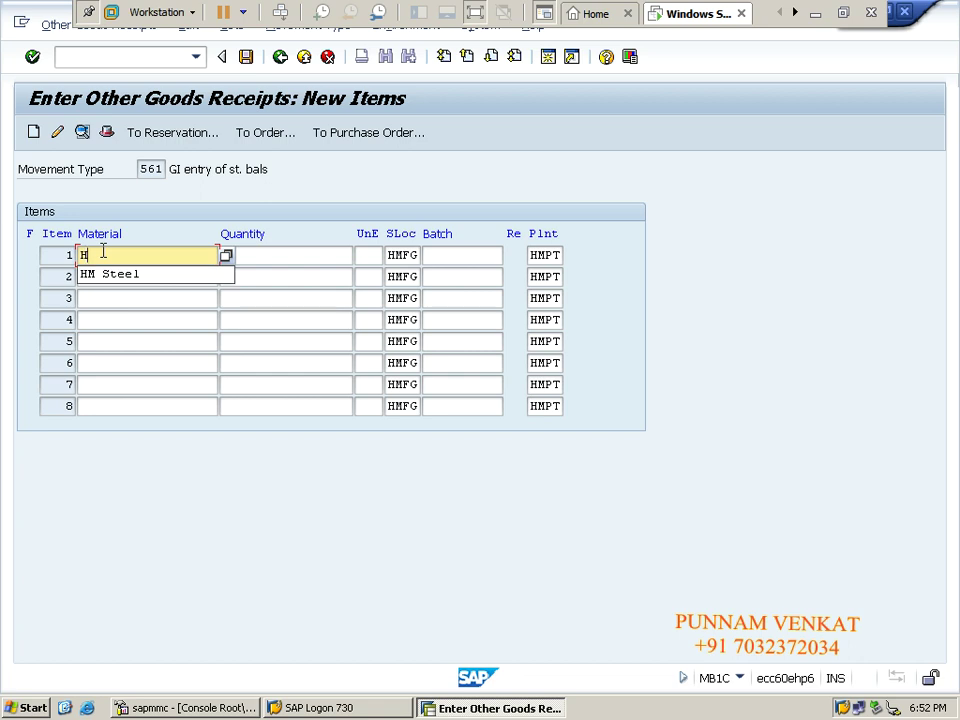
key("Down")
key("Return")
key("Tab")
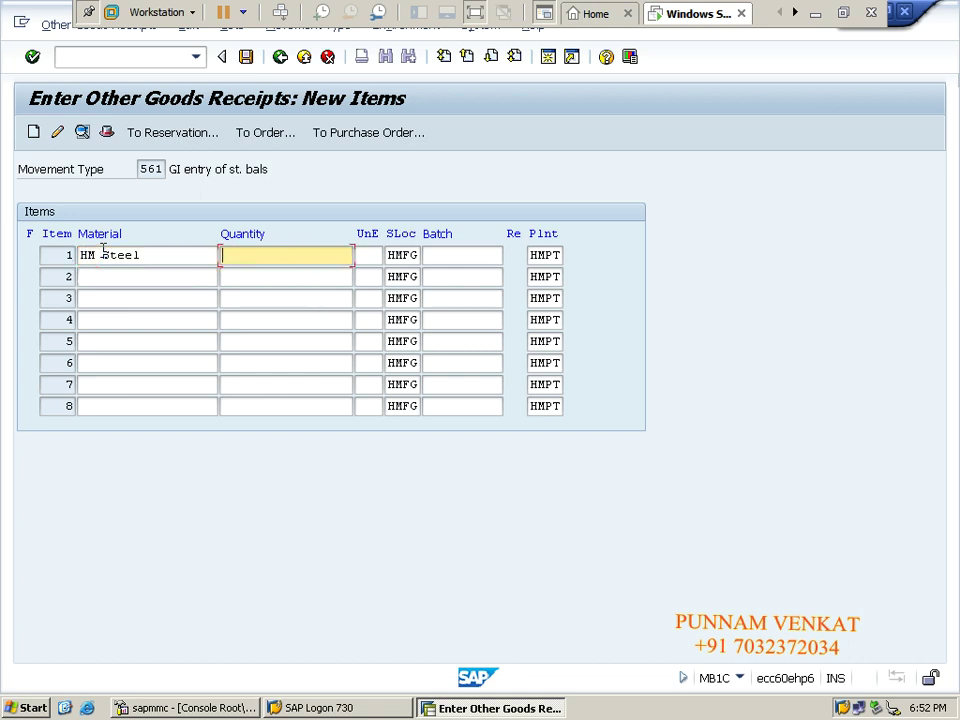
type("1000")
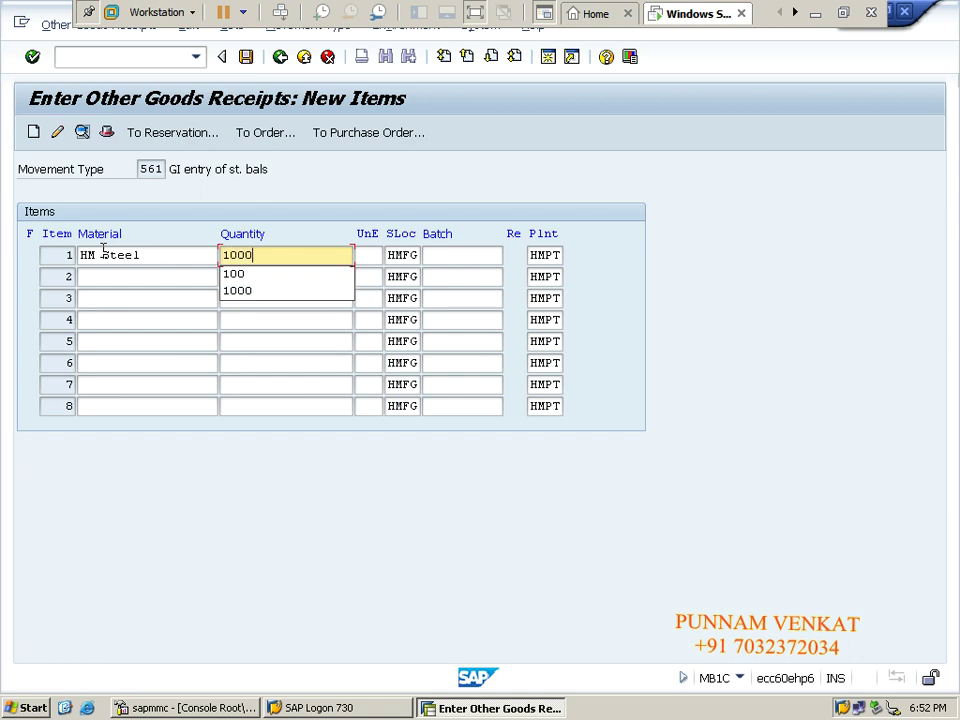
key("Escape")
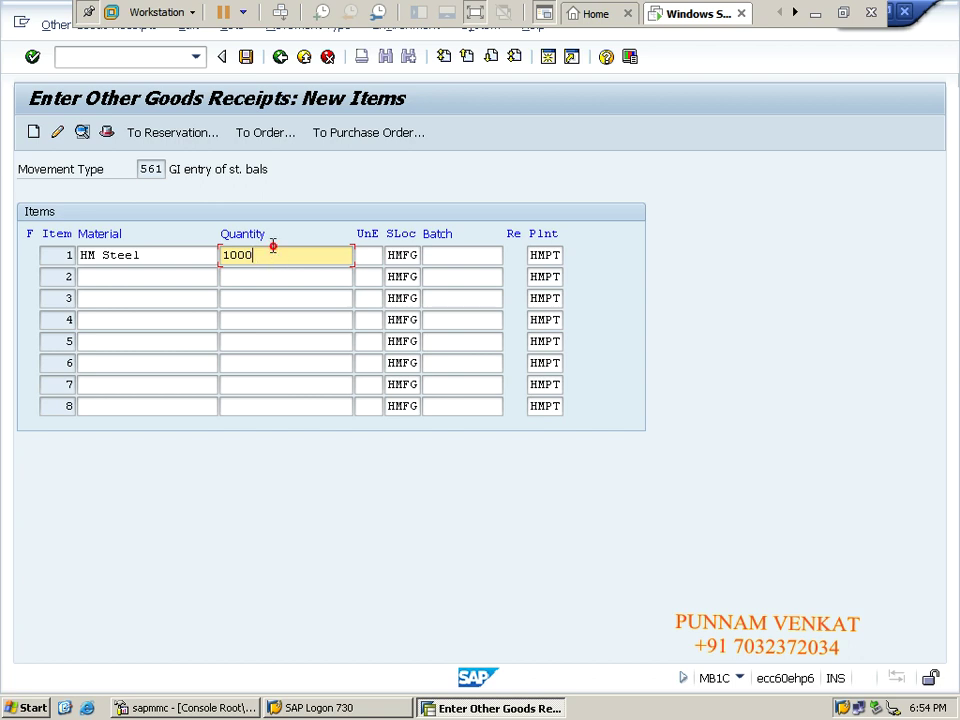
- Check the item and post the goods receipt of 1,000 KG HM STEEL
key("Return")
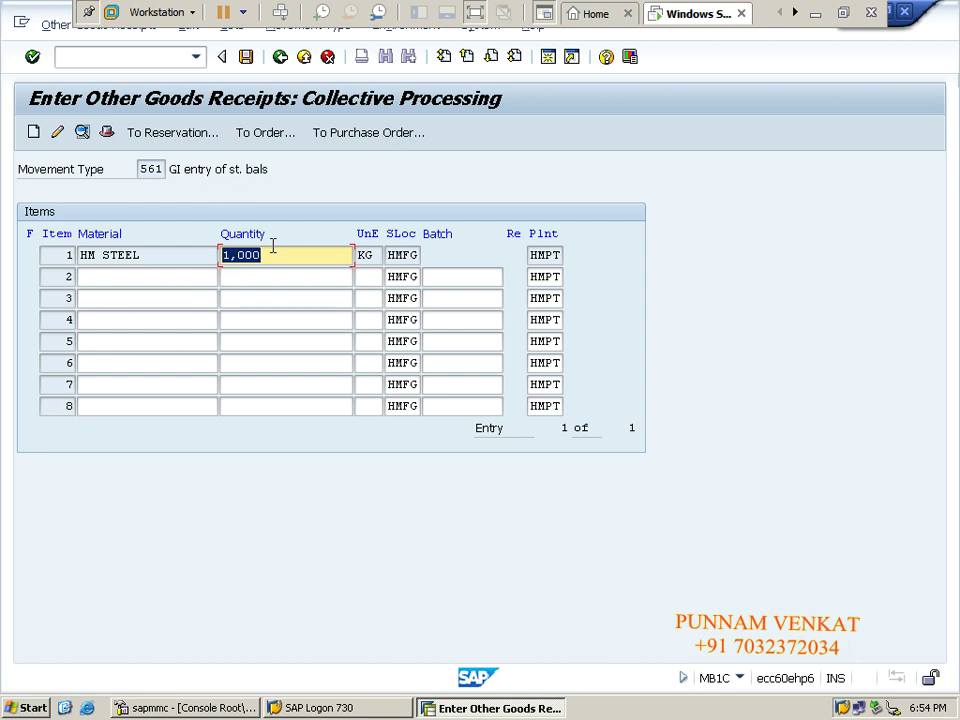
left_click(246, 58)
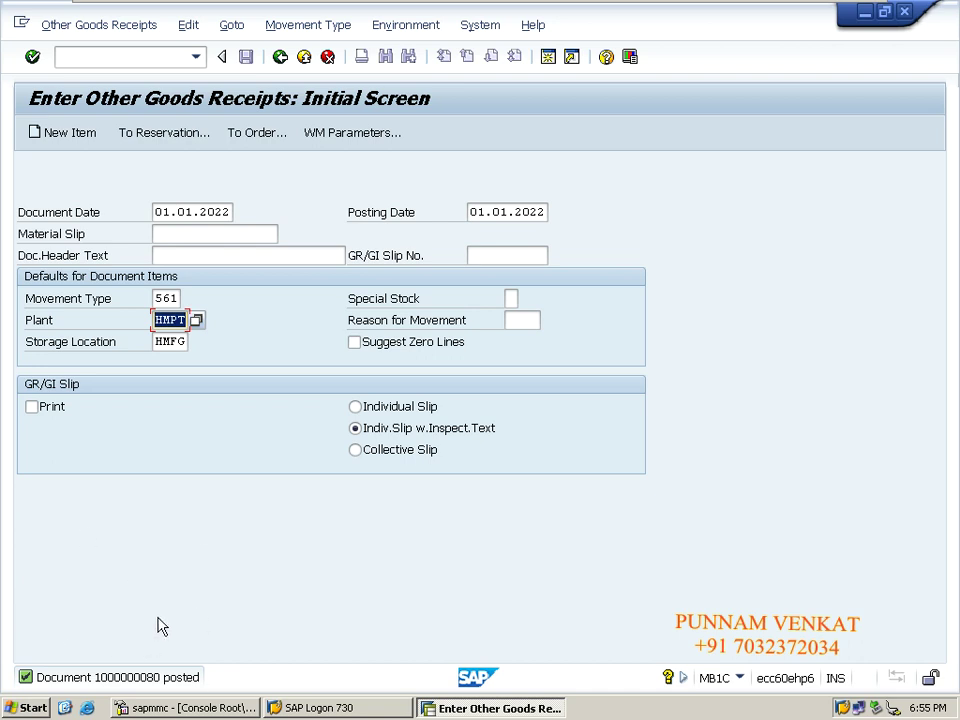
left_click(110, 33)
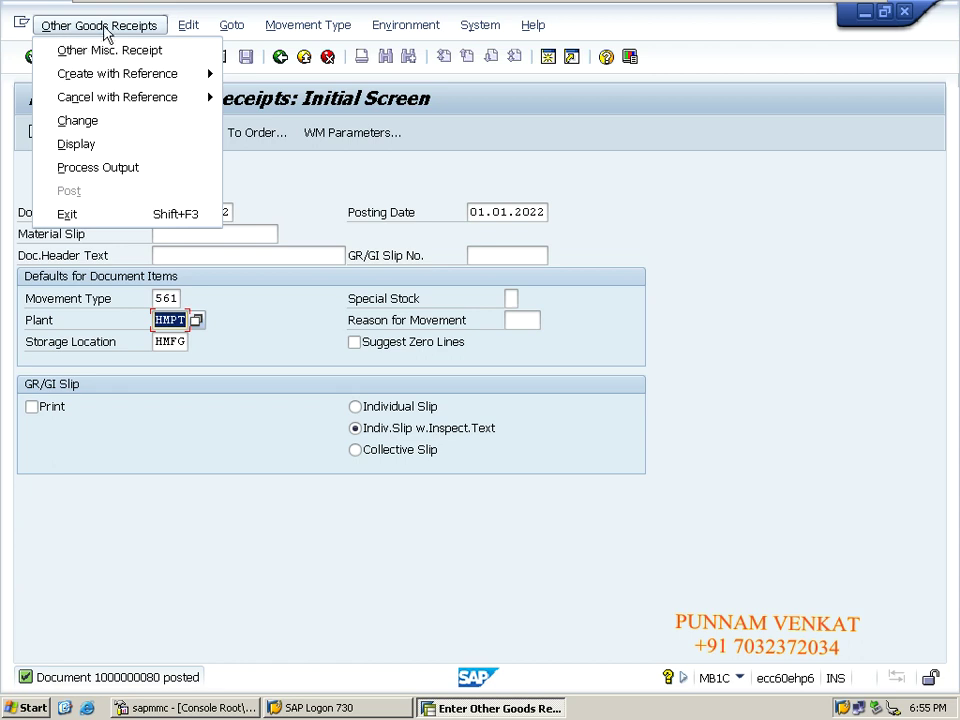
left_click(101, 146)
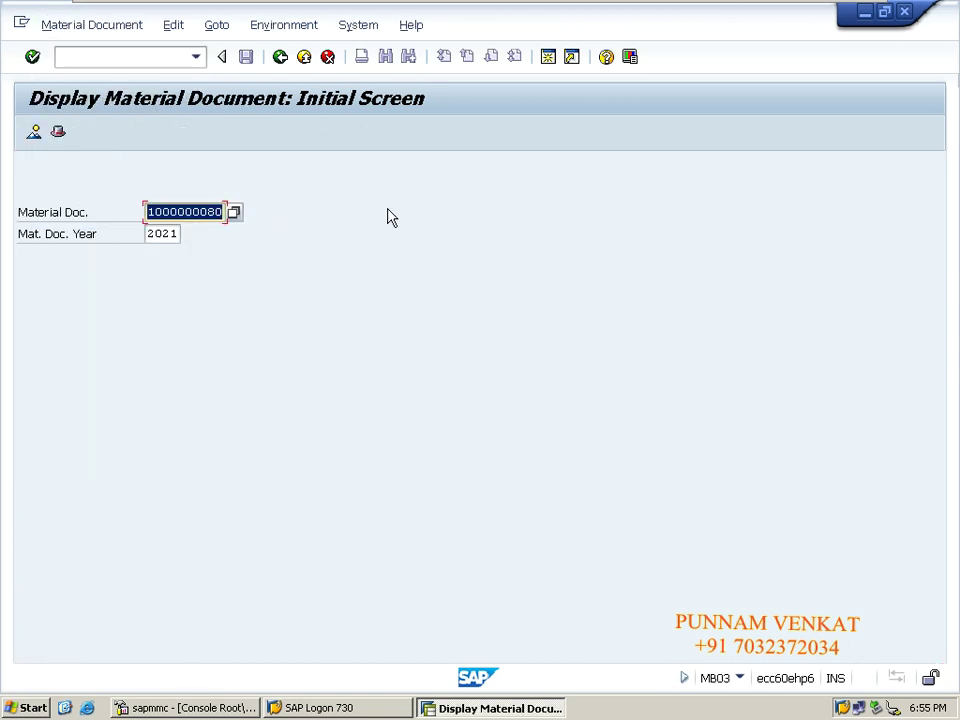
key("Return")
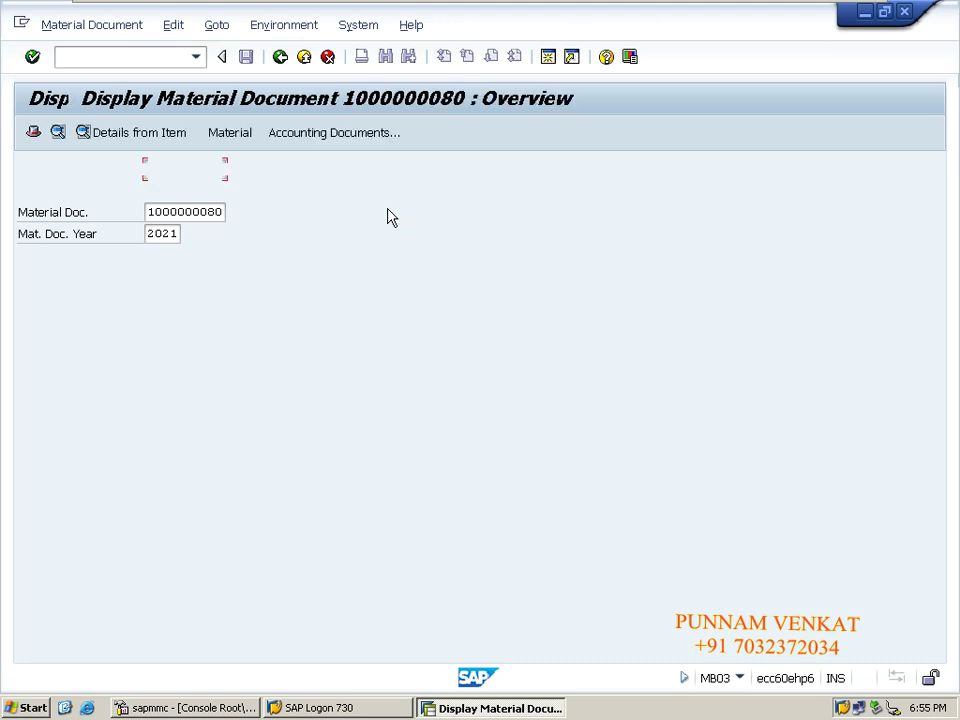
left_click(324, 140)
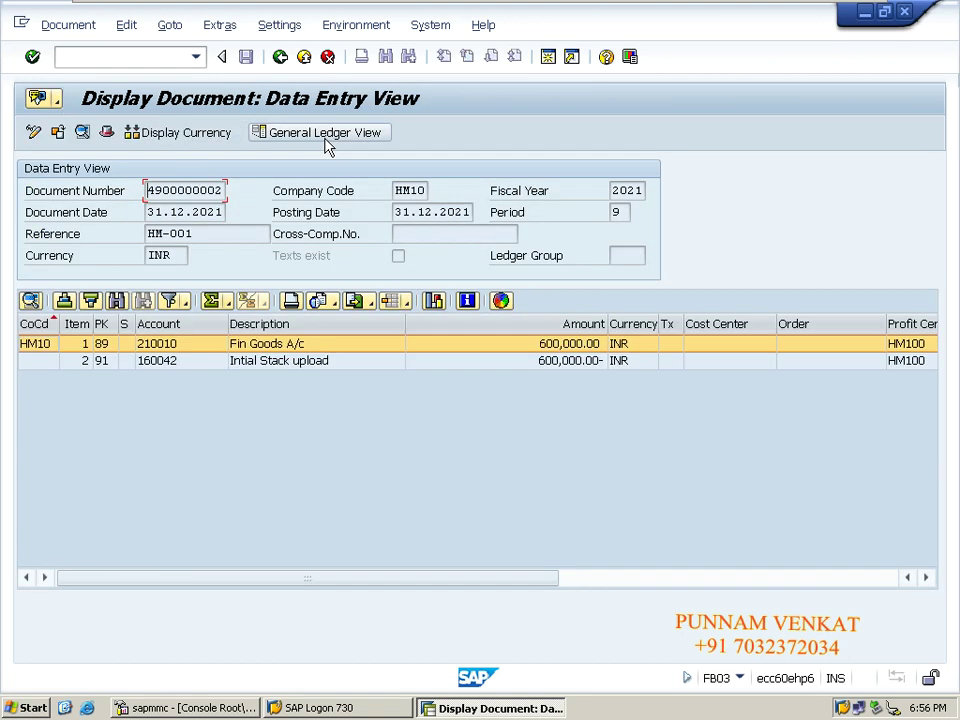
- Inspect the Fin Goods A/c and Initial Stock upload lines of the 600,000.00 INR posting
left_click(257, 367)
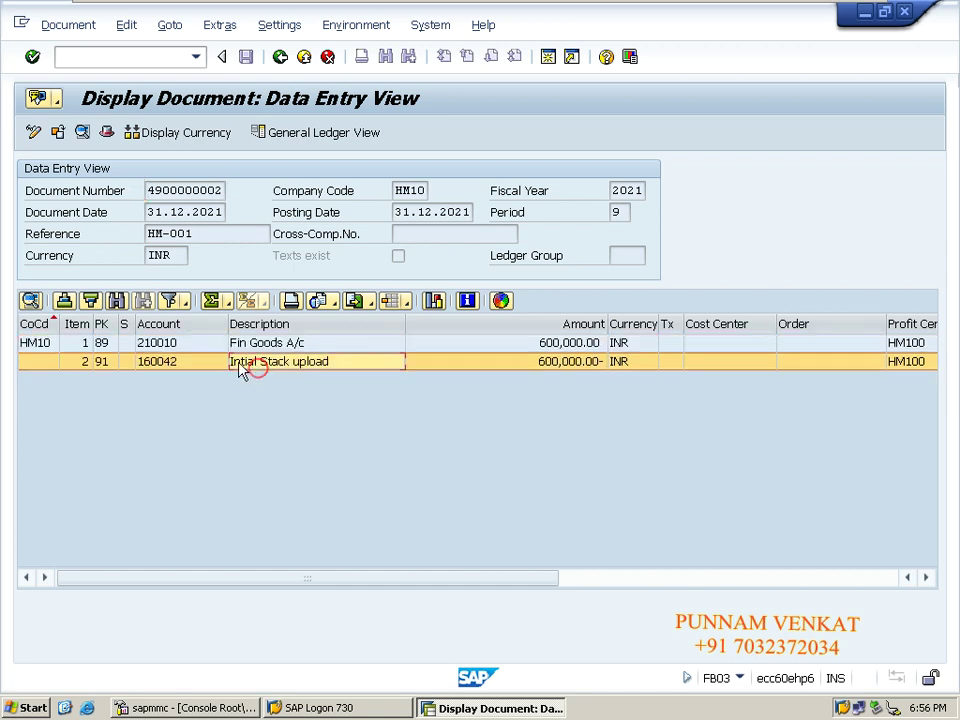
left_click(243, 344)
left_click(252, 364)
left_click(256, 348)
left_click(262, 366)
- Back out of the accounting and material document displays to SAP Easy Access
left_click(280, 57)
left_click(281, 57)
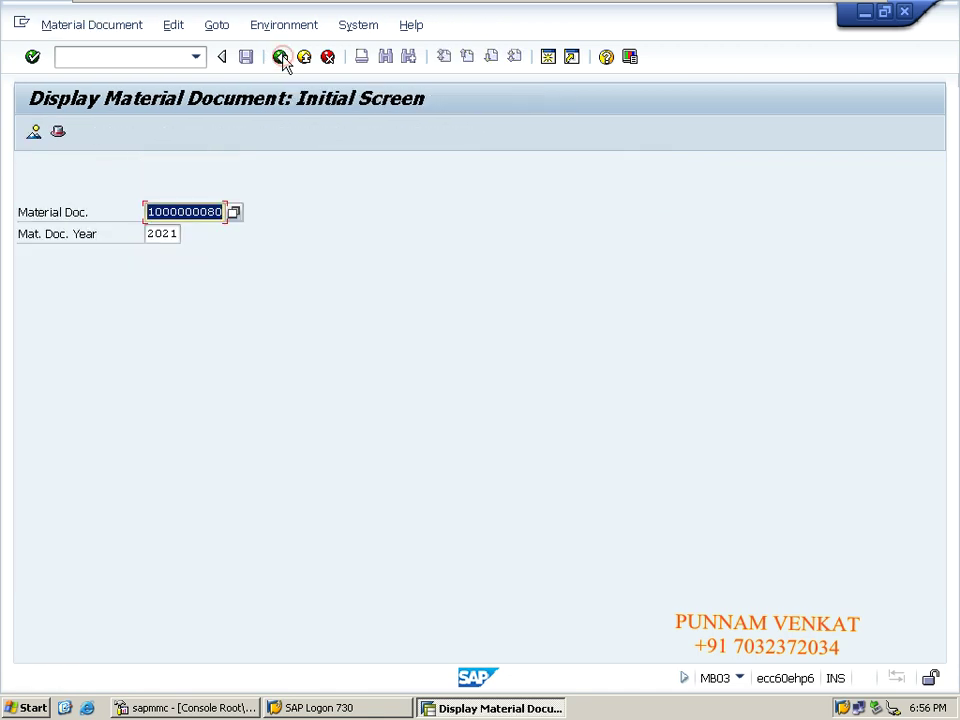
left_click(281, 57)
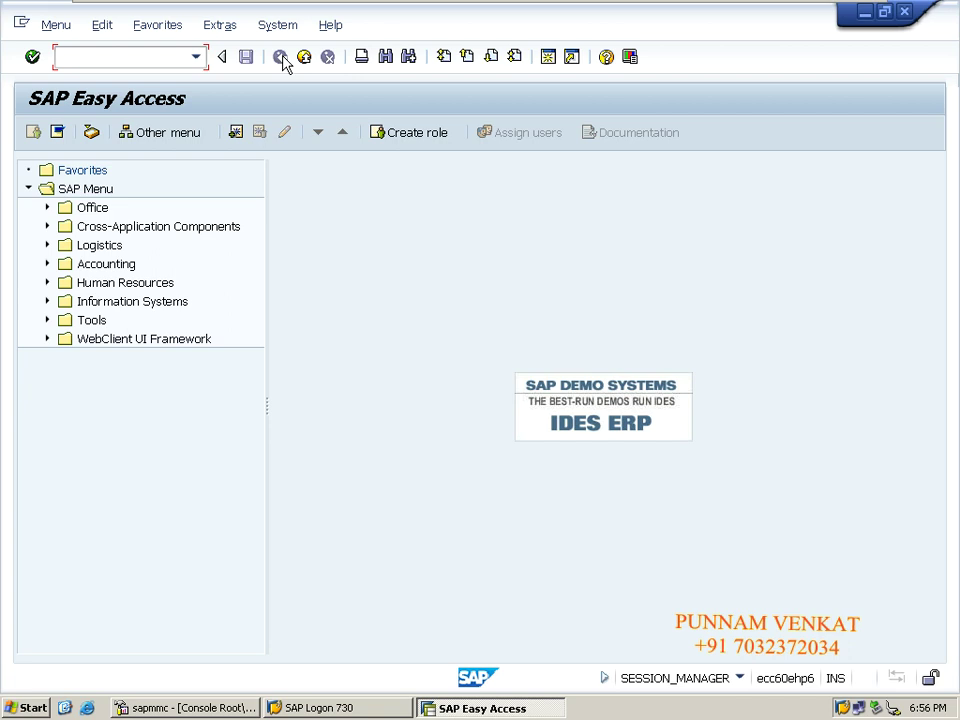
- Start transaction MB1C from the recently used transaction codes
left_click(195, 57)
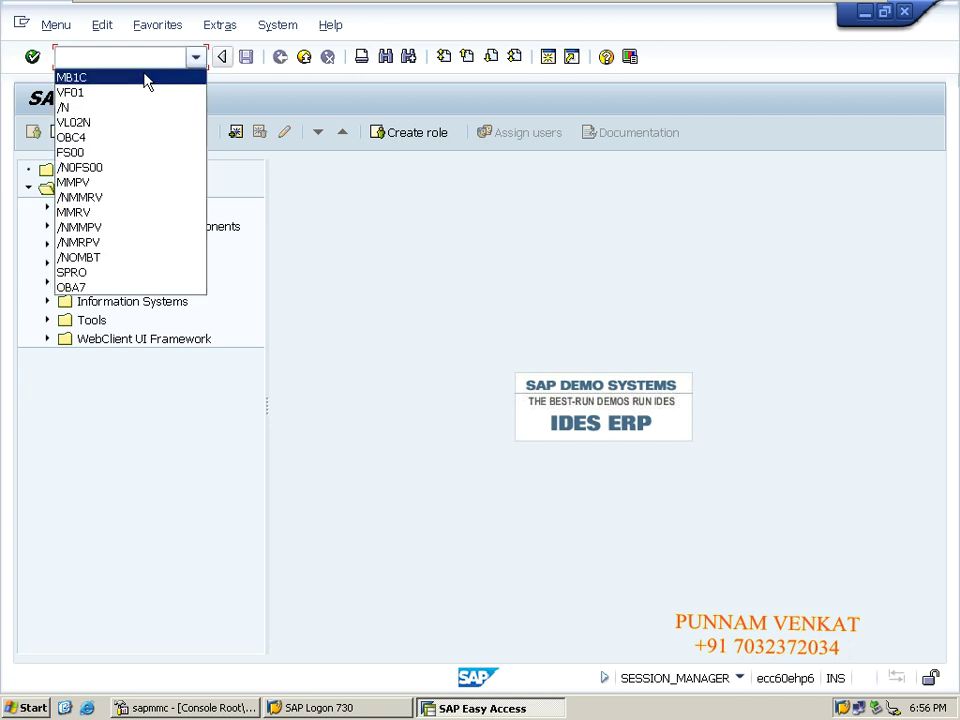
left_click(145, 78)
left_click(143, 58)
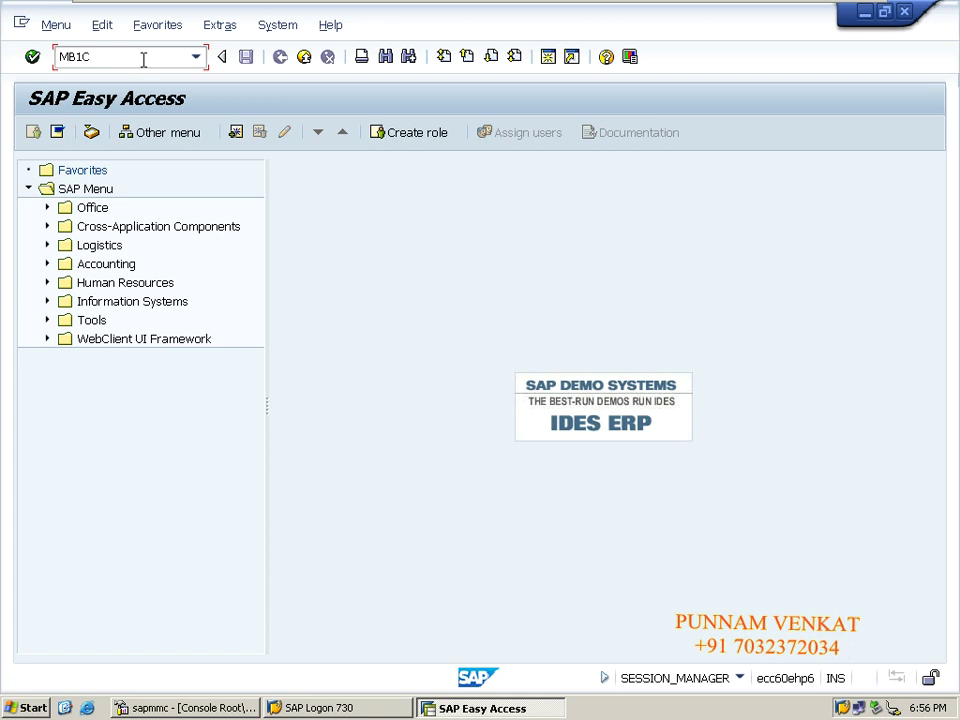
key("Return")
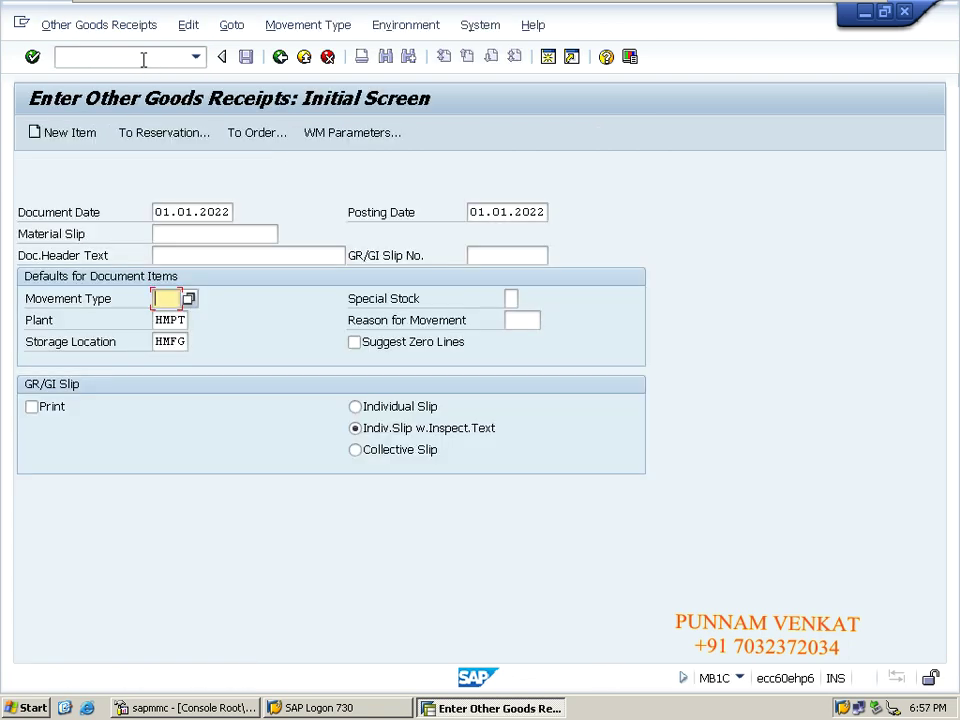
- Set the document and posting dates to 31.12.2021 from input history
key("shift+Tab")
key("shift+Tab")
key("shift+Tab")
key("shift+Tab")
key("shift+Tab")
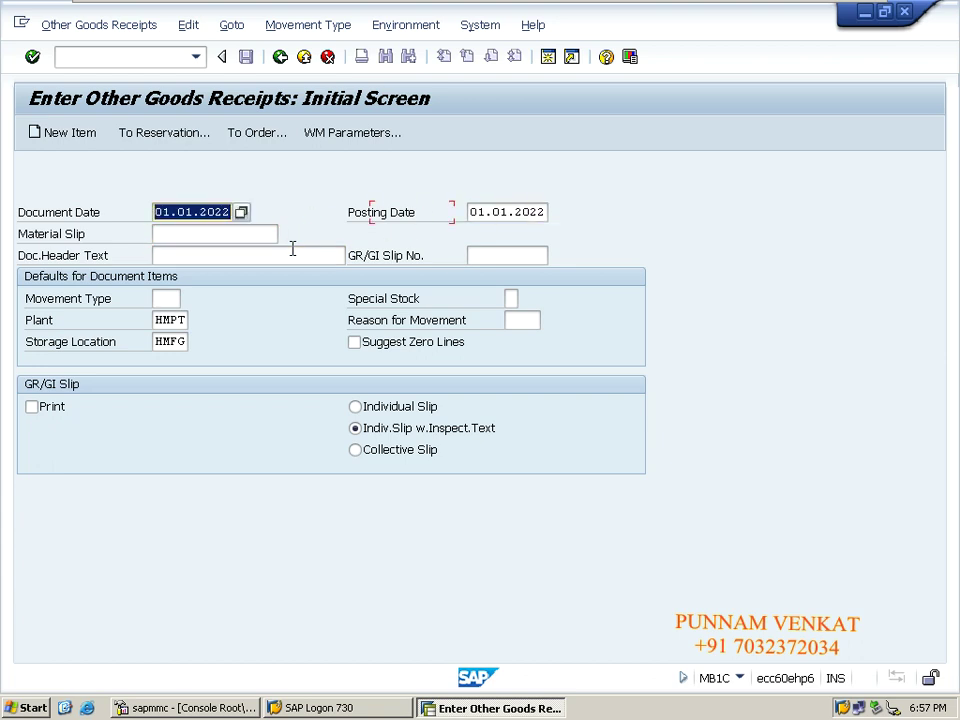
key("Delete")
key("Down")
key("Tab")
key("Delete")
key("Down")
- Change the material slip from HM-001 to HM-002
key("Tab")
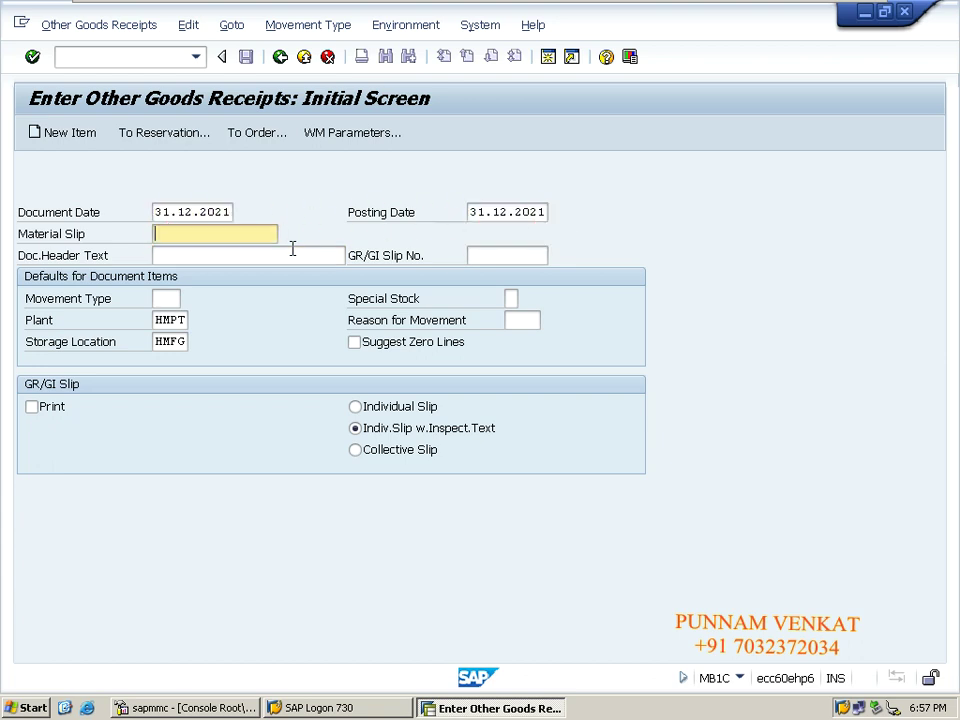
key("Delete")
key("Down")
key("Tab")
key("shift+Tab")
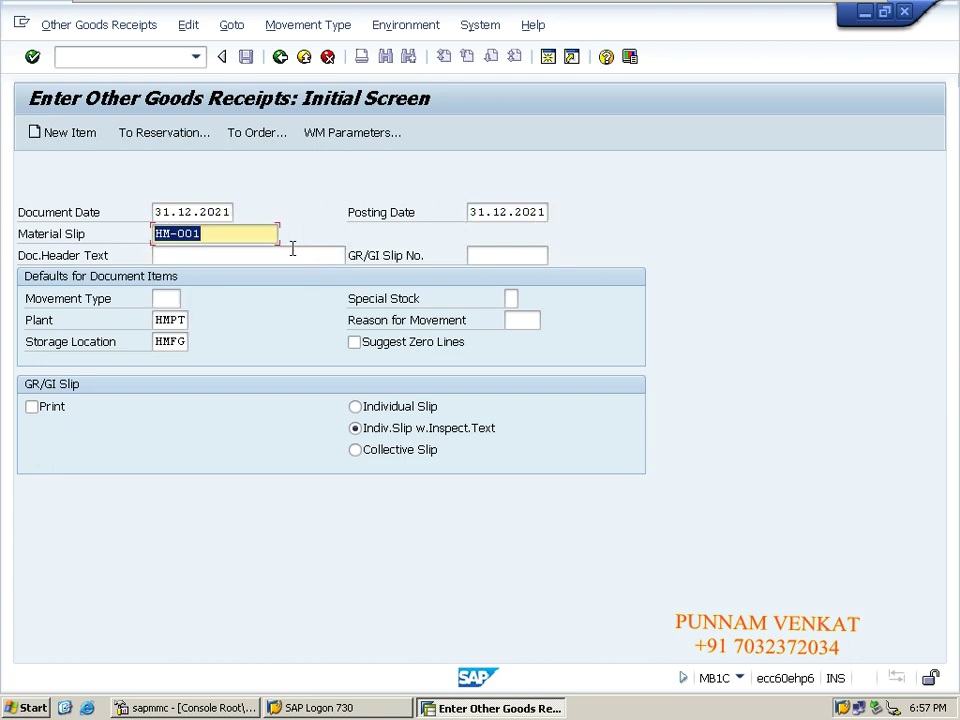
key("End")
key("BackSpace")
type("2")
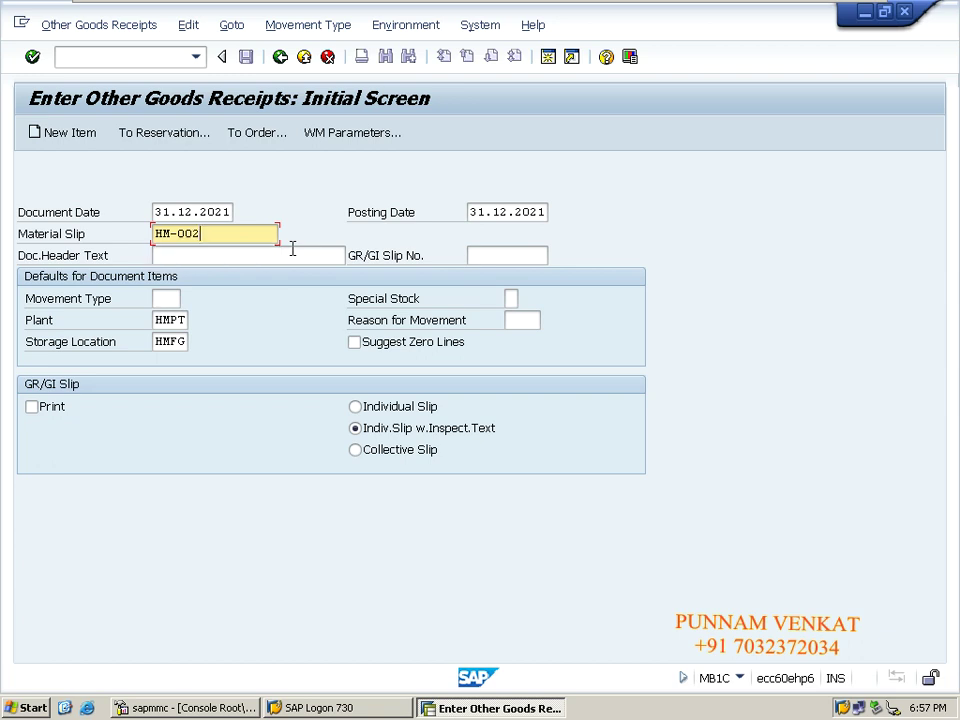
- Enter header text 'Being stock upload', slip HMFG and movement type 561 from history
key("Tab")
key("Tab")
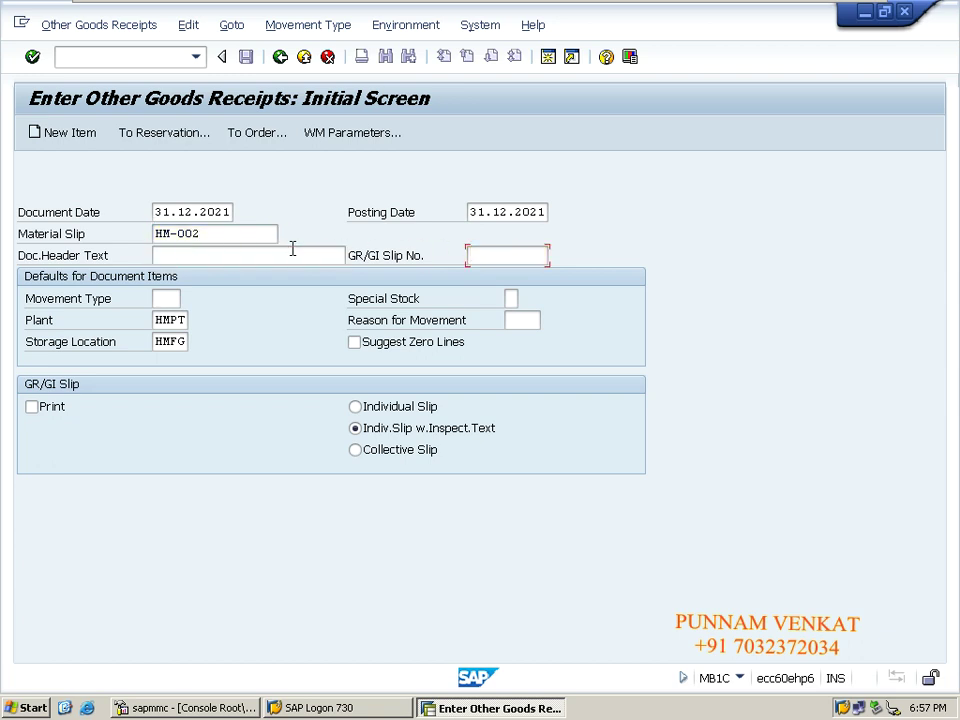
key("shift+Tab")
key("Down")
key("Tab")
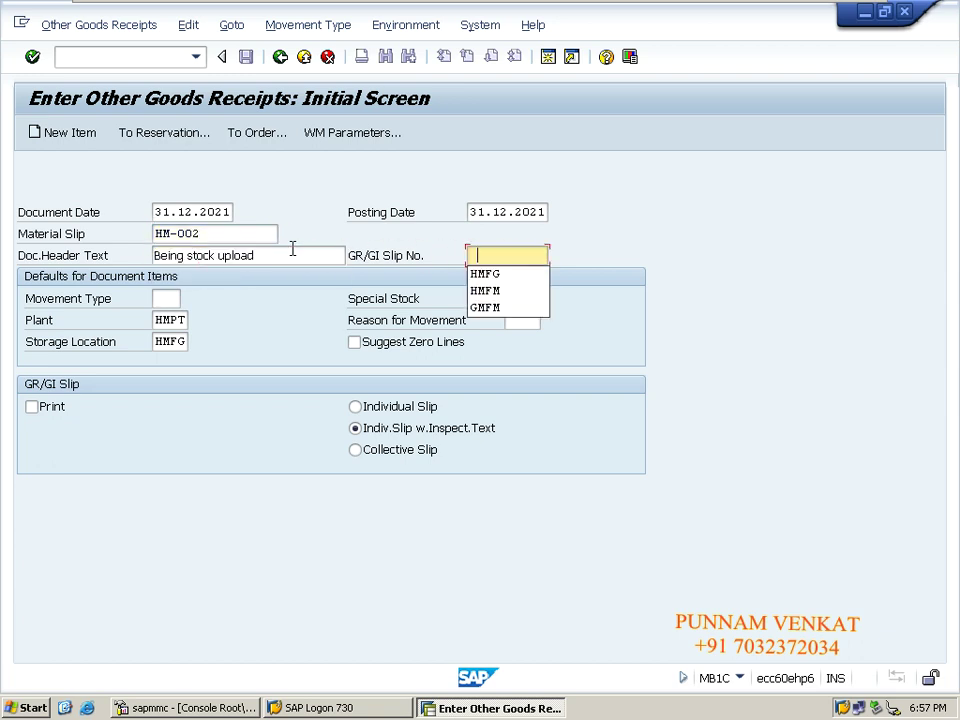
key("Down")
key("Tab")
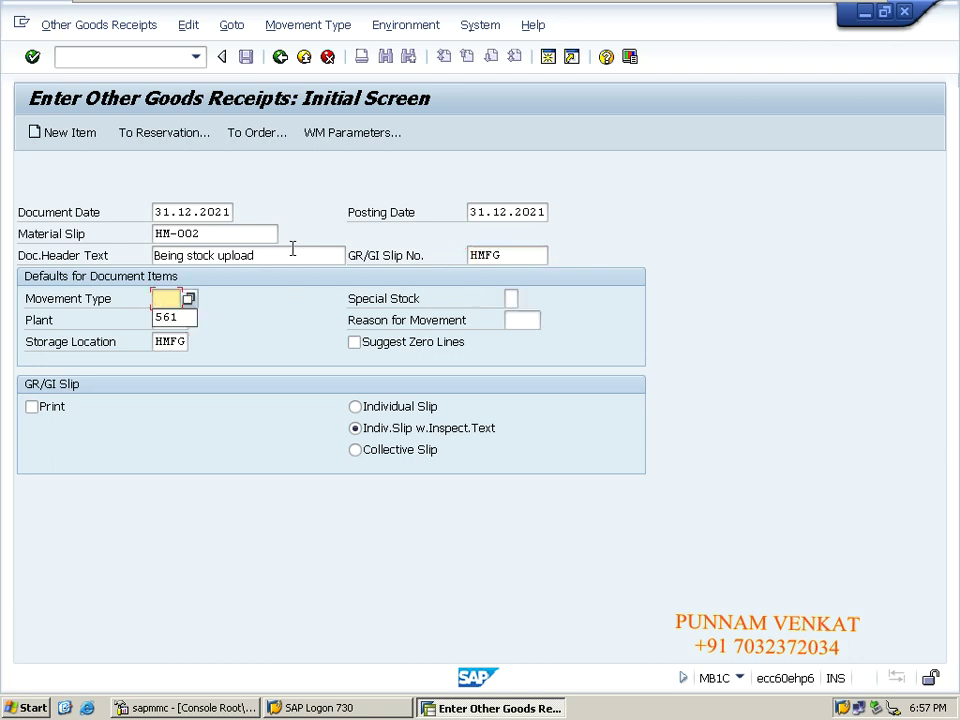
key("Down")
key("Tab")
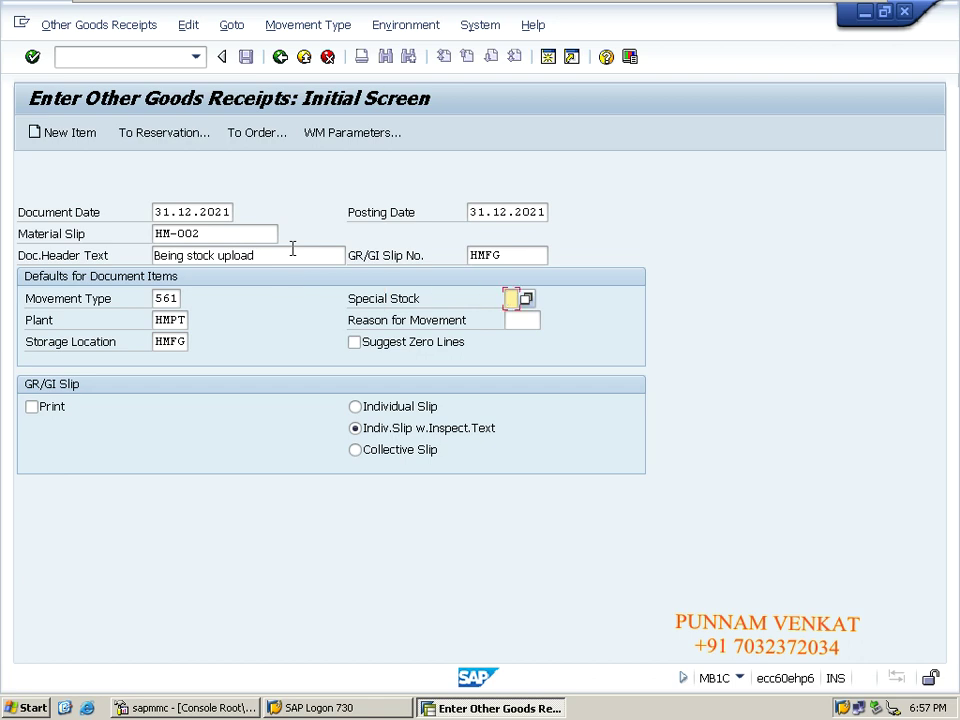
key("Tab")
key("Tab")
key("Tab")
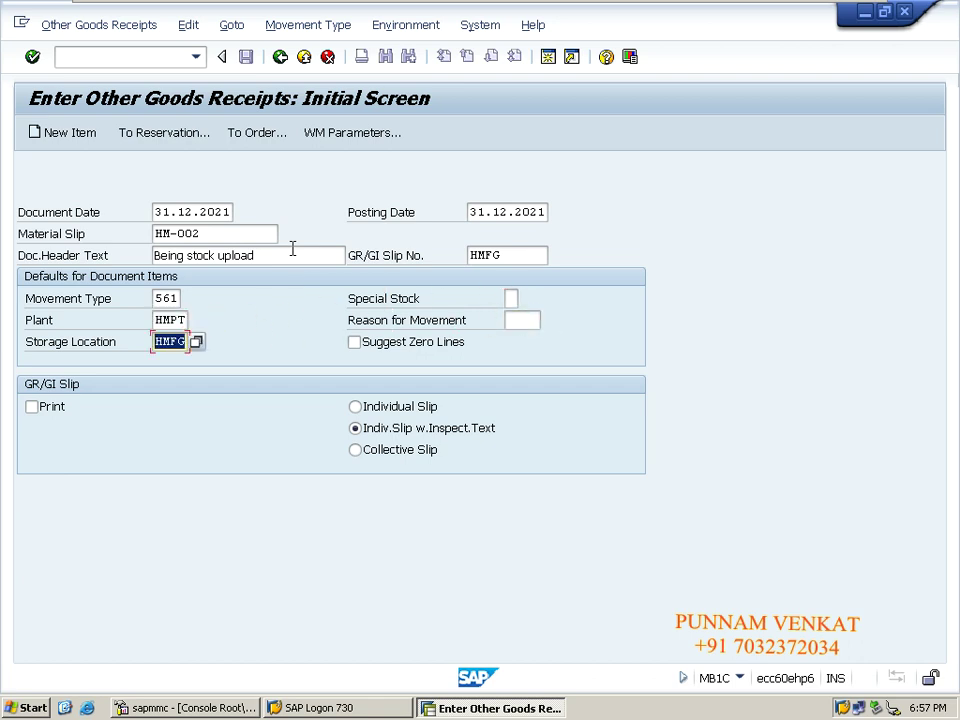
- Add HM Steel with quantity 3000 KG as item 1 and post the receipt
key("Return")
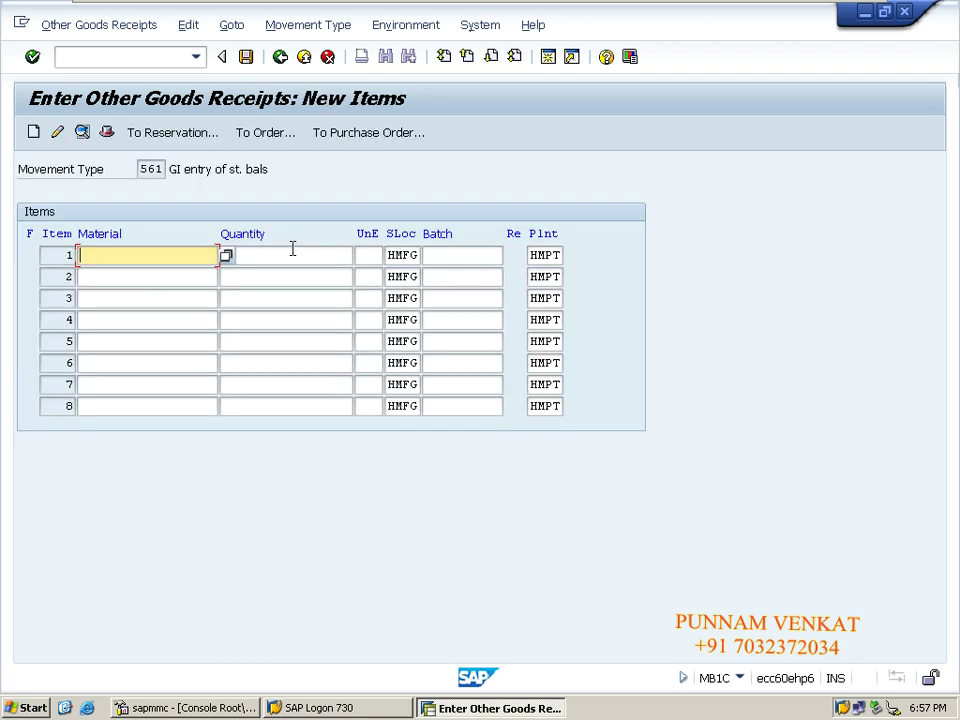
key("Down")
key("Down")
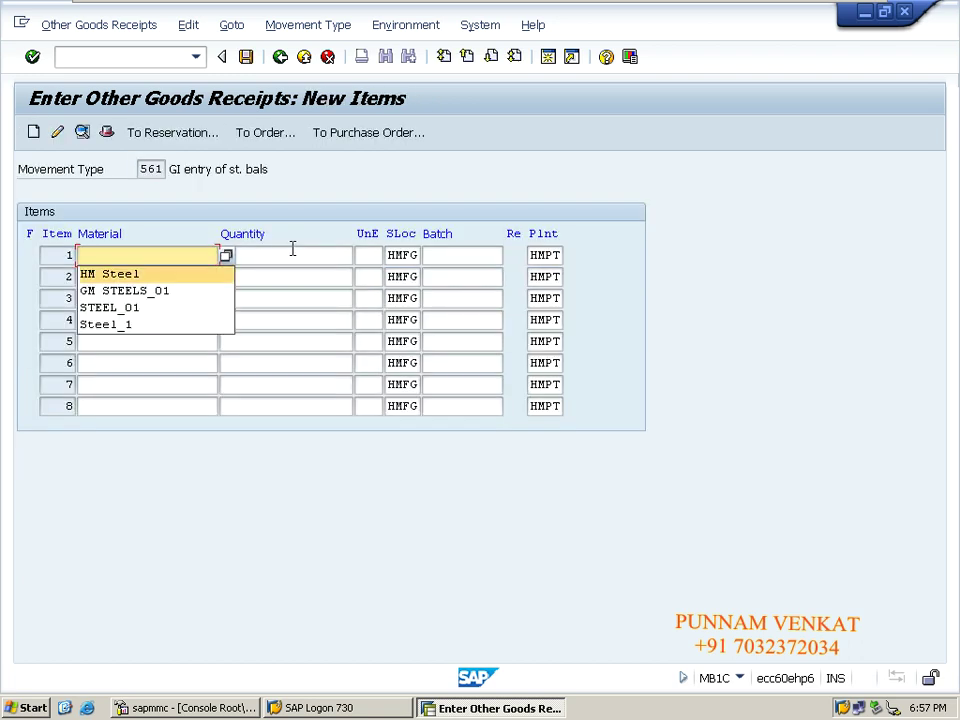
key("Tab")
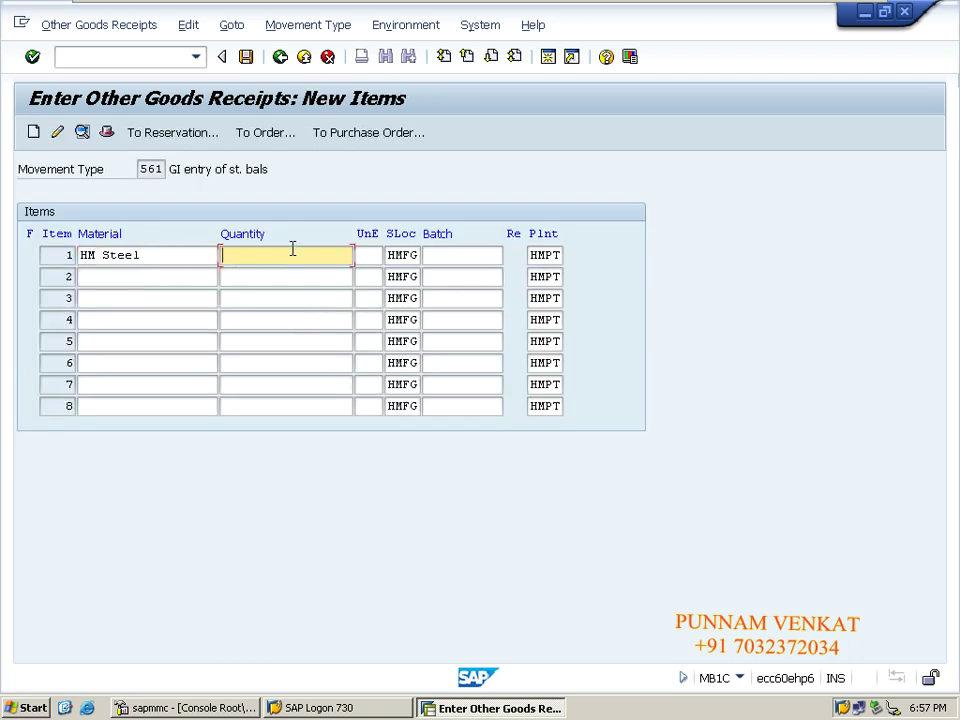
type("3000")
key("Return")
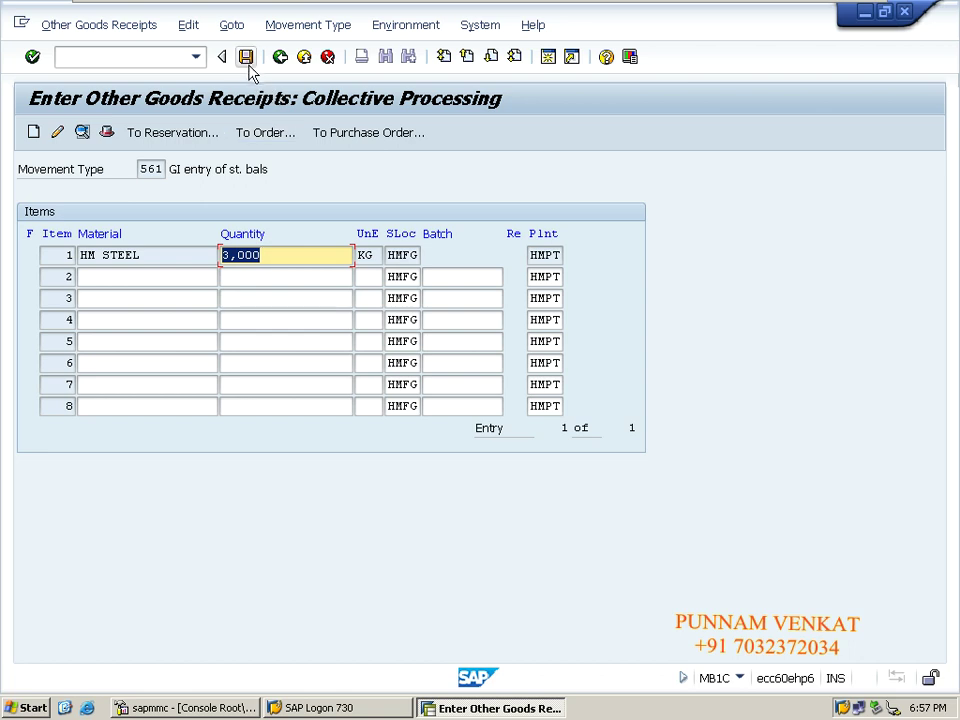
left_click(246, 58)
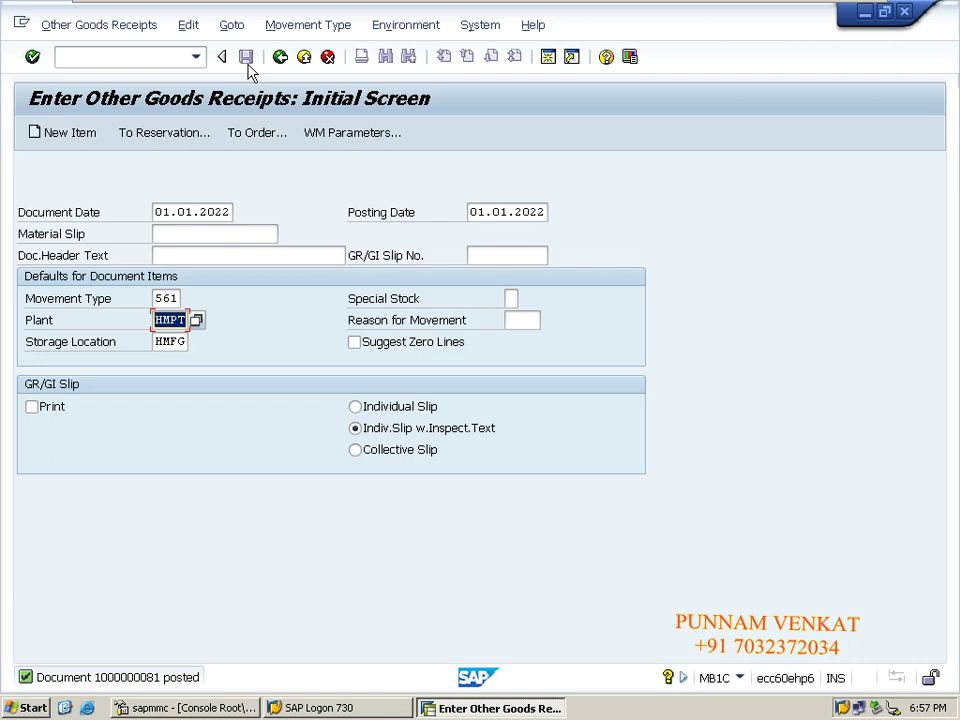
left_click(133, 27)
left_click(120, 146)
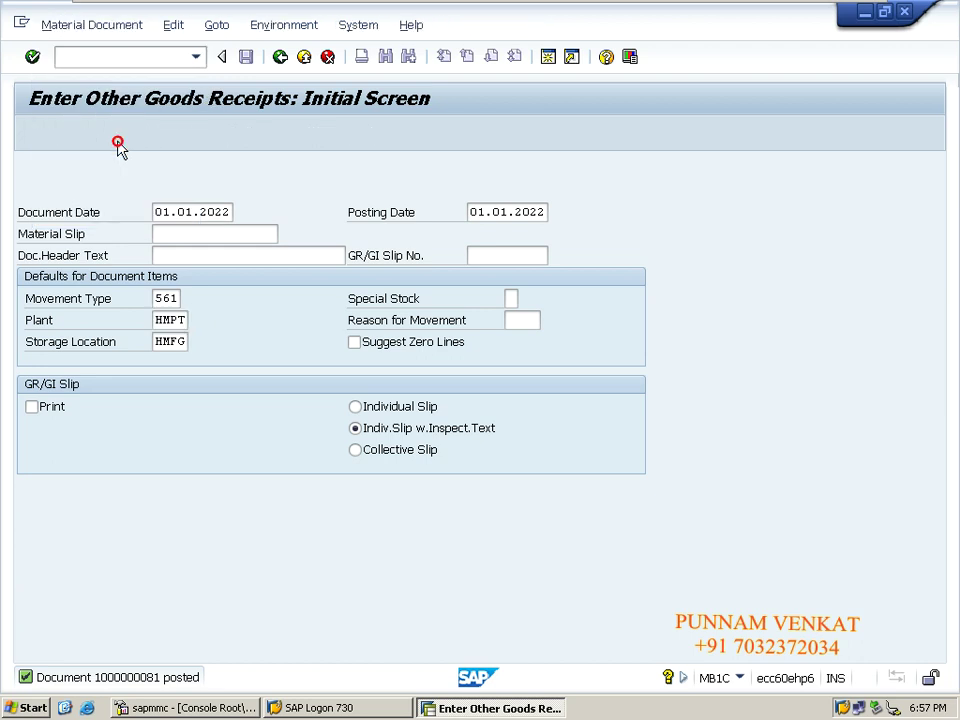
key("Return")
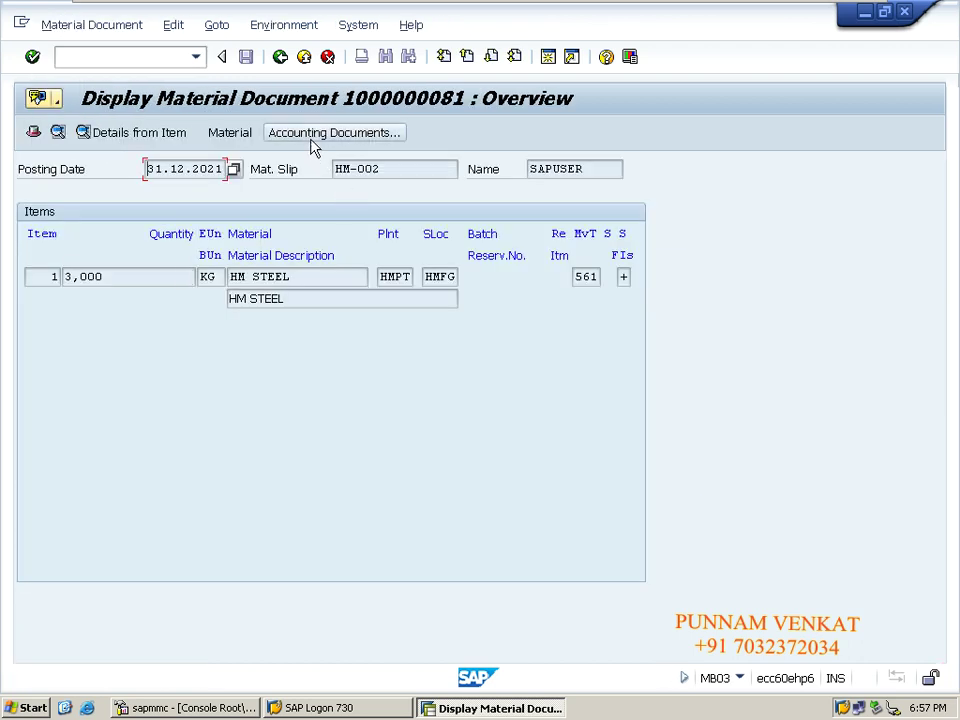
left_click(312, 142)
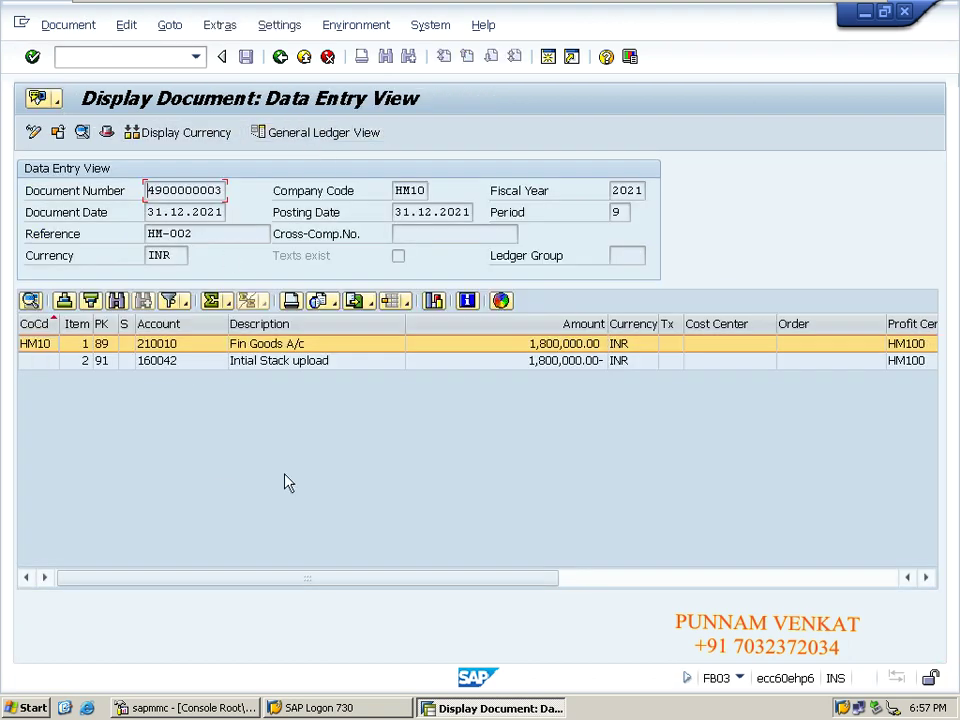
- Return to SAP Easy Access with /n
left_click(170, 59)
type("/n")
key("Return")
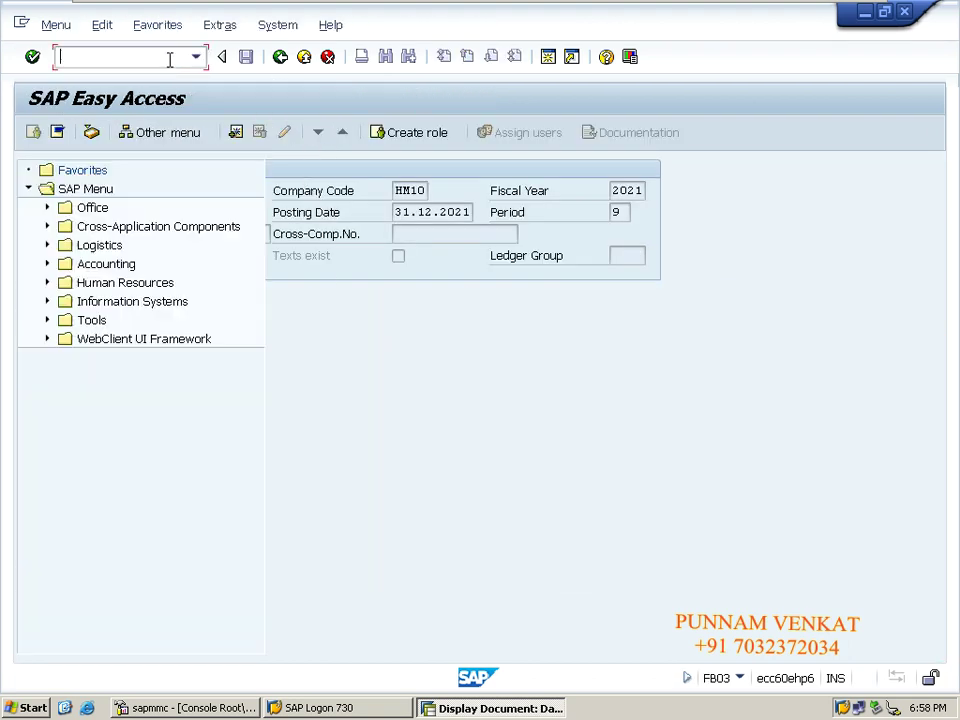
mouse_move(77, 8)
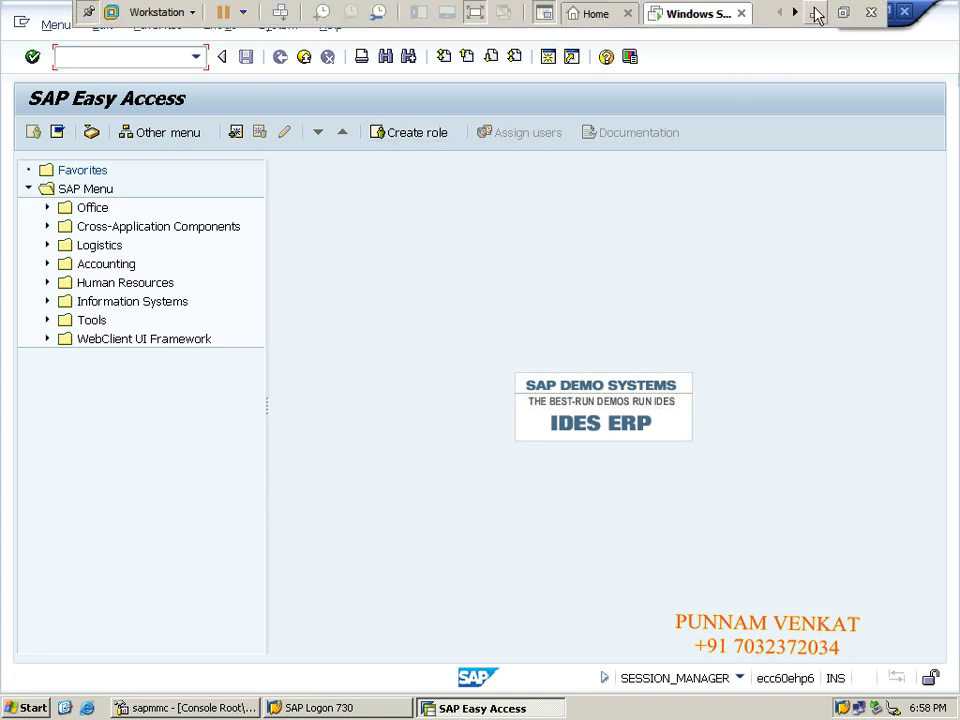
- Bring up the Excel notes and select the transaction-code block starting at B48
left_click(815, 12)
left_click(250, 434)
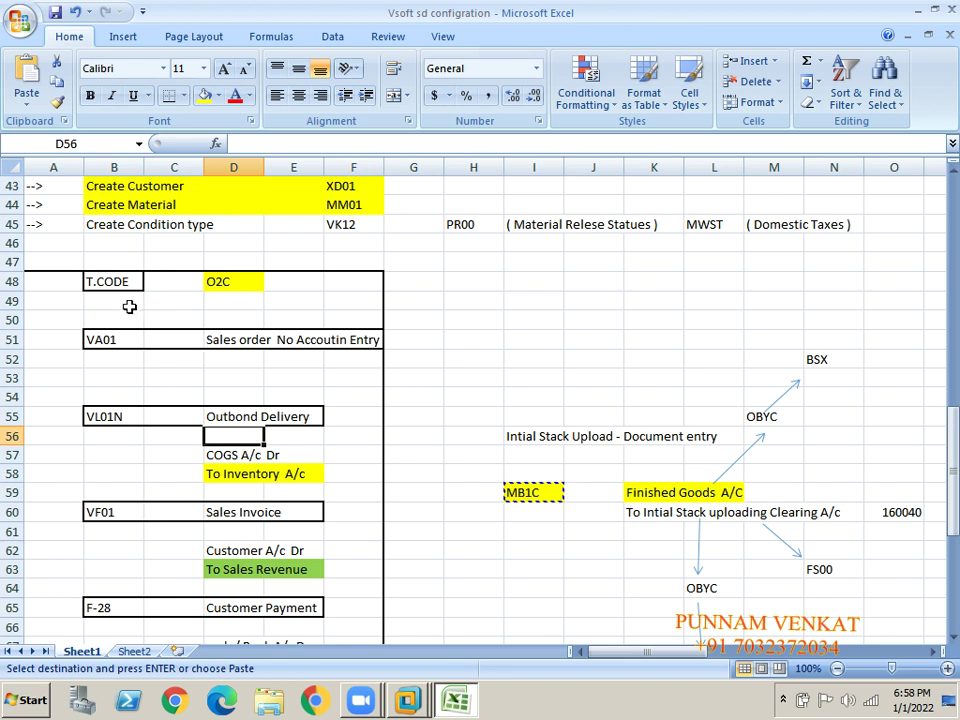
left_click(103, 282)
key("shift+Right")
key("shift+Right")
key("shift+Right")
key("shift+Right")
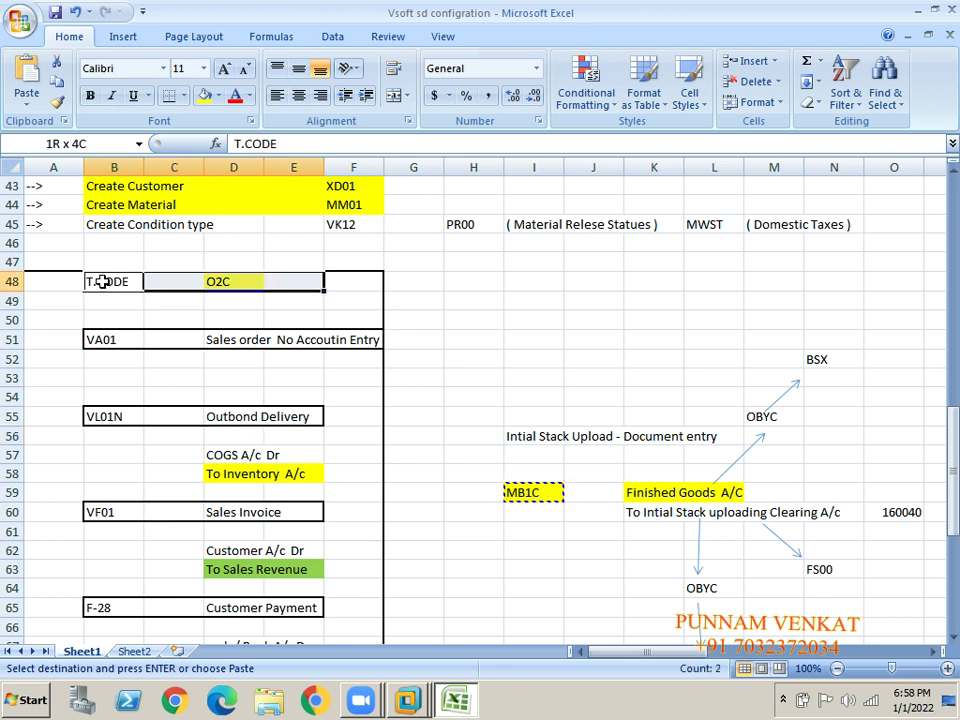
key("shift+Down")
key("shift+Down")
key("shift+Down")
key("shift+Down")
key("shift+Down")
key("shift+Down")
key("shift+Down")
key("shift+Down")
key("shift+Down")
key("shift+Down")
key("shift+Down")
key("shift+Down")
key("shift+Down")
key("shift+Down")
key("shift+Down")
key("shift+Down")
key("shift+Down")
key("shift+Down")
key("shift+Down")
key("shift+Down")
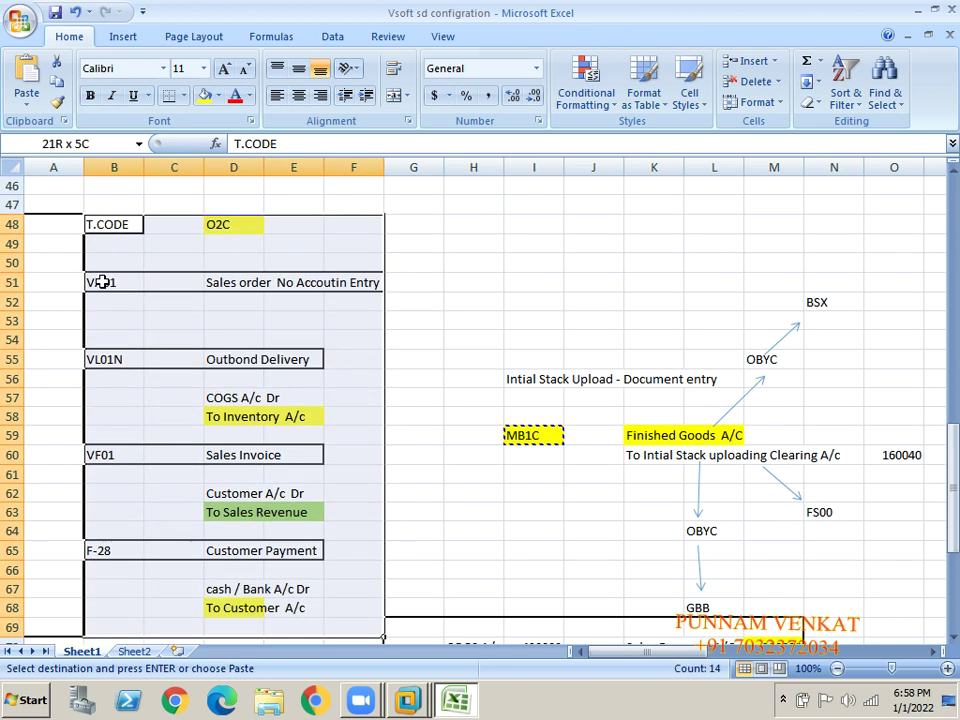
key("shift+Up")
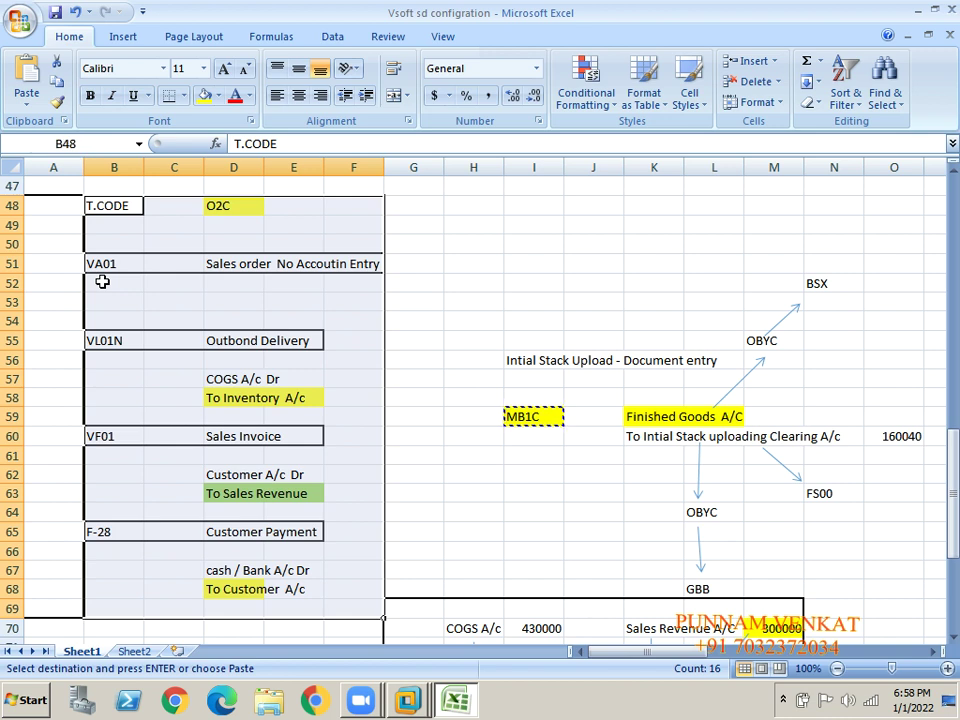
left_click(102, 282)
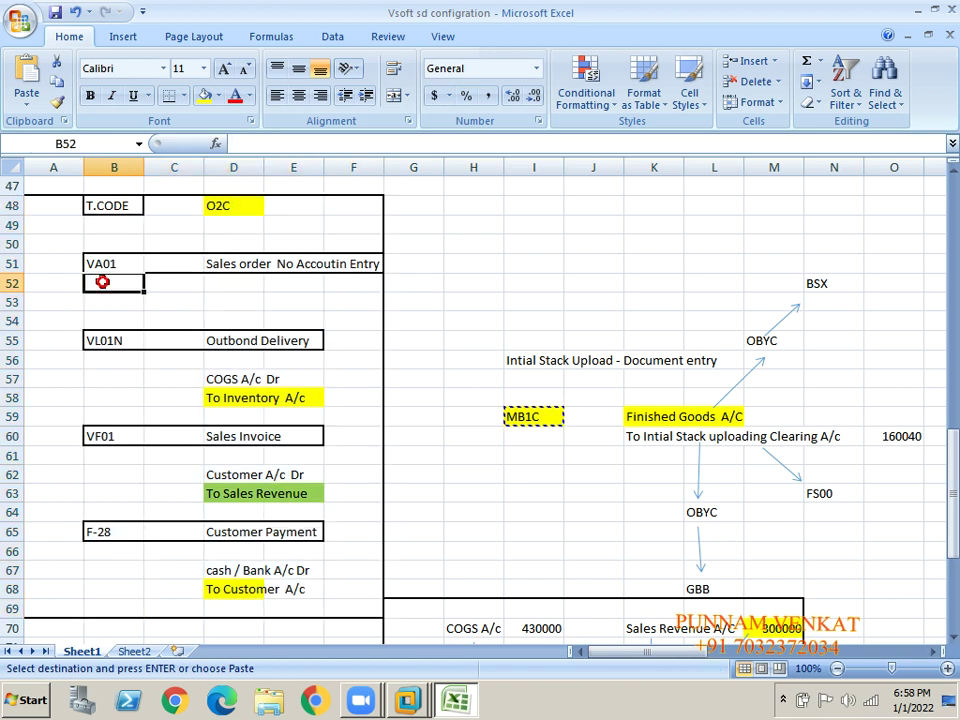
- Review the VA01 and VL01N notes and add VL02N in cell B56
left_click(219, 278)
left_click(219, 258)
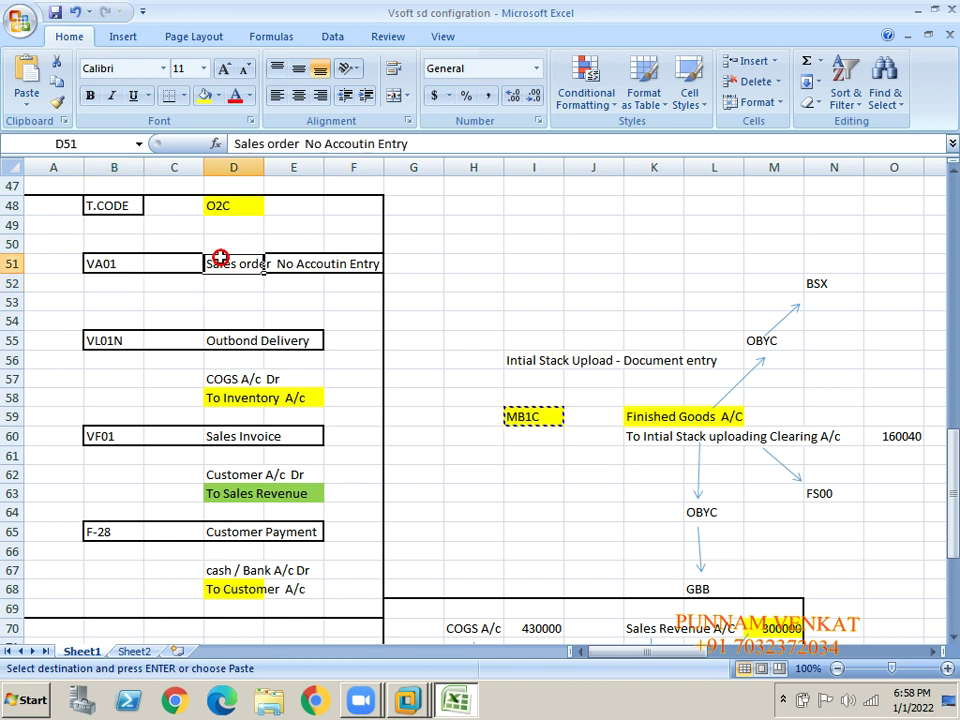
left_click(118, 258)
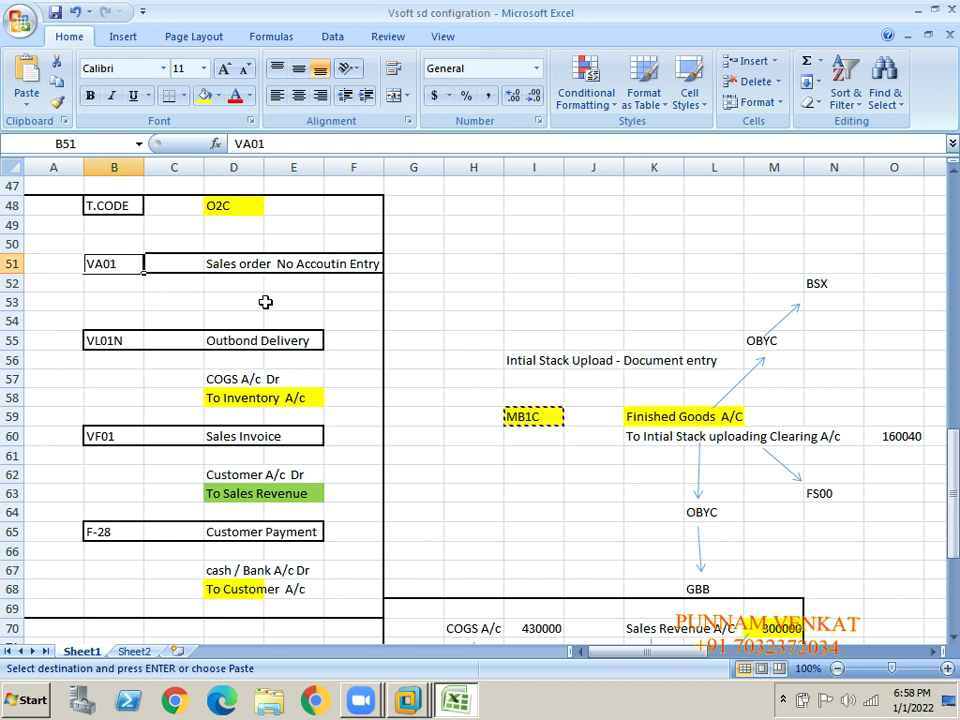
left_click(244, 257)
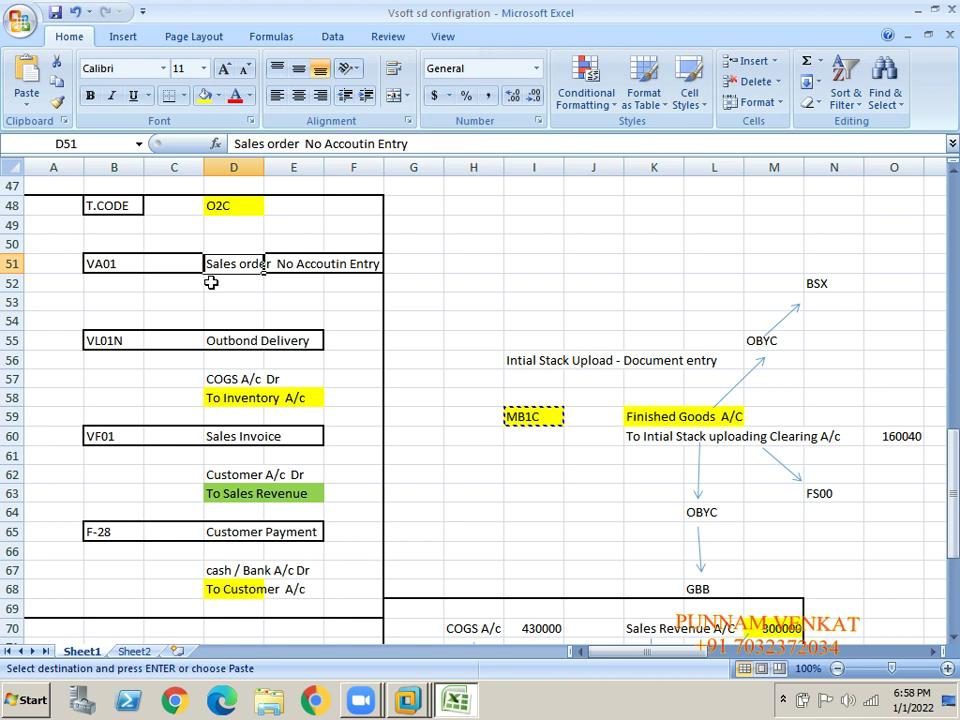
left_click(122, 338)
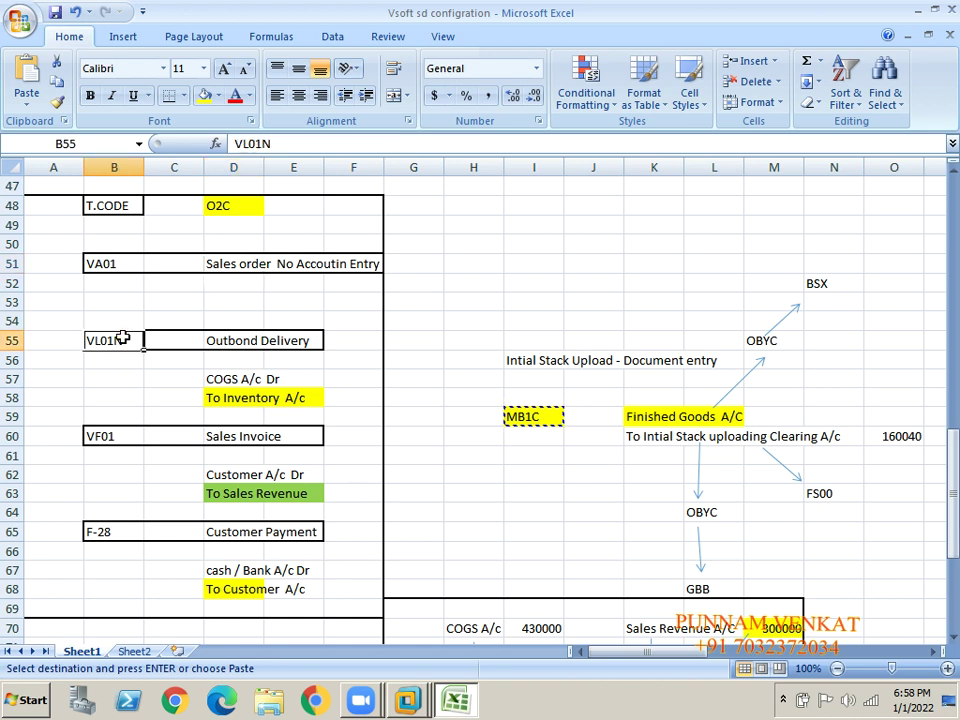
key("Down")
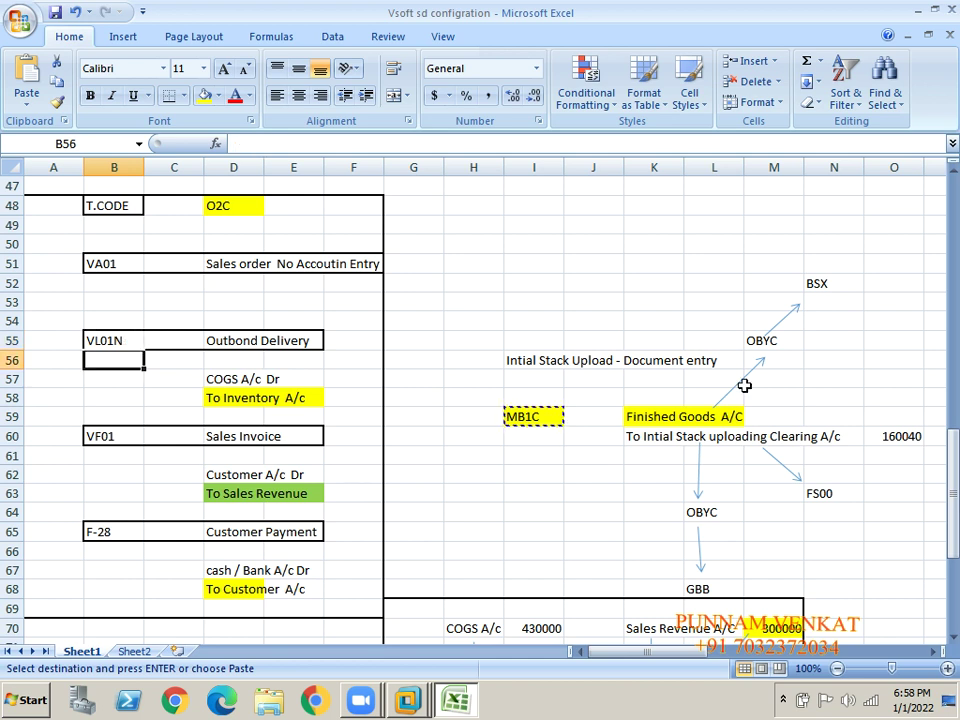
type("VL02")
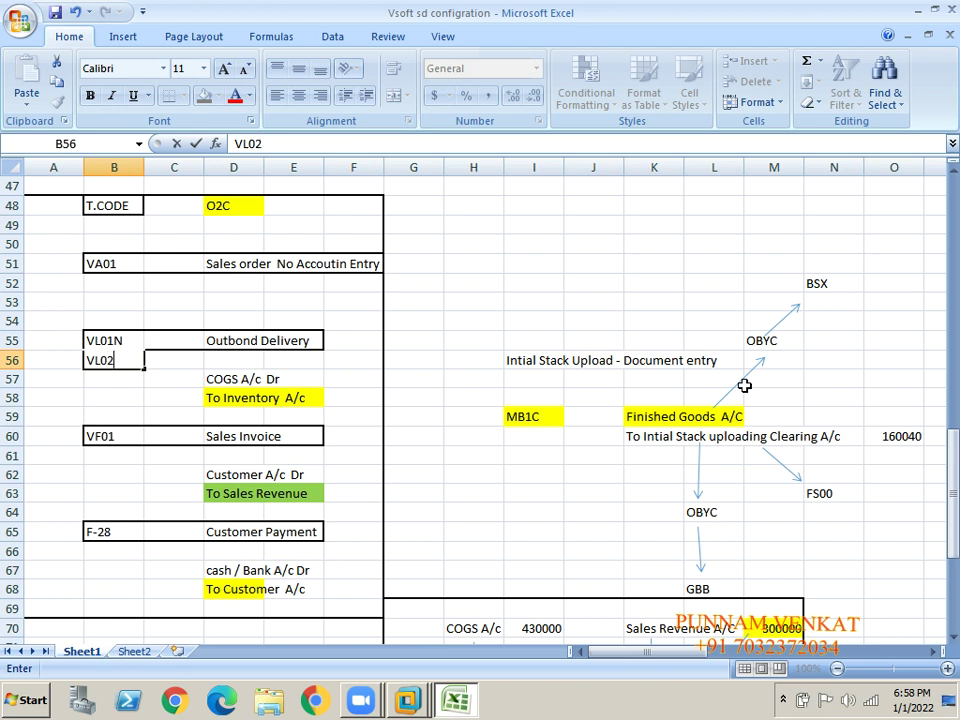
type("N")
key("Return")
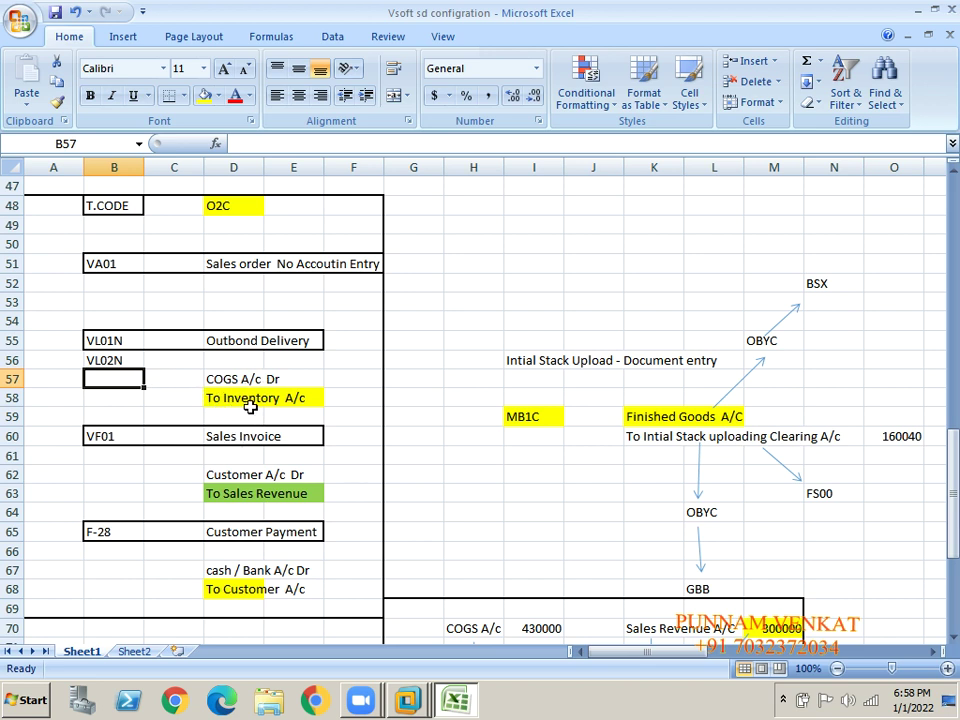
- Review the VF01 invoice and F-28 customer payment notes, leaving F-28 unchanged
left_click(102, 439)
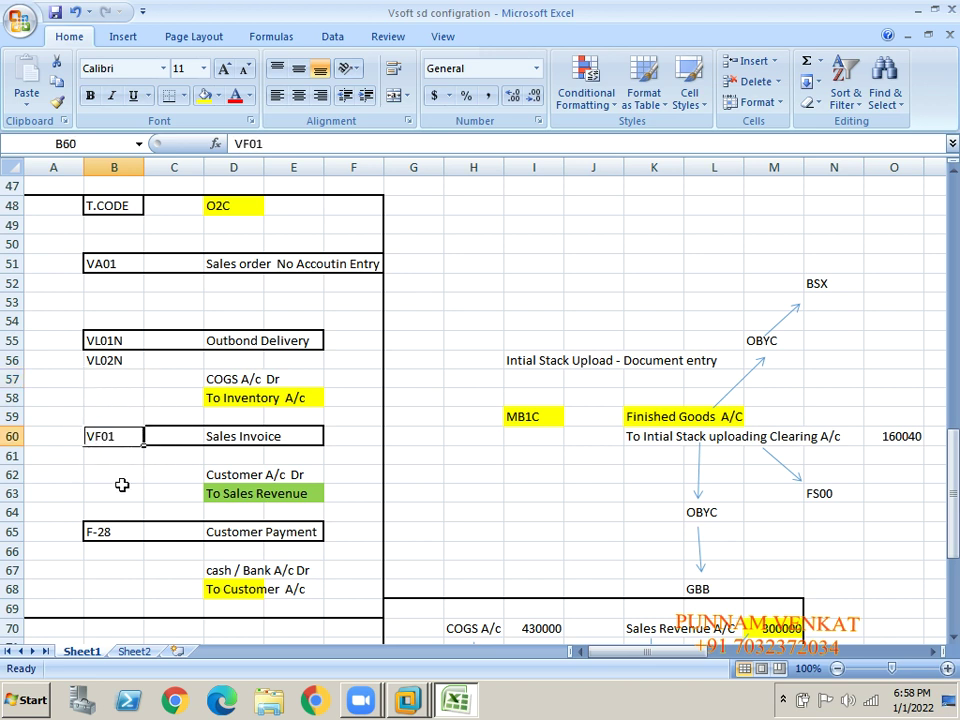
left_click(233, 476)
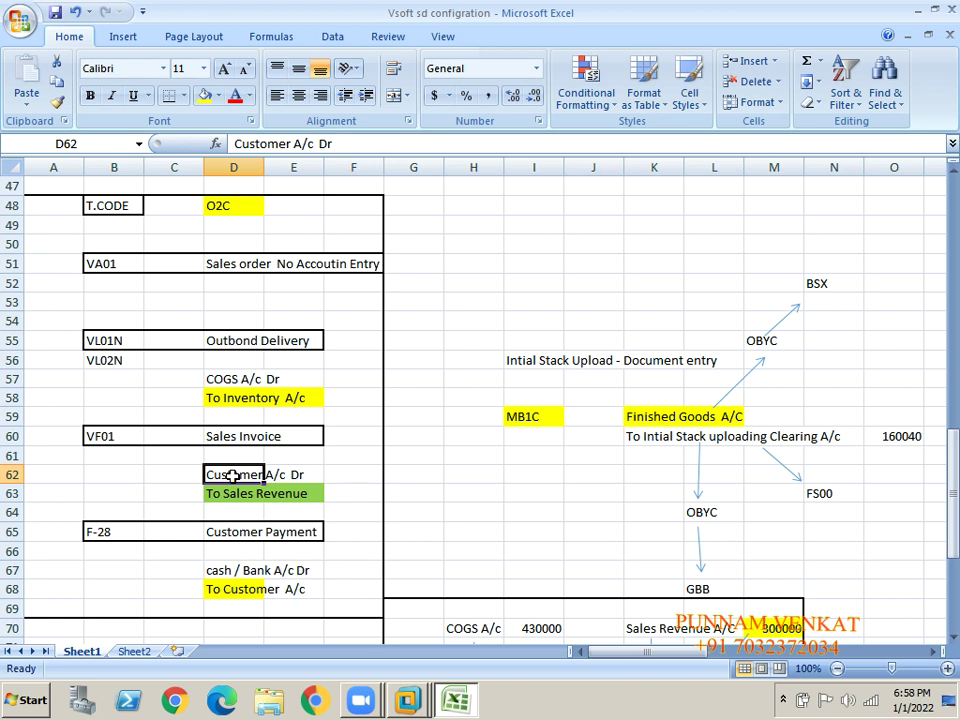
left_click(237, 509)
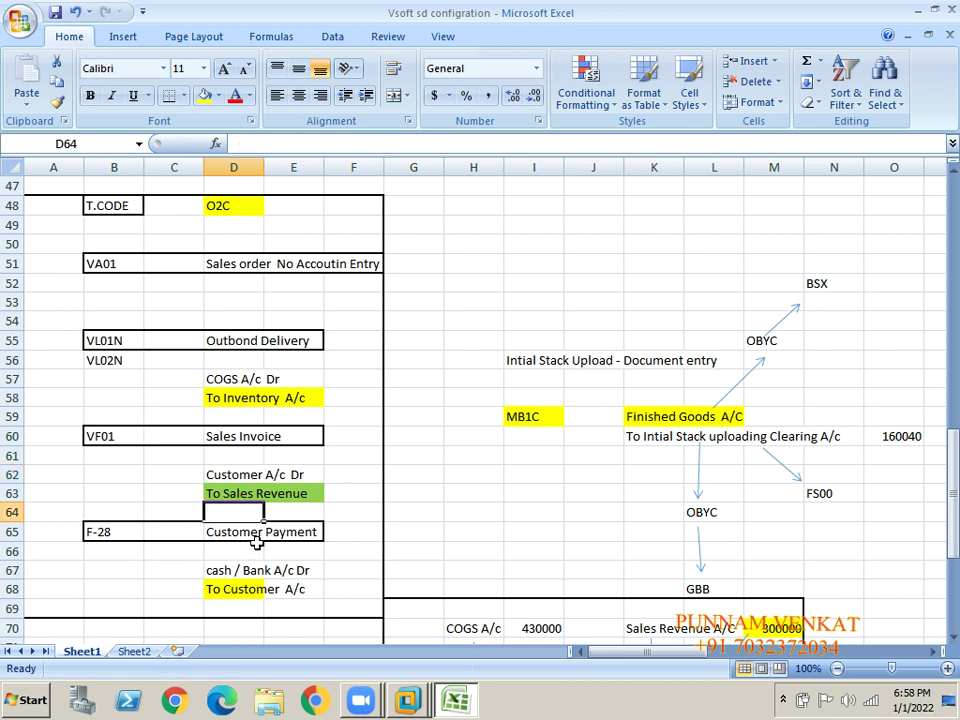
left_click(252, 548)
left_click(110, 532)
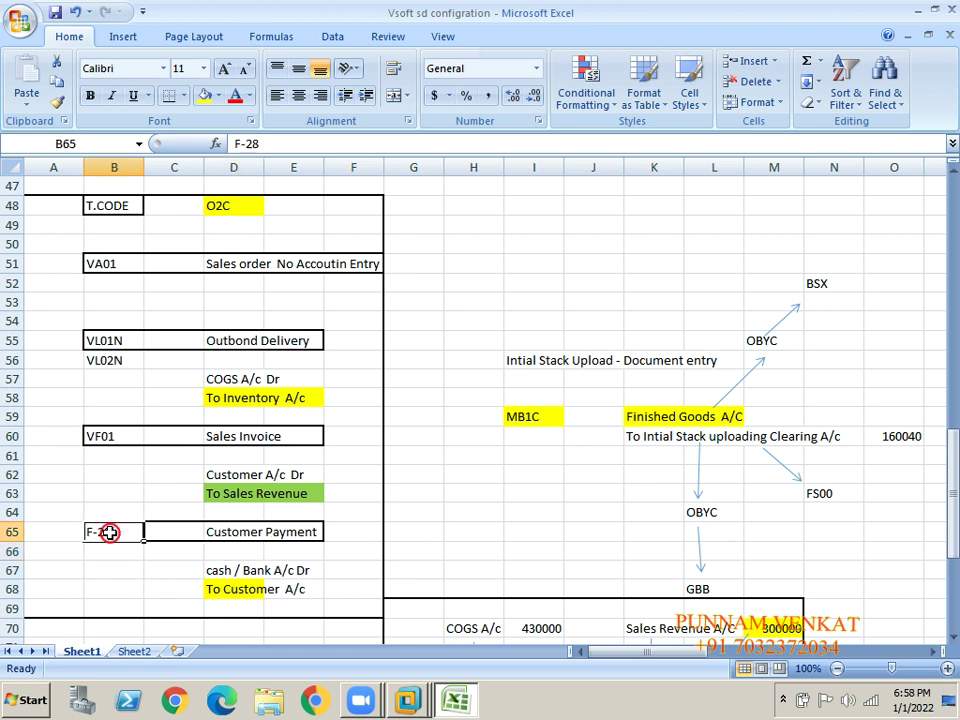
left_click(285, 144)
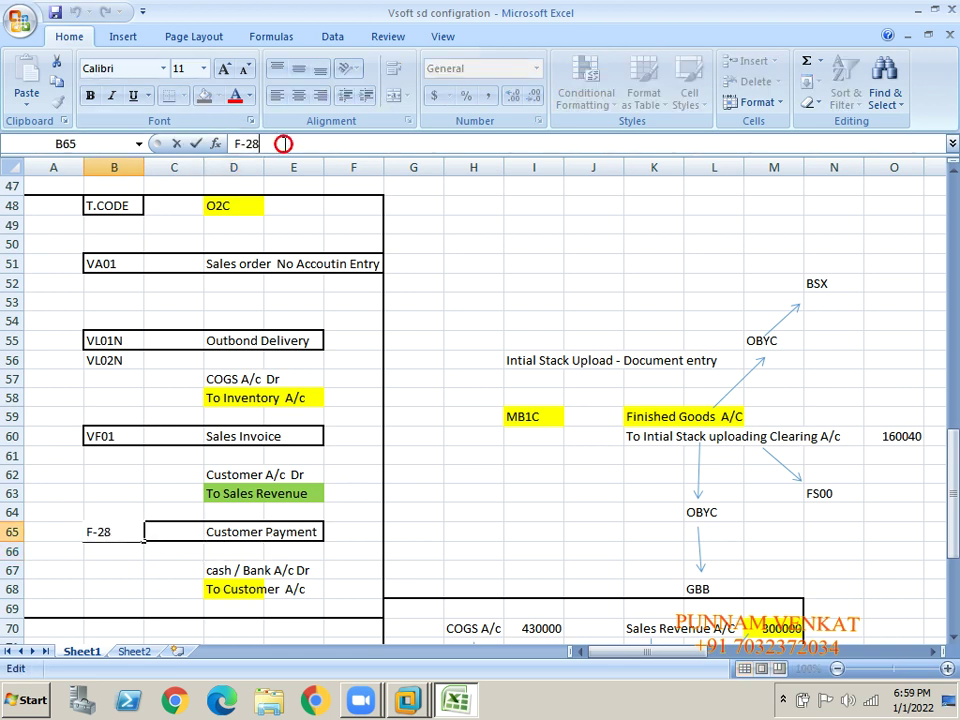
type("/")
key("BackSpace")
key("Return")
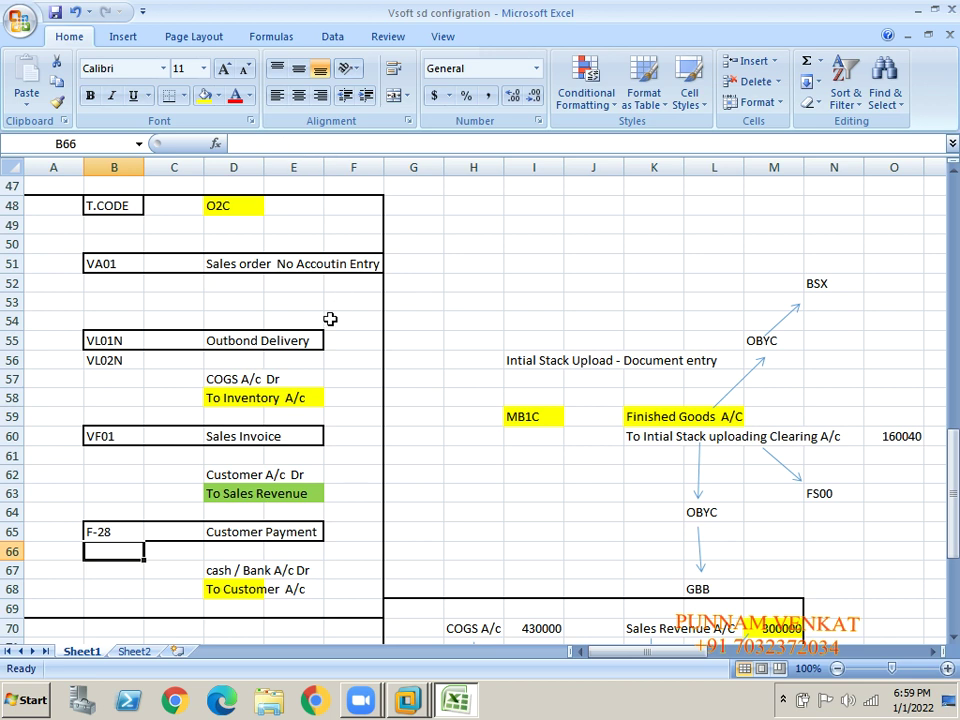
left_click(255, 569)
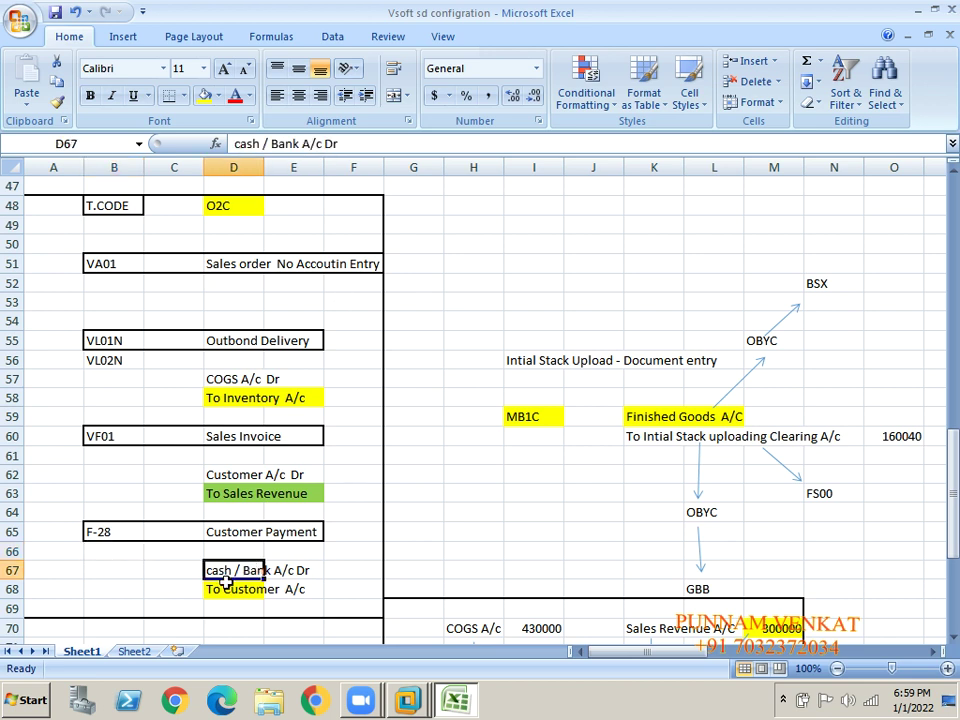
left_click(223, 607)
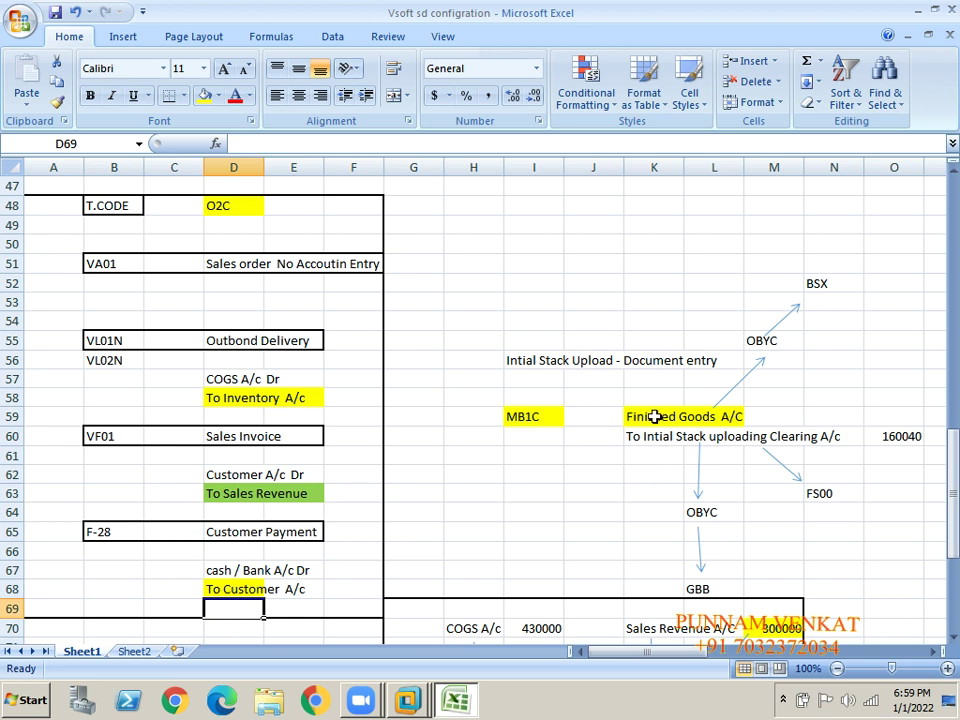
- Go over the O2C heading and codes, then move right along row 54
left_click(654, 416)
left_click(236, 206)
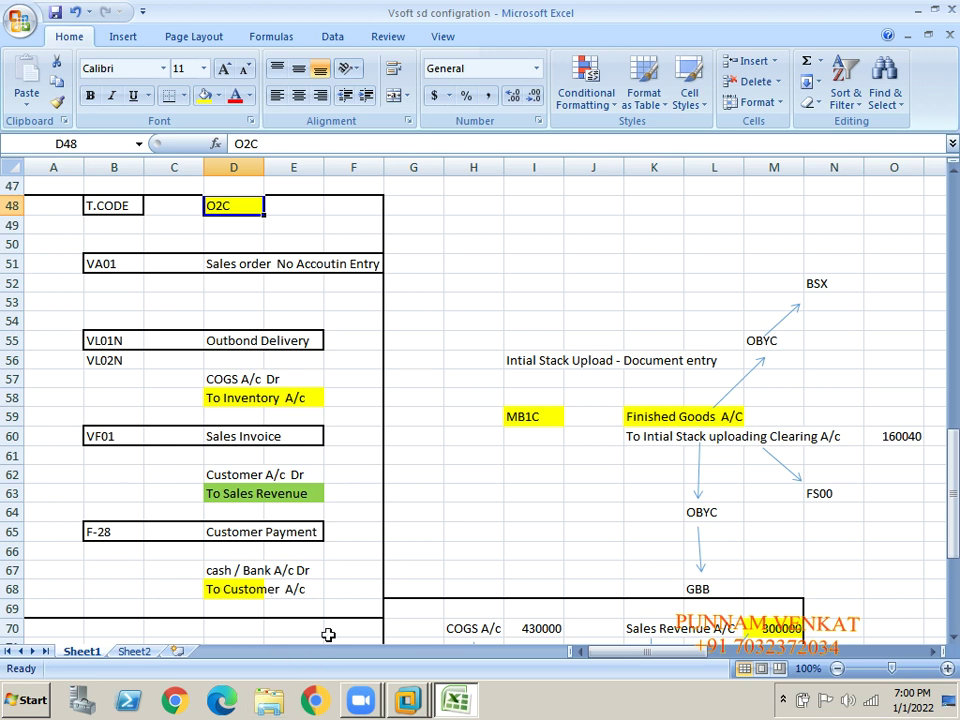
left_click(287, 561)
left_click(170, 450)
left_click(126, 340)
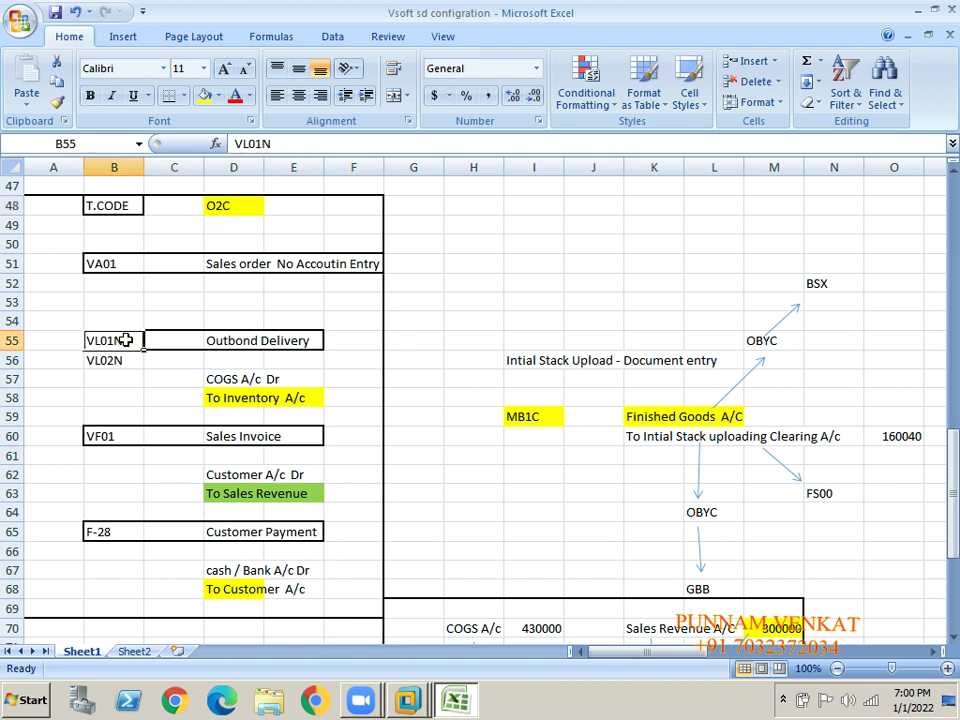
left_click(103, 263)
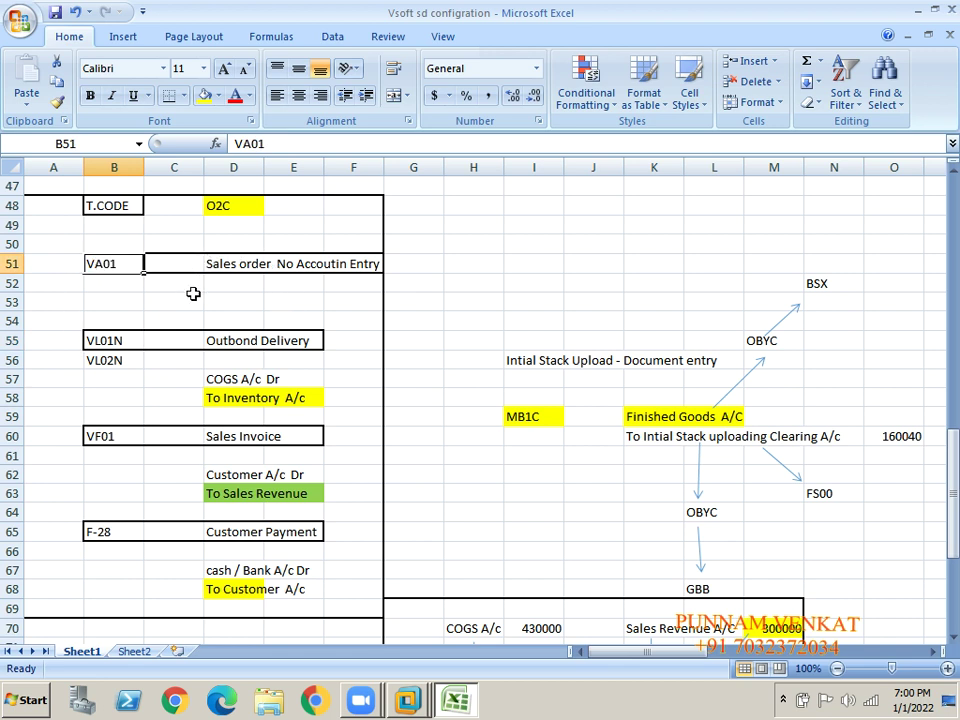
left_click(306, 321)
key("Right")
key("Right")
key("Right")
key("Right")
key("Right")
key("Right")
key("Right")
key("Right")
key("Right")
key("Right")
key("Right")
key("Right")
key("Right")
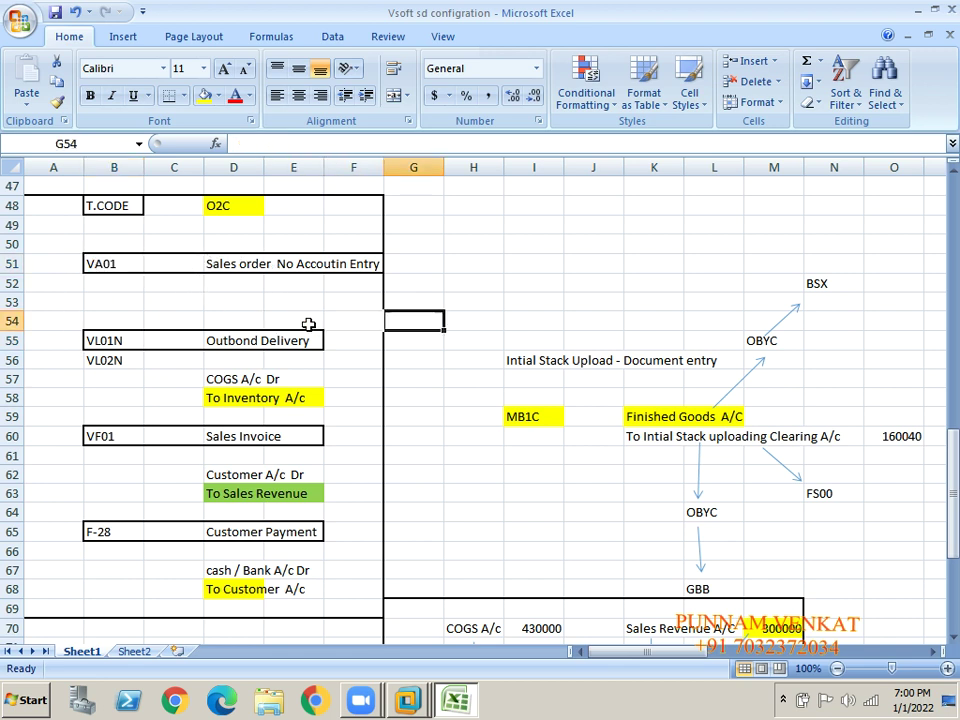
key("Right")
key("Right")
key("Right")
key("Right")
key("Right")
key("Right")
key("Right")
key("Right")
key("Right")
key("Right")
key("Right")
key("Right")
key("Right")
key("Right")
key("Right")
key("Right")
key("Right")
key("Right")
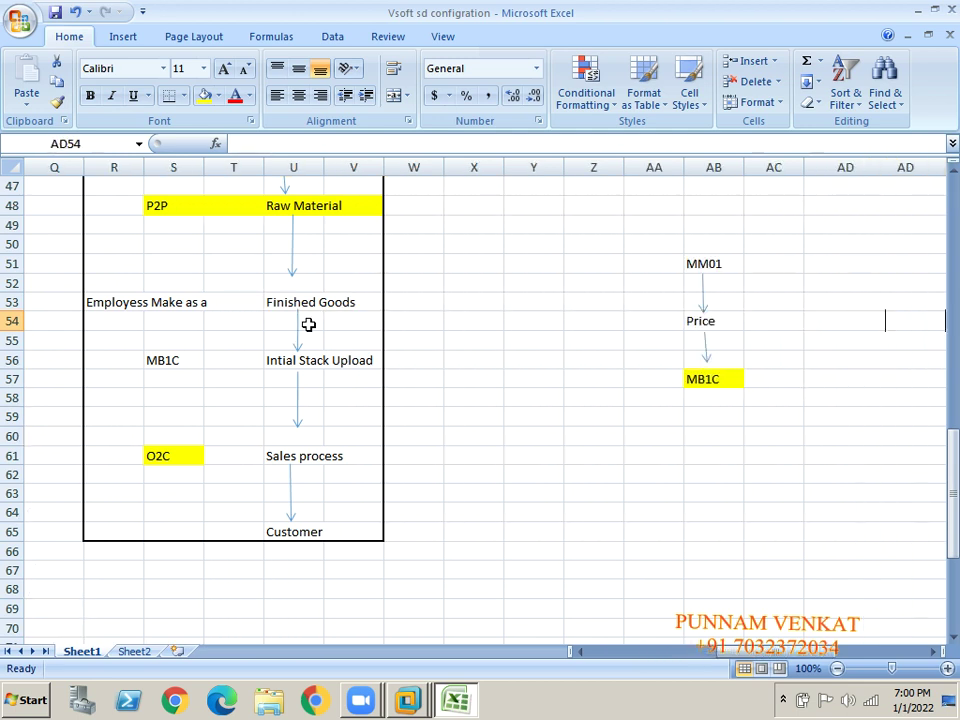
- Enter VA01 in AI52 with the description 'Post Sales order'
key("Right")
key("Right")
key("Right")
key("Right")
key("Right")
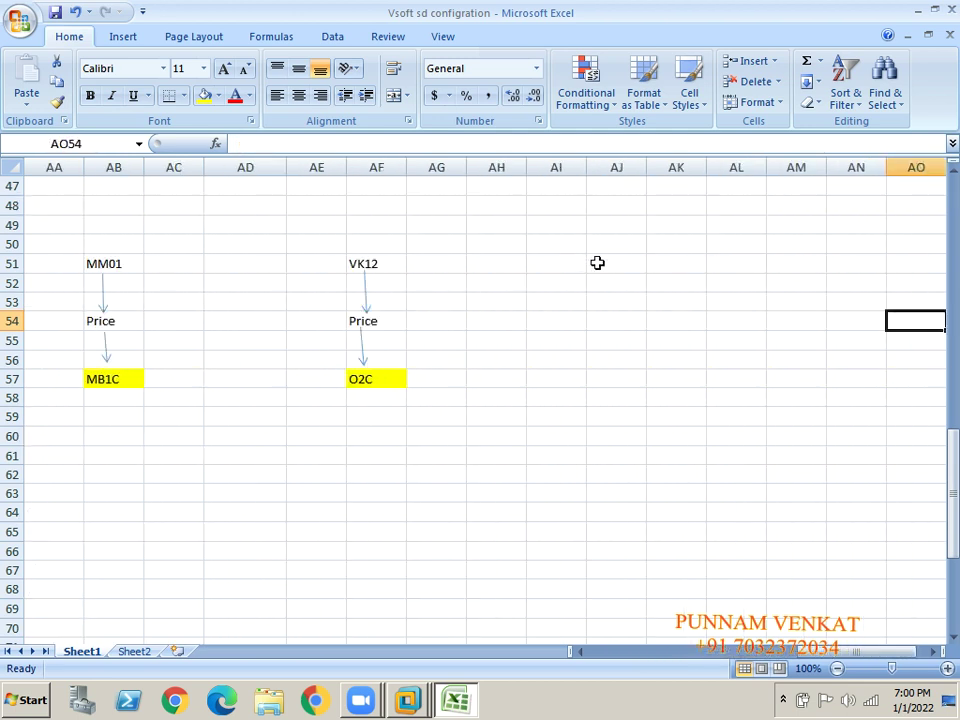
left_click(566, 286)
type("VA")
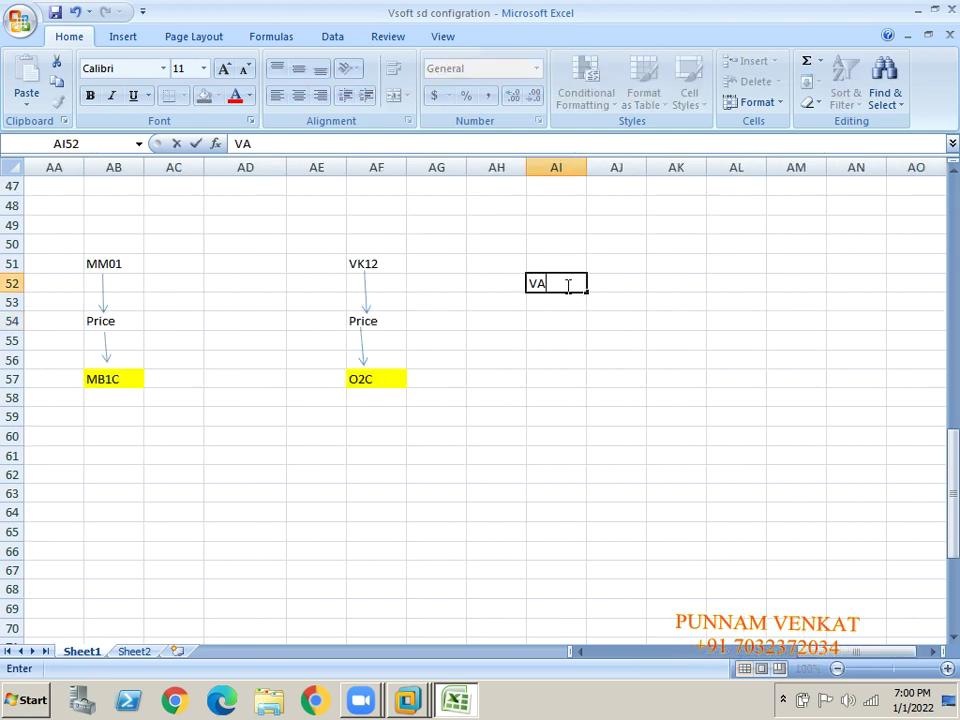
type("01")
key("Right")
key("Right")
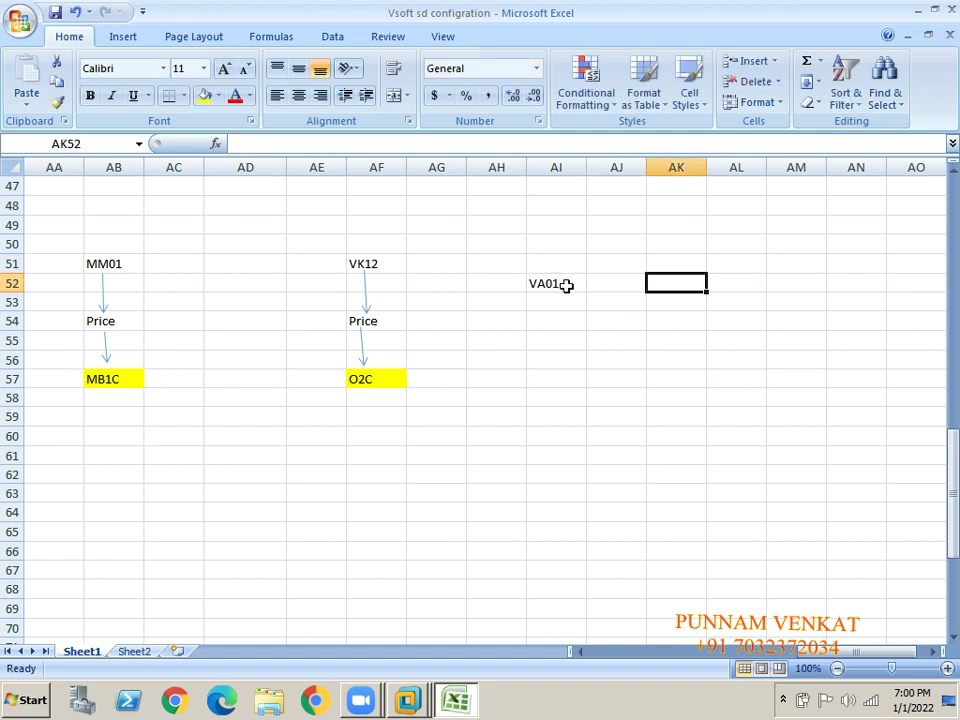
type("POST")
key("BackSpace")
key("BackSpace")
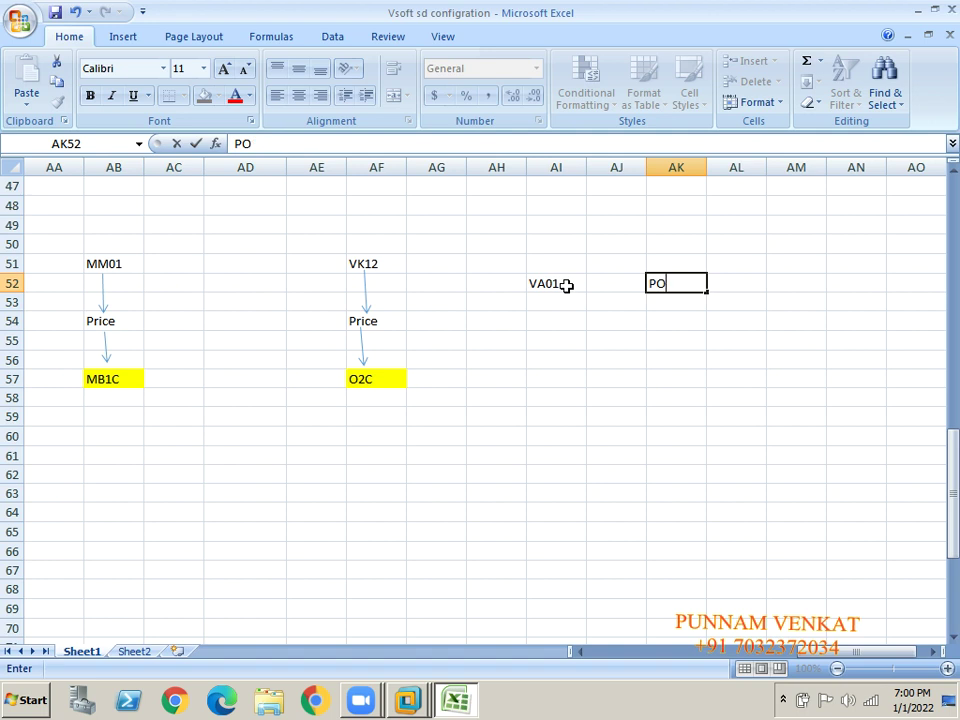
key("BackSpace")
type("ost Sales")
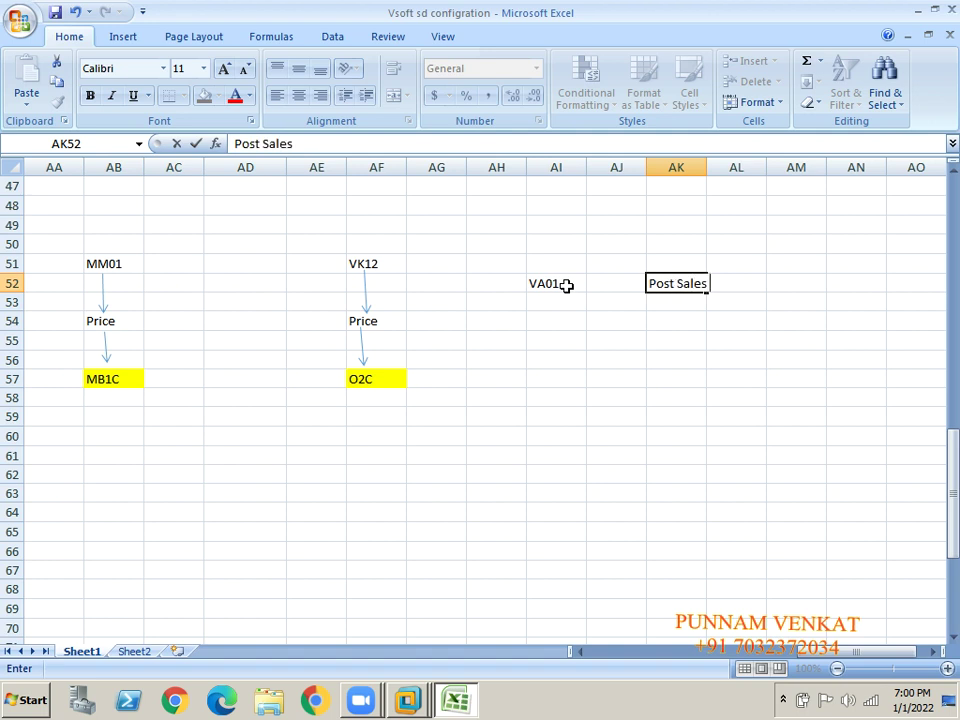
type(" order")
key("Return")
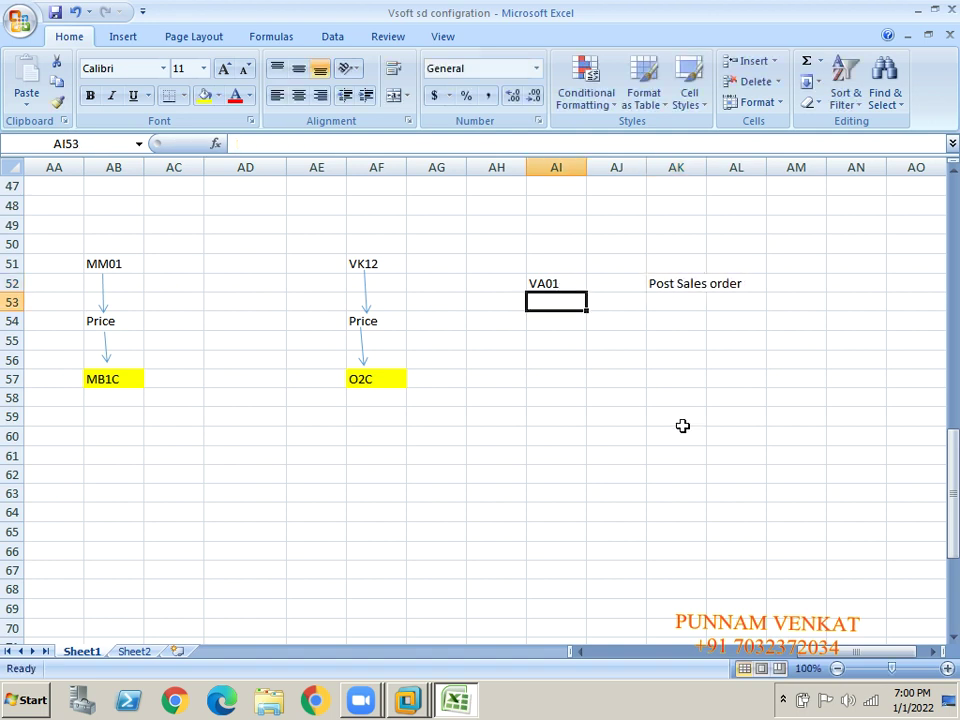
- Enter VA02 in the next row with the description 'Change sales order'
type("VA02")
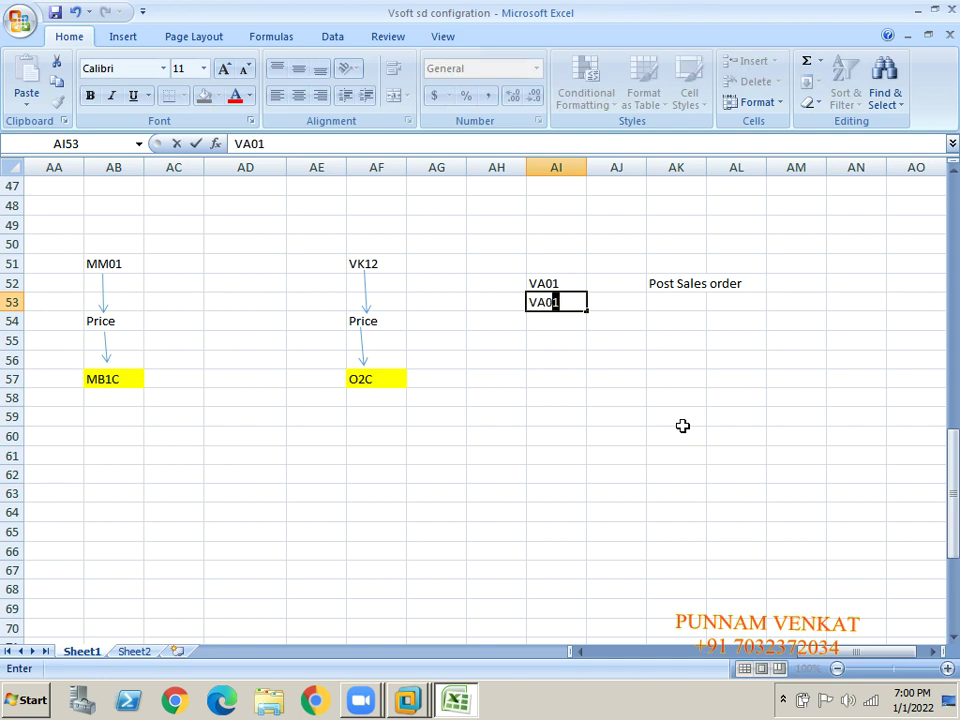
key("Tab")
key("Tab")
type("cHA")
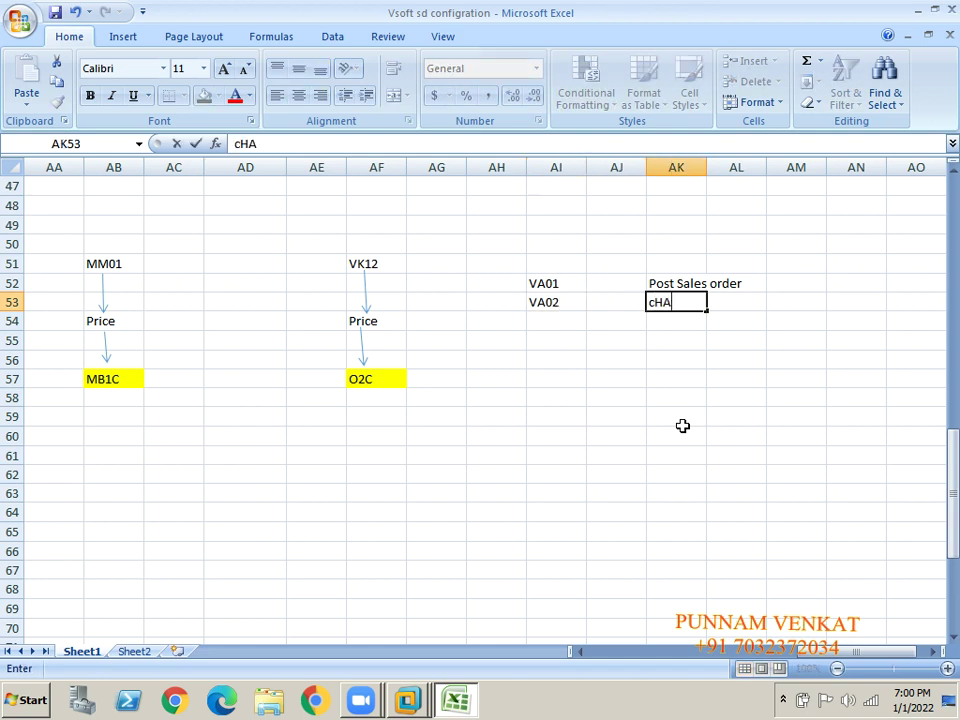
key("BackSpace")
key("BackSpace")
key("BackSpace")
type("Cah")
key("BackSpace")
key("BackSpace")
type("hange")
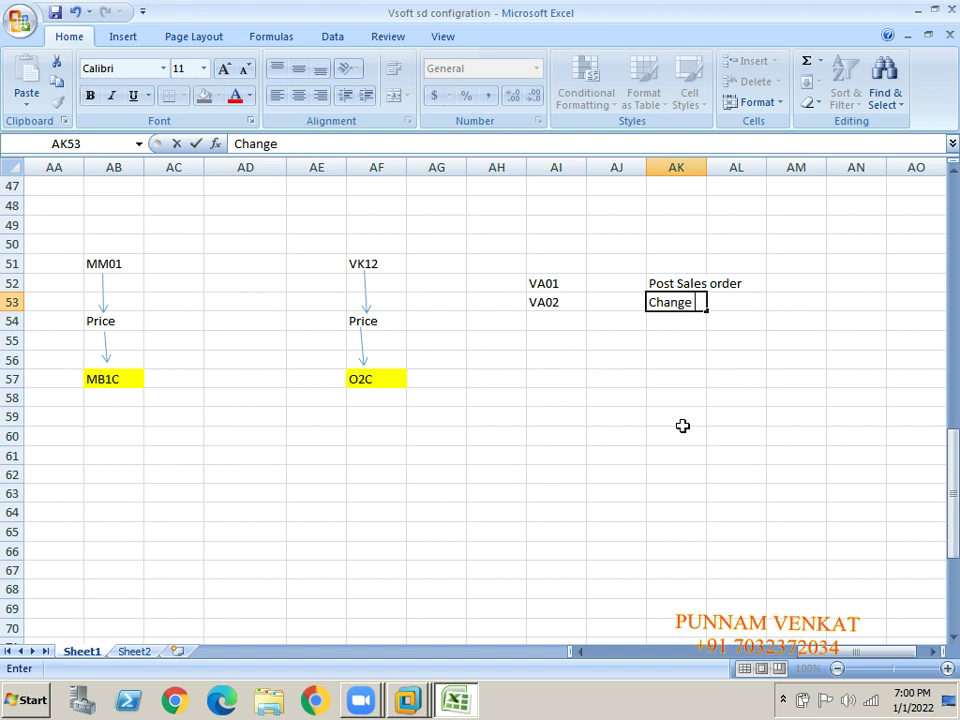
type(" sales order")
key("Return")
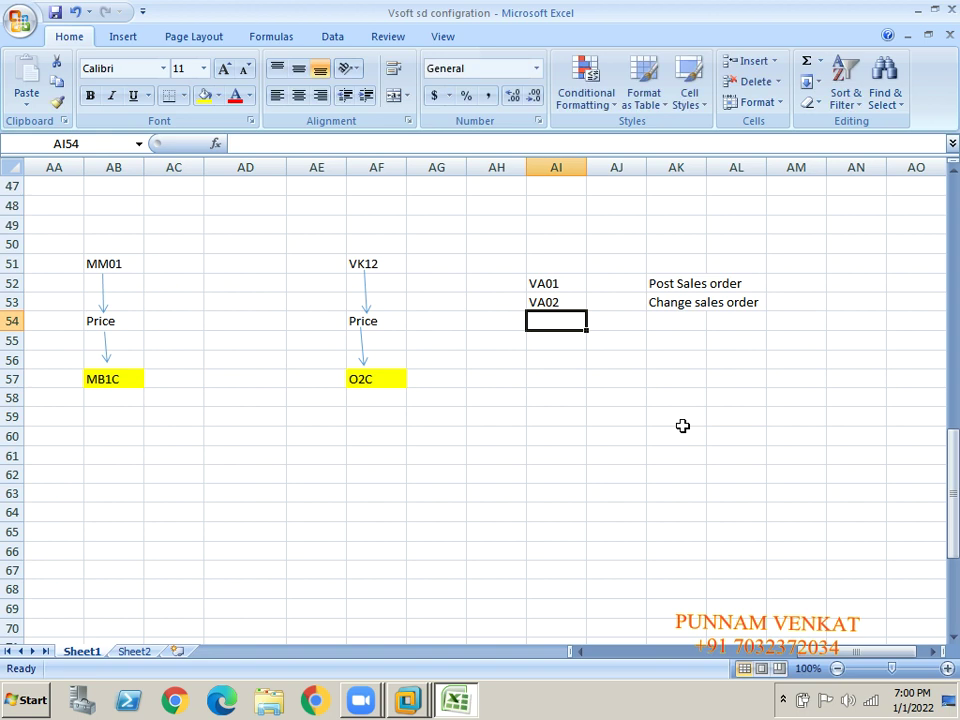
- Enter VA03 with the description 'Display Sales order'
type("VA03")
key("Return")
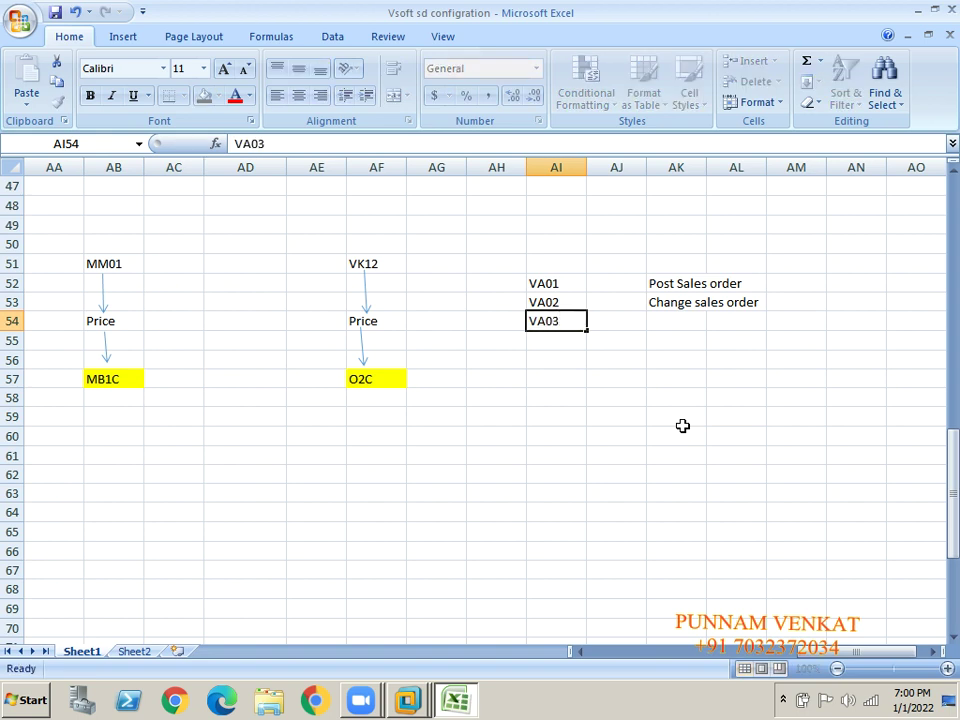
key("Up")
key("Right")
key("Right")
type("d")
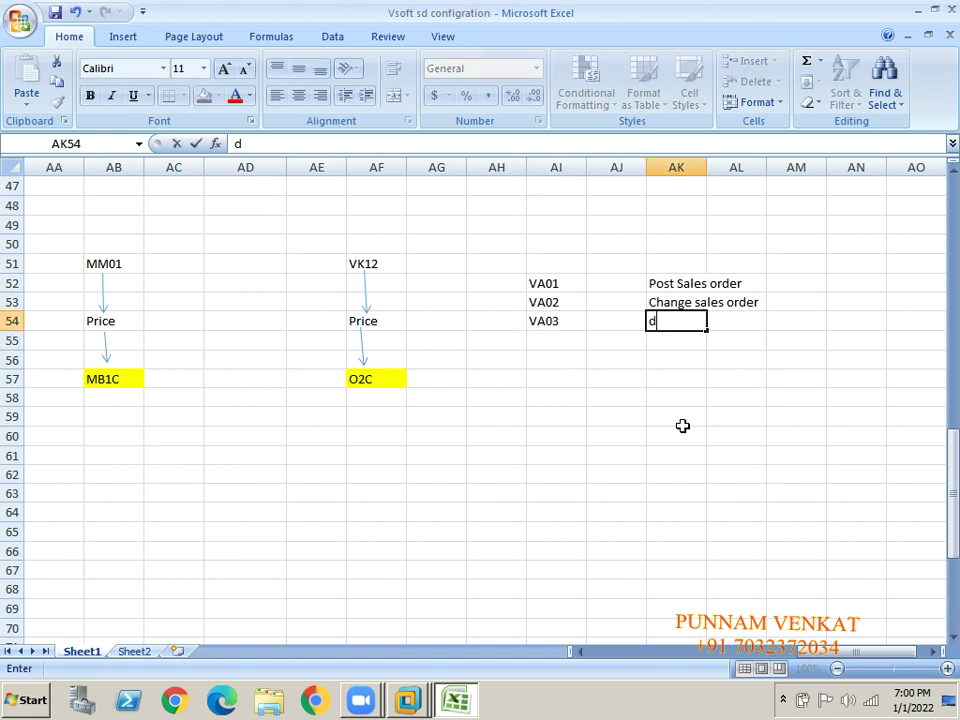
key("BackSpace")
type("dISPLAY Sales order")
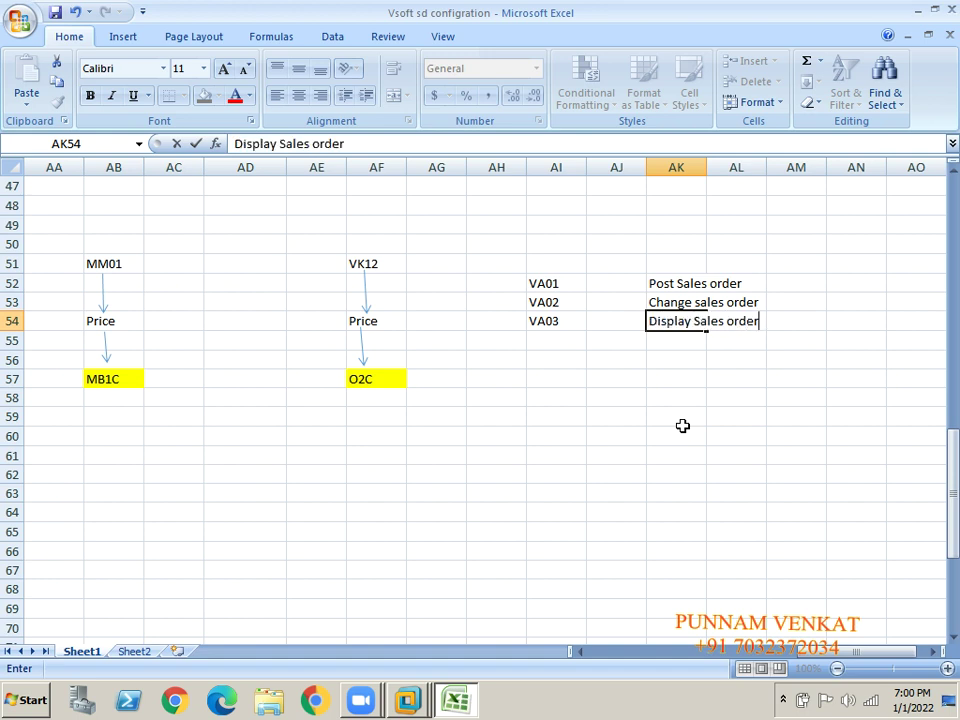
key("Return")
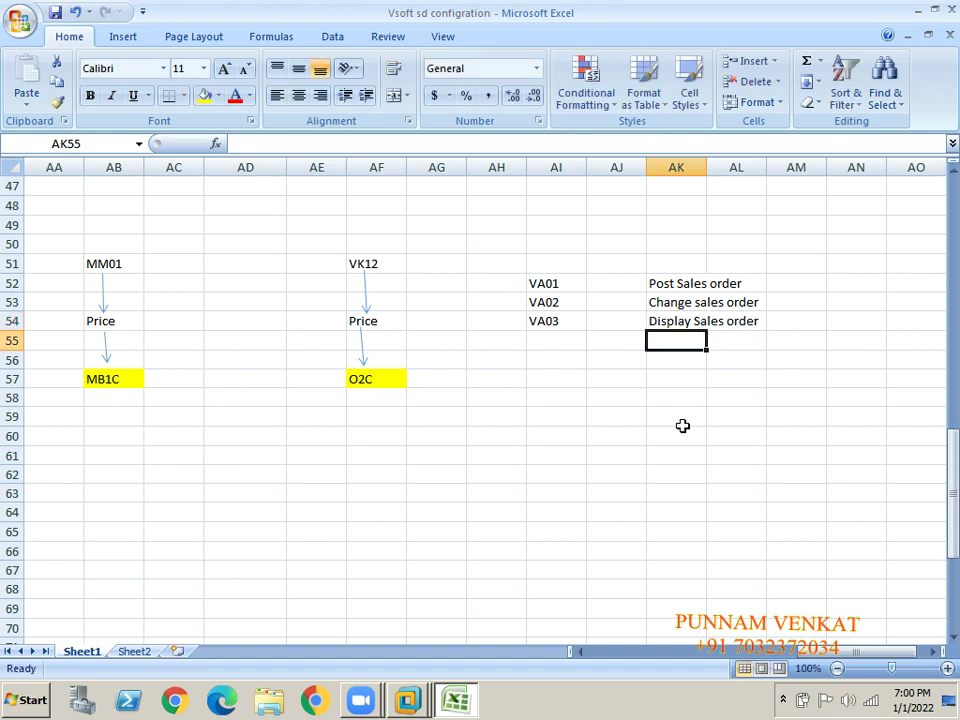
left_click(539, 283)
- Review the new VA code list, return to VA01 in the O2C notes, and switch to SAP
key("shift+Right")
key("shift+Right")
key("shift+Right")
key("shift+Down")
key("shift+Down")
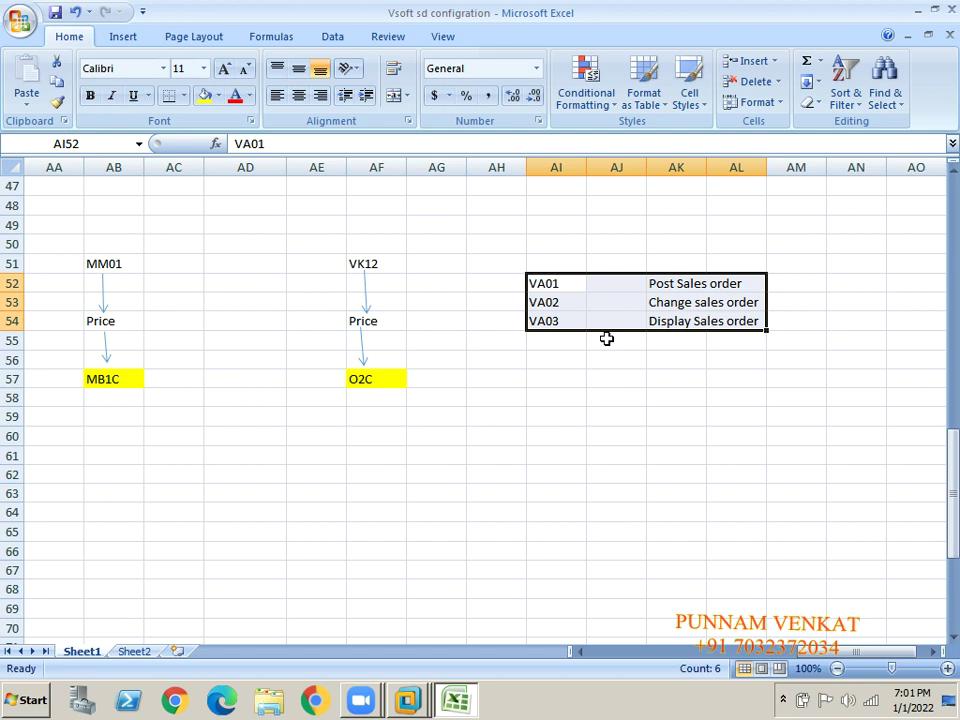
left_click(556, 338)
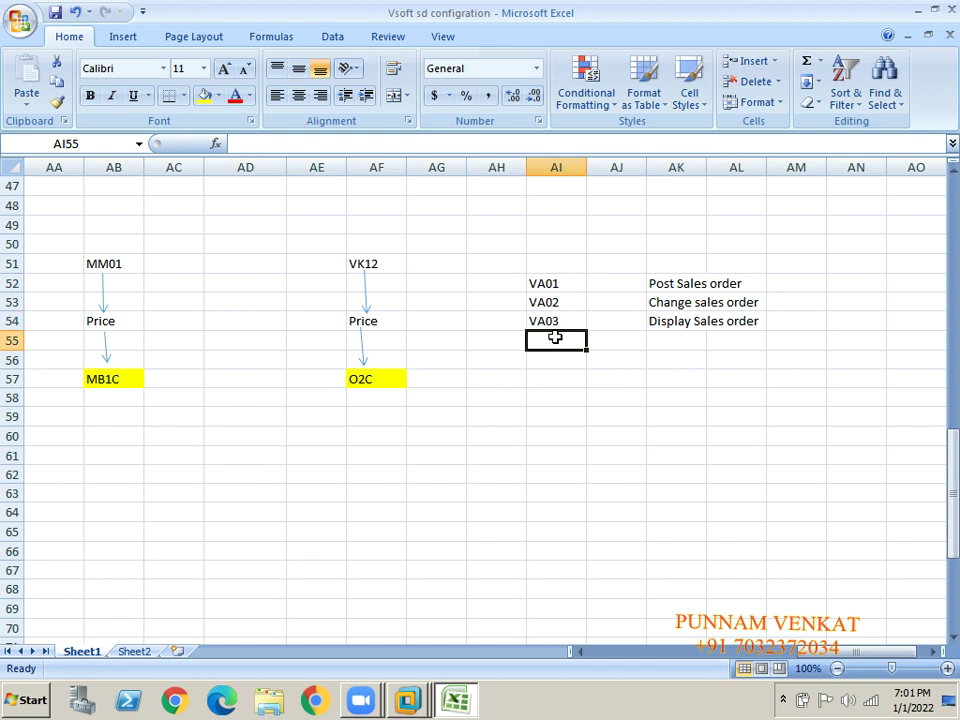
key("Up")
key("Up")
key("Up")
key("Left")
key("Left")
key("Left")
key("Left")
key("Left")
key("Left")
key("Left")
key("Left")
key("Left")
key("Left")
key("Left")
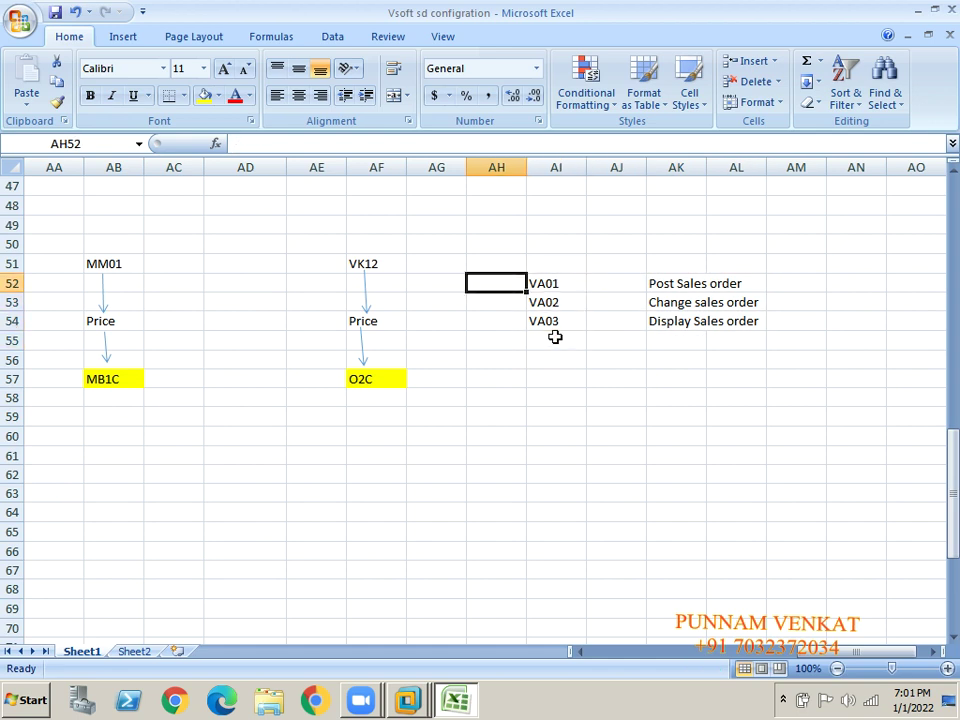
key("Left")
key("Left")
key("Left")
key("Left")
key("Left")
key("Left")
key("Left")
key("Left")
key("Left")
key("Left")
key("Left")
key("Left")
key("Left")
key("Left")
key("Left")
key("Left")
key("Left")
key("Left")
key("Left")
key("Left")
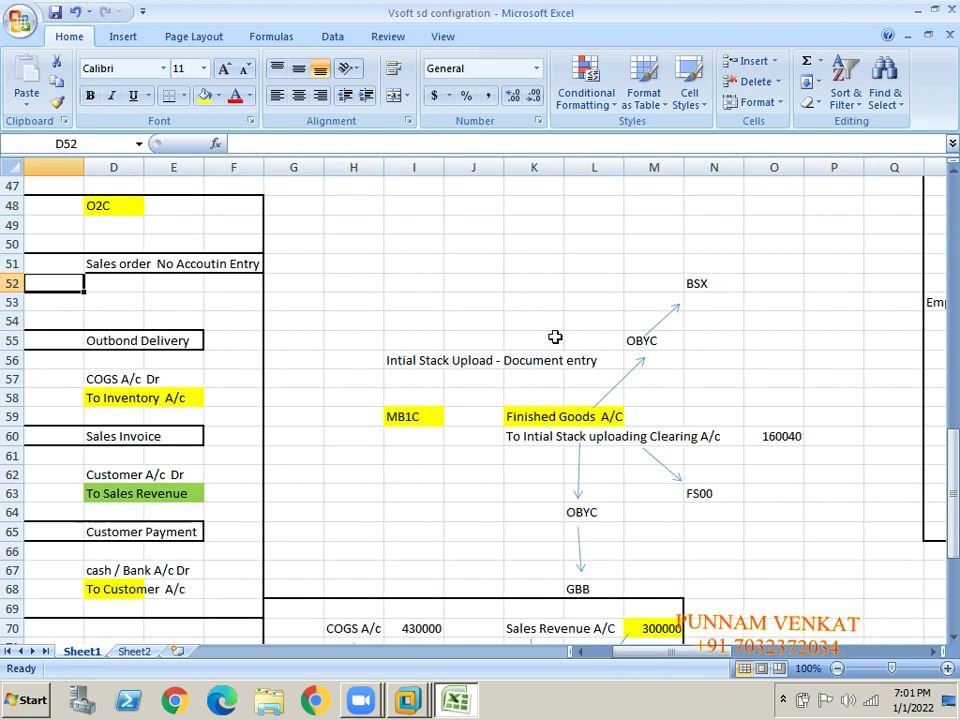
left_click(117, 265)
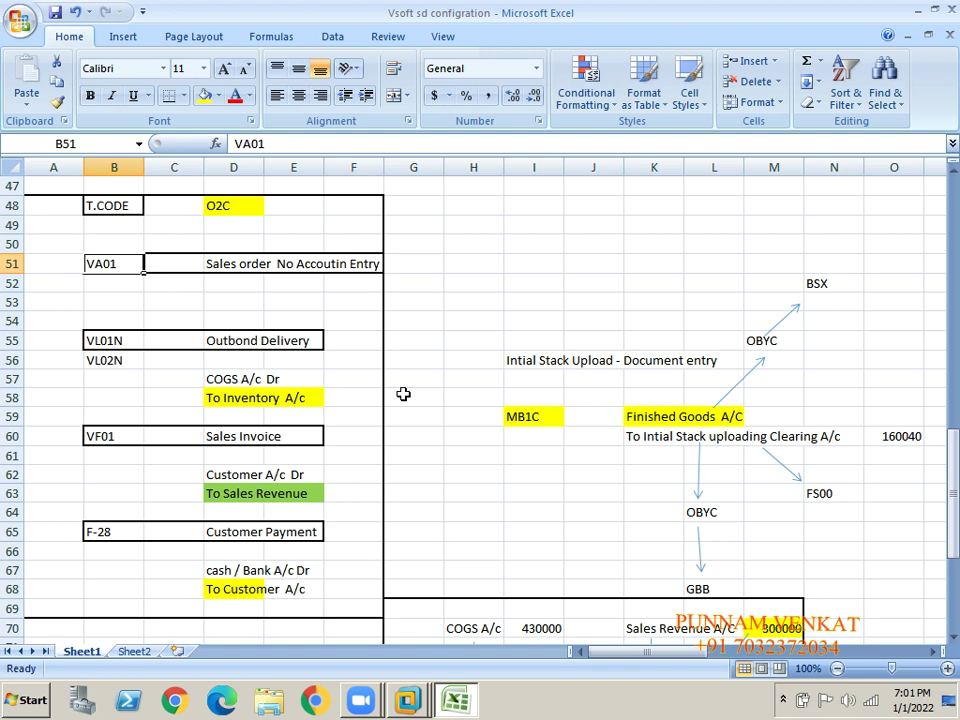
key("alt+Tab")
key("alt+Tab")
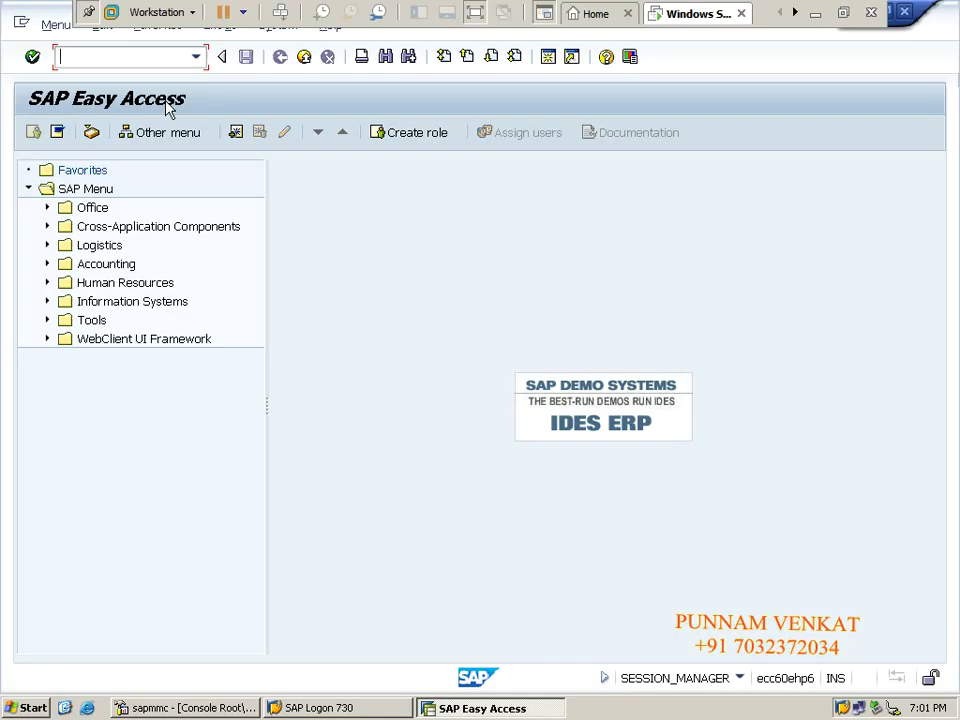
- Run transaction VA01 from the command field
left_click(135, 58)
type("VA01")
key("Return")
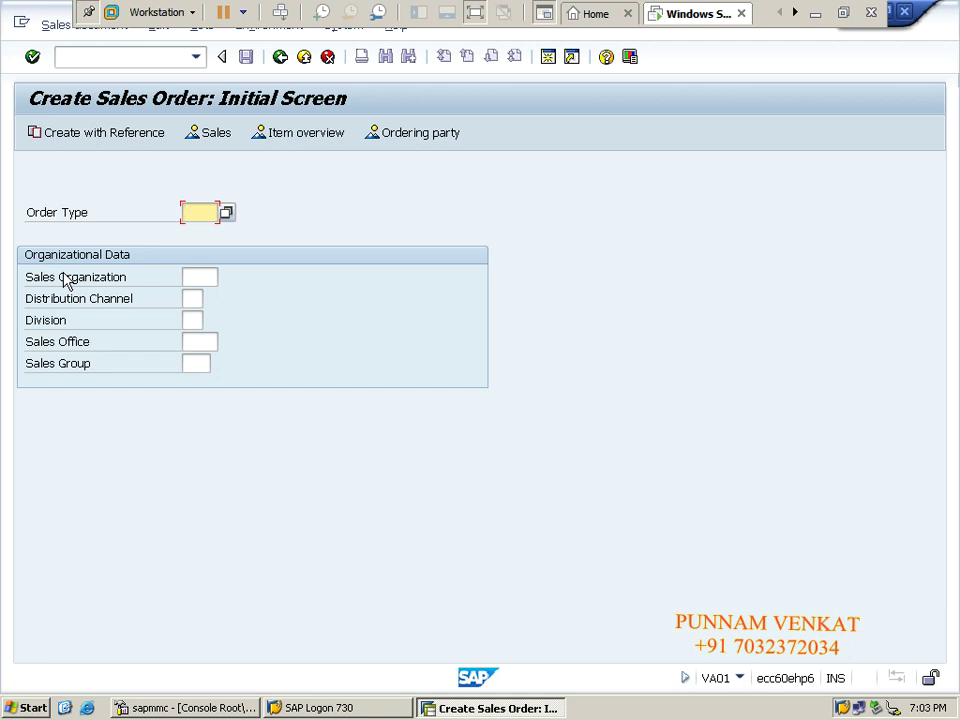
- Clear the Order Type field and browse the list of sales document types
key("BackSpace")
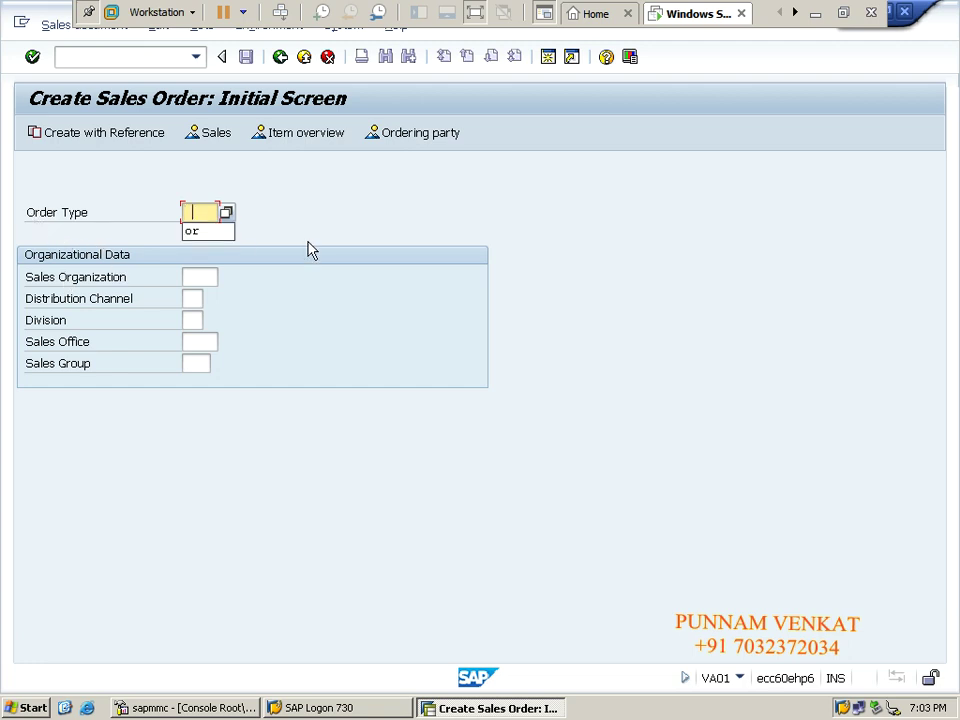
key("Down")
key("Tab")
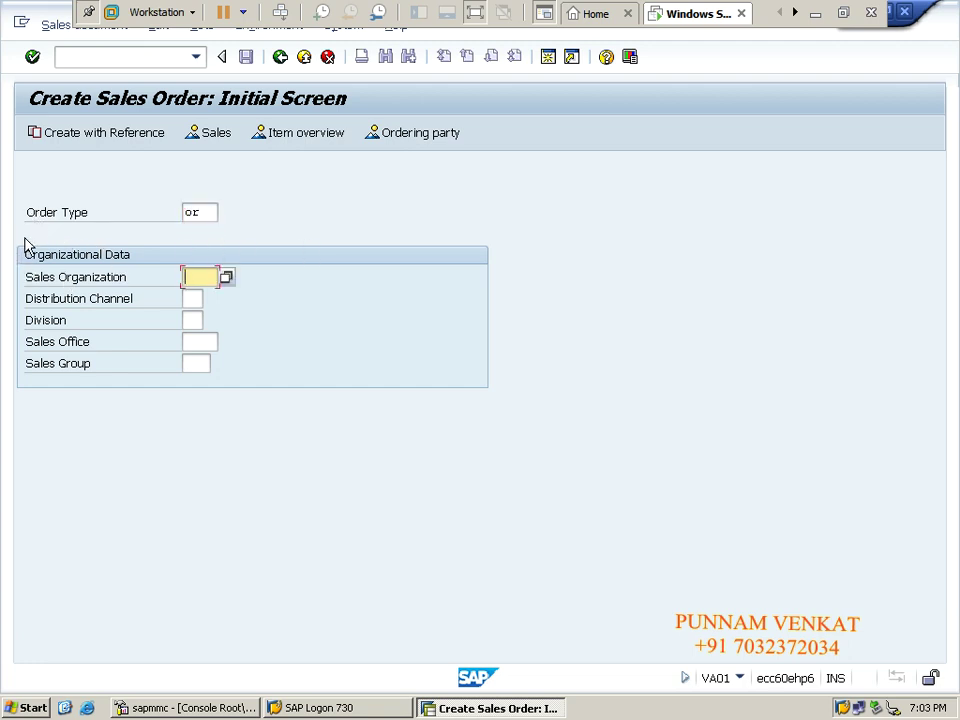
left_click(207, 214)
key("BackSpace")
key("BackSpace")
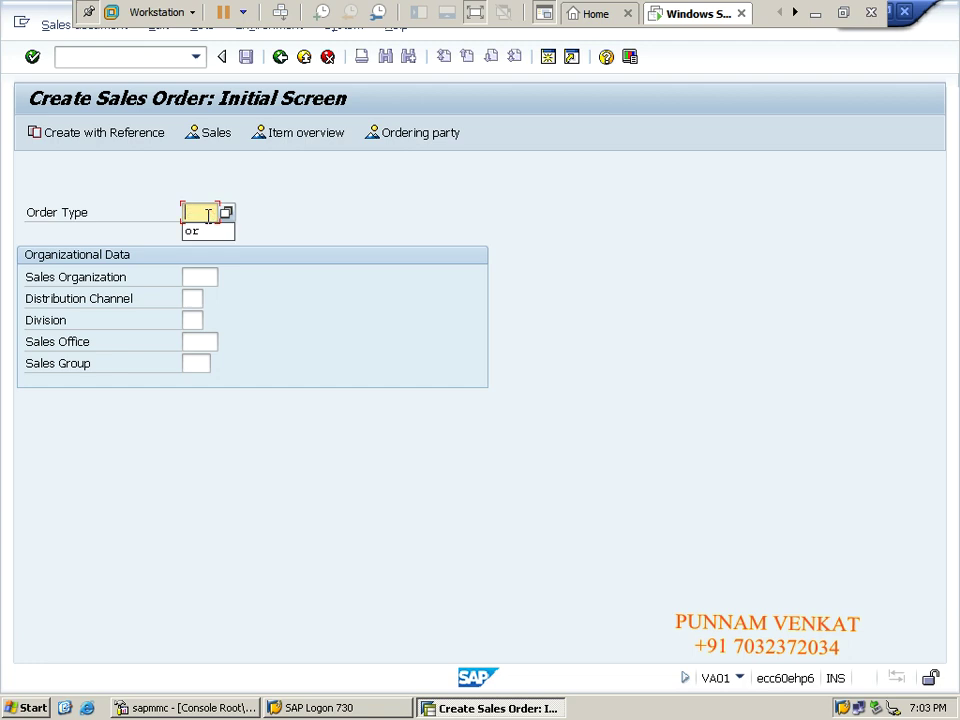
left_click(228, 213)
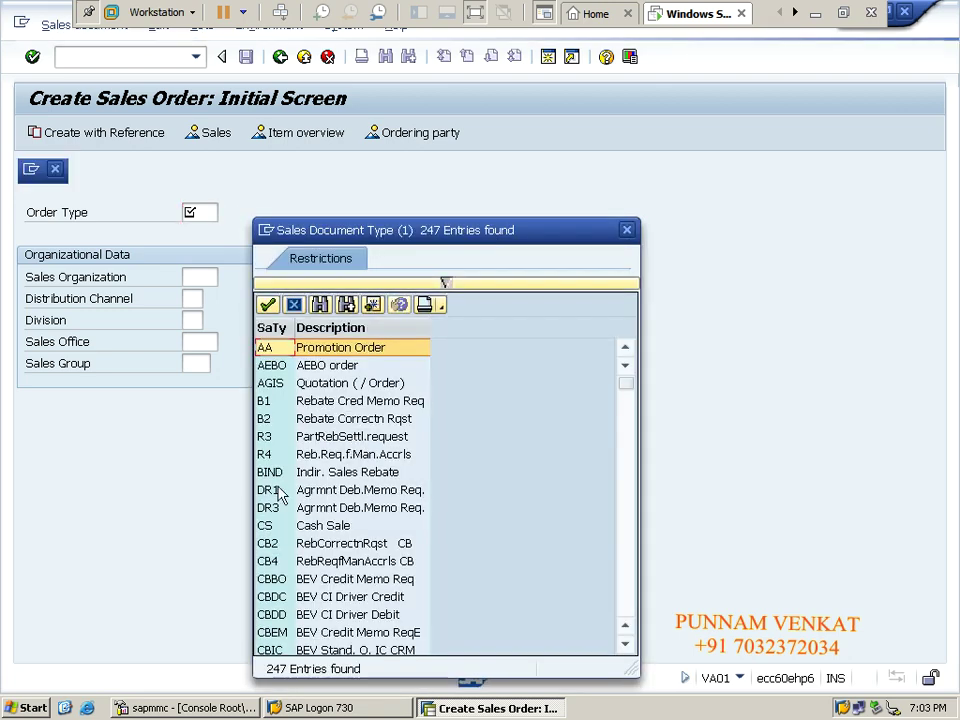
left_click(276, 492)
scroll(276, 492, "down", 15)
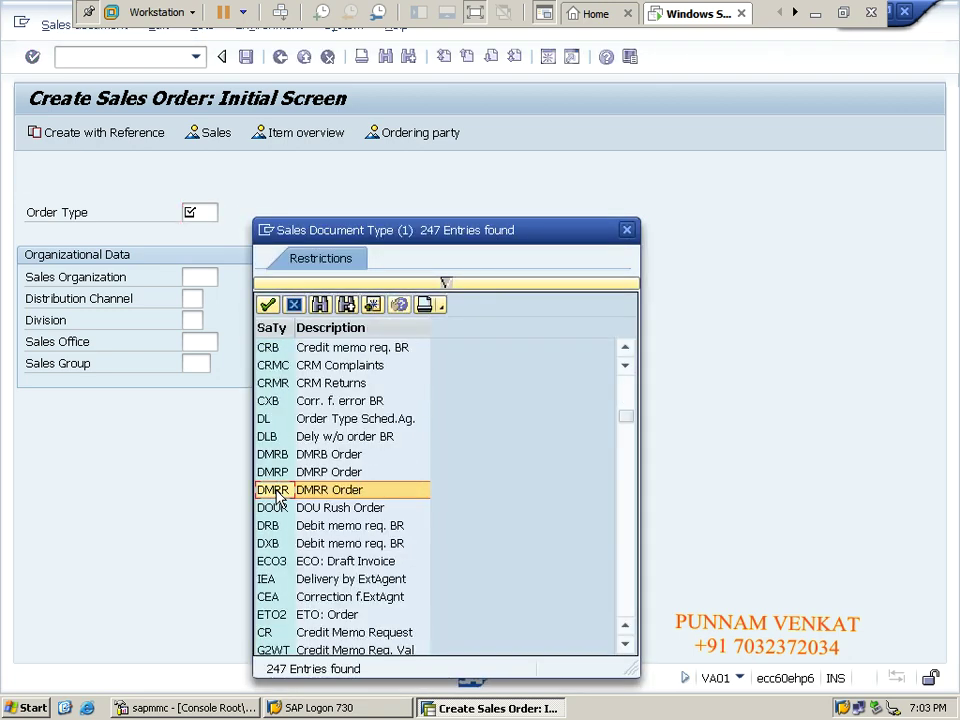
scroll(276, 497, "down", 20)
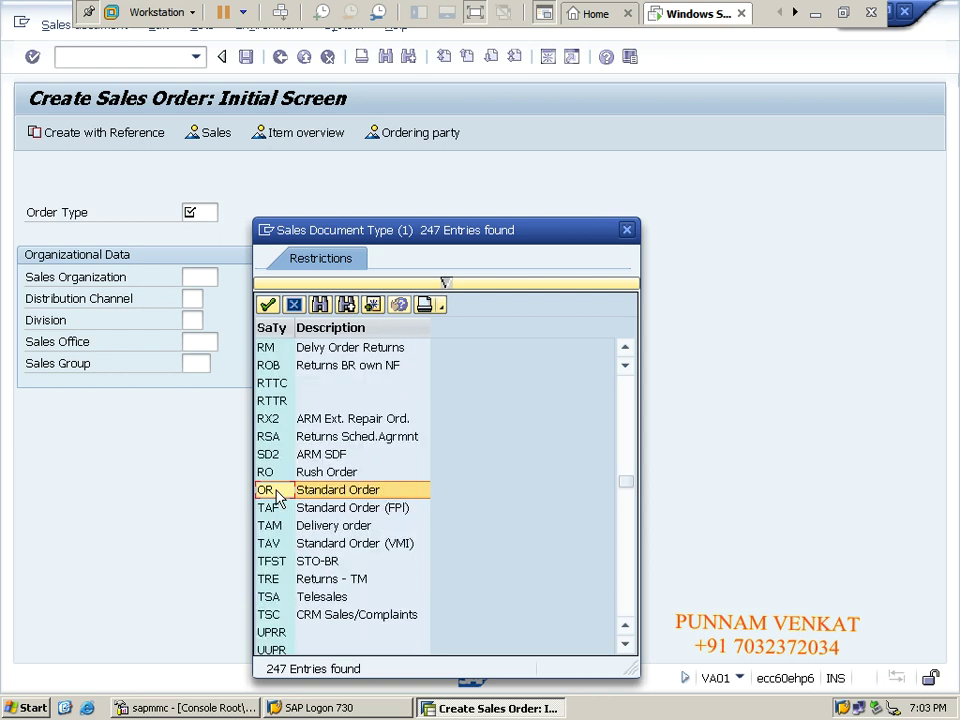
scroll(276, 497, "up", 6)
scroll(276, 494, "up", 6)
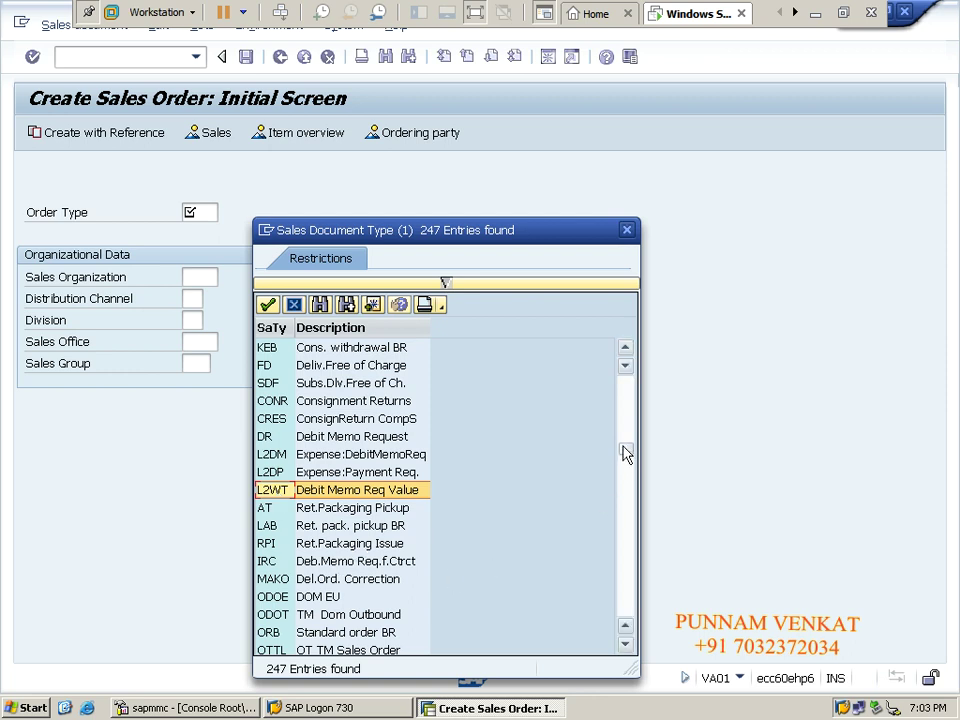
left_click_drag(626, 453, 628, 472)
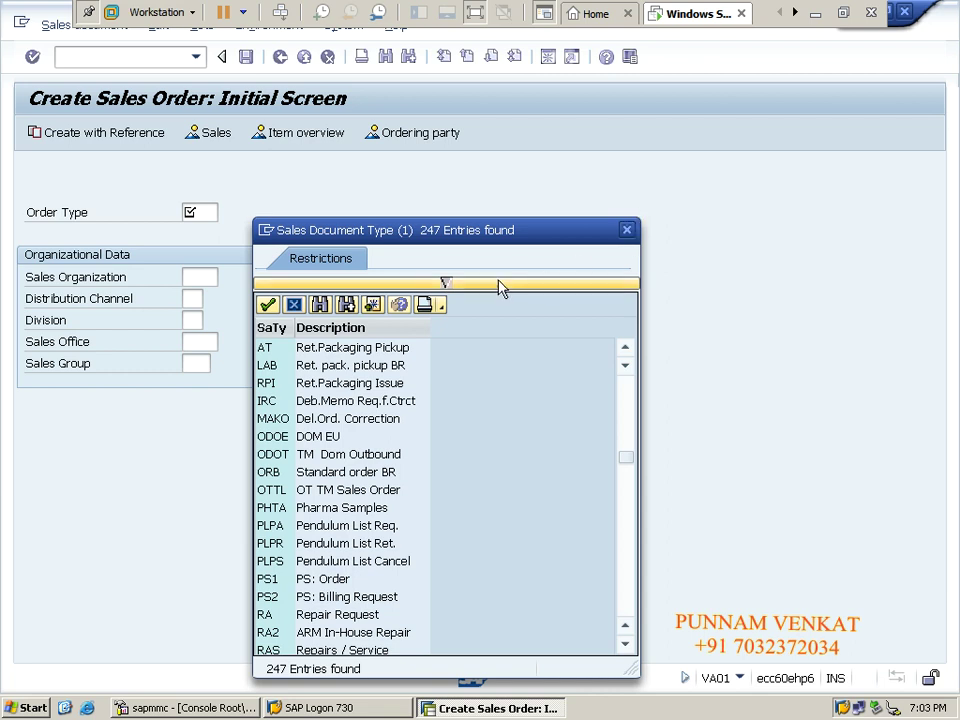
- Filter the document type list to OR and choose Standard Order
left_click(445, 283)
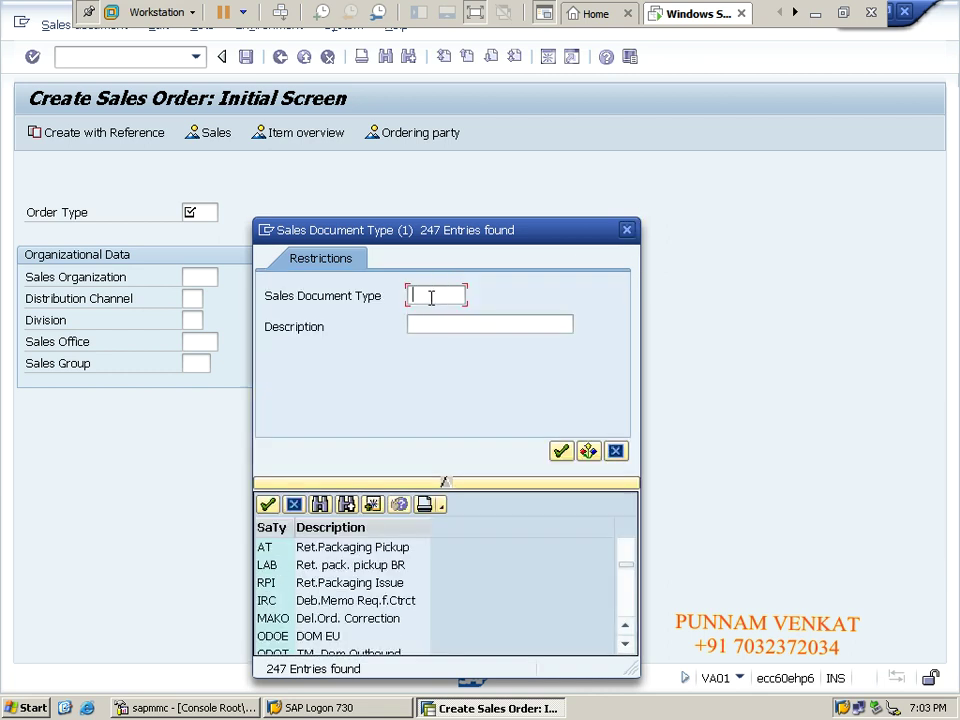
type("OR")
key("Return")
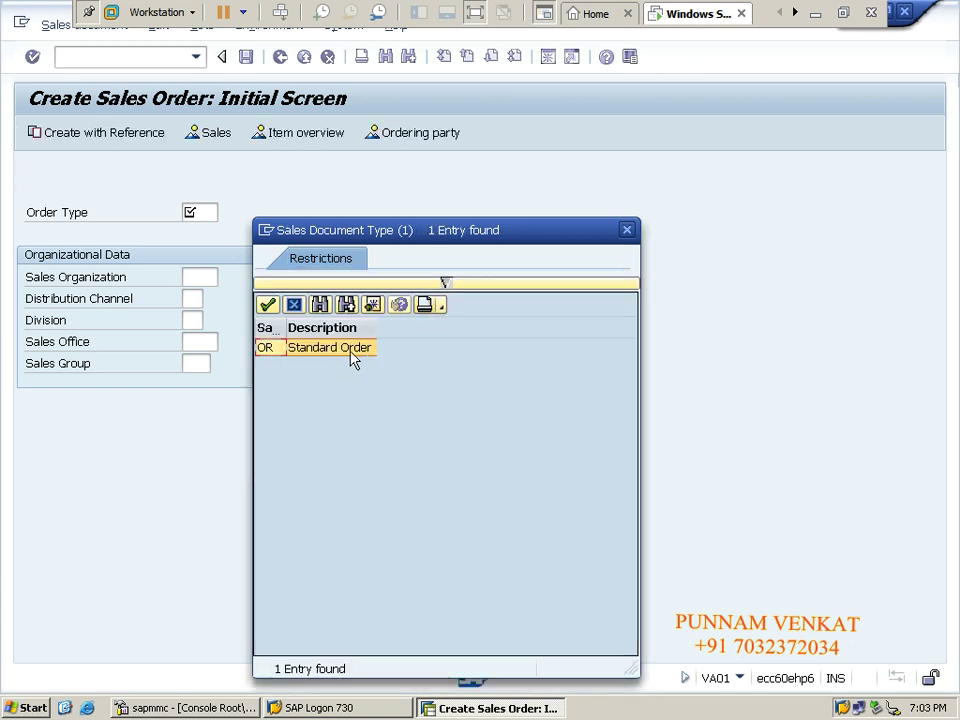
double_click(274, 349)
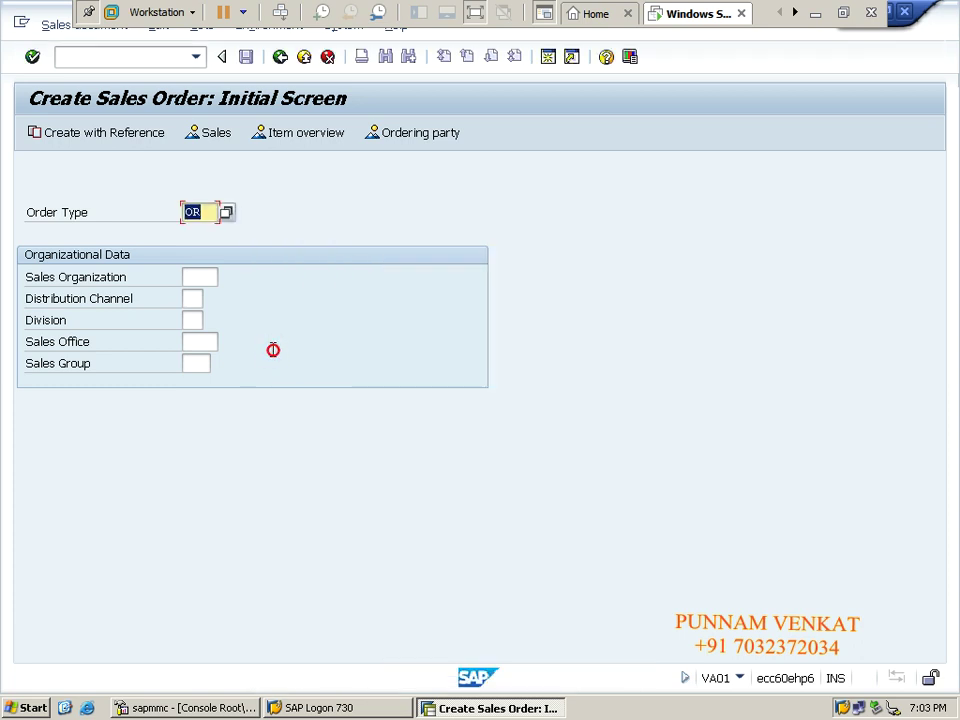
key("Tab")
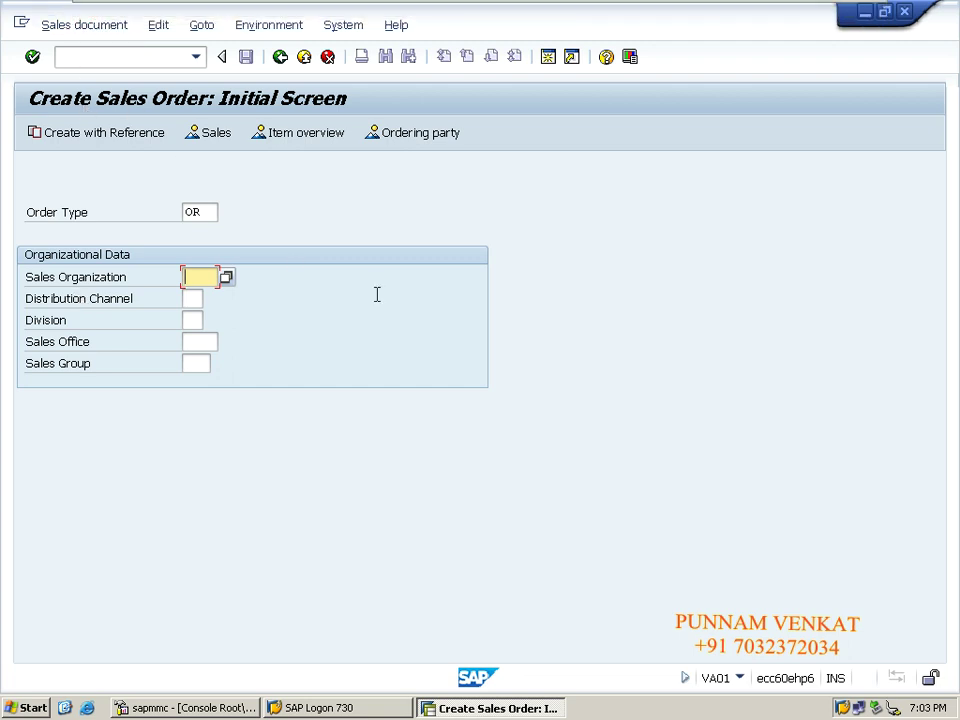
- Enter sales organization HMSO, distribution channel HW and division HS, and confirm
type("HMSO")
key("Tab")
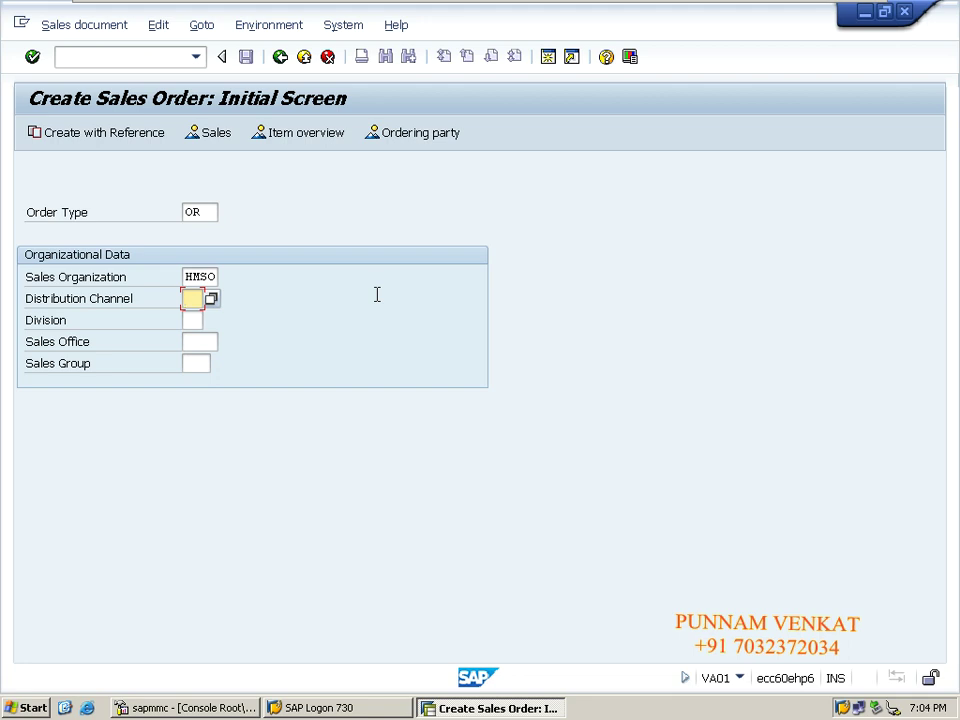
key("BackSpace")
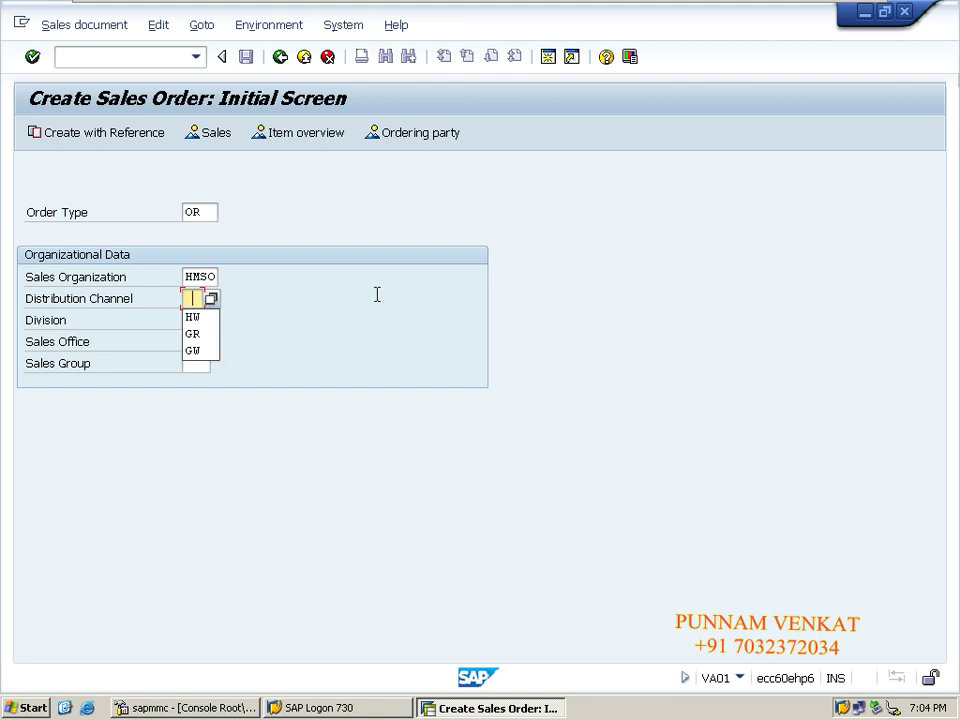
key("Down")
key("Tab")
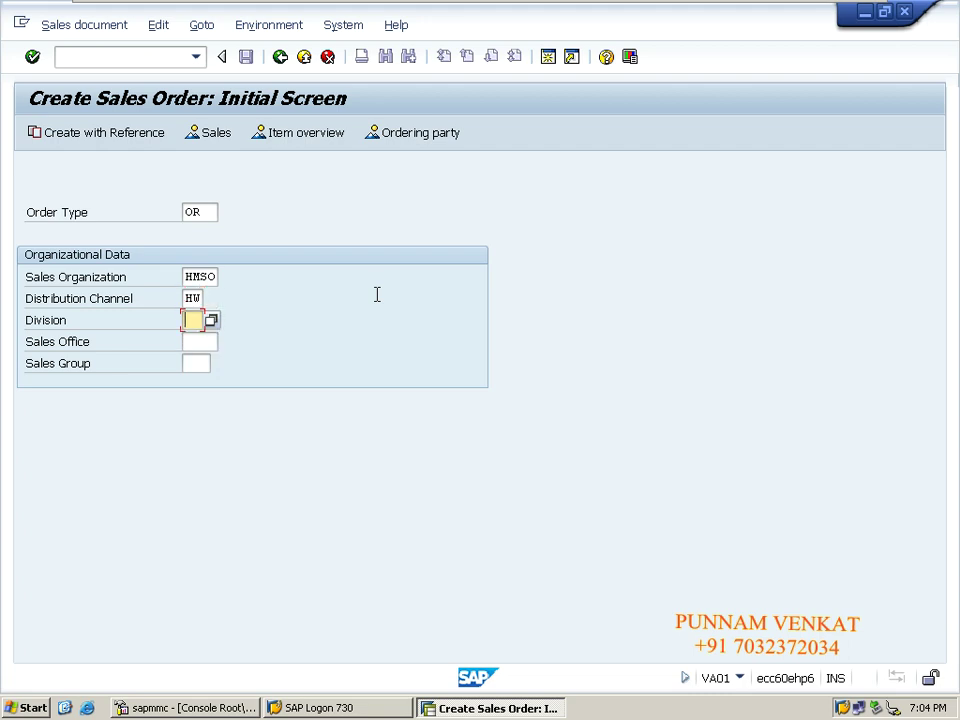
type("HS")
key("Return")
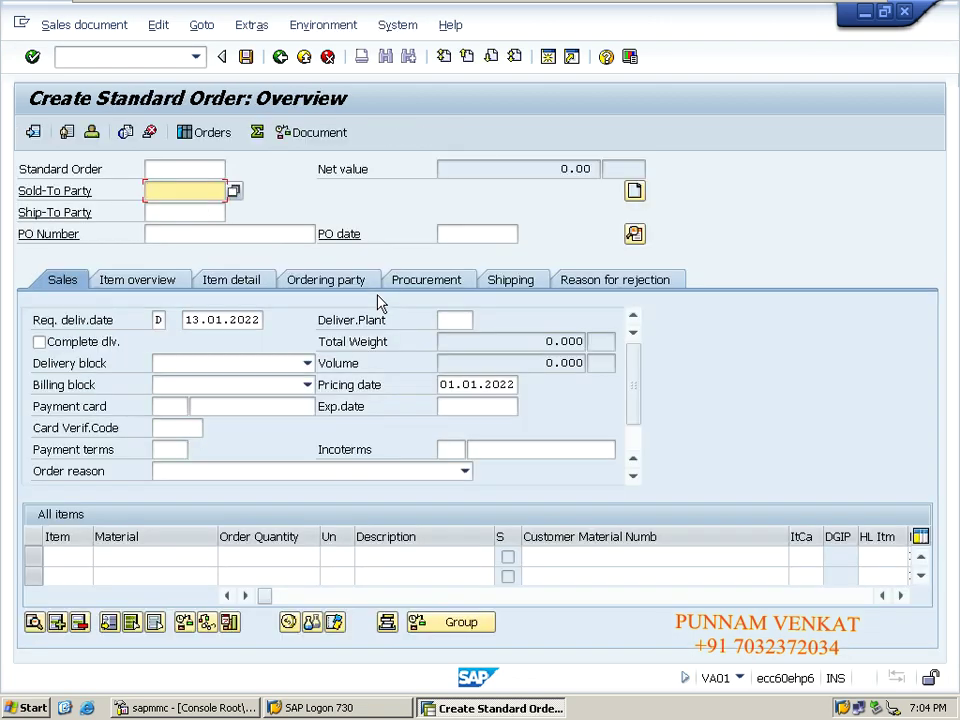
- Search customers for the Sold-To Party and take the single HMSO/HW/HS result
left_click(162, 212)
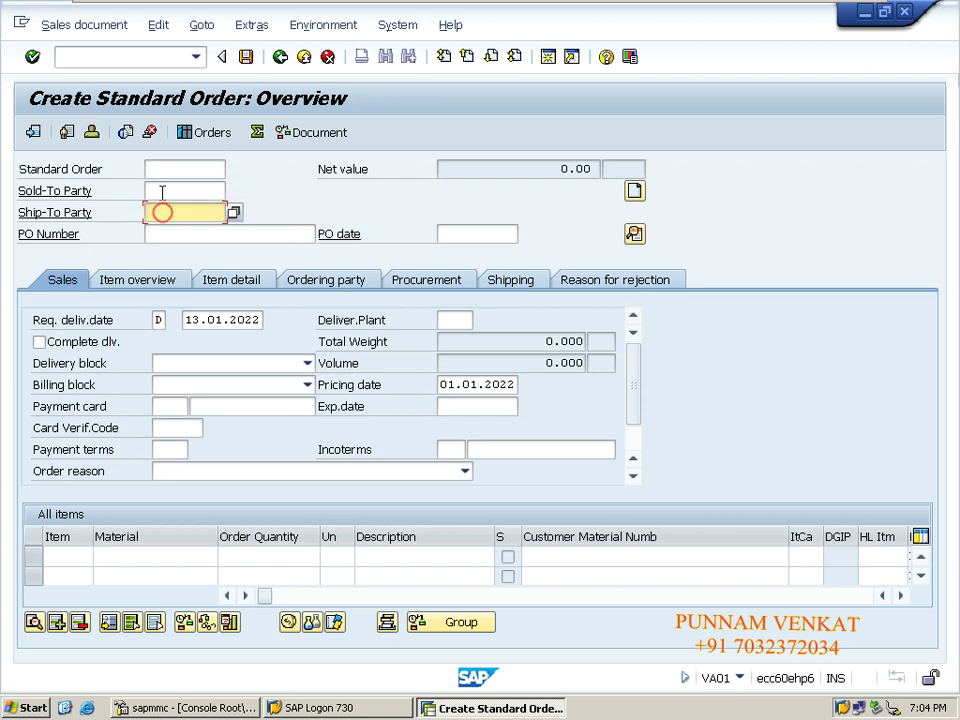
left_click(162, 191)
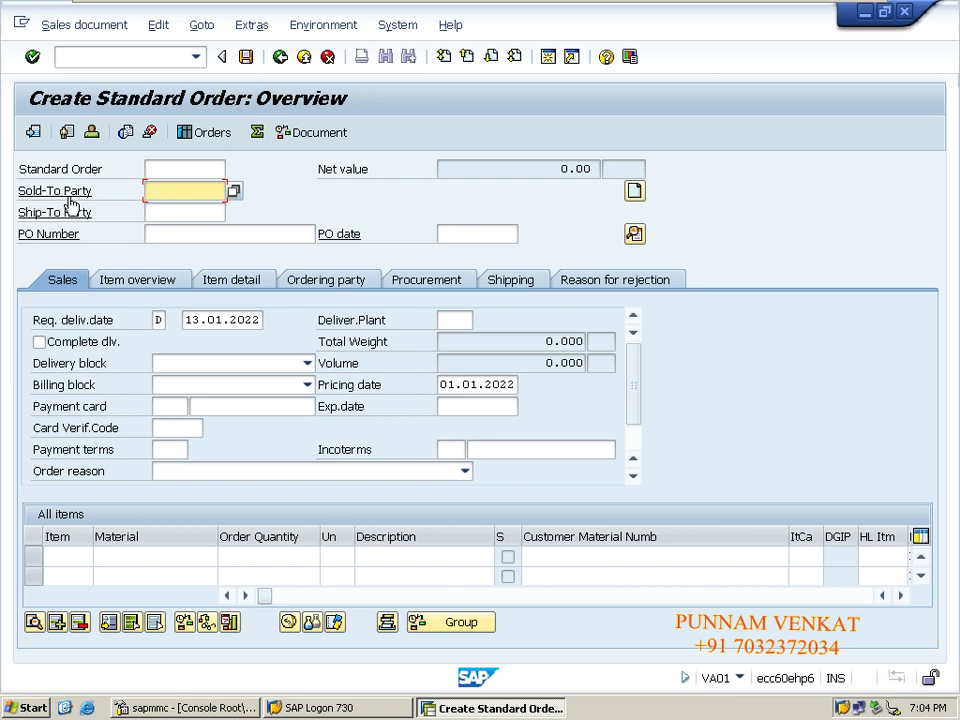
left_click(234, 190)
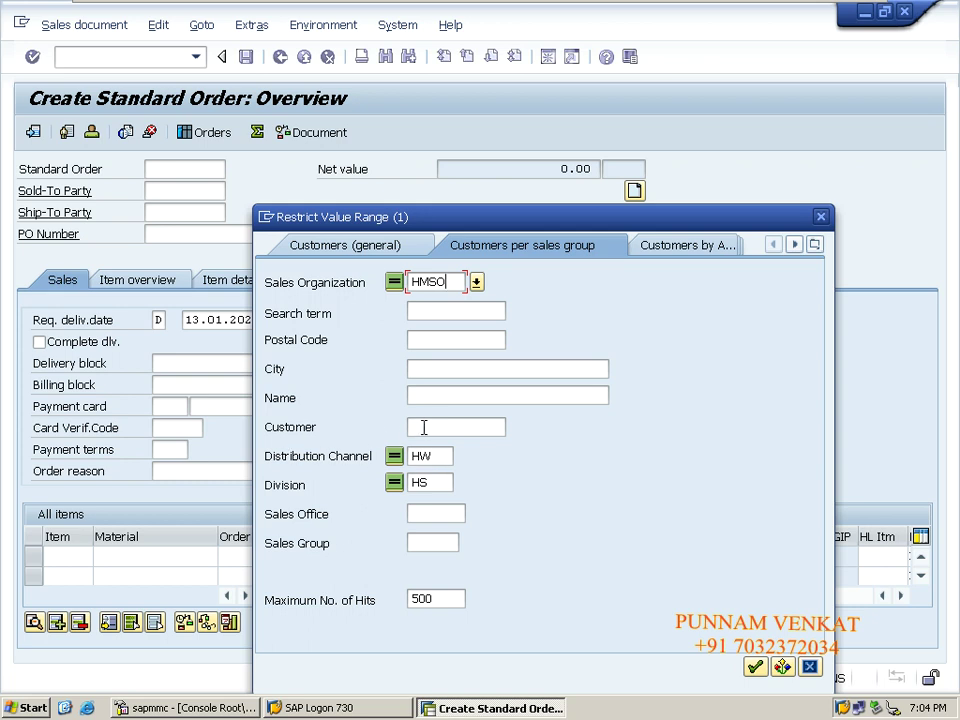
left_click(424, 427)
key("Return")
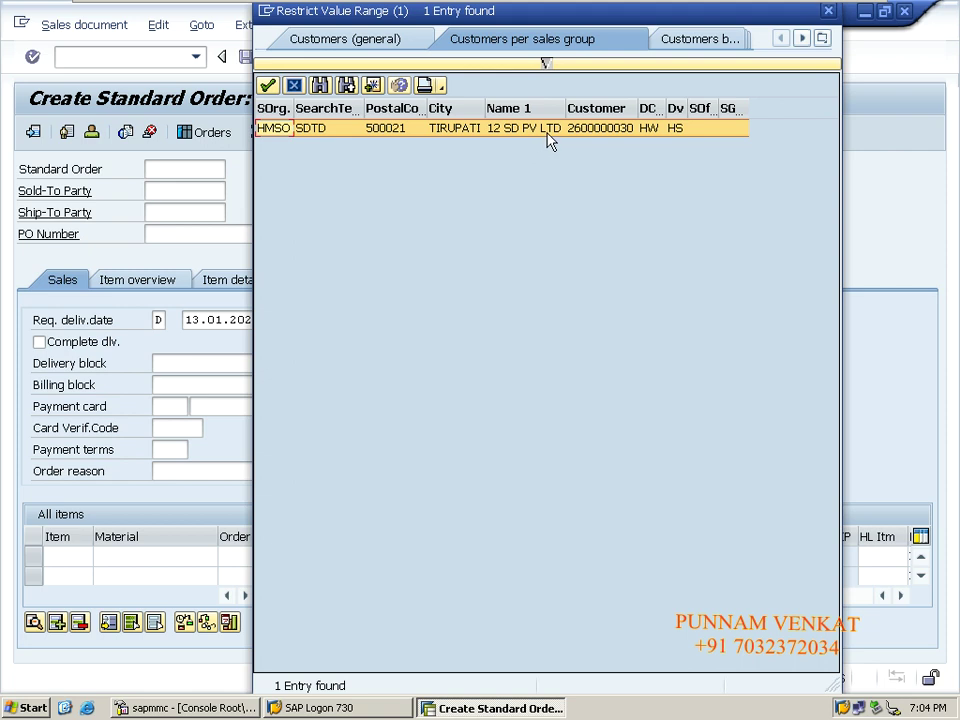
double_click(514, 136)
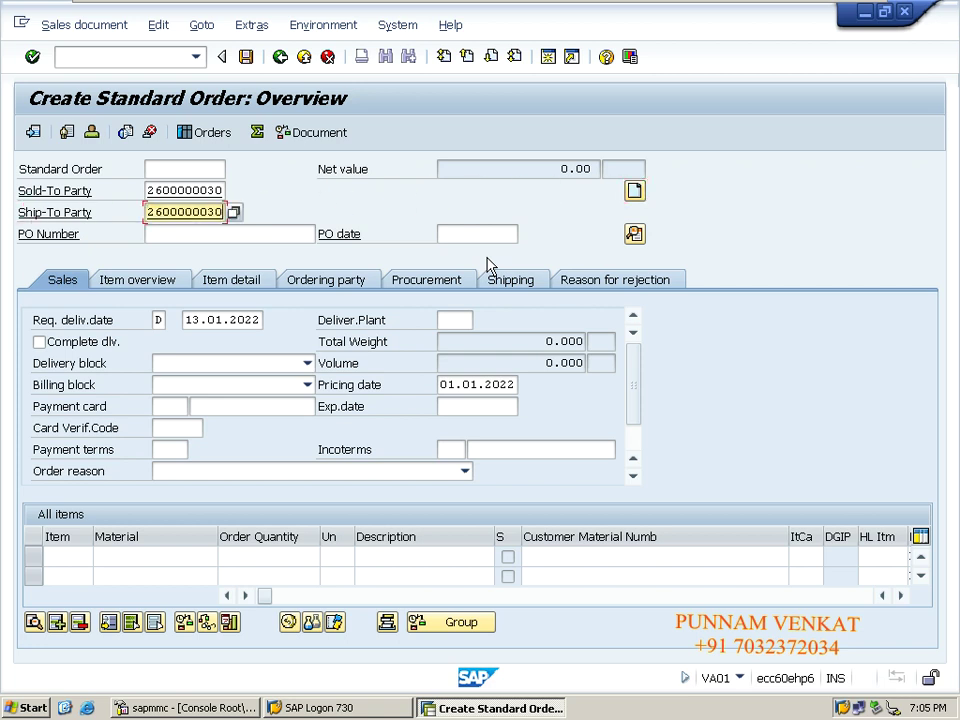
key("Tab")
key("Tab")
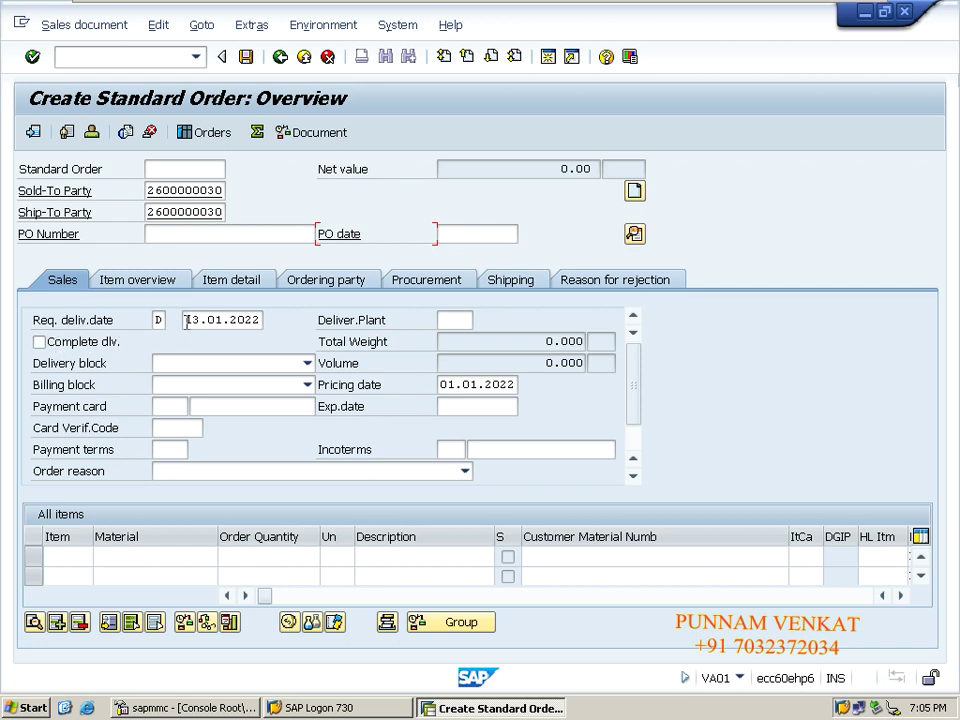
key("Tab")
key("Tab")
key("Delete")
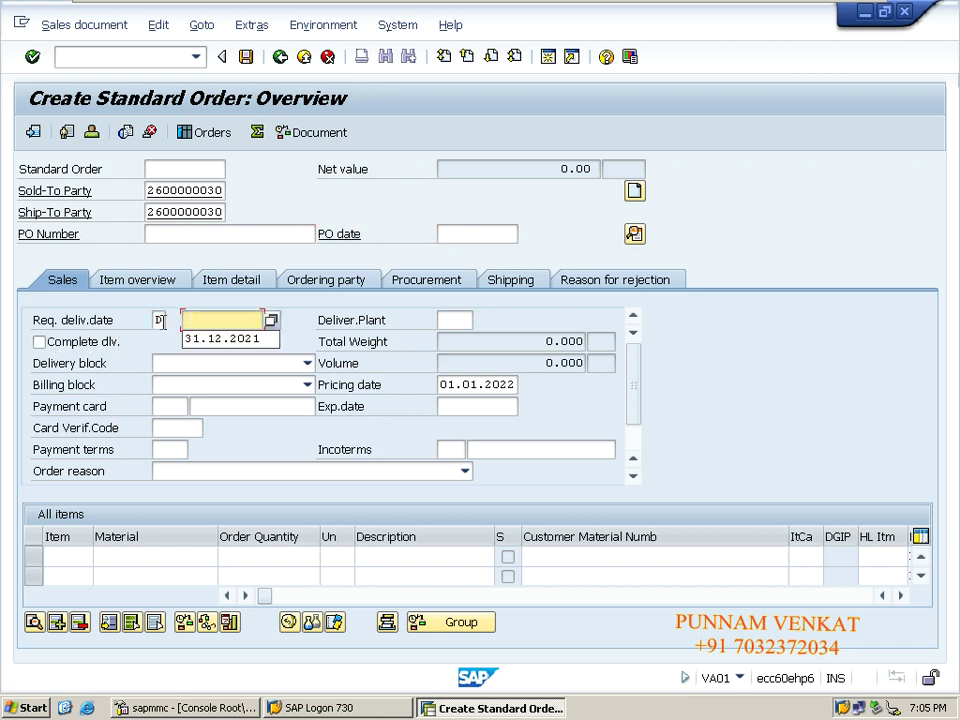
key("Down")
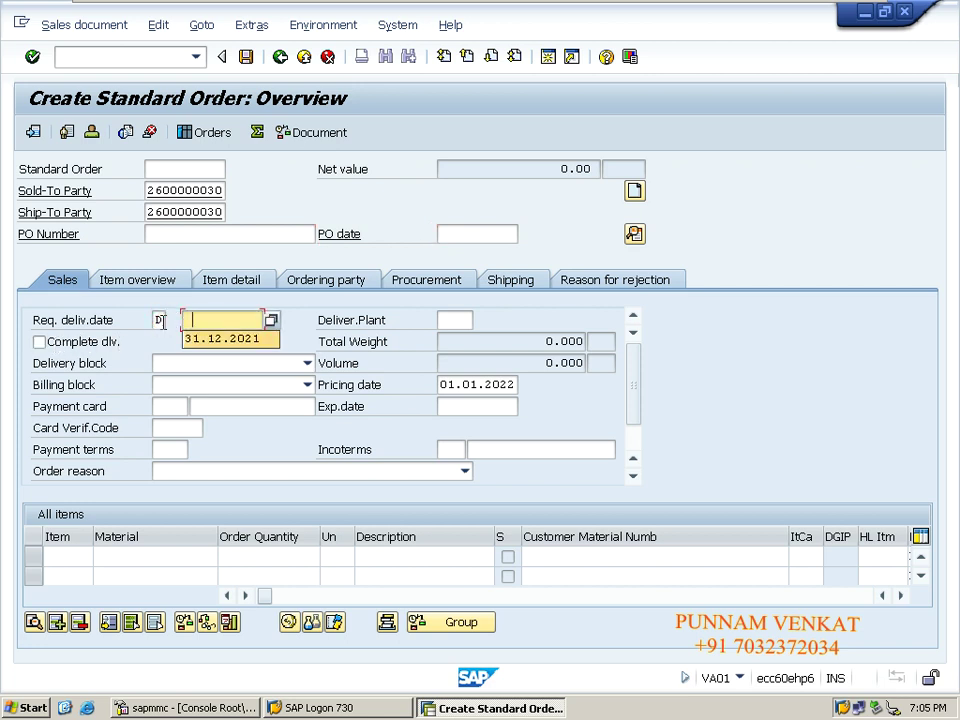
key("Tab")
key("Delete")
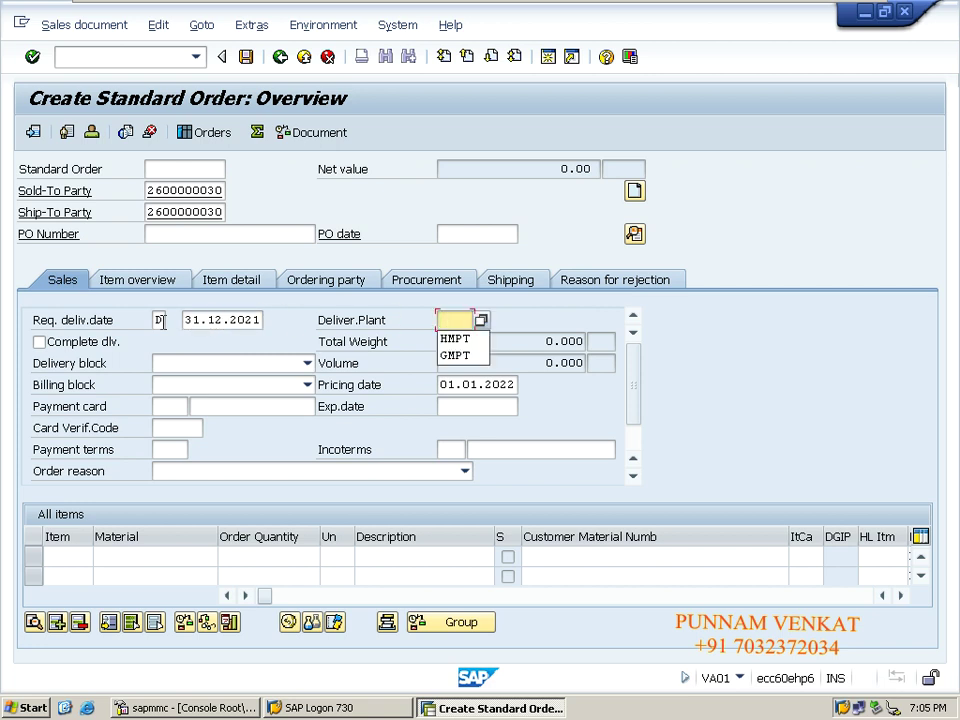
key("Down")
key("Return")
key("Tab")
key("Tab")
key("Tab")
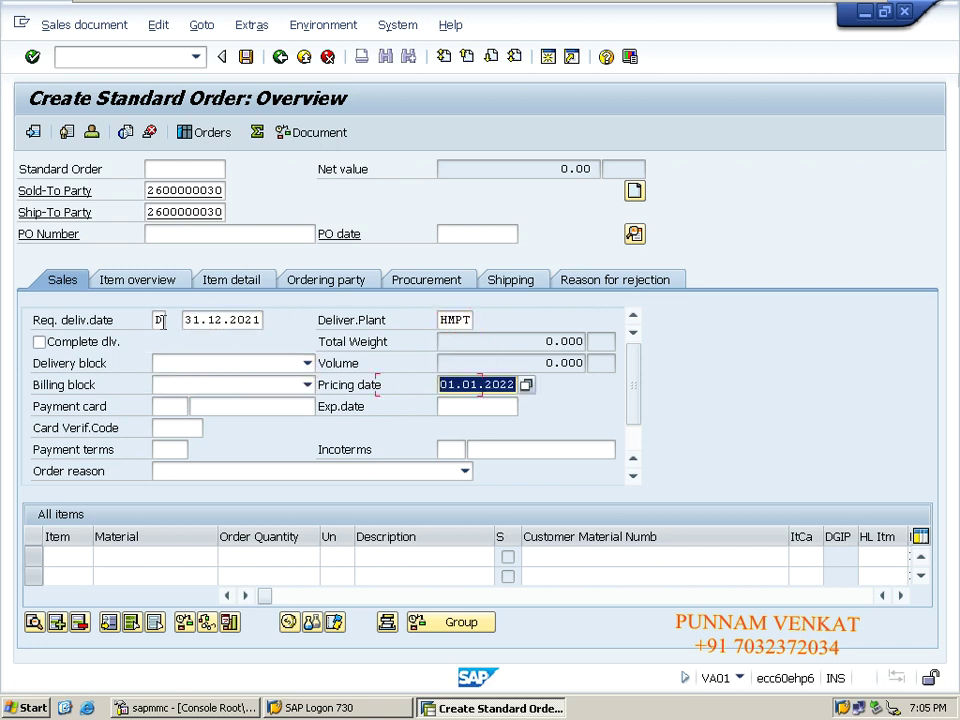
key("Tab")
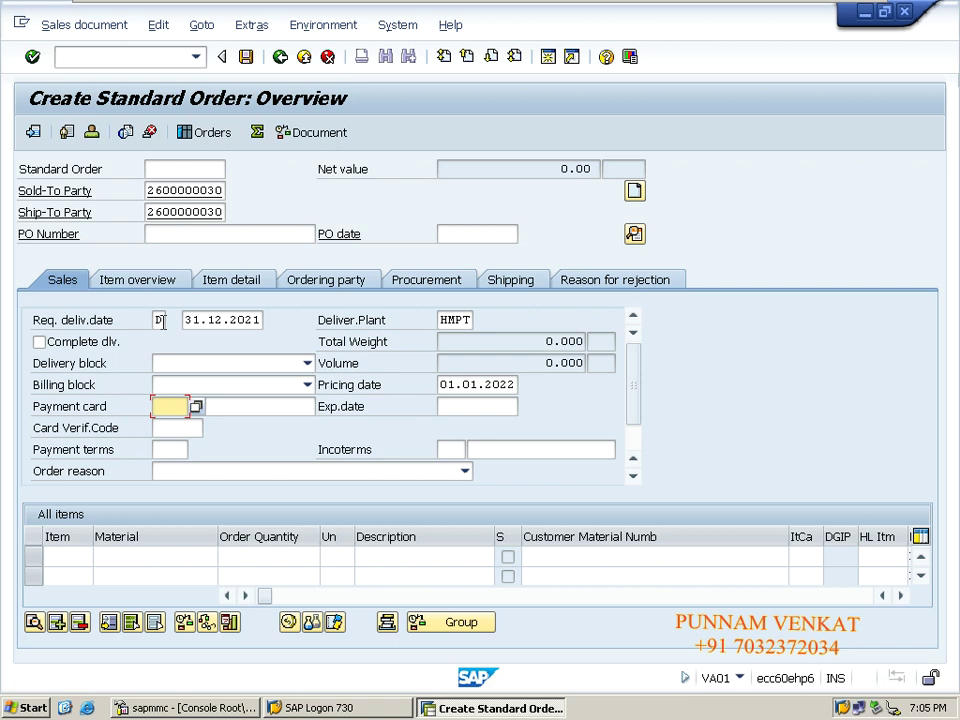
key("Tab")
key("Tab")
key("Tab")
key("Tab")
key("Tab")
key("Tab")
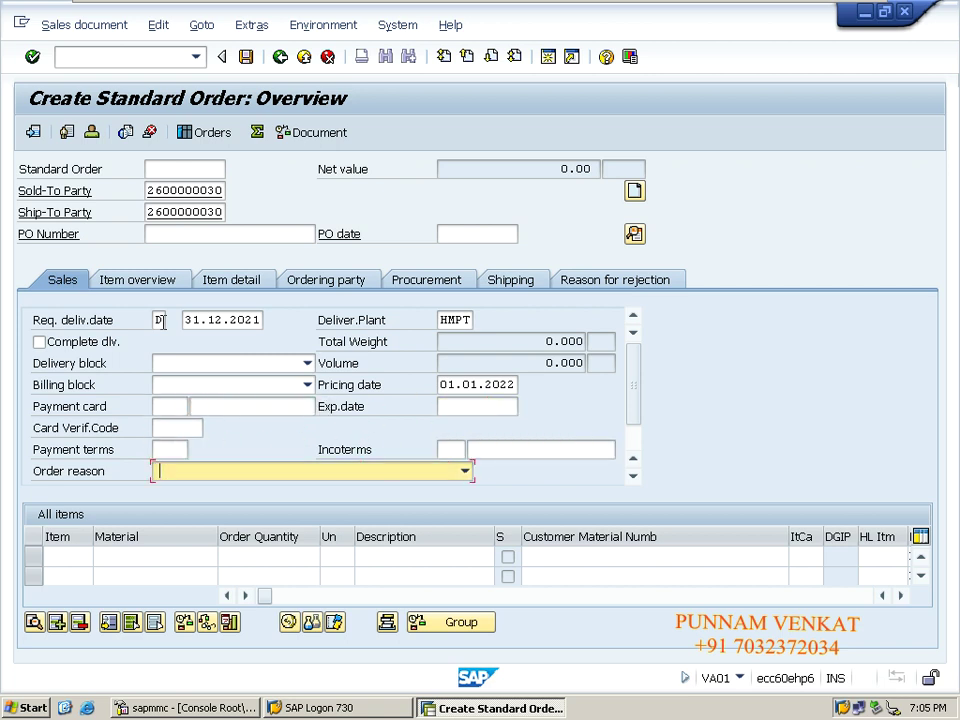
key("Tab")
key("Tab")
key("Tab")
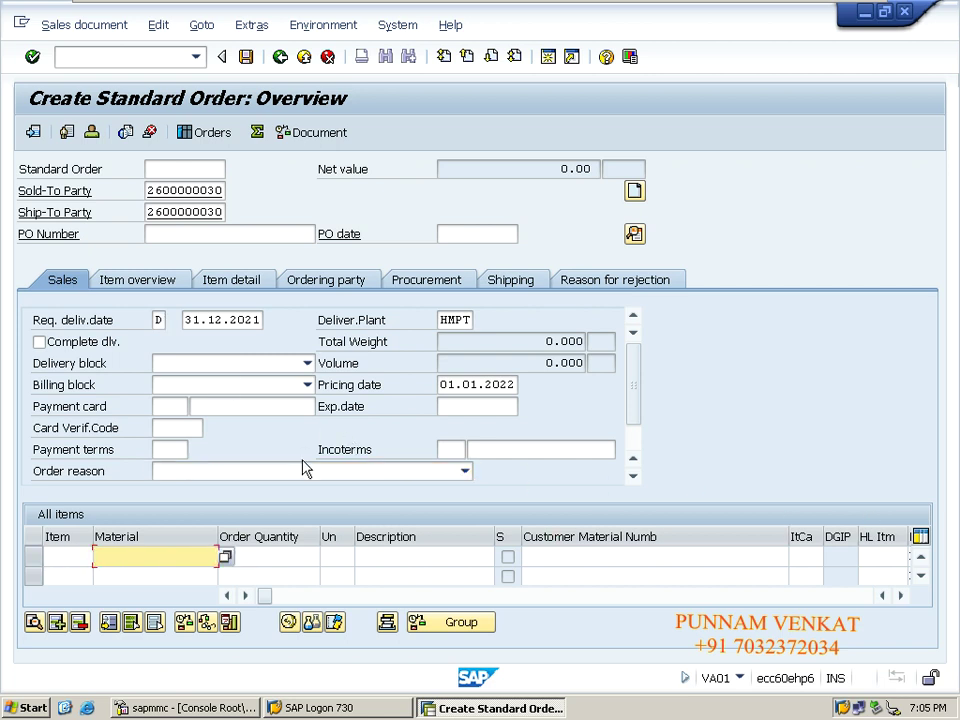
- Enter material HM STEEL with order quantity 250 on the first item
type("HM")
key("Down")
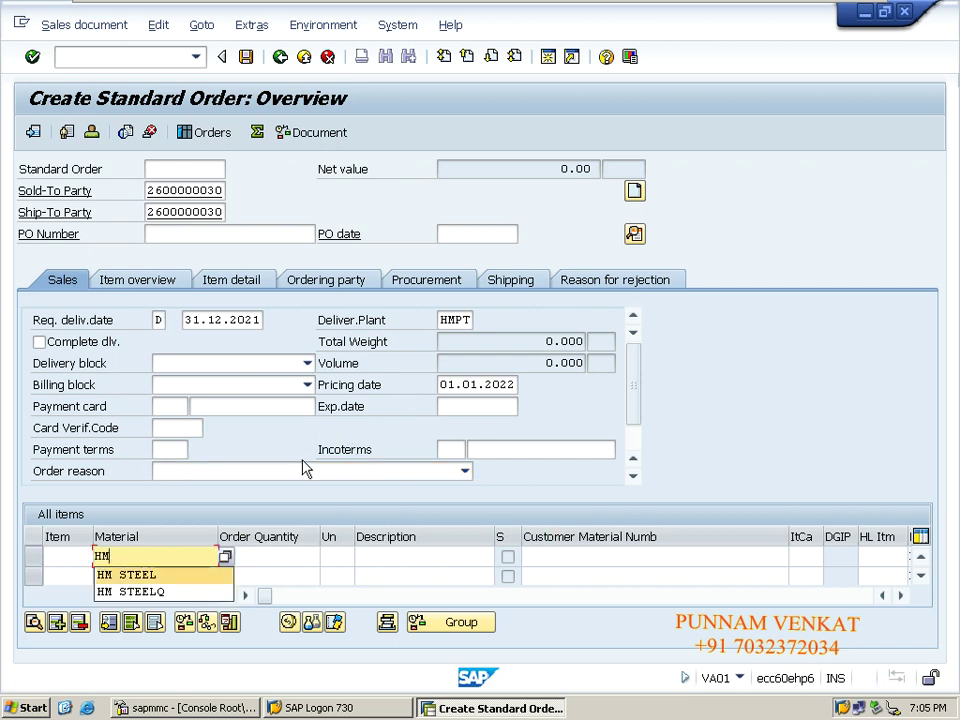
key("Tab")
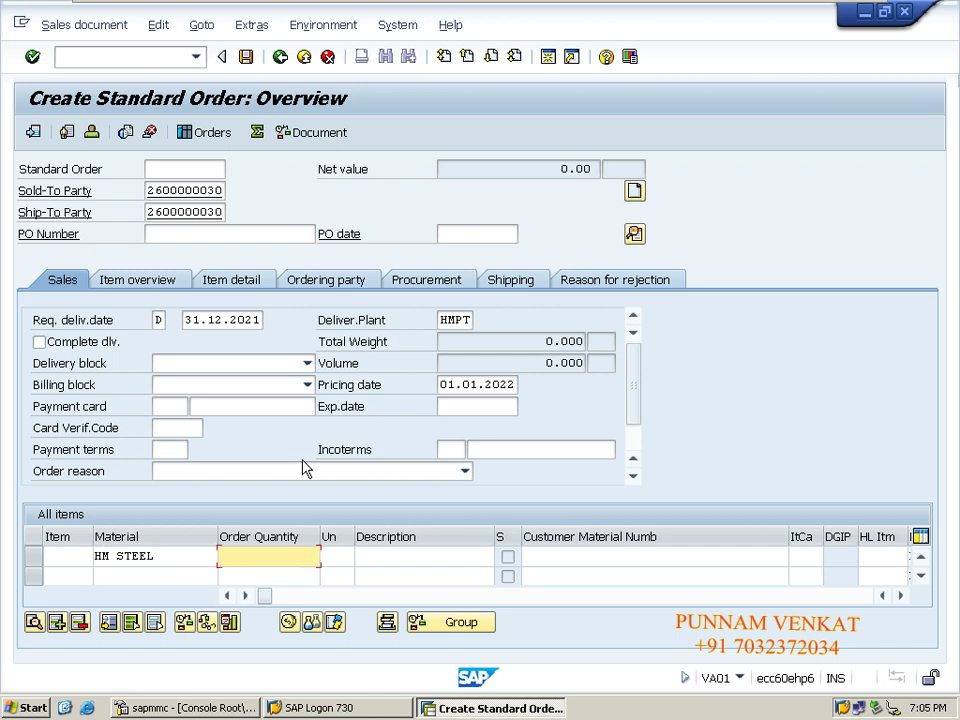
type("250")
- Set the item's plant to HMPT and submit the line for checking
key("Tab")
key("Tab")
key("Tab")
key("Tab")
key("Tab")
key("Tab")
key("Tab")
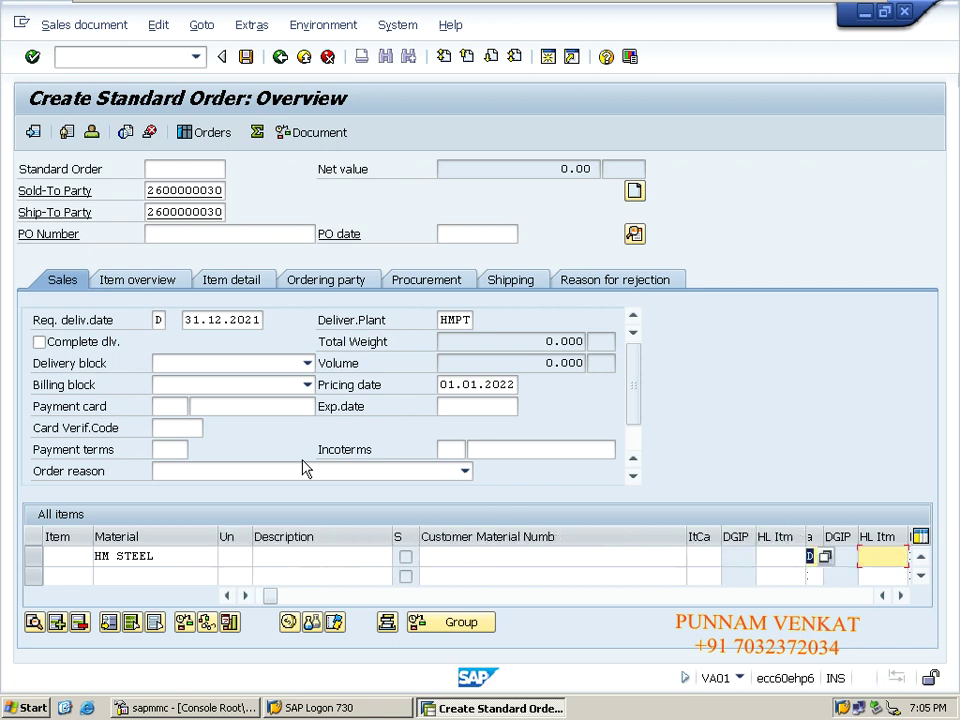
key("Tab")
key("Tab")
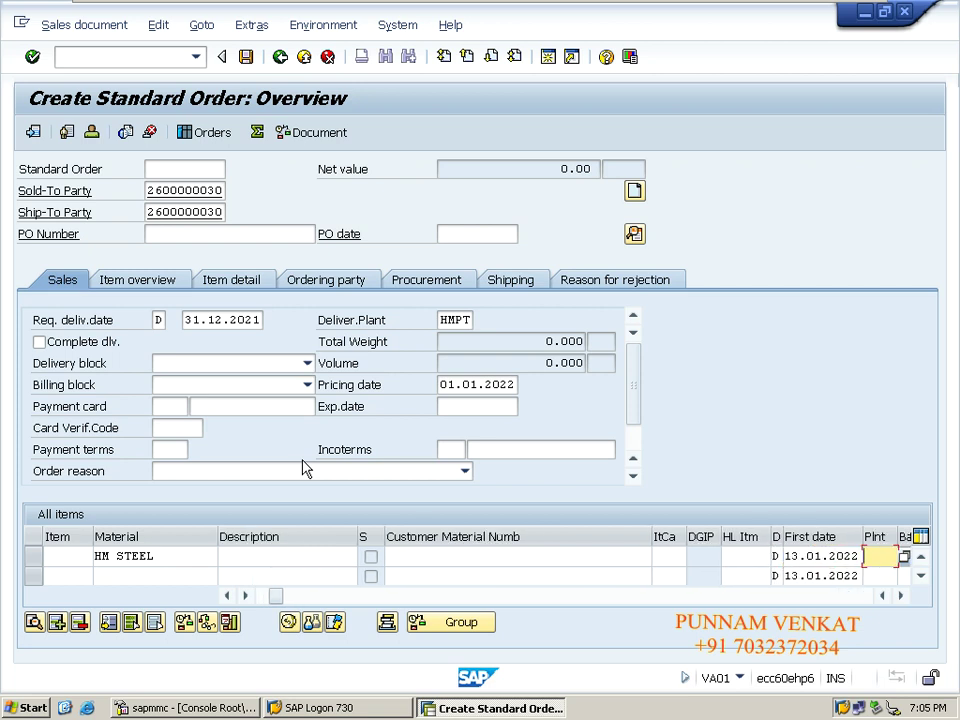
key("Tab")
key("Tab")
key("shift+Tab")
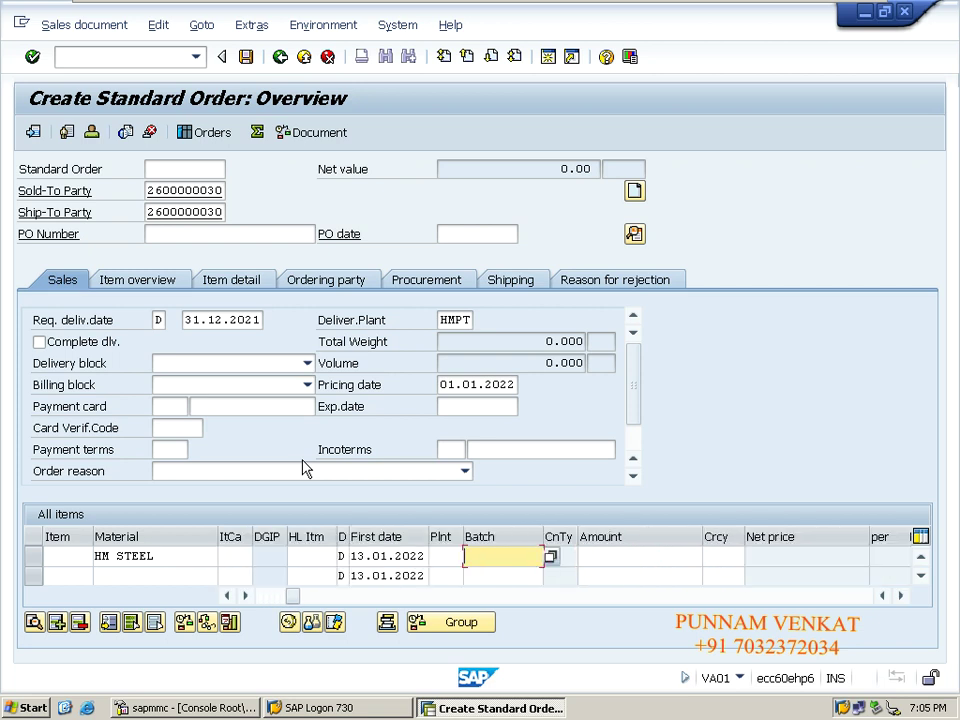
key("Tab")
key("shift+Tab")
key("shift+Tab")
key("BackSpace")
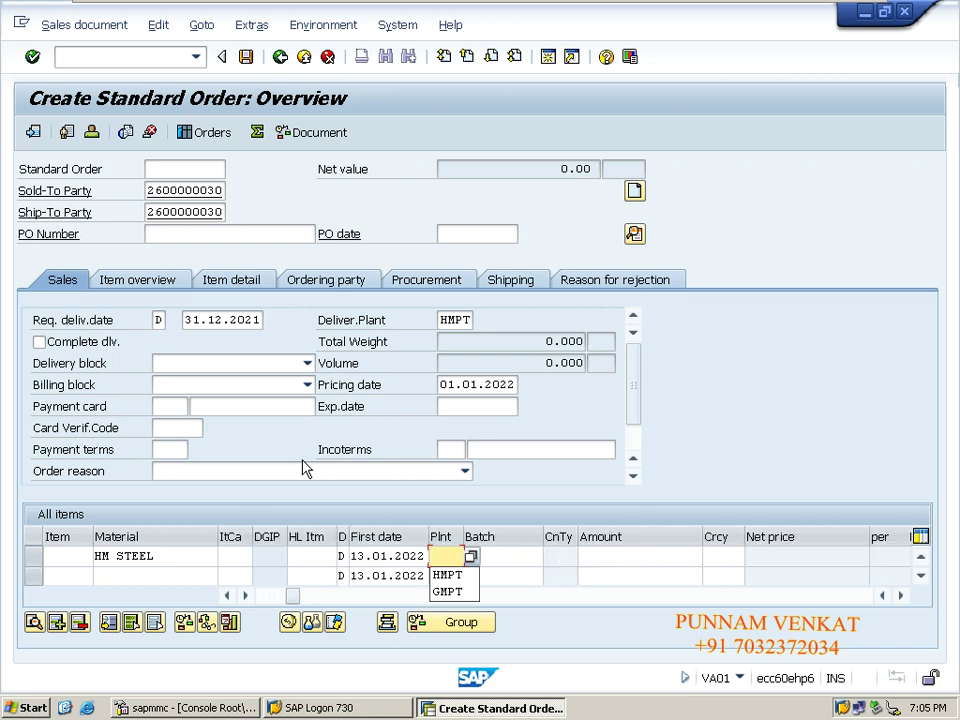
key("Down")
key("Tab")
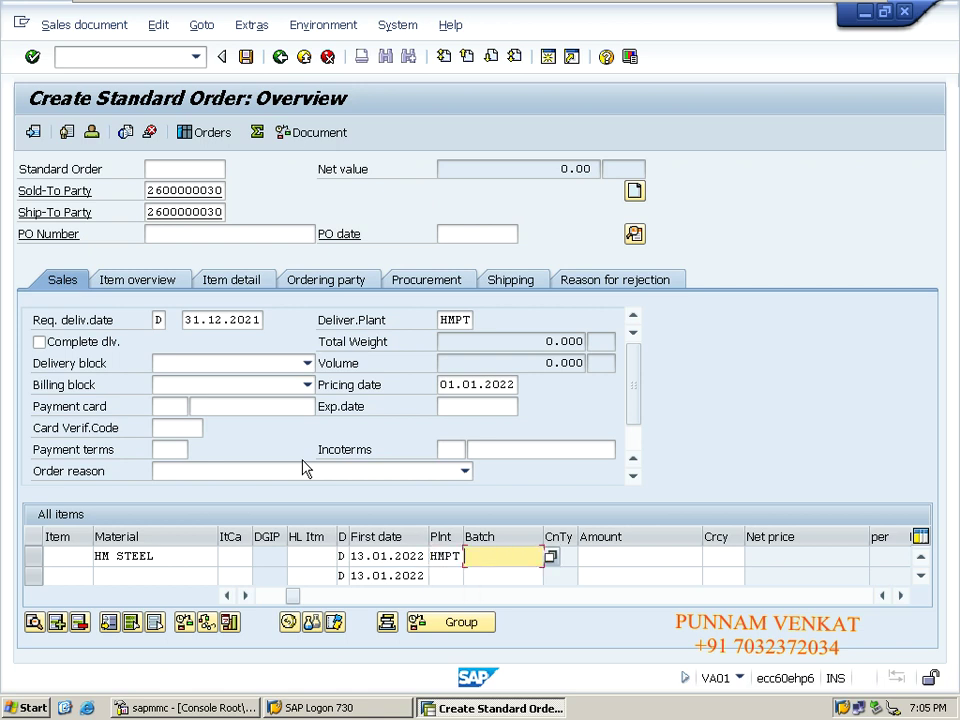
key("Tab")
key("Tab")
key("Tab")
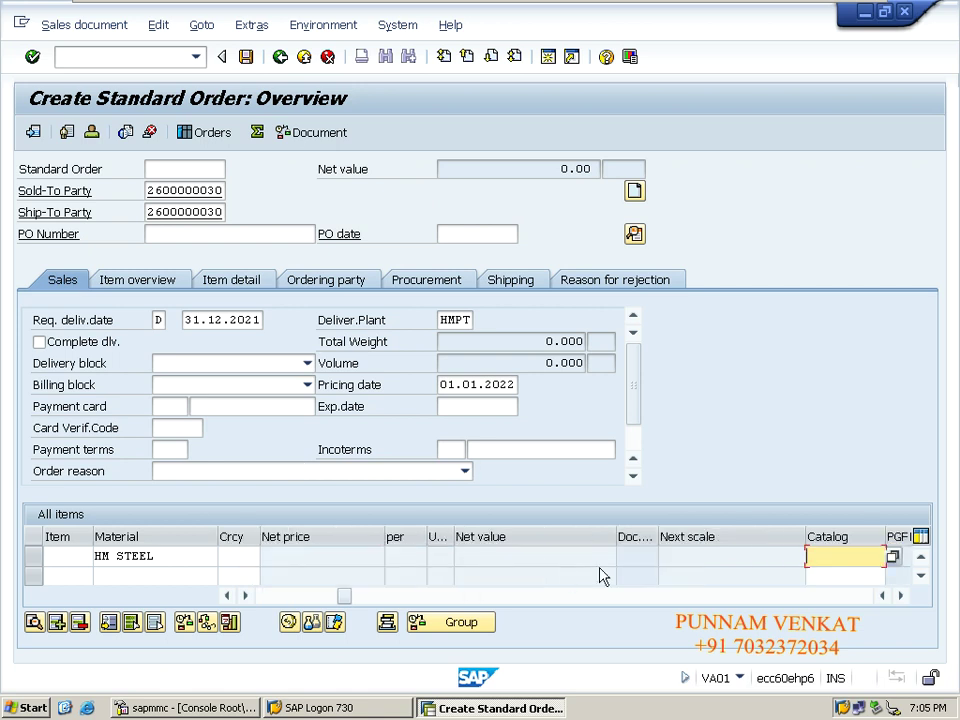
key("shift+Tab")
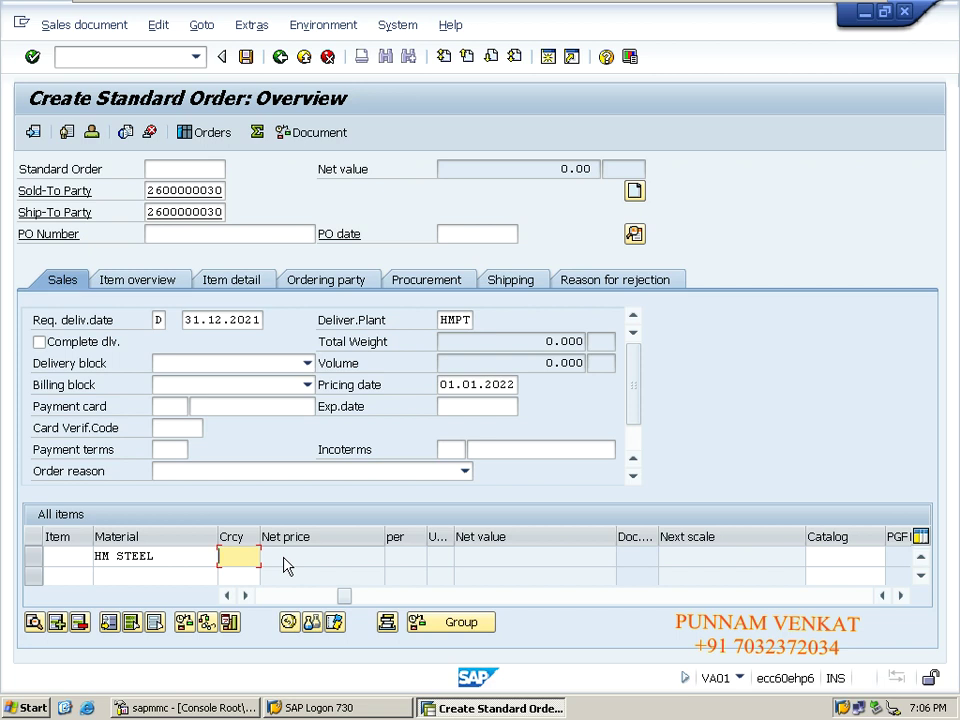
key("Return")
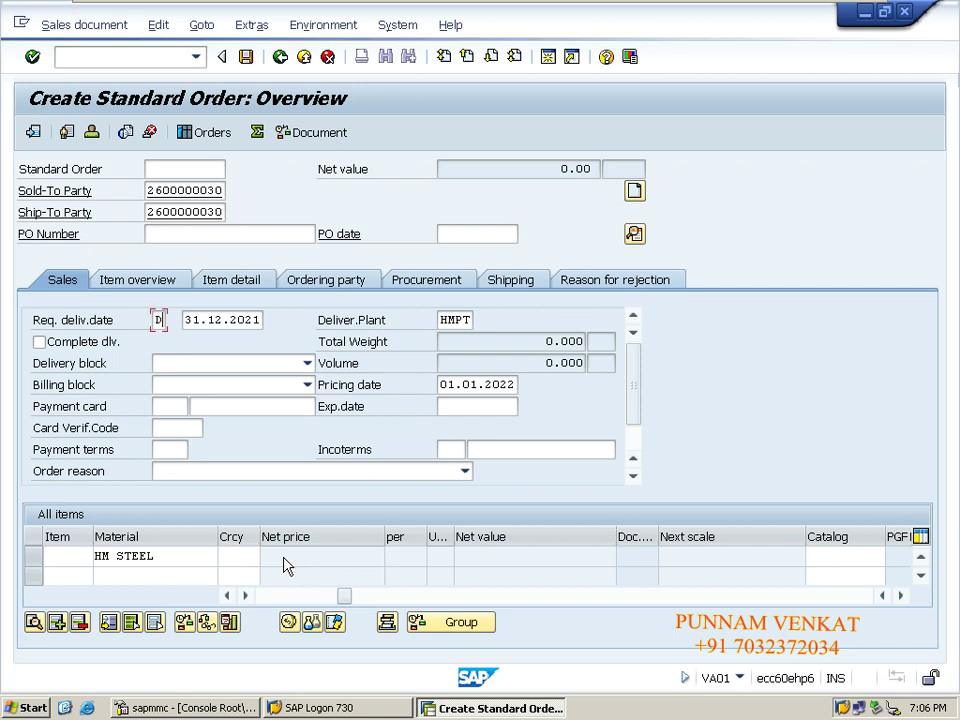
- Accept the past delivery-date warning and confirm the billing-date redetermination notice
key("Return")
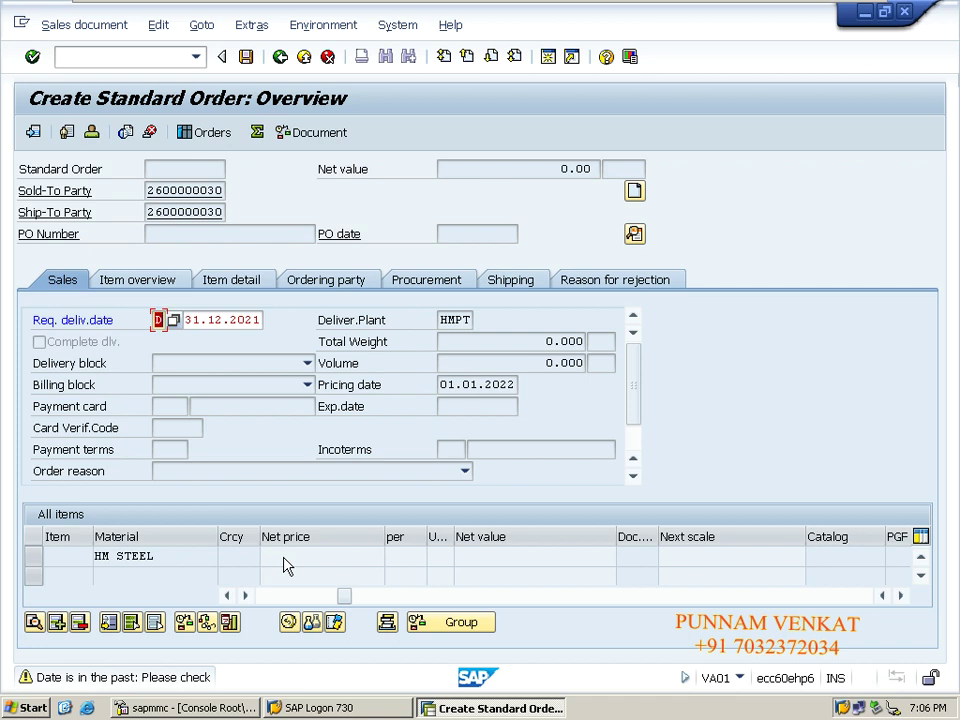
key("Return")
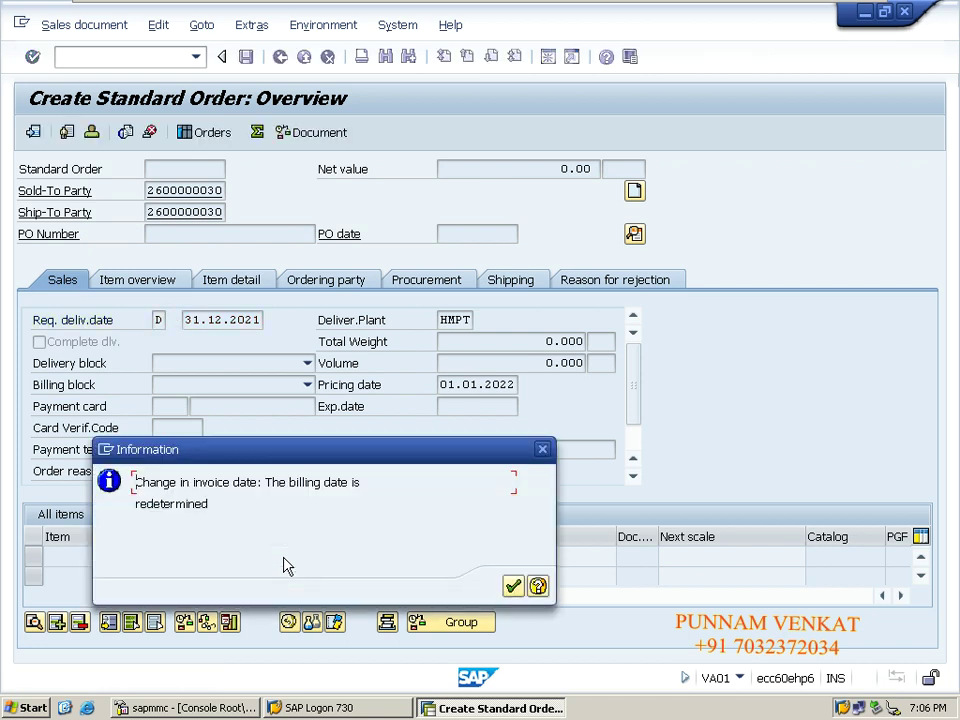
key("Return")
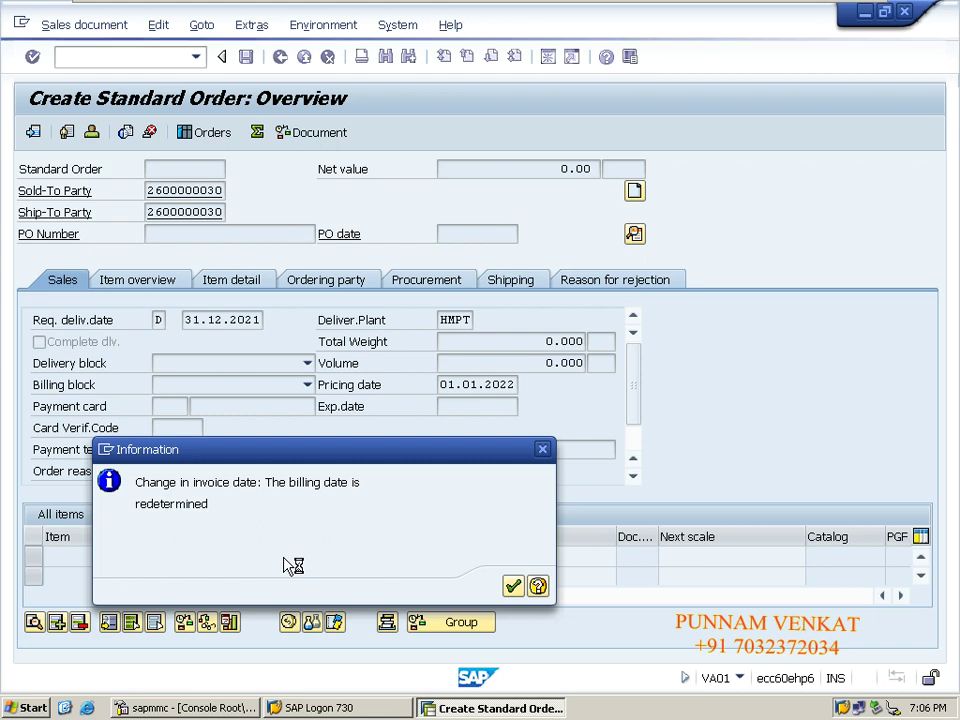
key("Return")
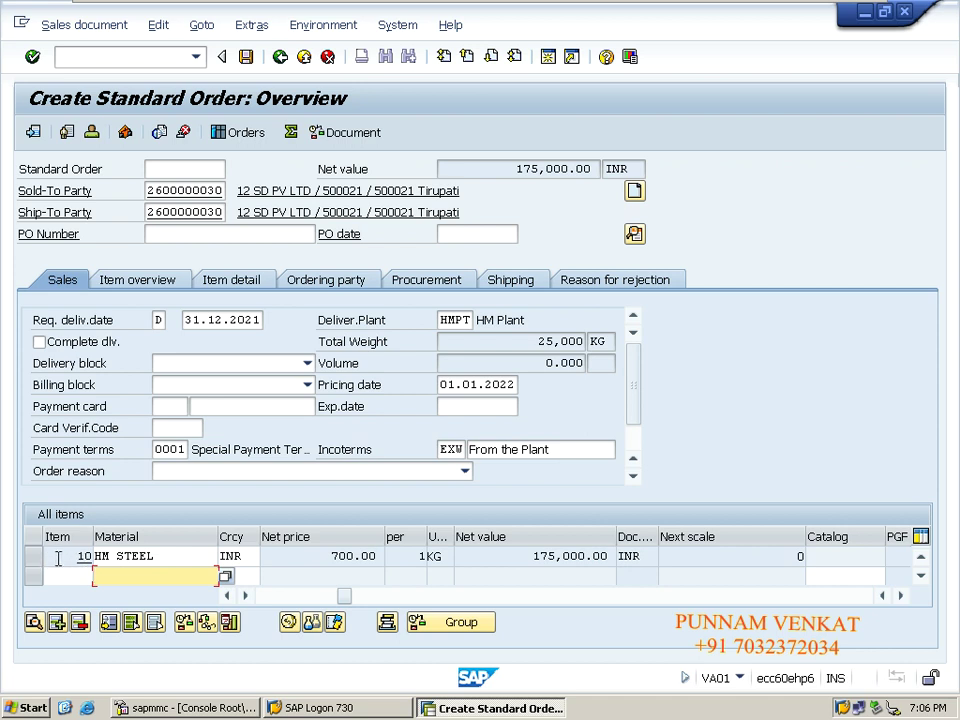
- Open item 10's schedule lines and select the confirmed delivery date 03.01.2022
double_click(58, 558)
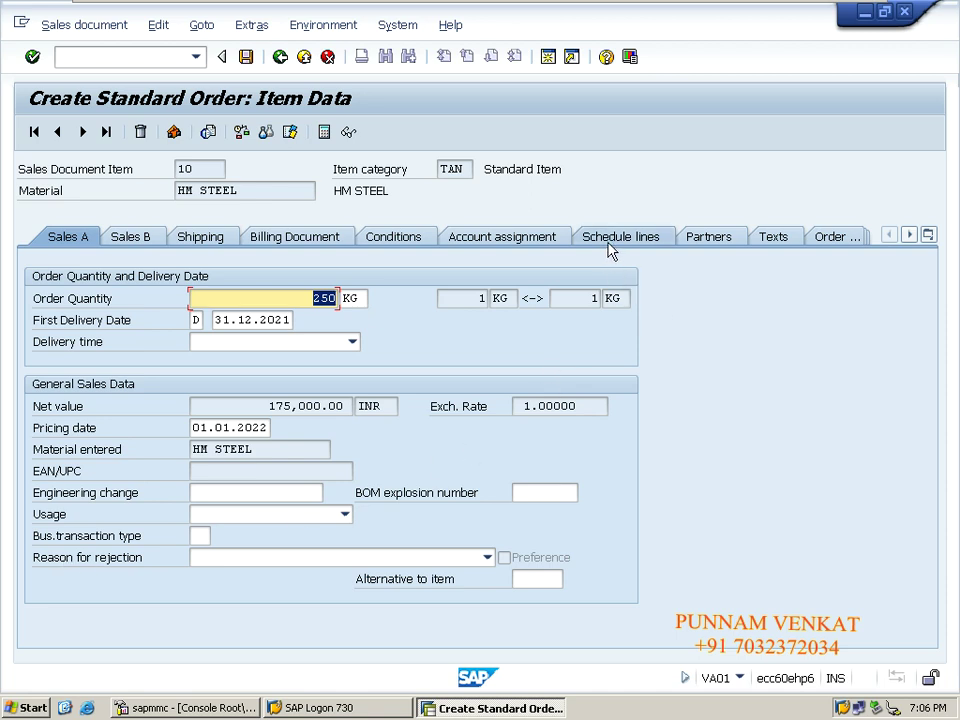
left_click(611, 247)
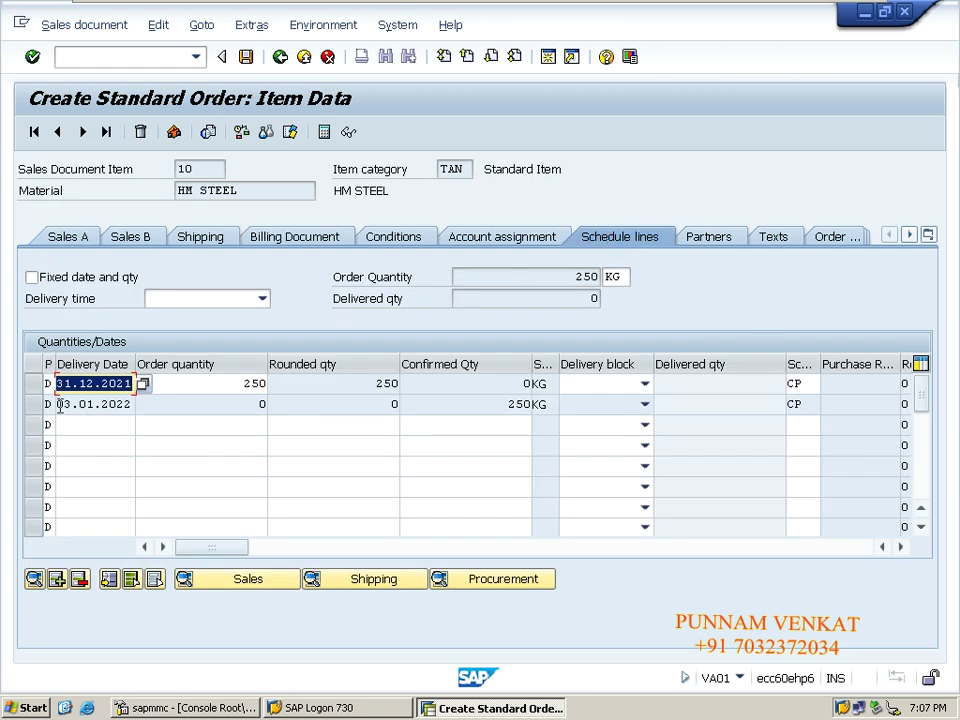
left_click_drag(58, 404, 133, 404)
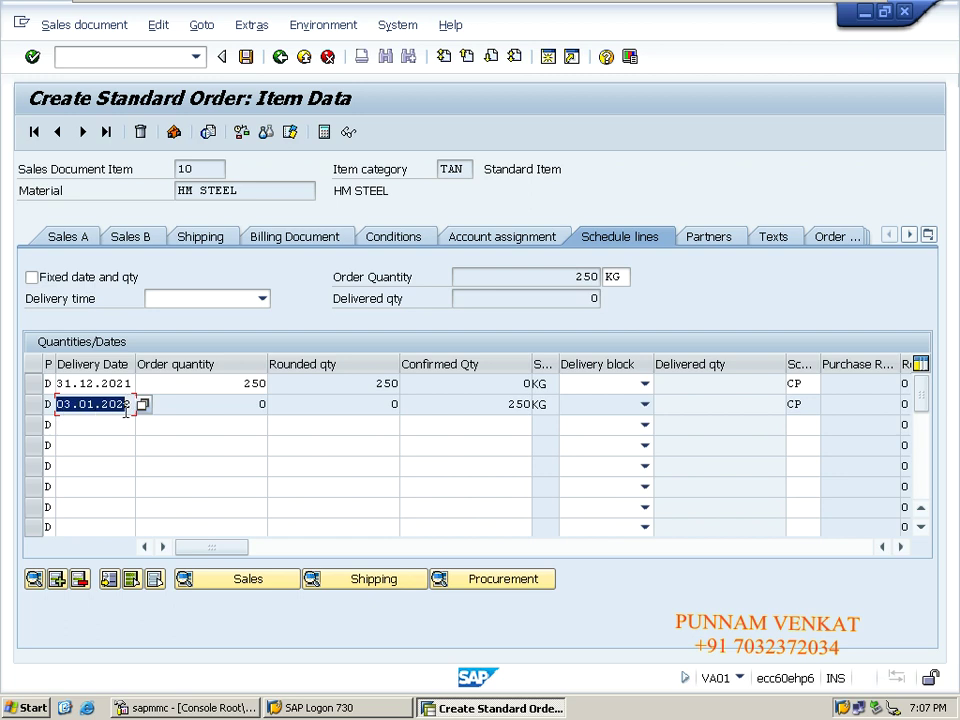
- Check item 10's account assignment and shipping data (plant HMPT, point HMSP), then save
left_click(487, 240)
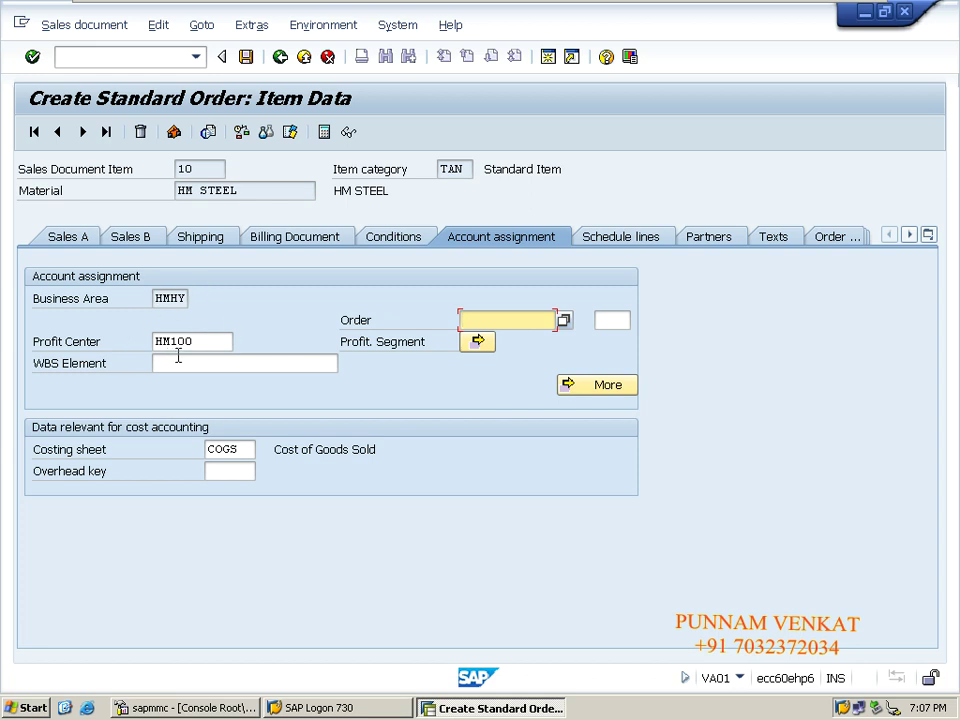
left_click(200, 245)
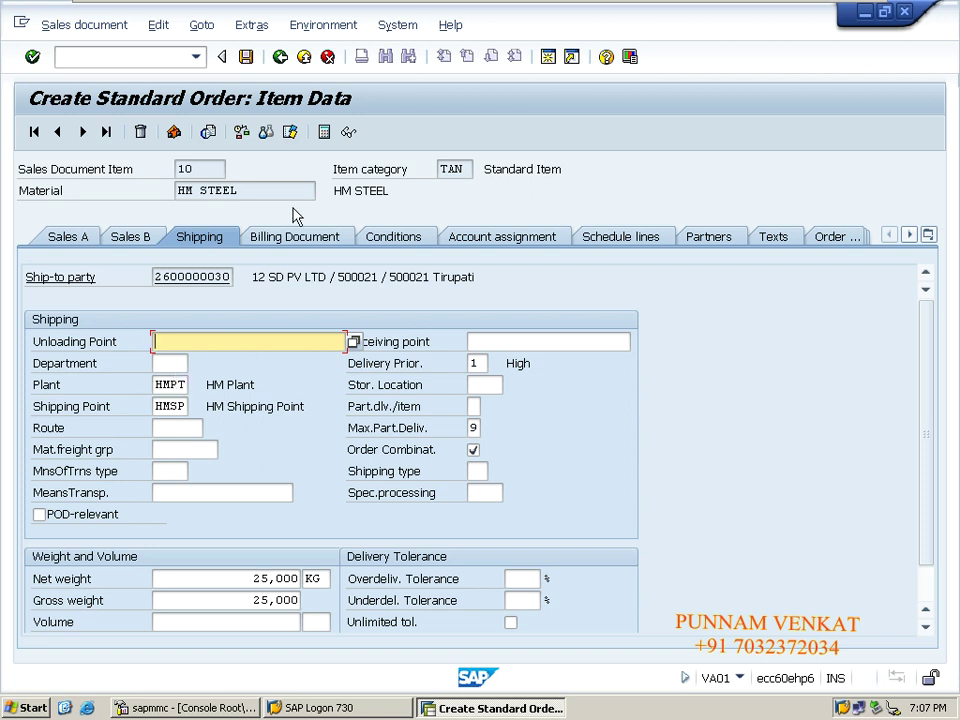
left_click(248, 63)
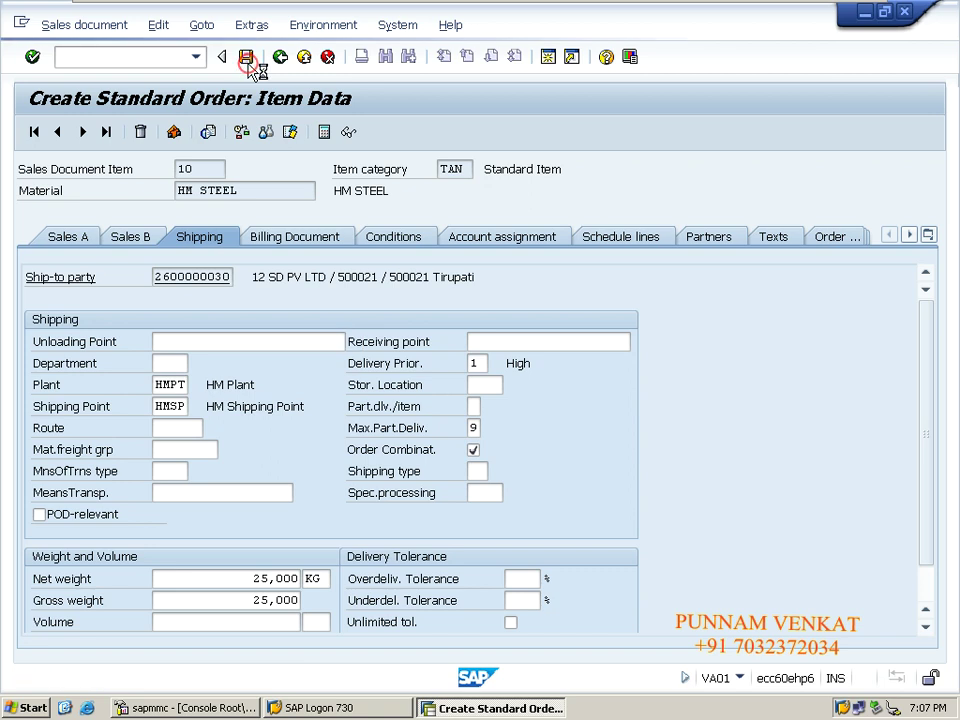
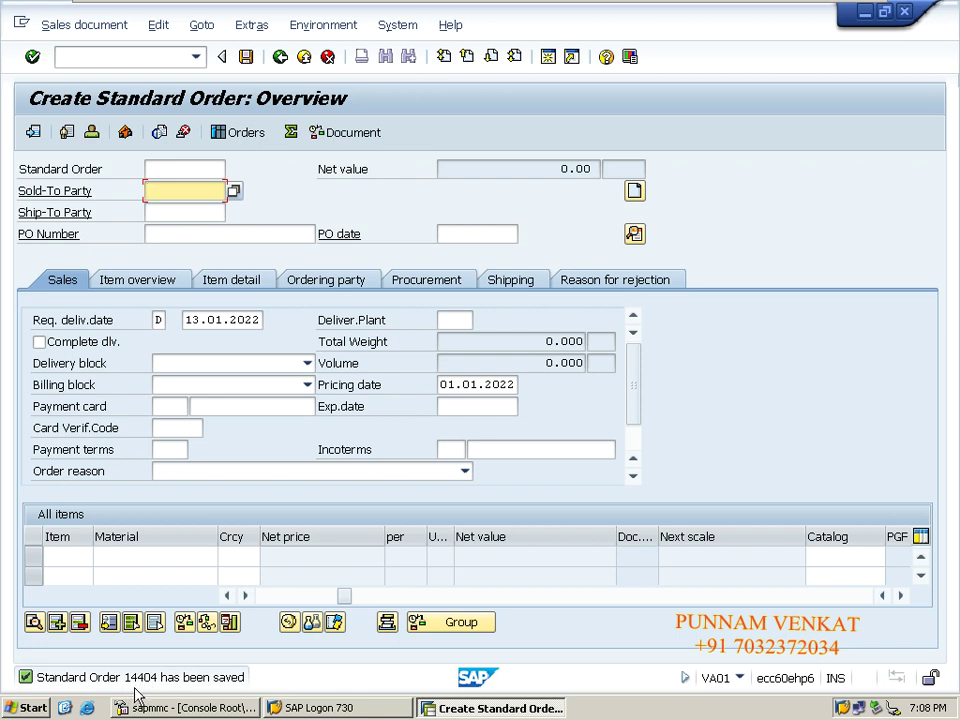
- Leave the saved sales order with /n and return to SAP Easy Access
left_click(118, 58)
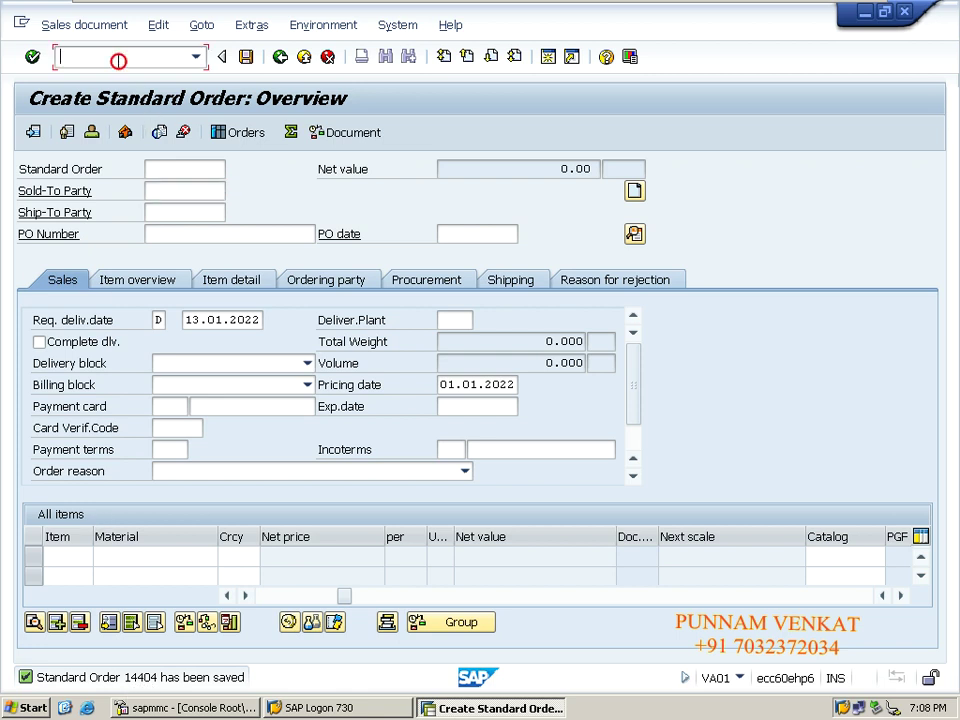
type("/n")
key("Return")
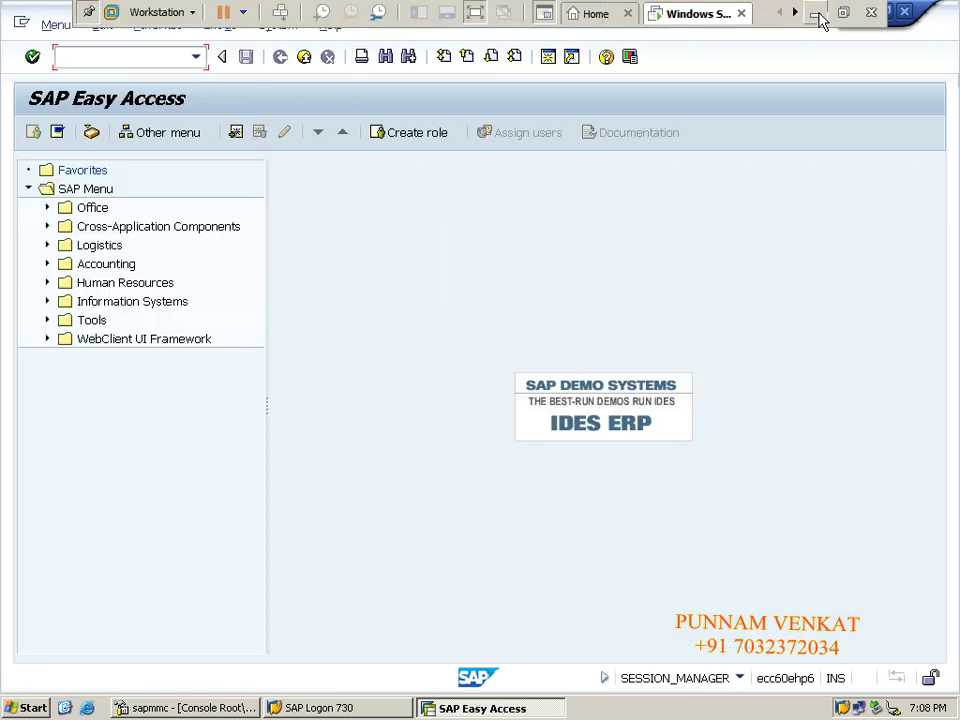
- Look up the VL01N step in the Excel notes sheet, then return to SAP
left_click(816, 14)
left_click(110, 340)
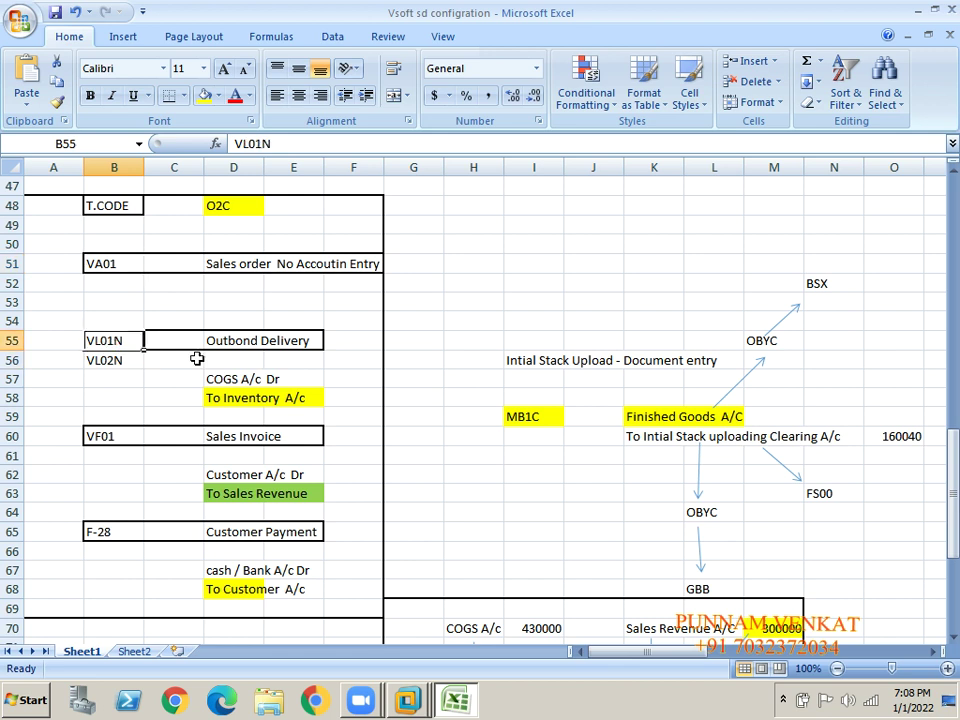
key("alt+Tab")
key("Tab")
key("Tab")
key("Tab")
key("Tab")
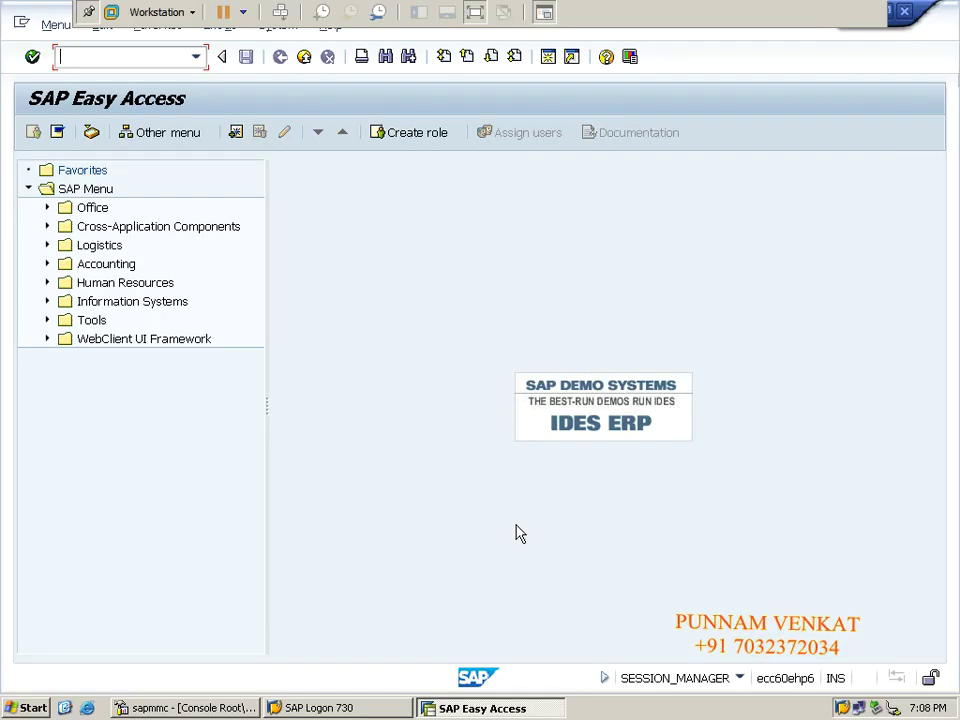
left_click(112, 60)
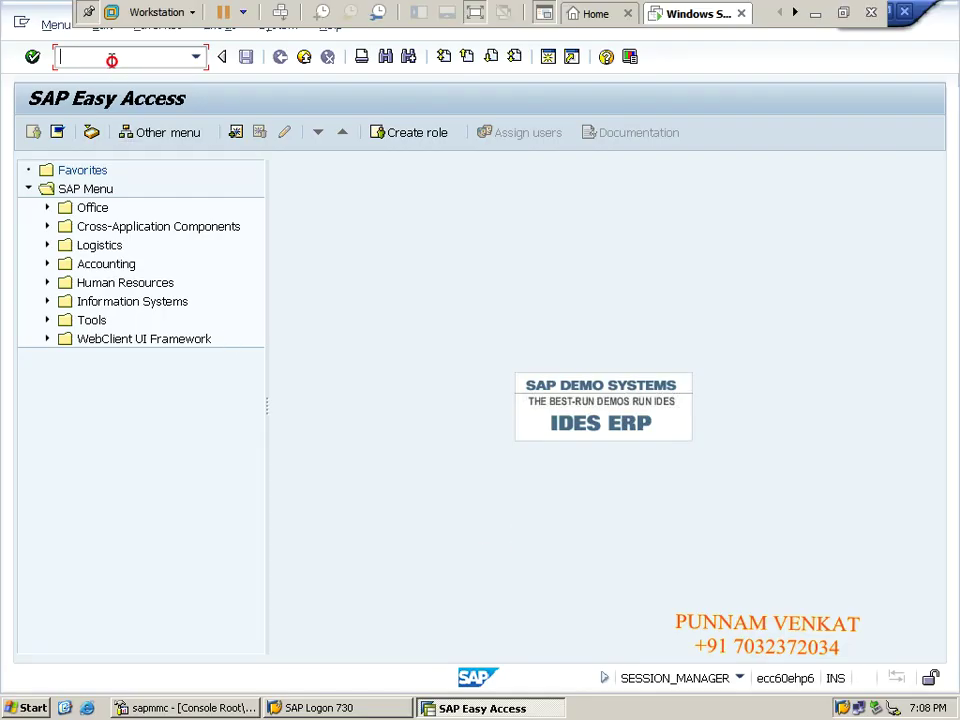
- Start a VL01N delivery for order 14404 at shipping point HMSP, selection date 03.01.2022
type("VL01N")
key("Return")
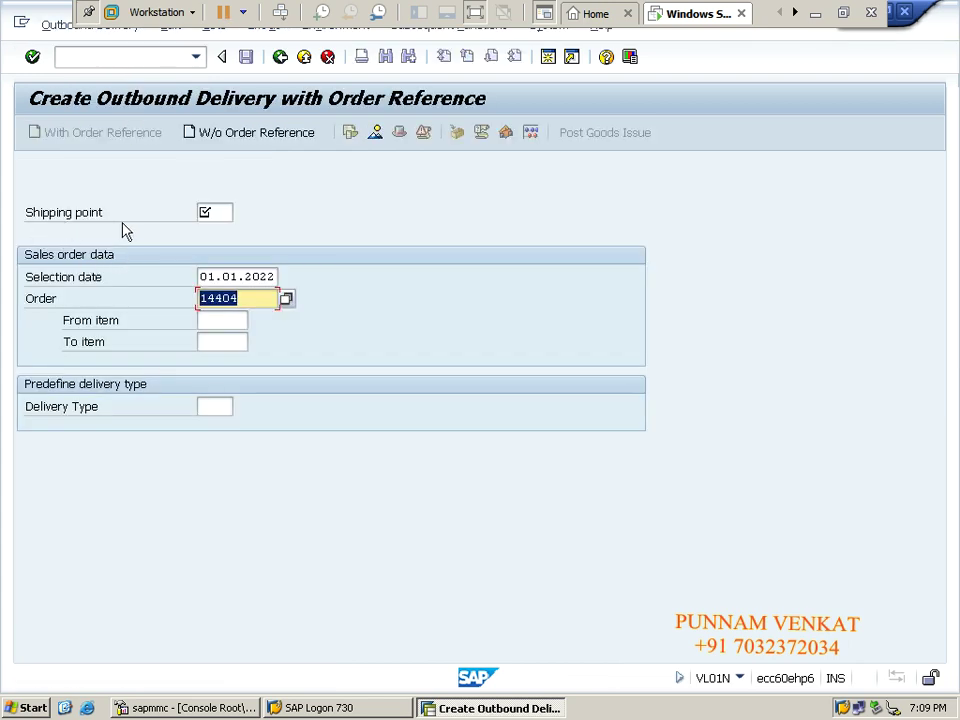
left_click(213, 216)
left_click(215, 229)
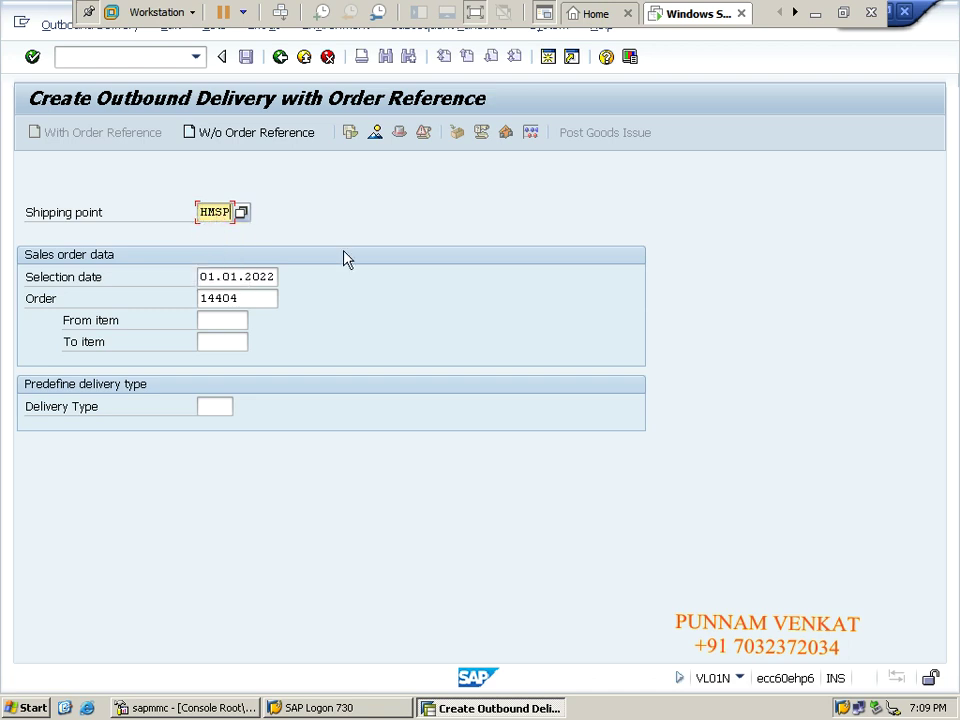
key("Tab")
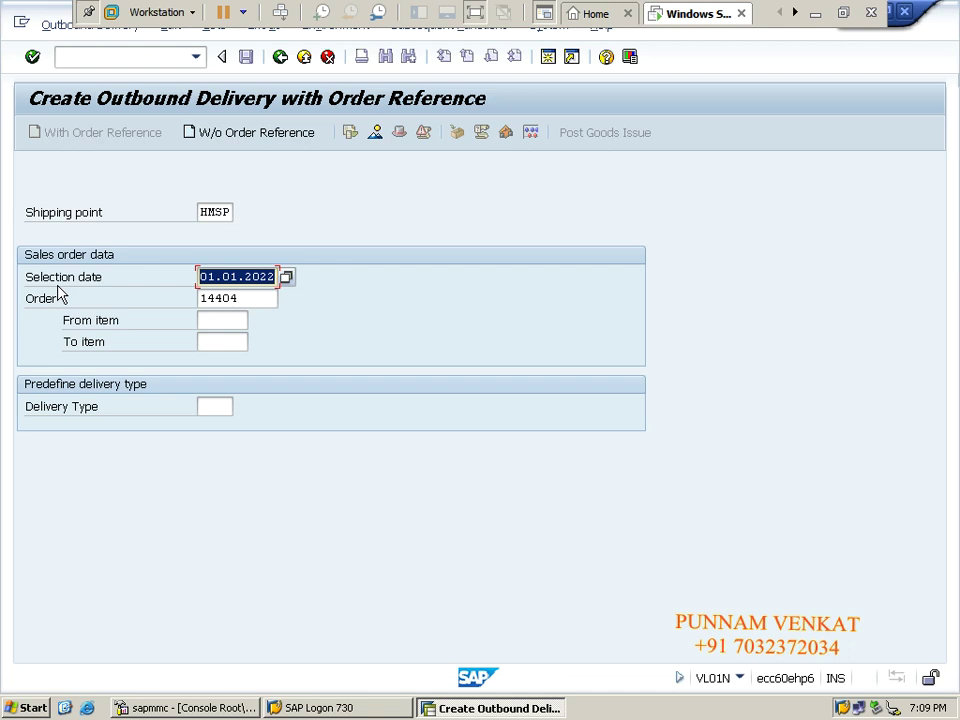
key("BackSpace")
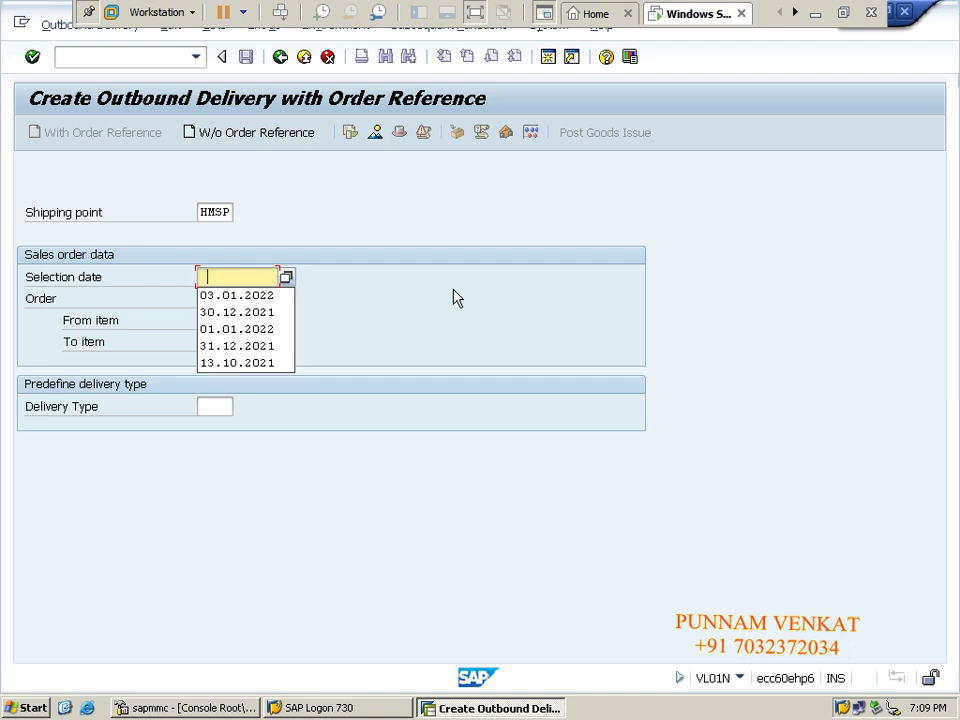
left_click(289, 296)
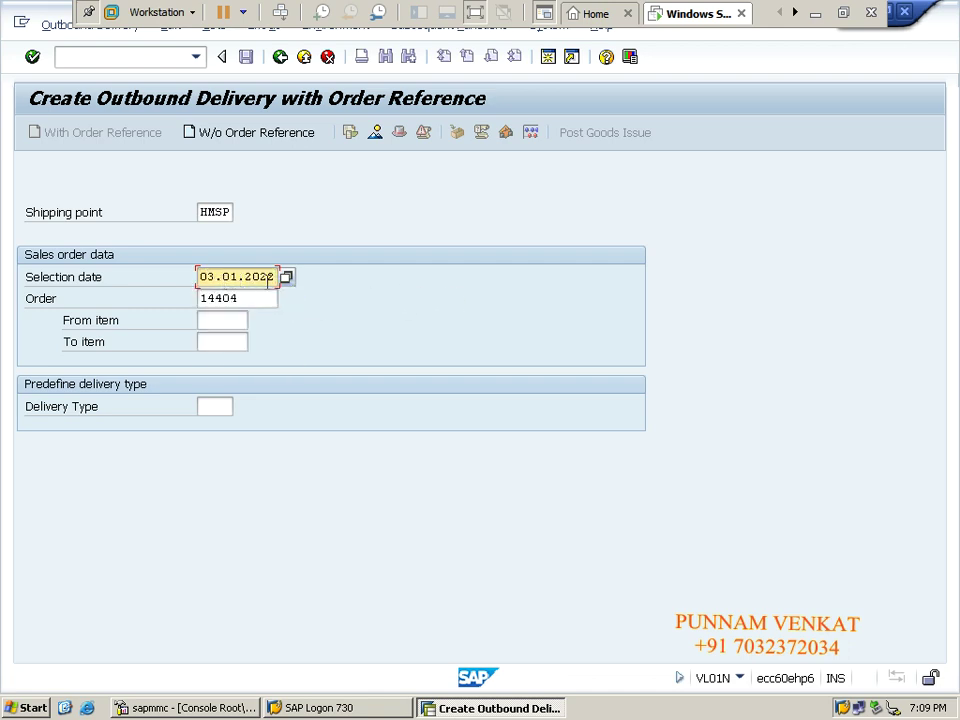
key("Tab")
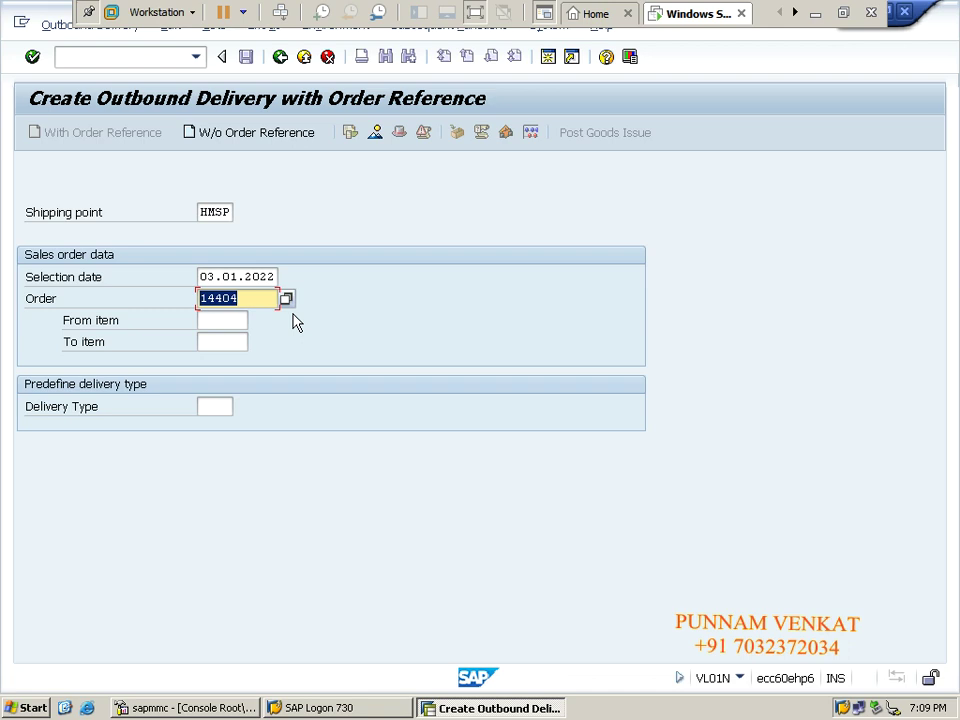
key("Return")
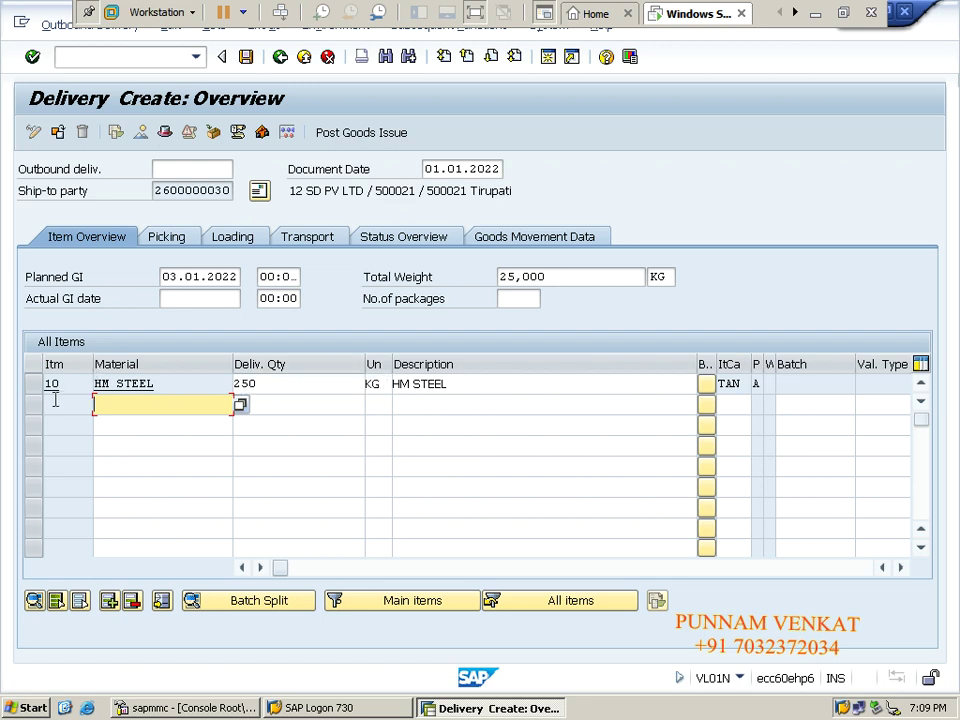
- Check item 10's delivery quantity of 250 and enter a picked quantity of 250
left_click(87, 386)
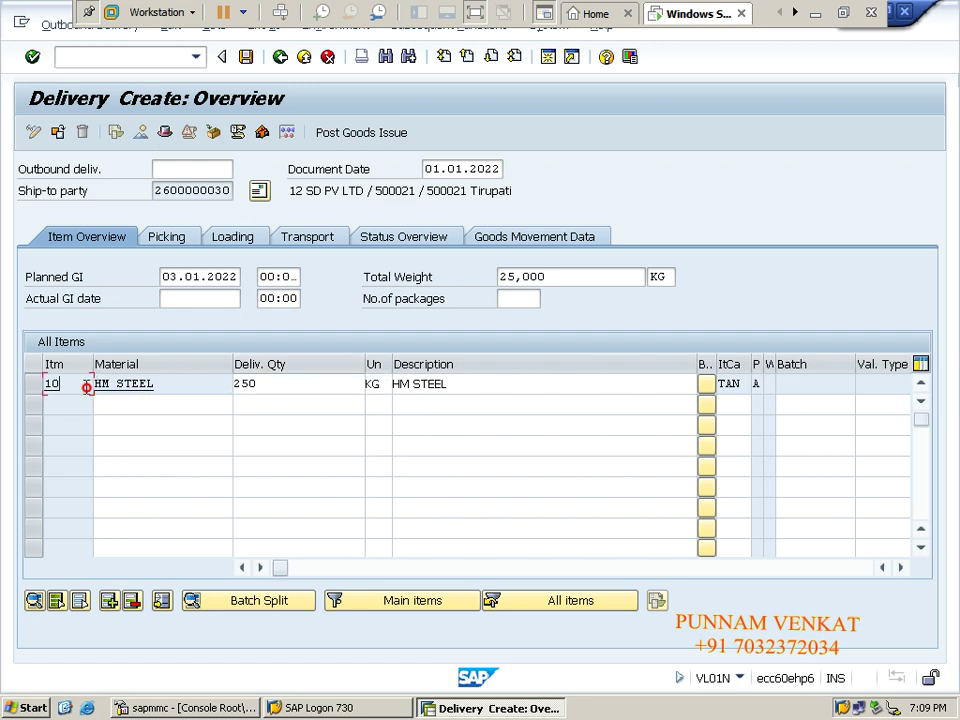
key("Tab")
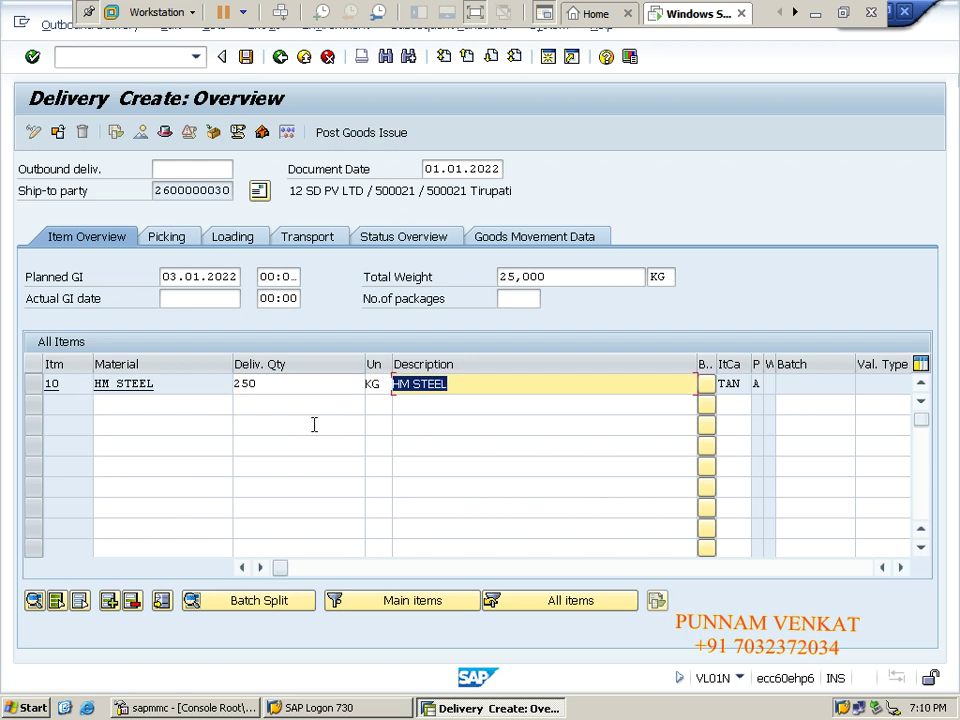
left_click(285, 384)
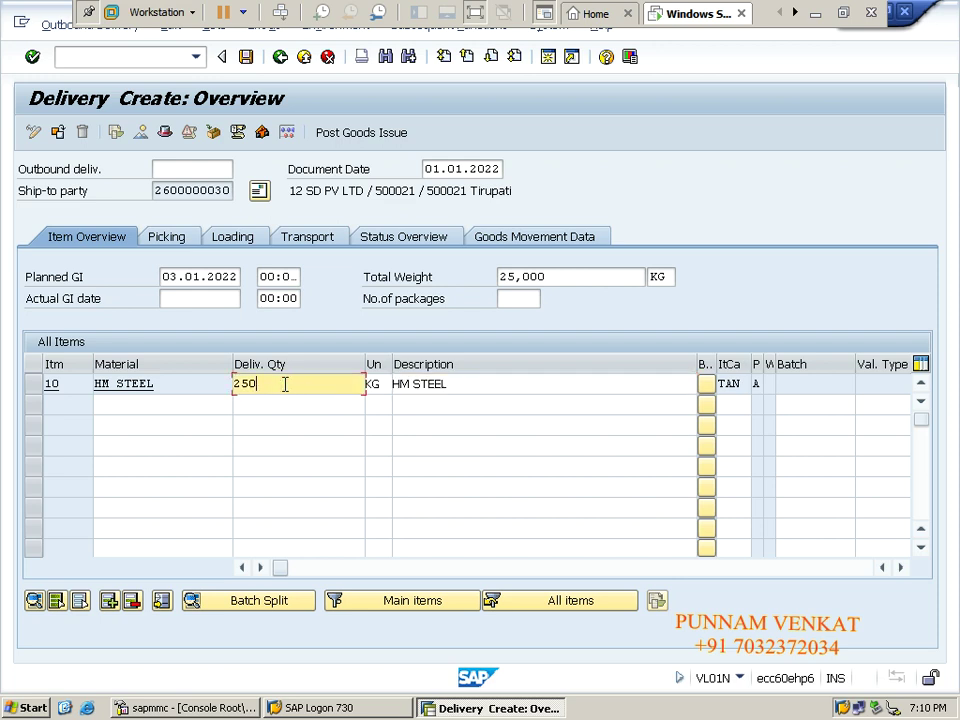
left_click_drag(270, 386, 228, 384)
left_click(268, 389)
left_click_drag(277, 385, 230, 384)
left_click(293, 386)
key("Tab")
key("Tab")
key("Tab")
key("Tab")
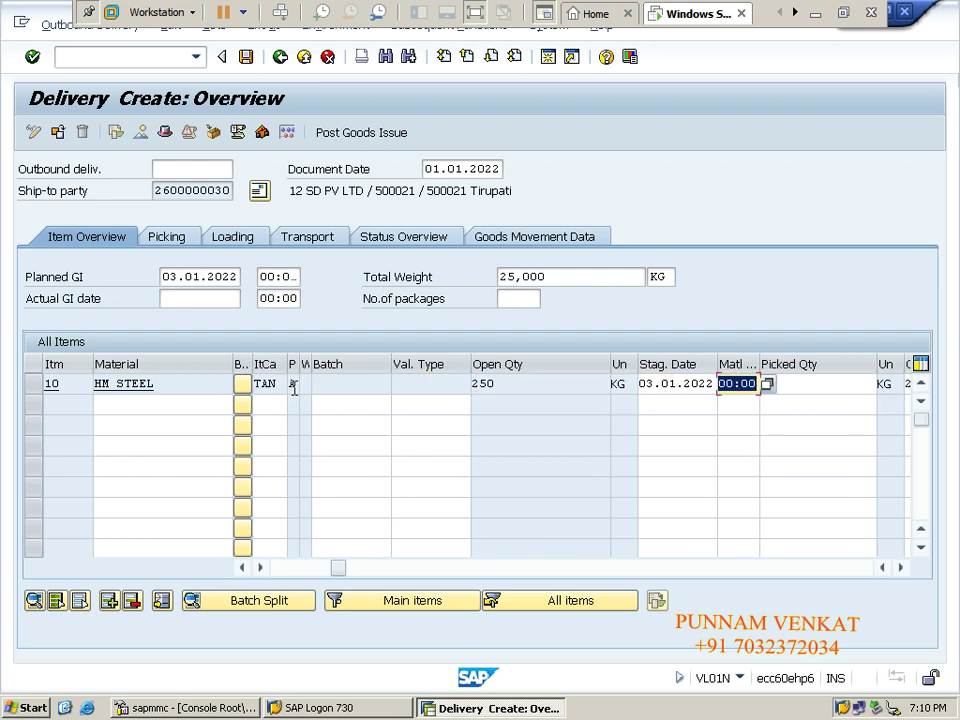
key("Tab")
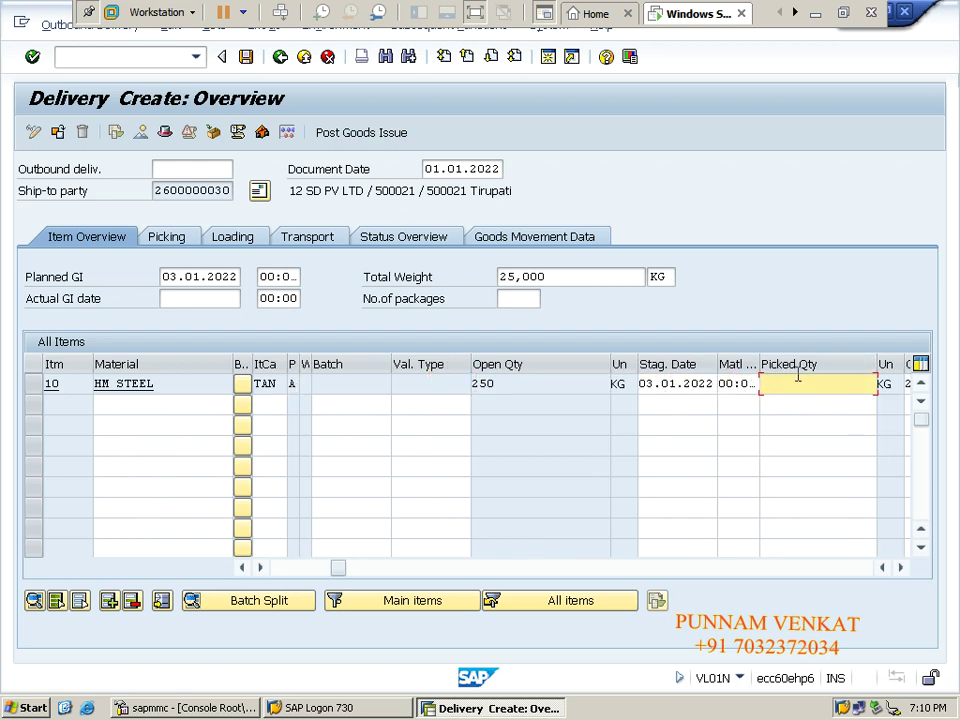
type("250")
key("Tab")
key("Tab")
key("Tab")
key("Tab")
key("Tab")
key("Tab")
key("Tab")
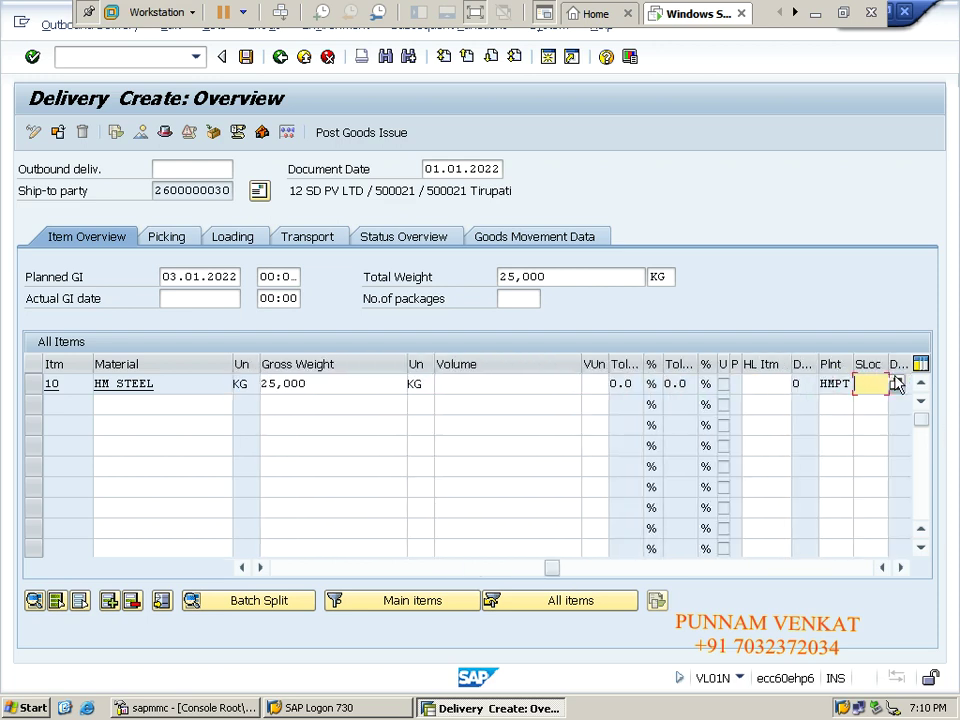
- Set item 10's storage location to HMFG in the widened SLoc column
scroll(884, 364, "right", 4)
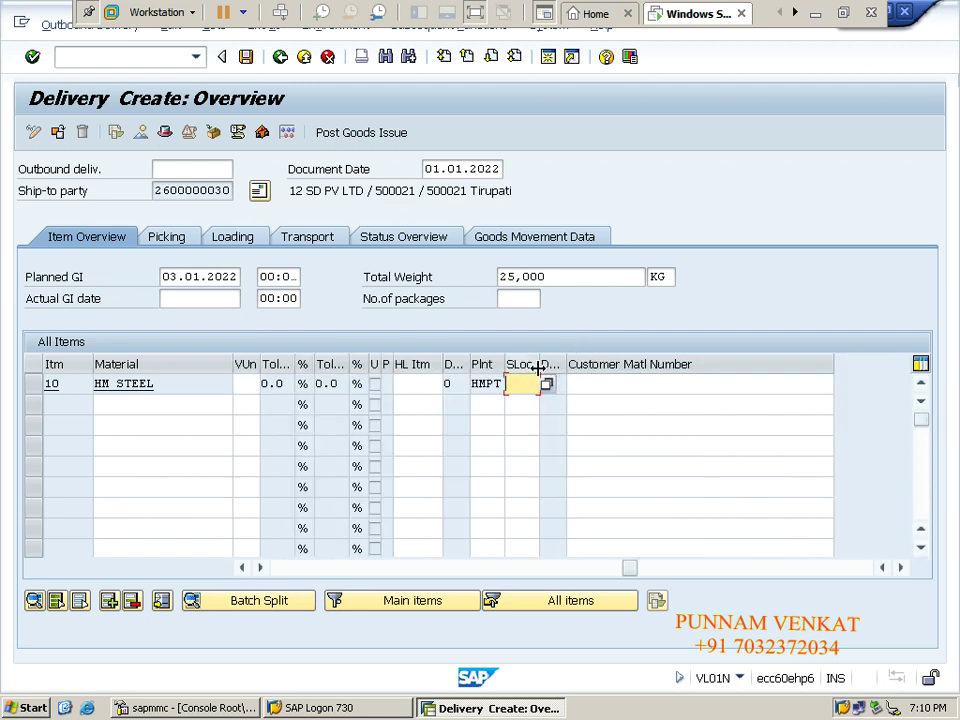
left_click_drag(539, 364, 652, 364)
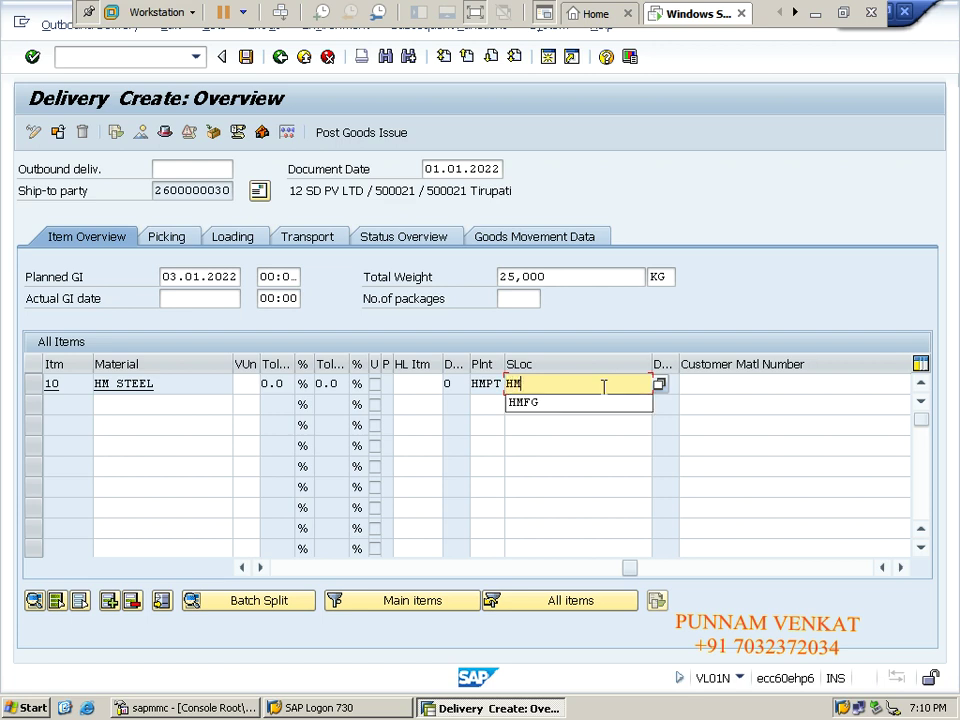
type("FG")
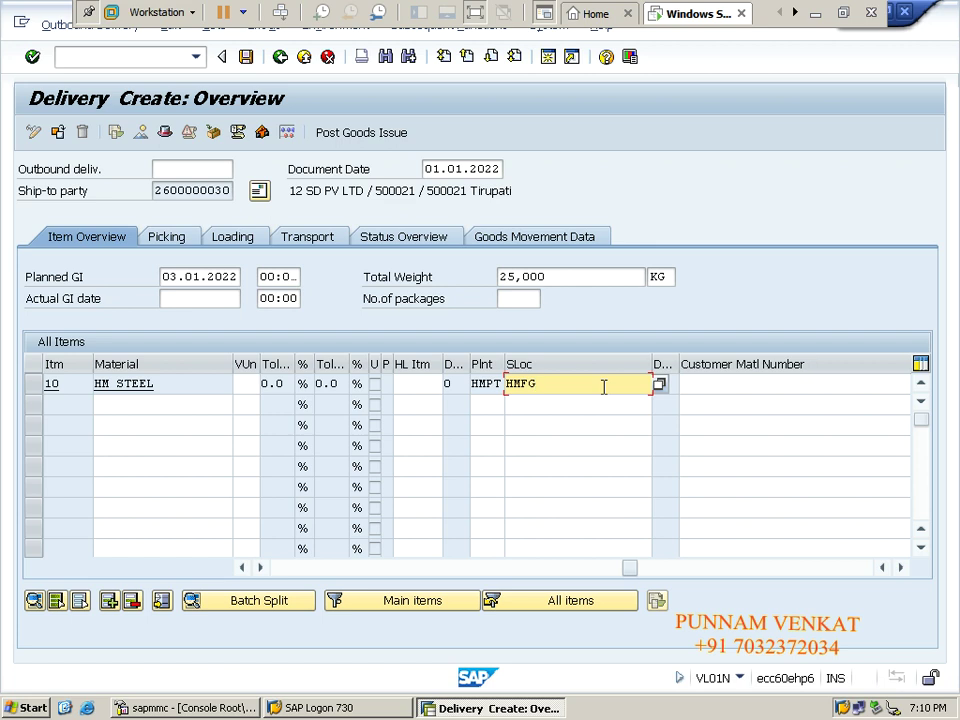
- Confirm picked quantity 250 for item 10 on the Picking tab and save the delivery
left_click(177, 246)
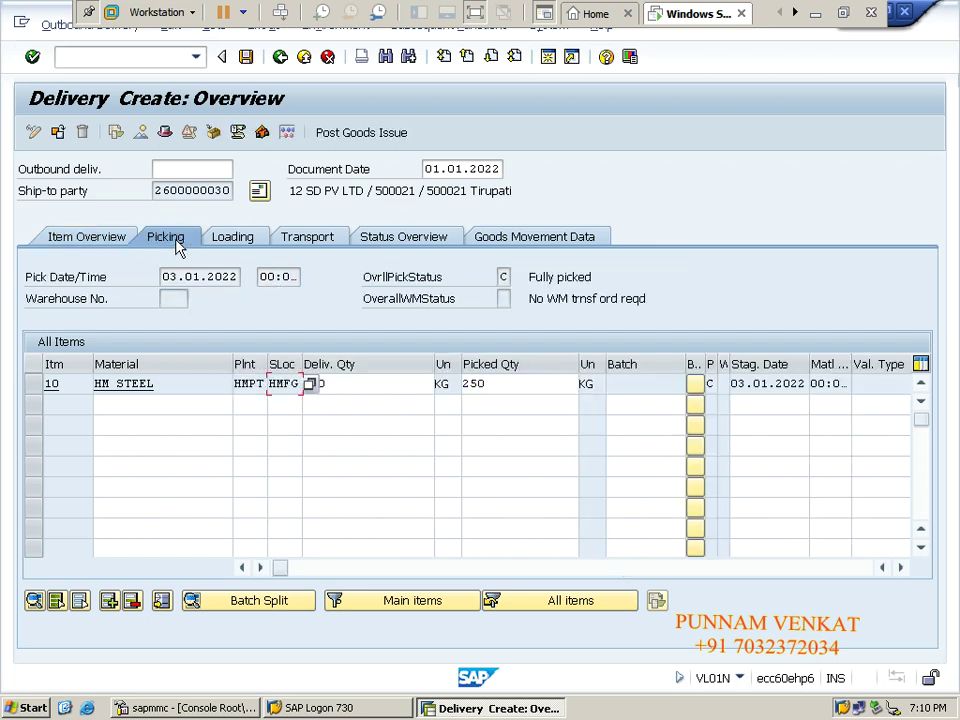
left_click(83, 388)
key("Tab")
key("Tab")
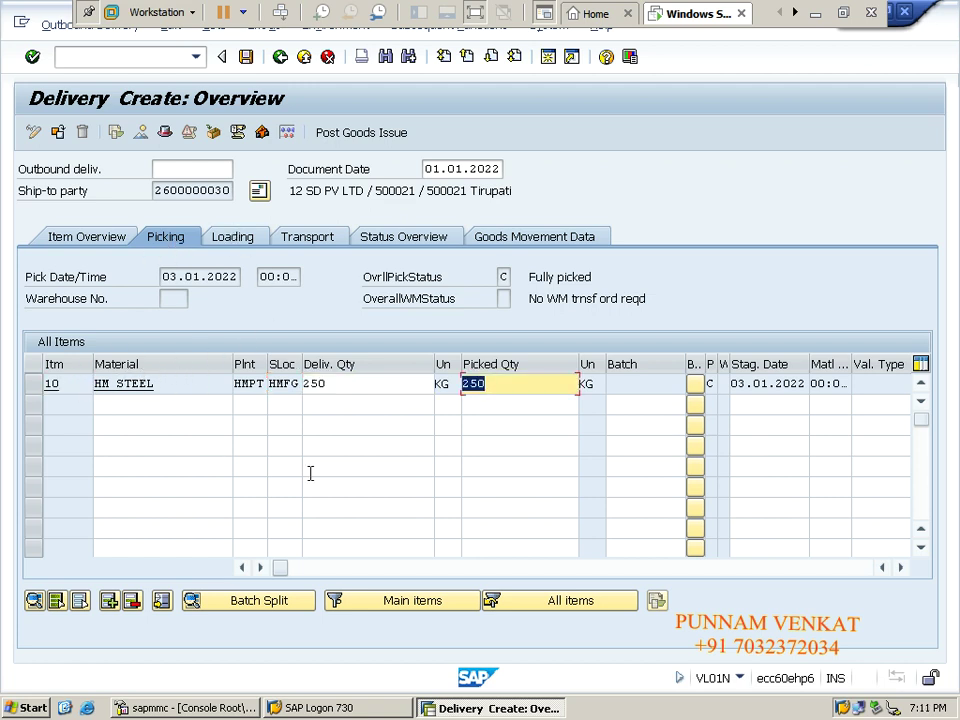
left_click(344, 388)
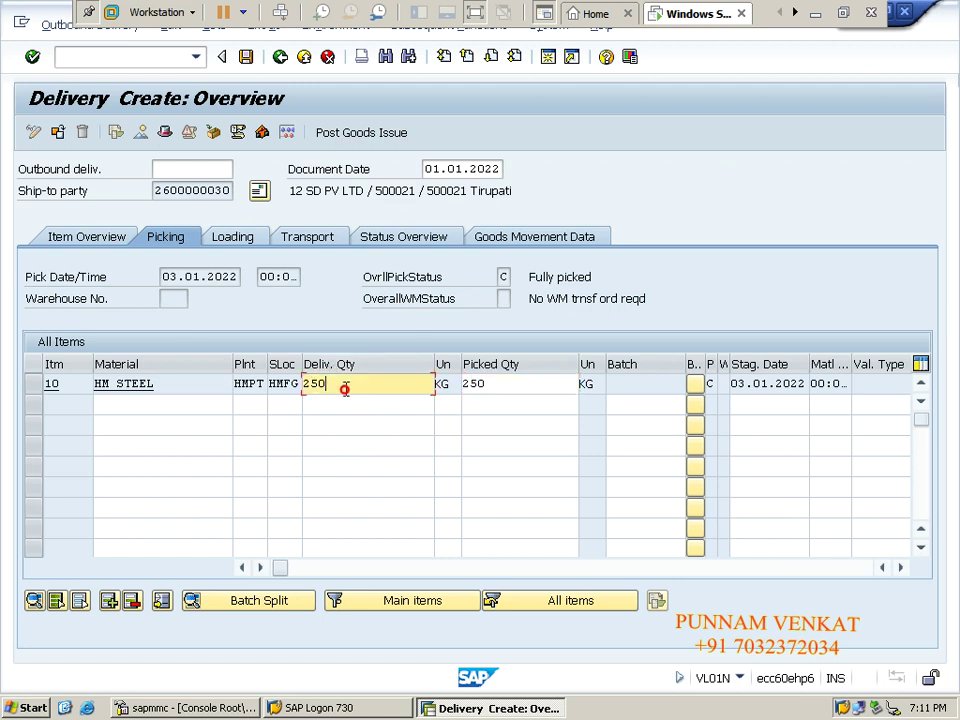
left_click(496, 384)
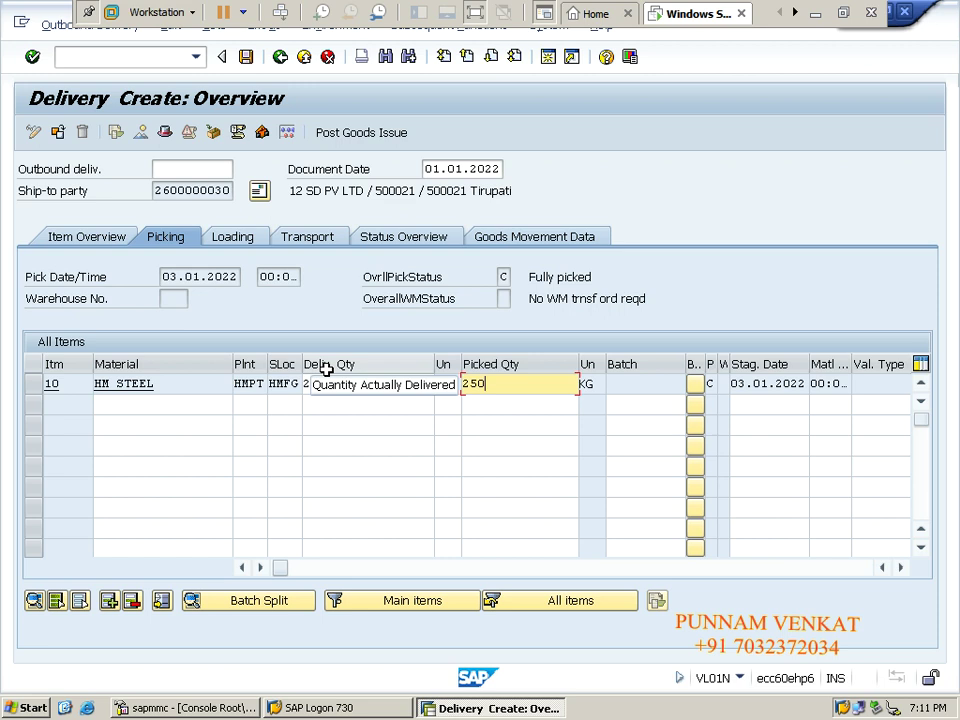
key("Return")
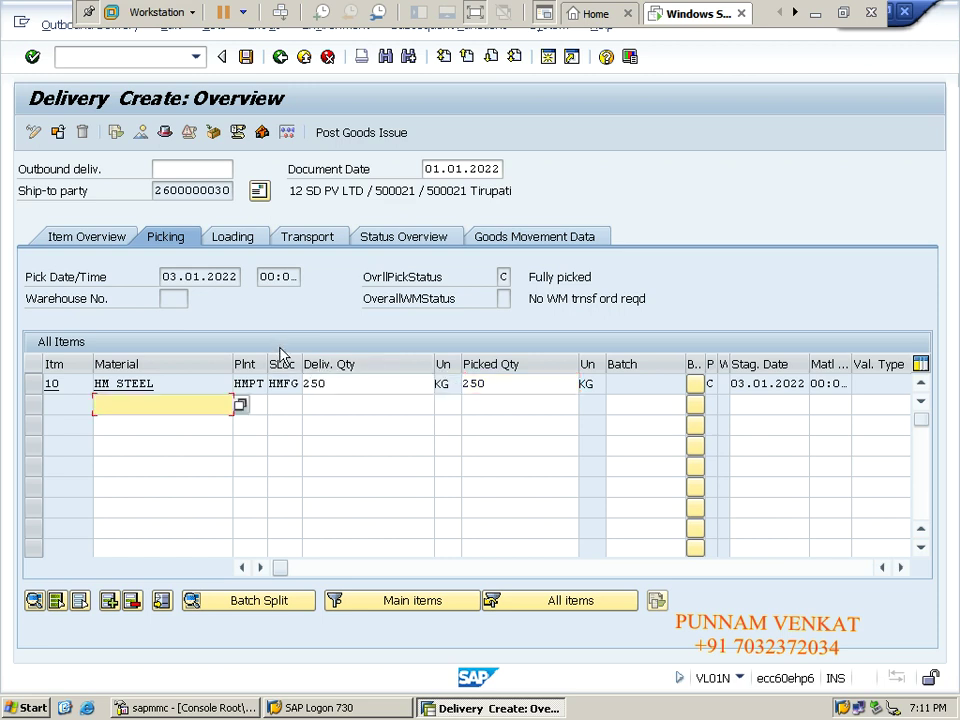
left_click(245, 64)
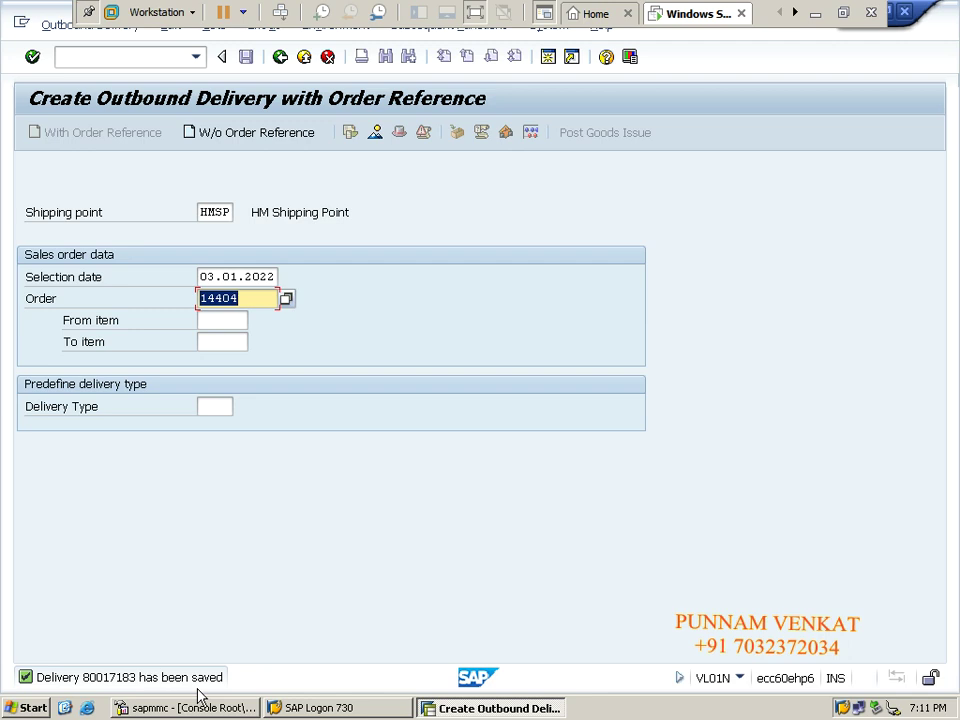
- Read the full saved message, highlight delivery number 80017183, then close the message window
left_click(100, 680)
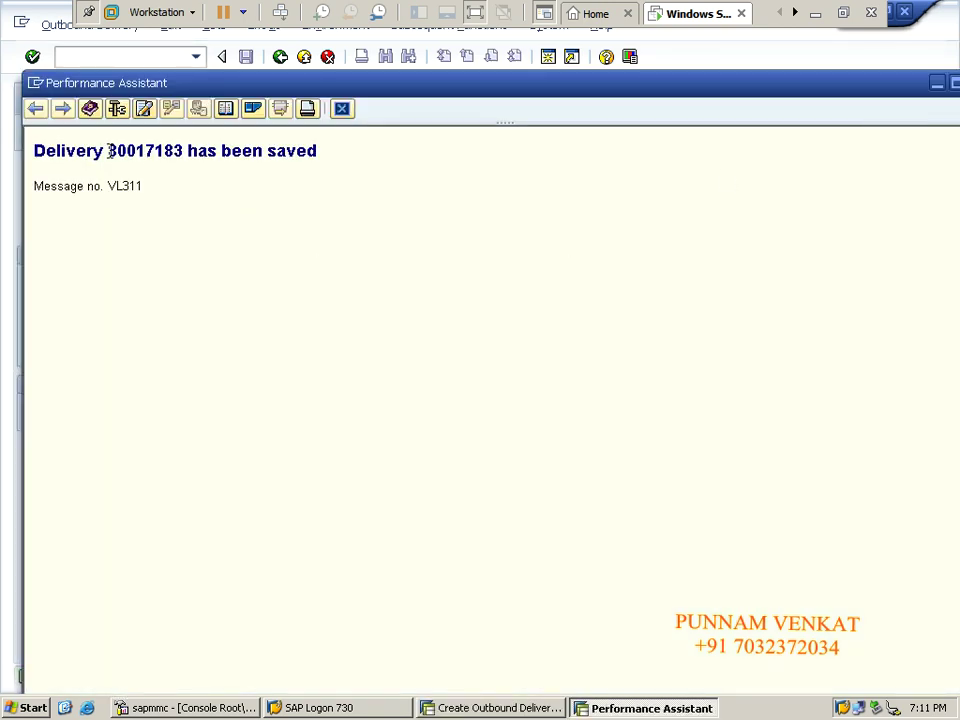
double_click(112, 151)
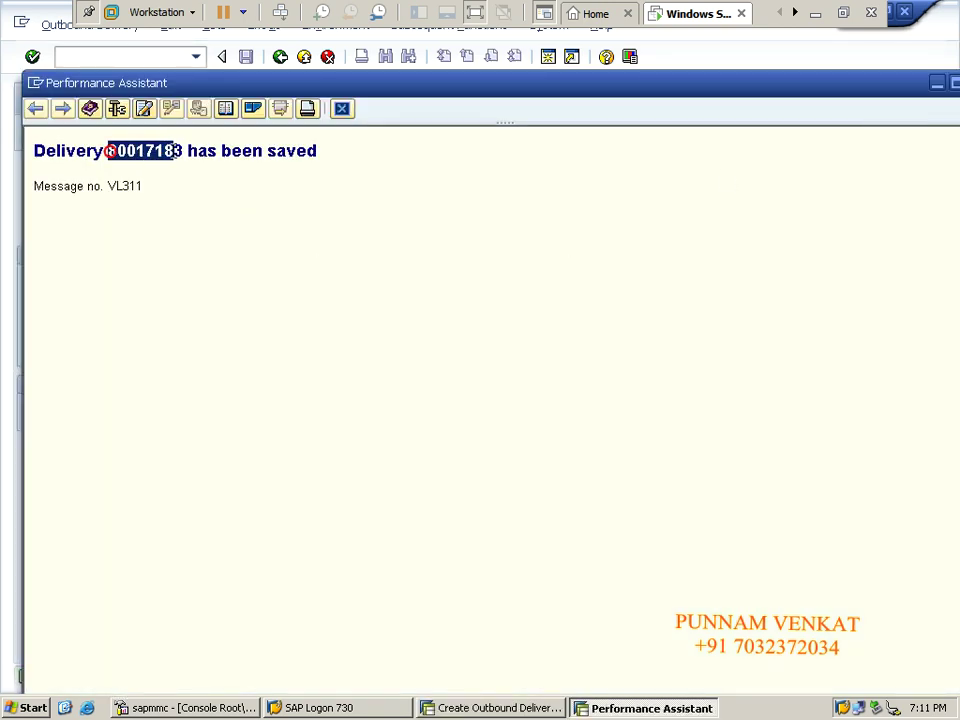
left_click_drag(112, 151, 182, 160)
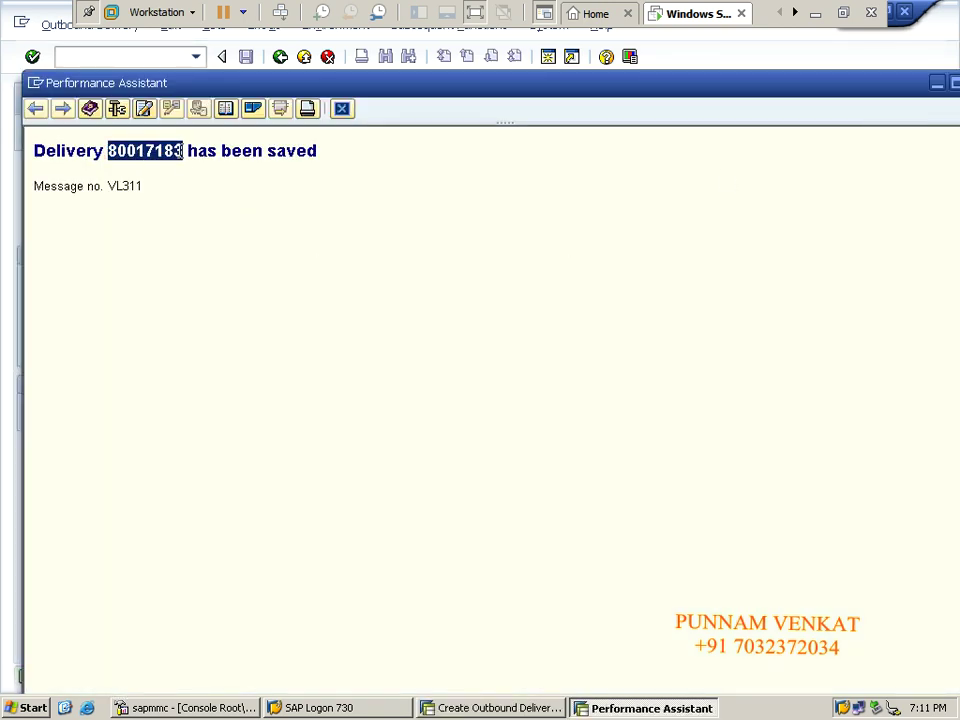
double_click(810, 92)
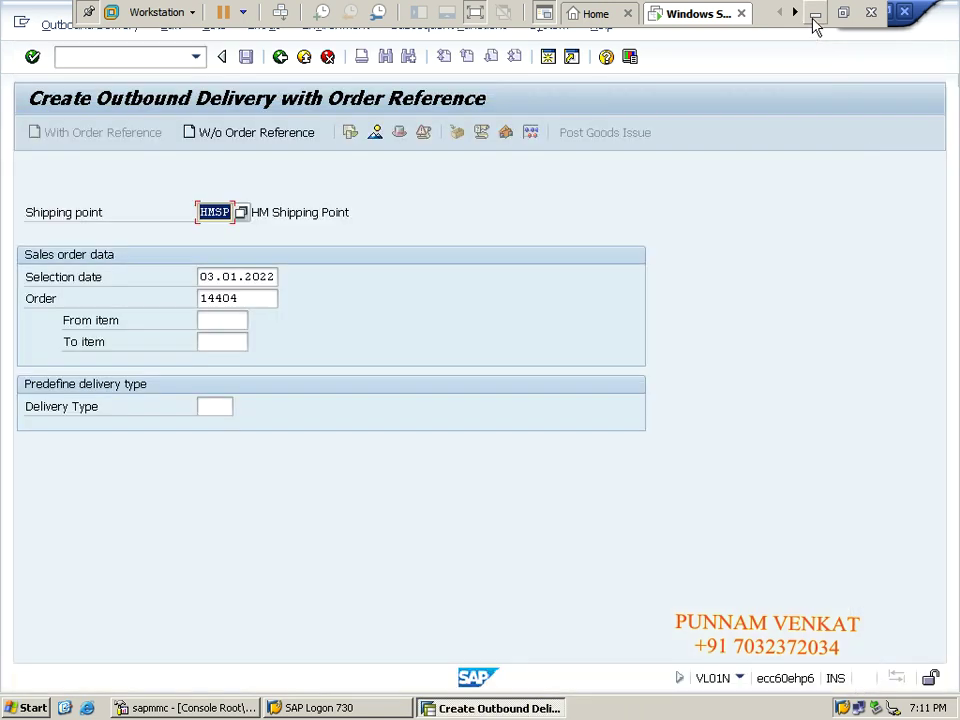
left_click(815, 13)
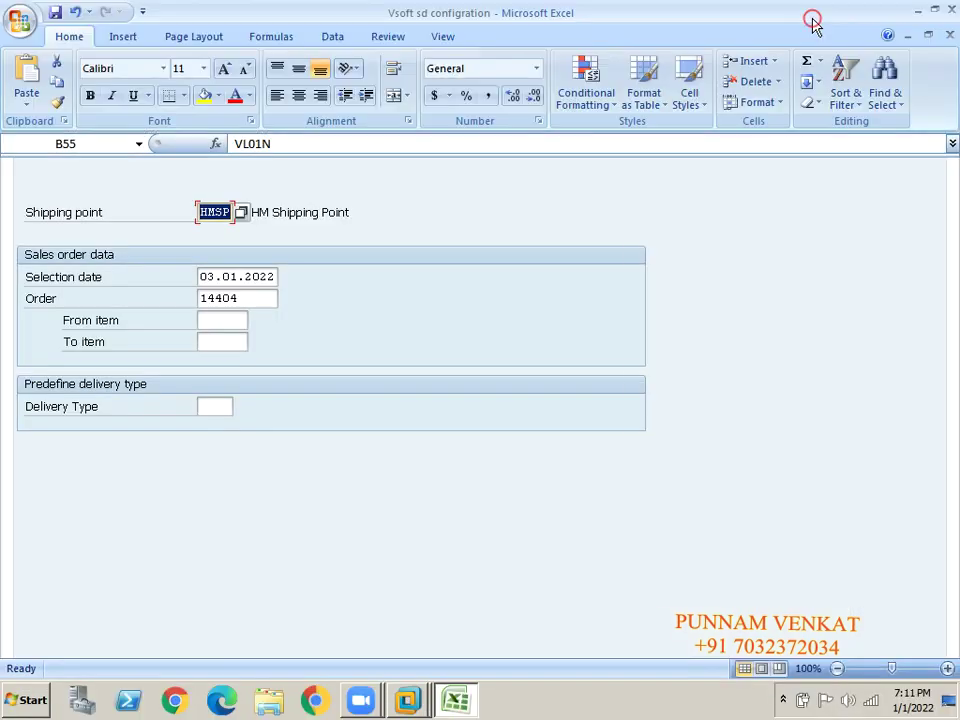
- Enter the label 'Post goods issue' in cell D56 next to VL02N
left_click(104, 356)
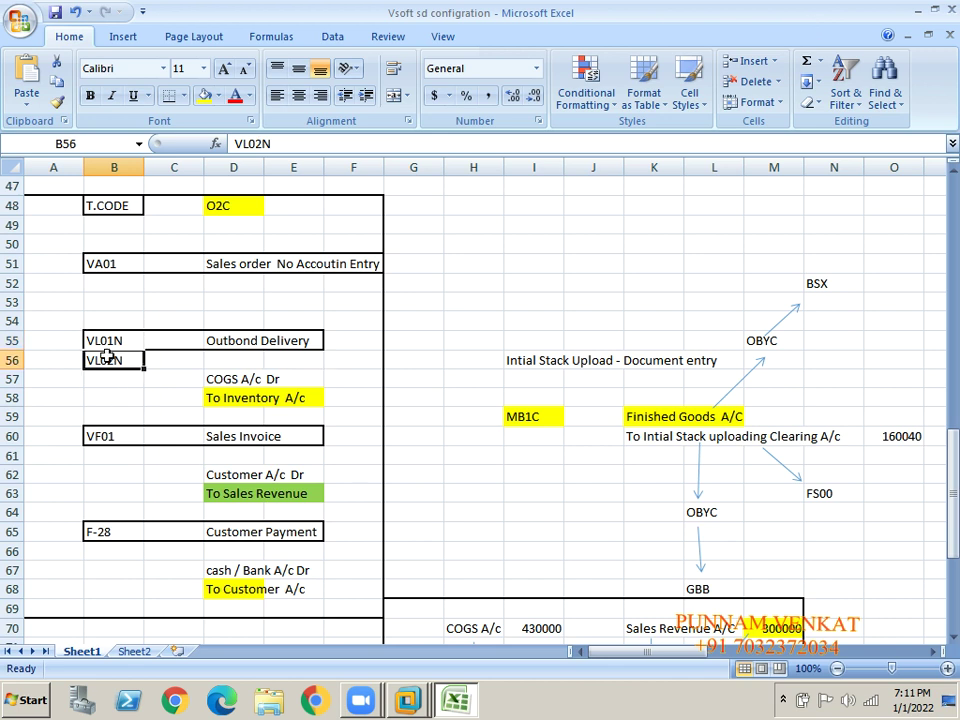
key("Right")
key("Right")
type("Post")
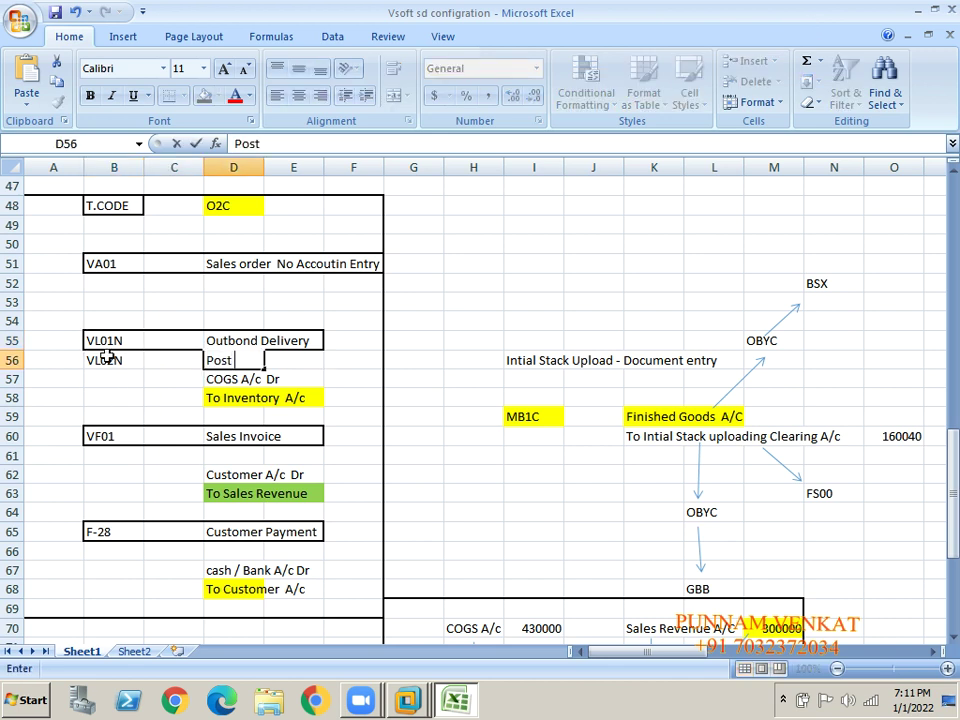
type(" goods issue")
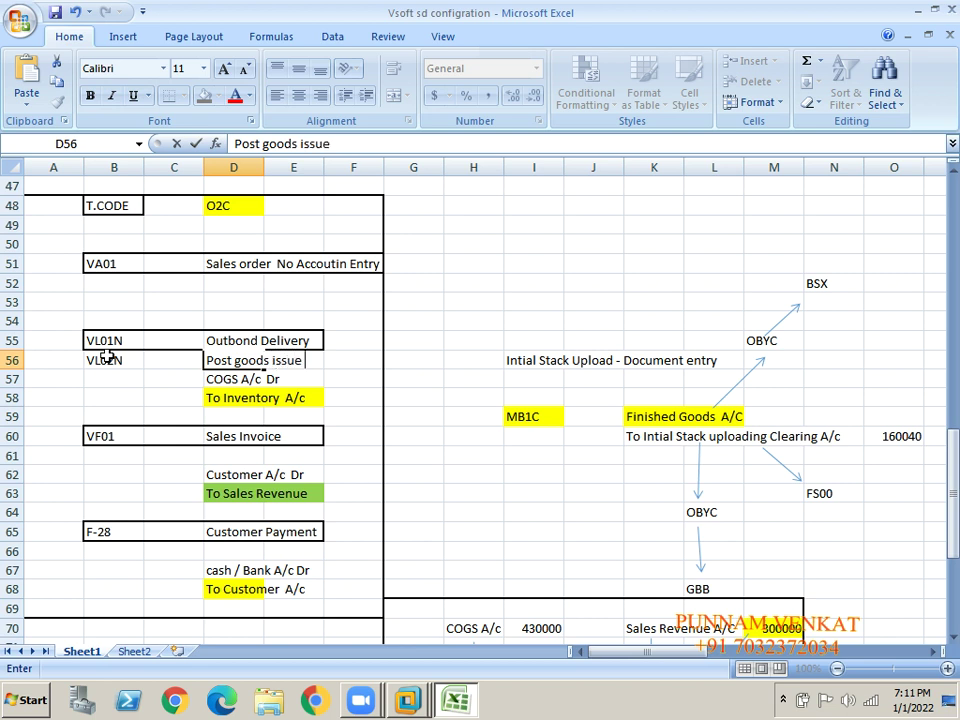
key("Return")
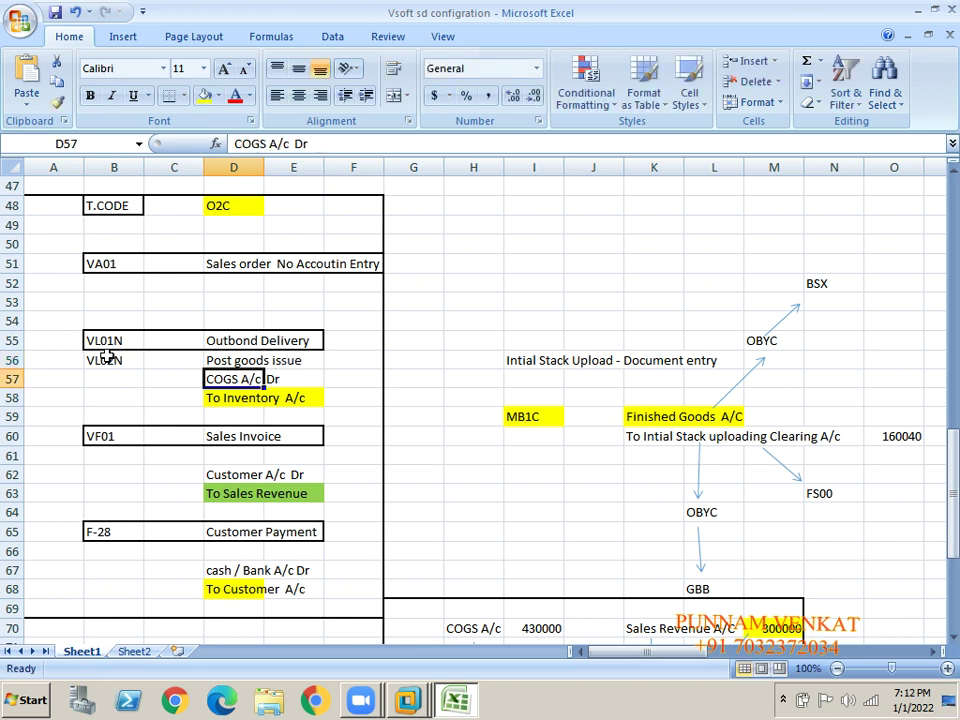
- Give cells B56:E56 a thick box border
left_click(104, 375)
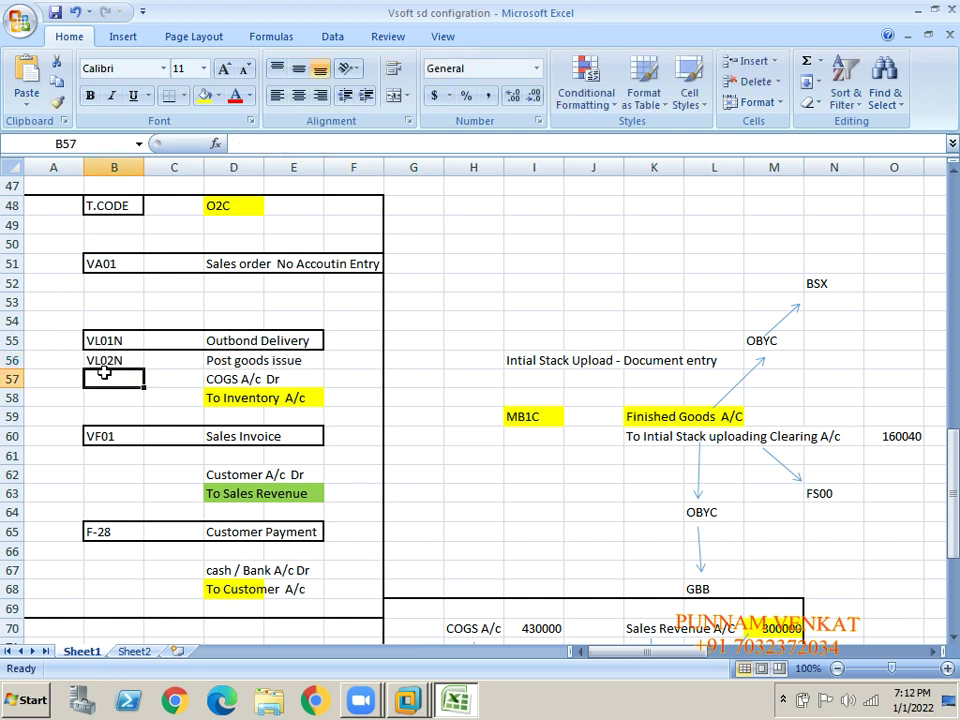
left_click(104, 360)
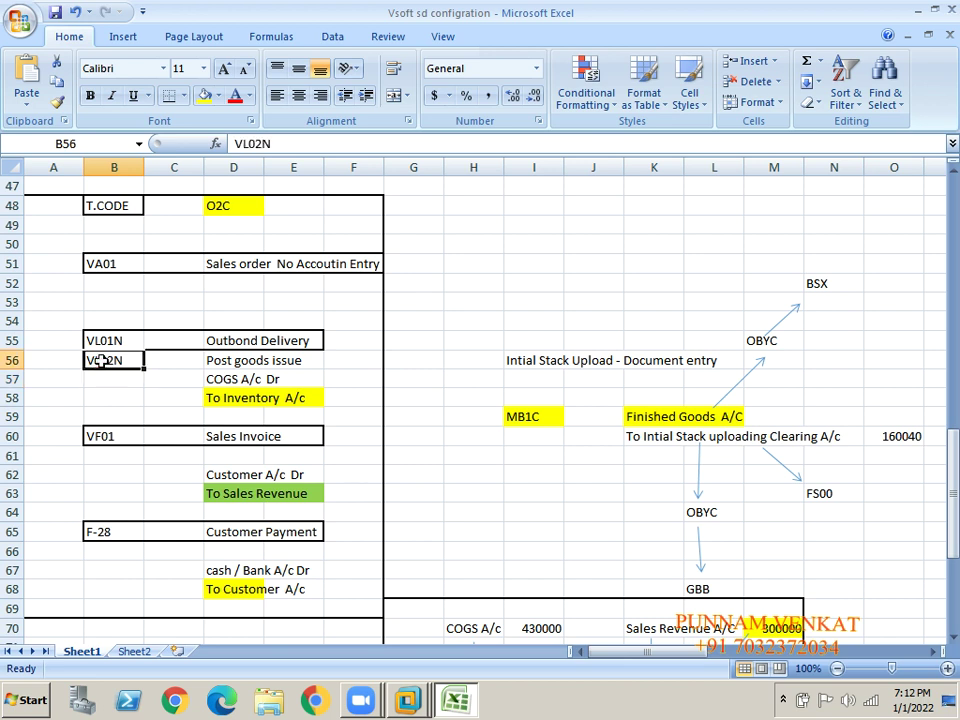
left_click_drag(104, 360, 293, 360)
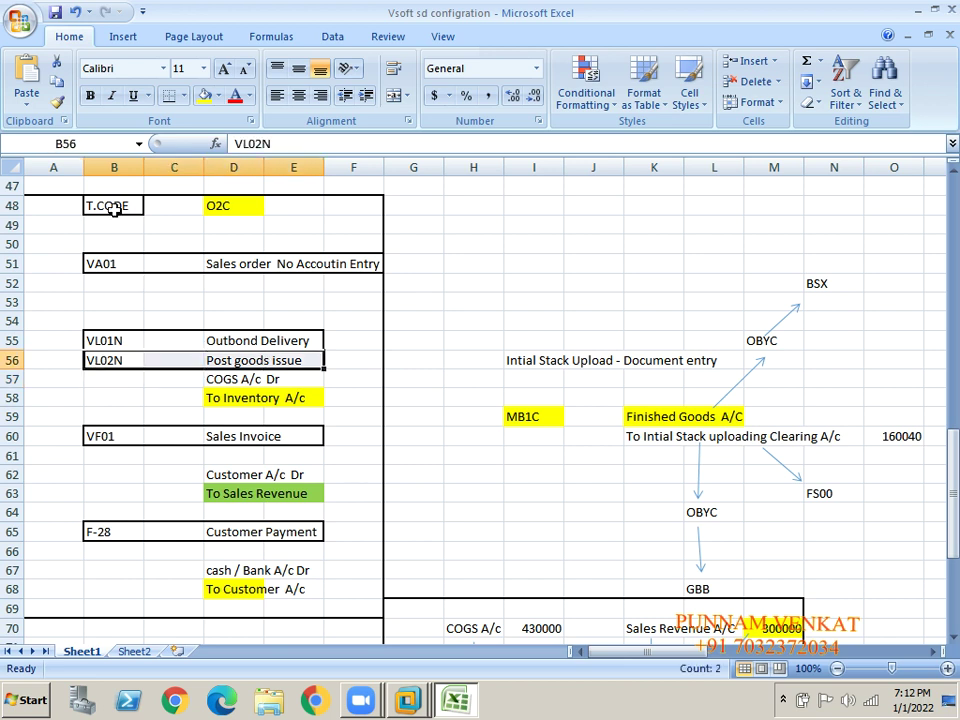
left_click(184, 96)
left_click(190, 285)
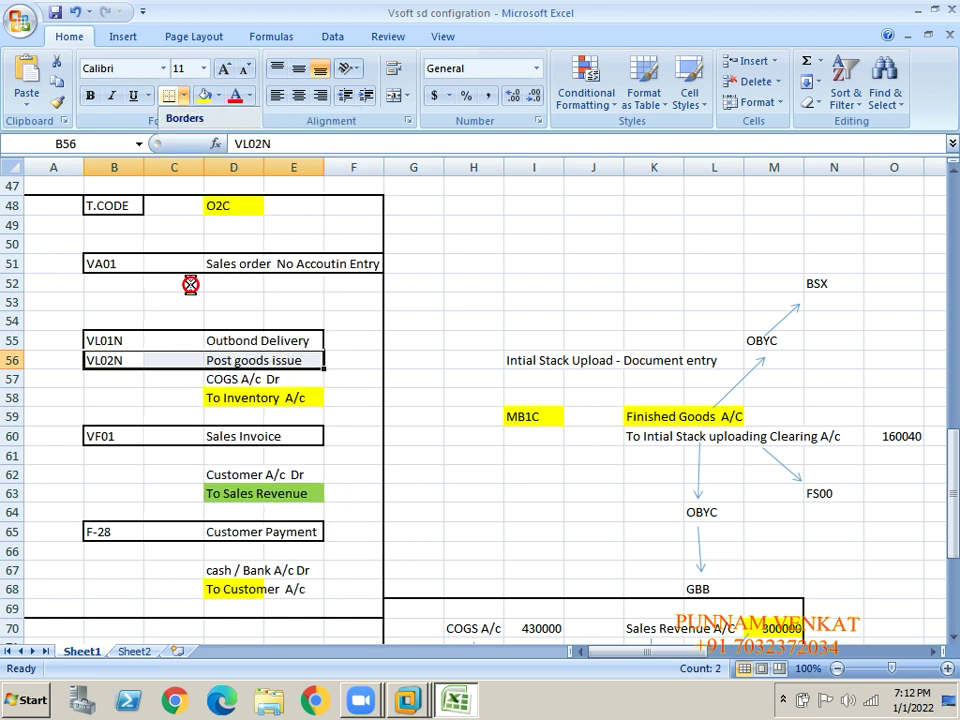
left_click(428, 365)
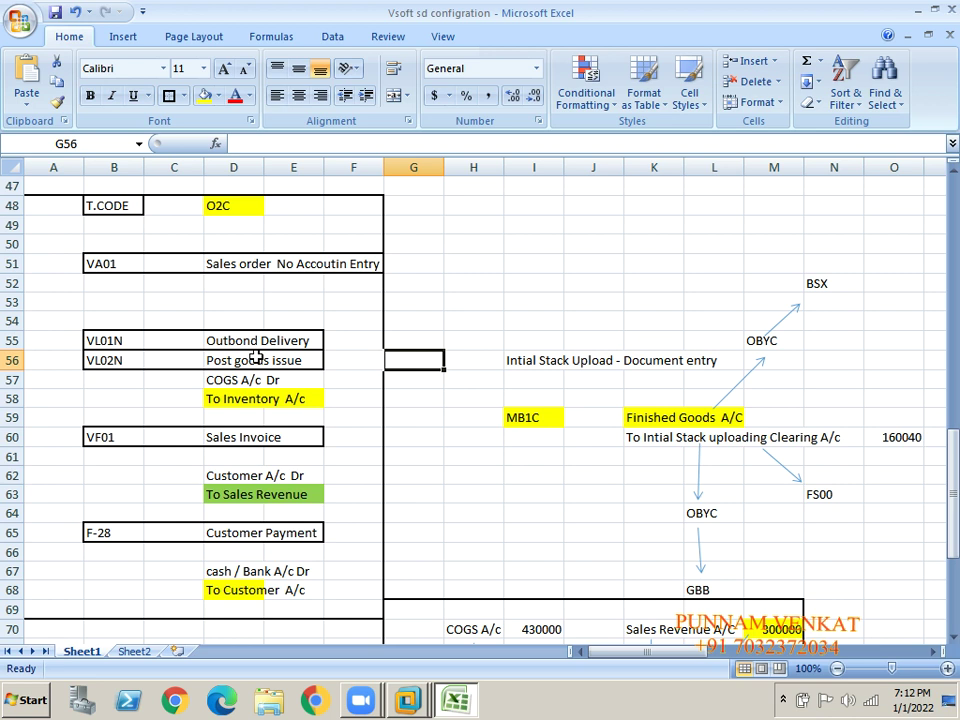
- Copy the VL02N code from cell B56 and return to SAP
left_click(135, 261)
left_click(122, 339)
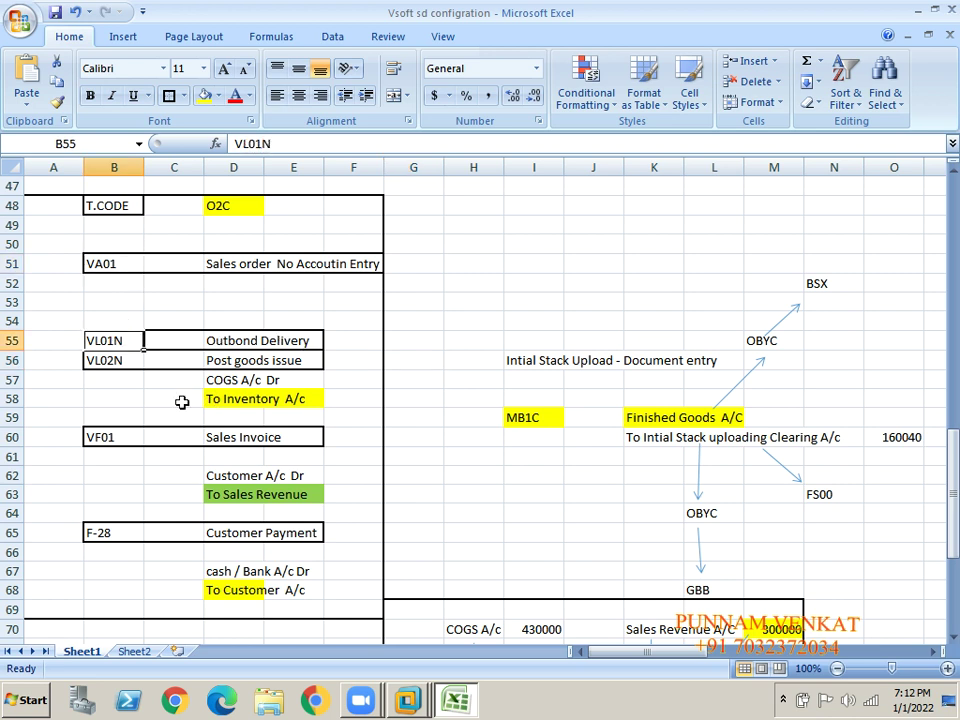
left_click(88, 365)
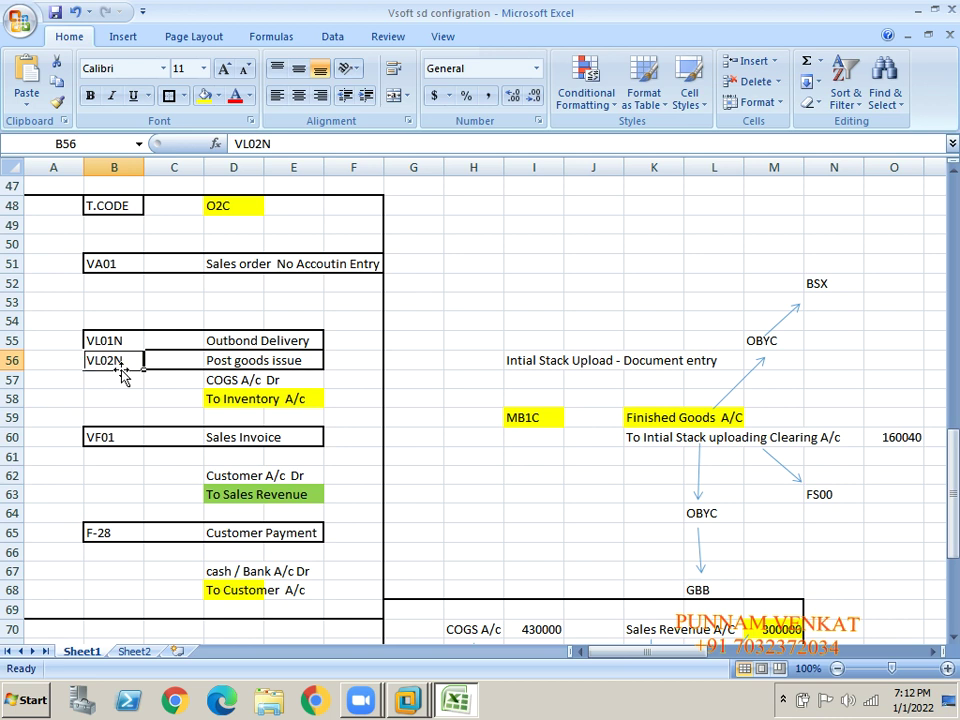
key("ctrl+c")
key("alt+Tab")
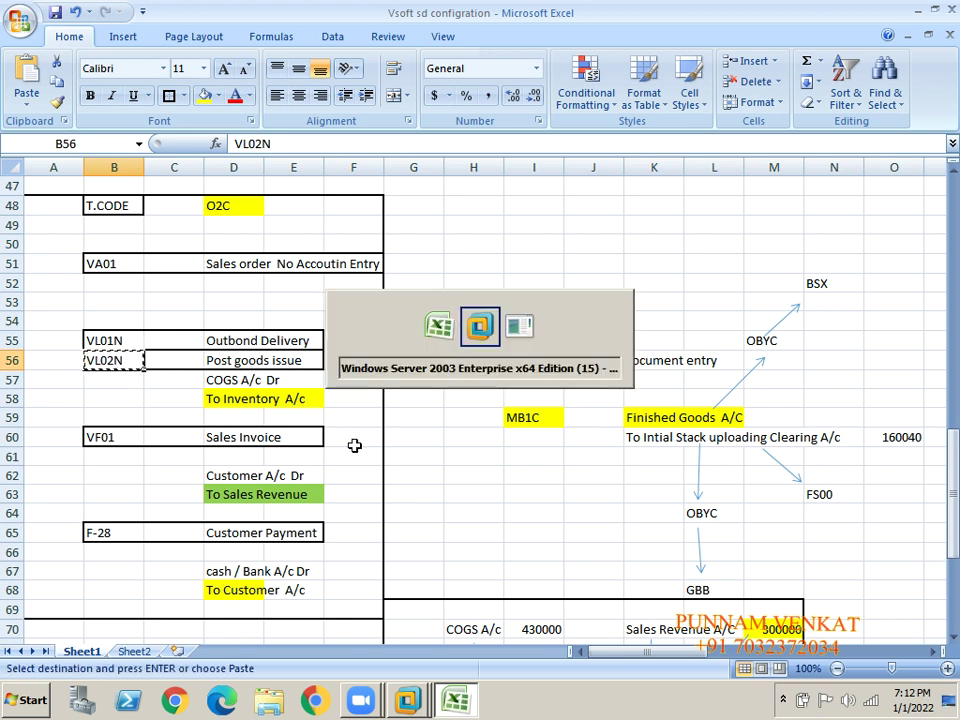
- Open delivery 80017183 in VL02N and post its goods issue
left_click(126, 57)
type("/N")
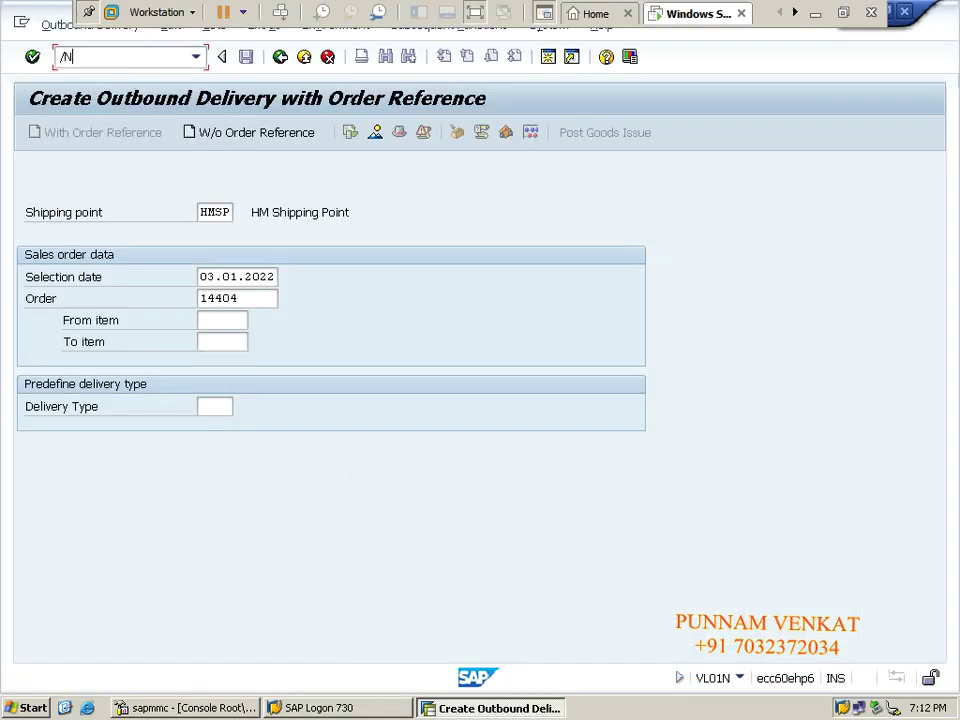
key("Return")
type("VL02N")
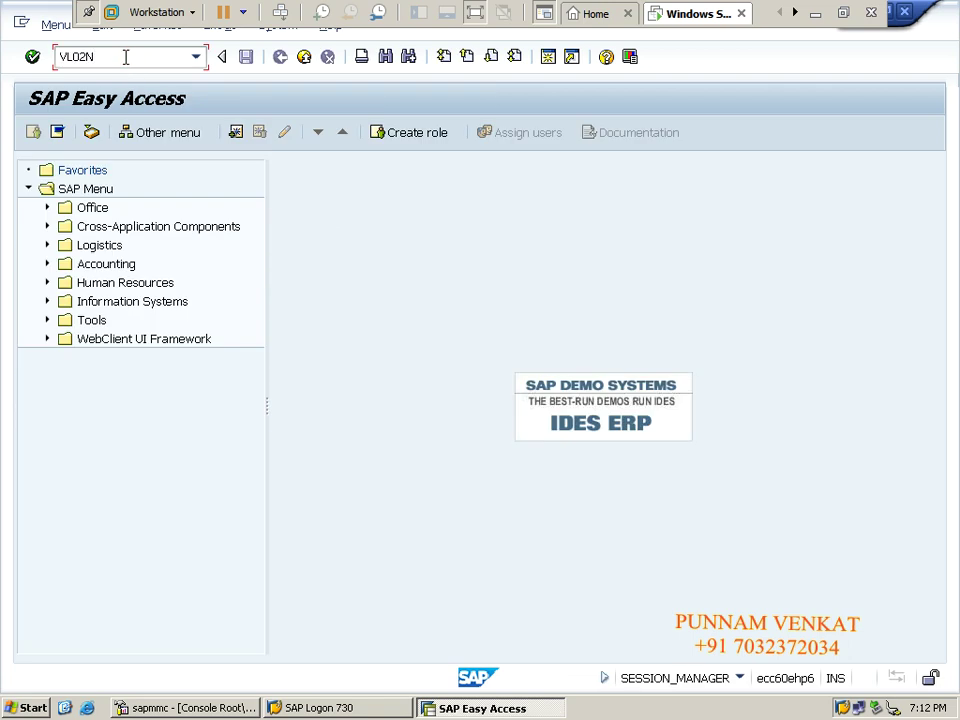
key("Return")
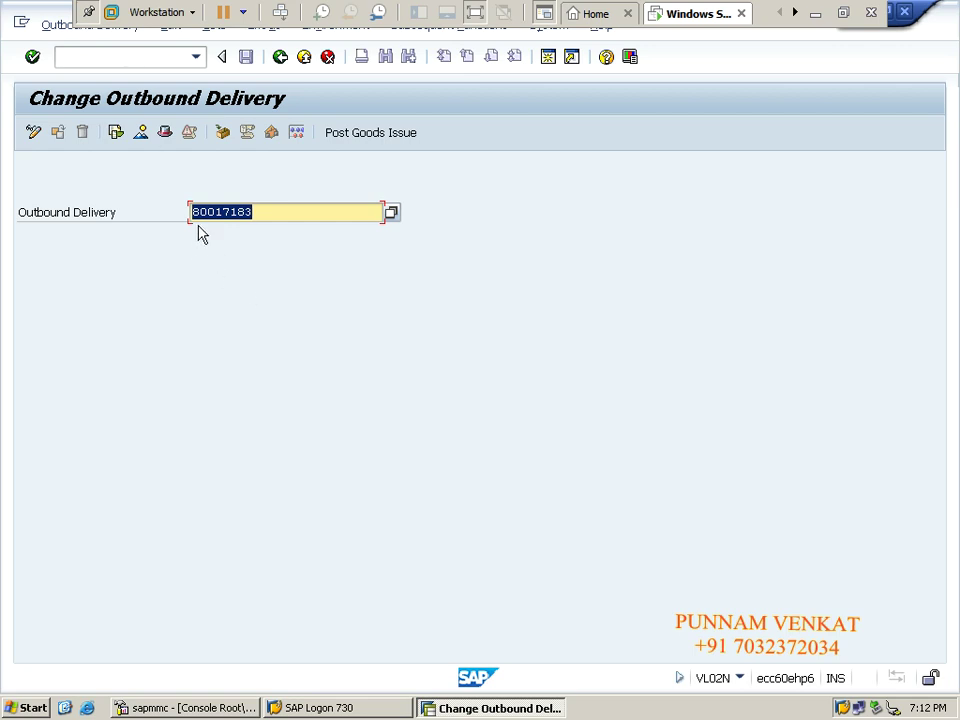
left_click(262, 212)
key("Return")
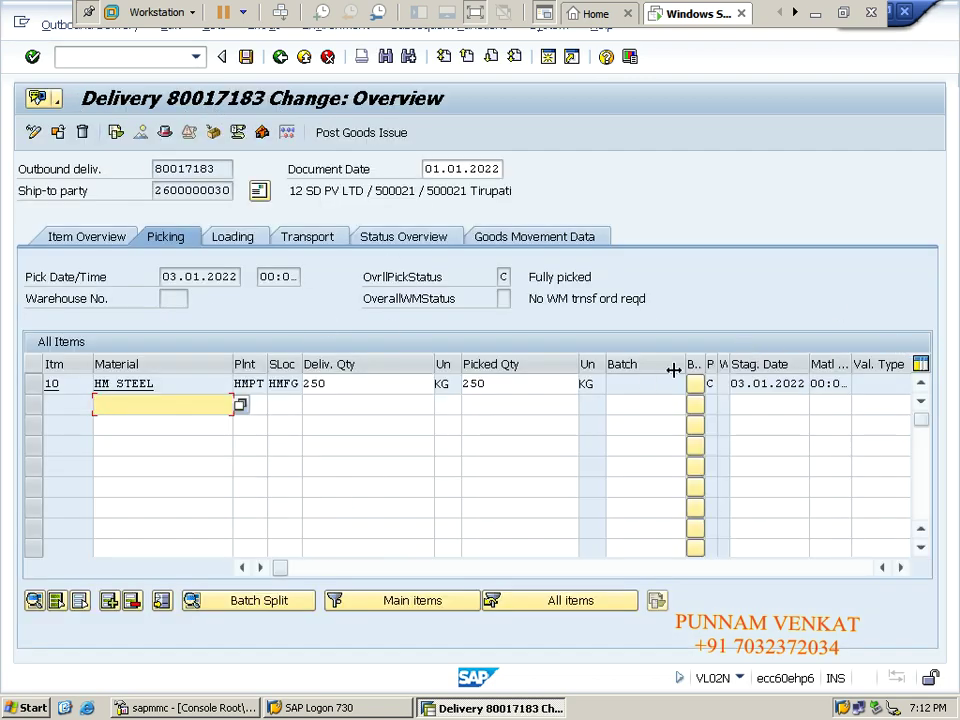
left_click(369, 141)
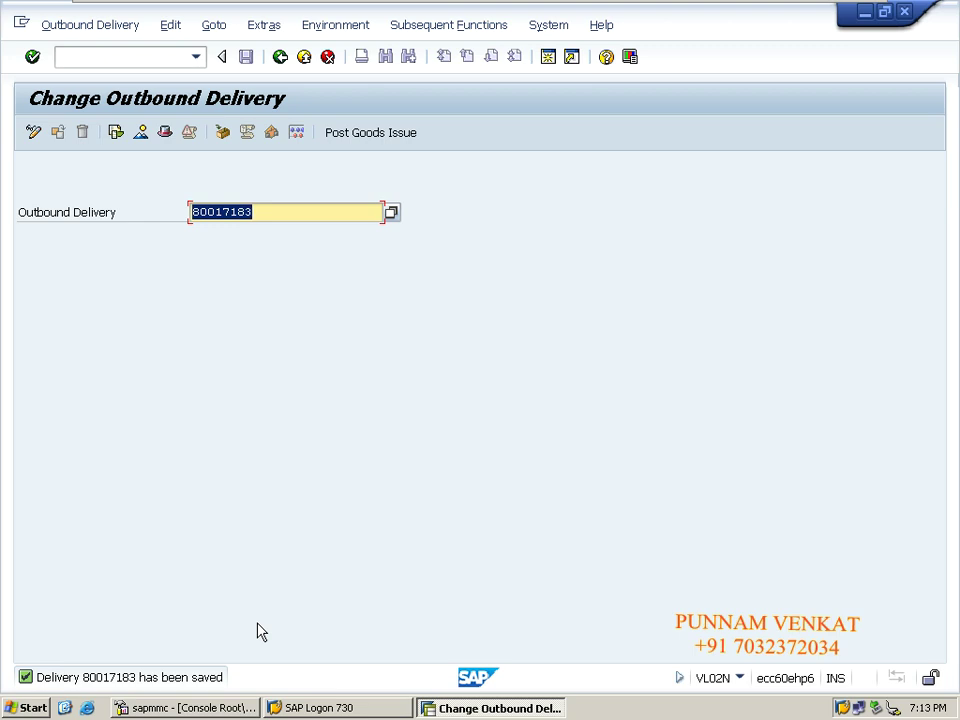
- Display the document flow of delivery 80017183 from the Environment menu
left_click(325, 28)
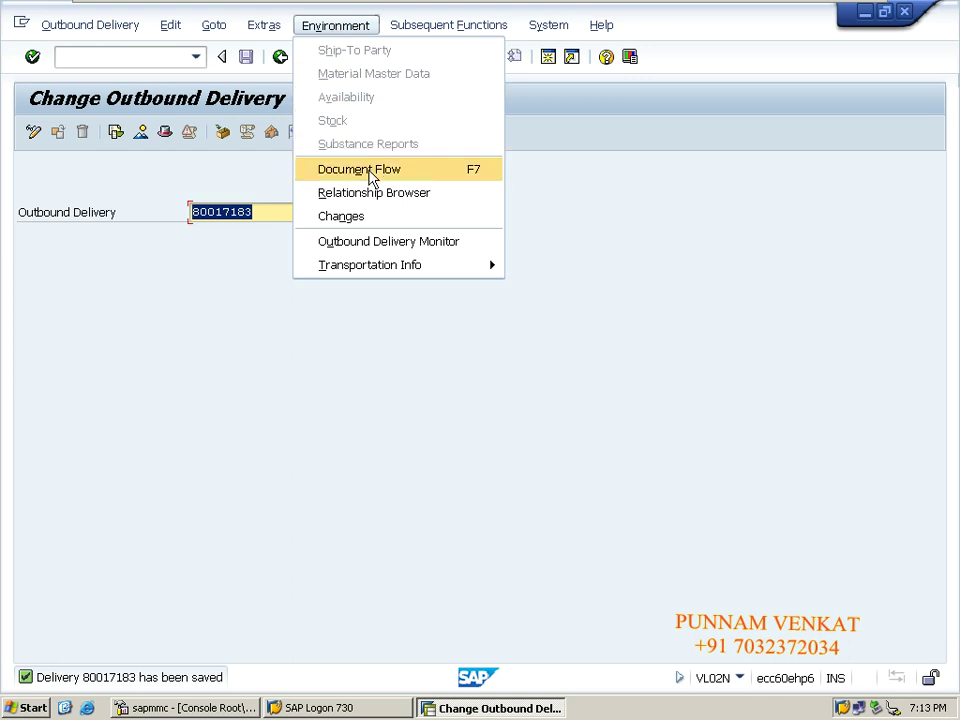
left_click(268, 276)
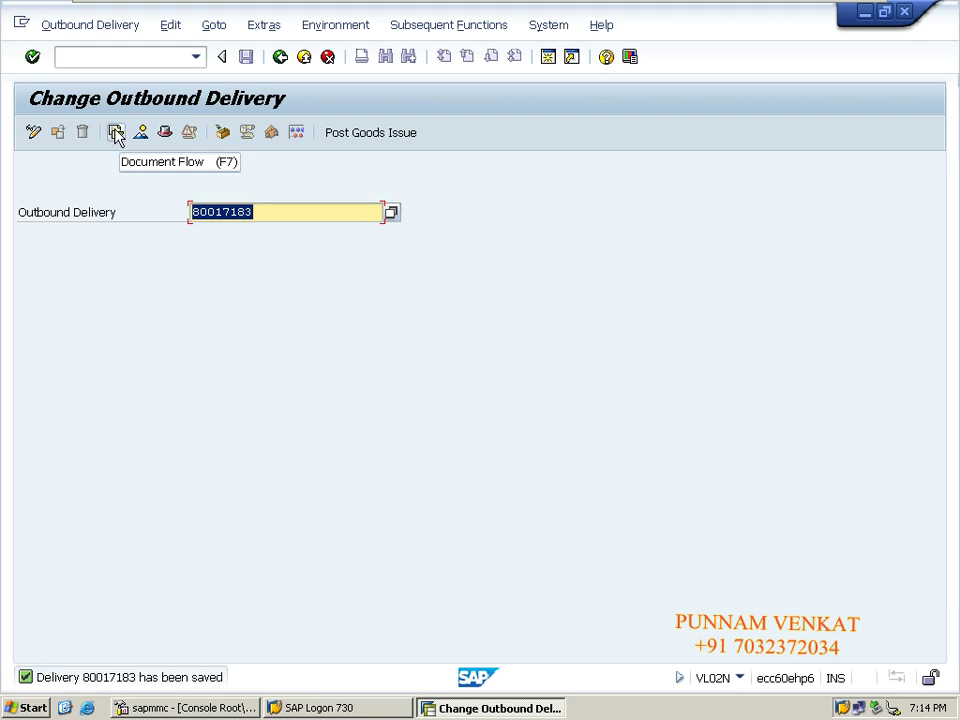
left_click(350, 30)
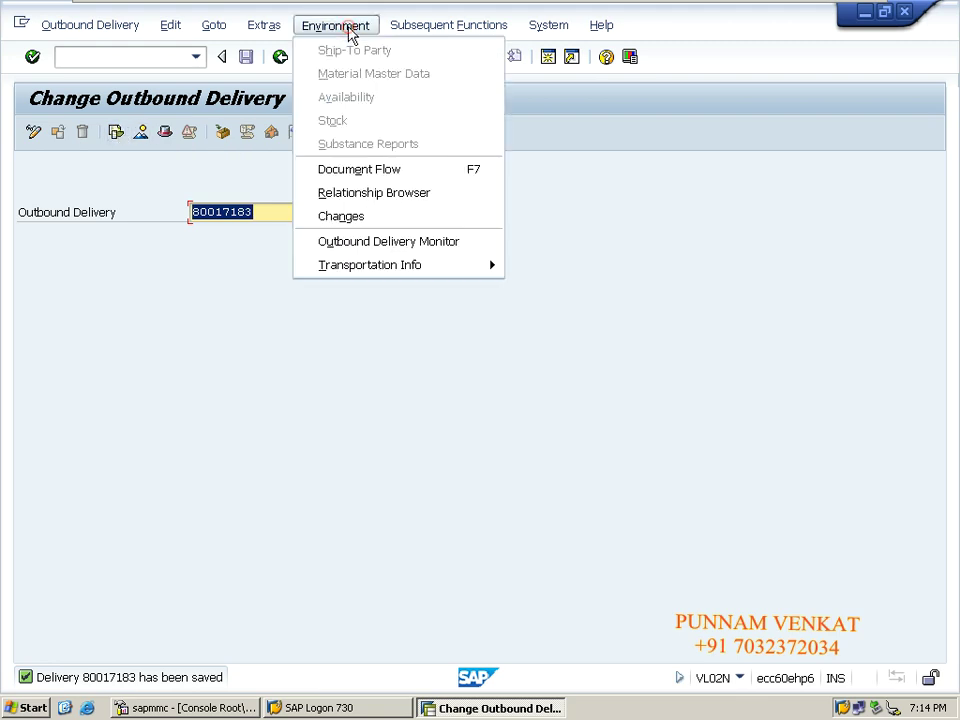
left_click(352, 174)
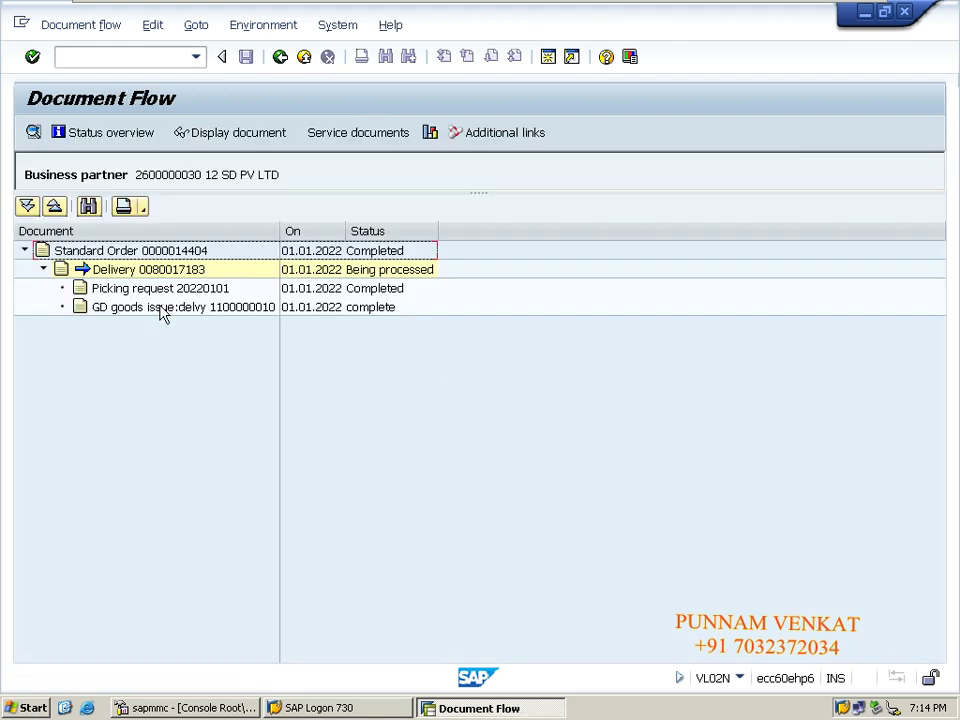
left_click(115, 252)
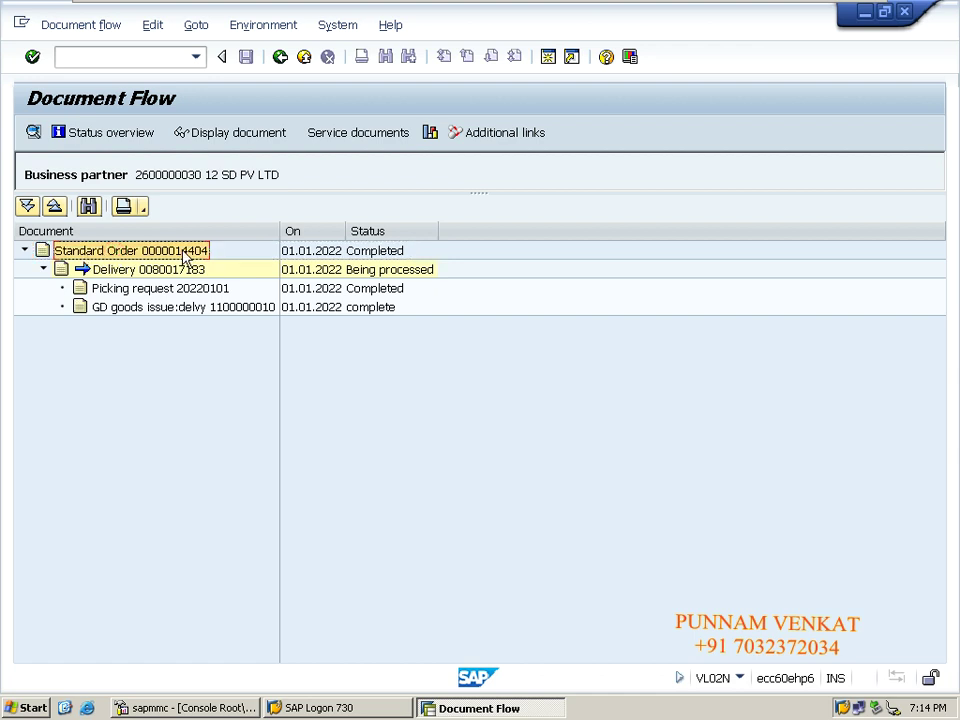
left_click(118, 270)
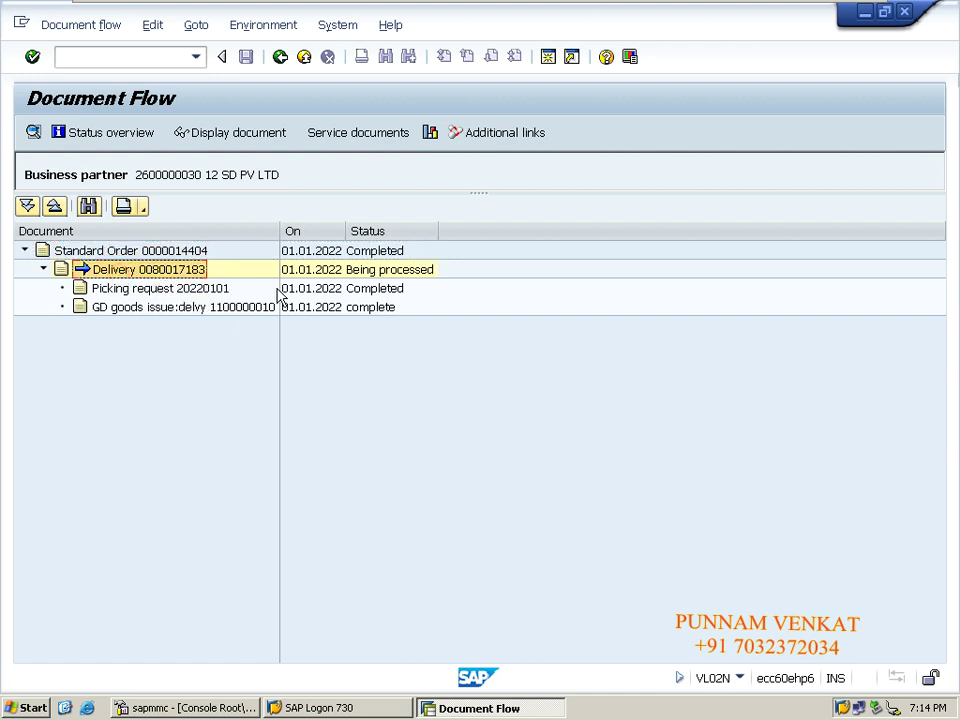
left_click(156, 291)
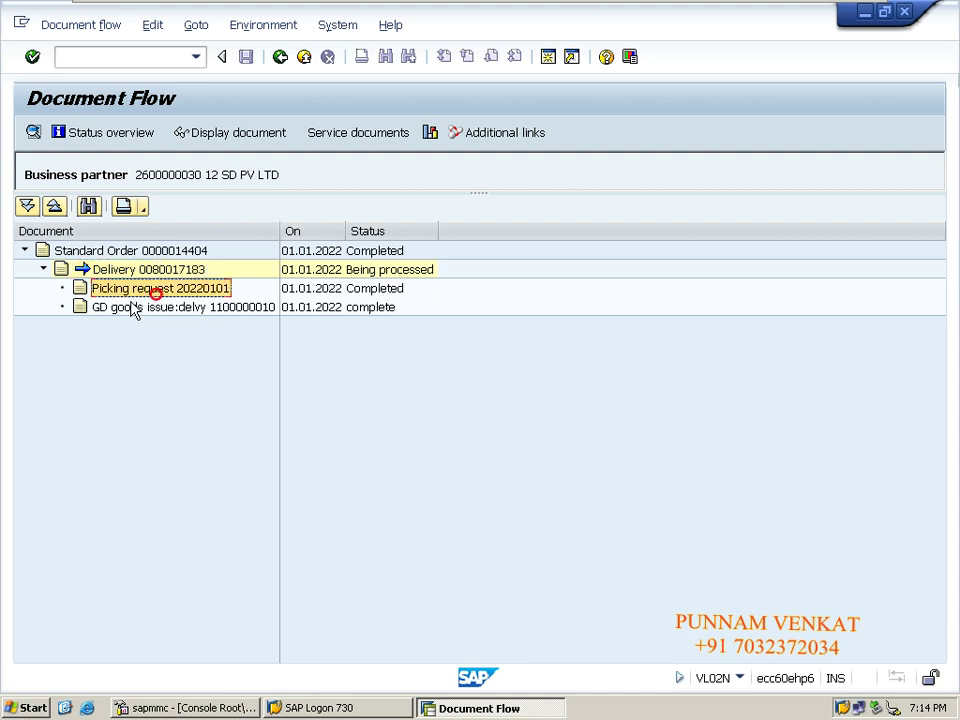
left_click(157, 313)
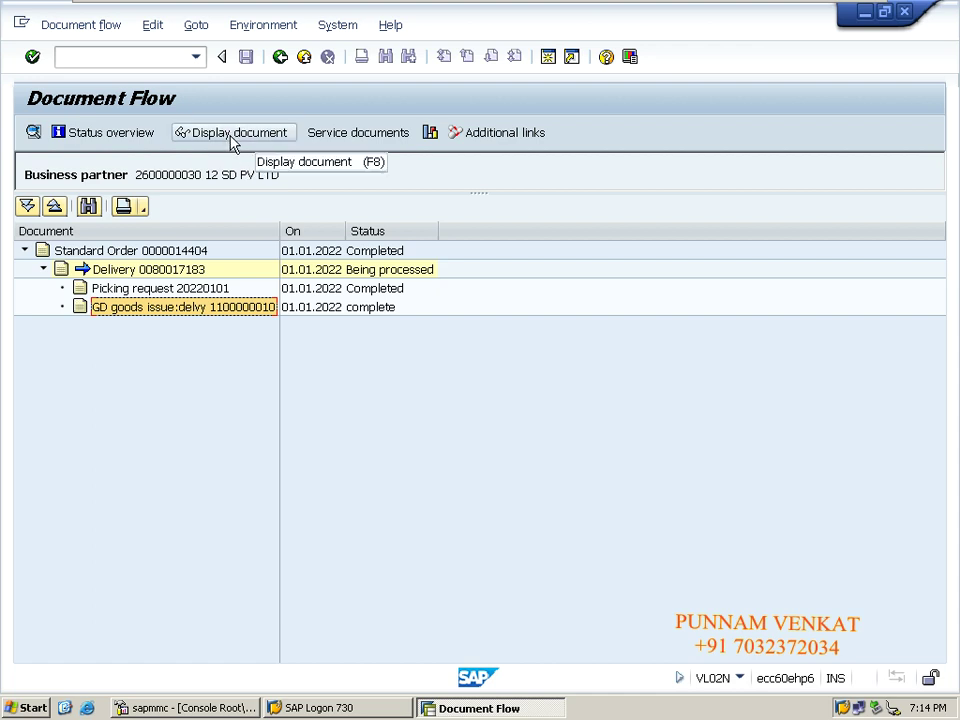
left_click(231, 140)
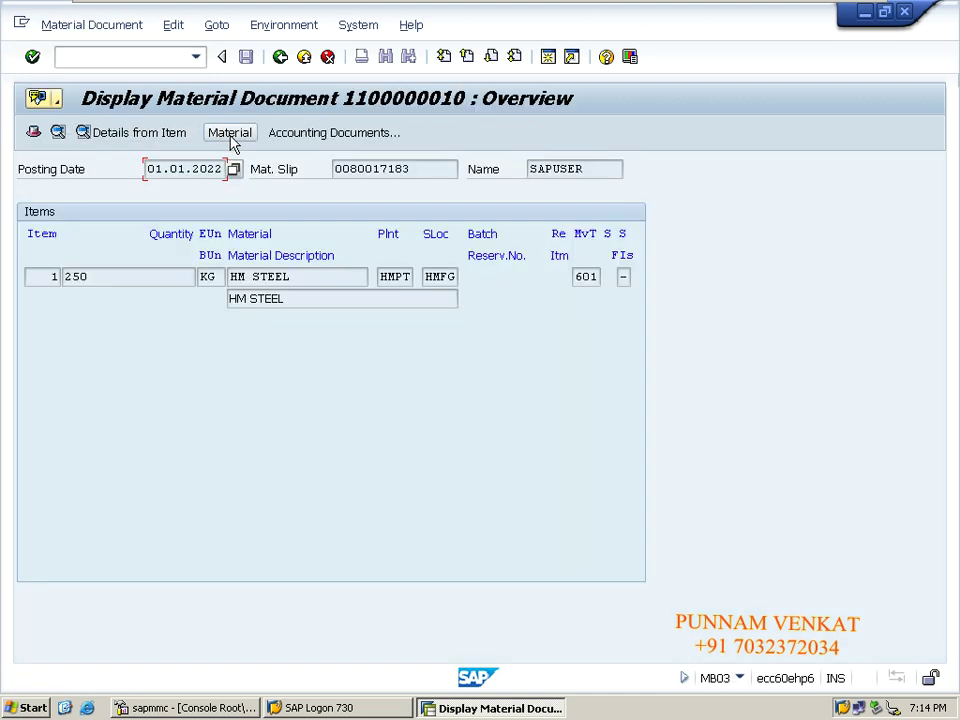
- Review the accounting document: COGS A/C debit against Fin Goods A/c credit of 150,000 INR
left_click(300, 142)
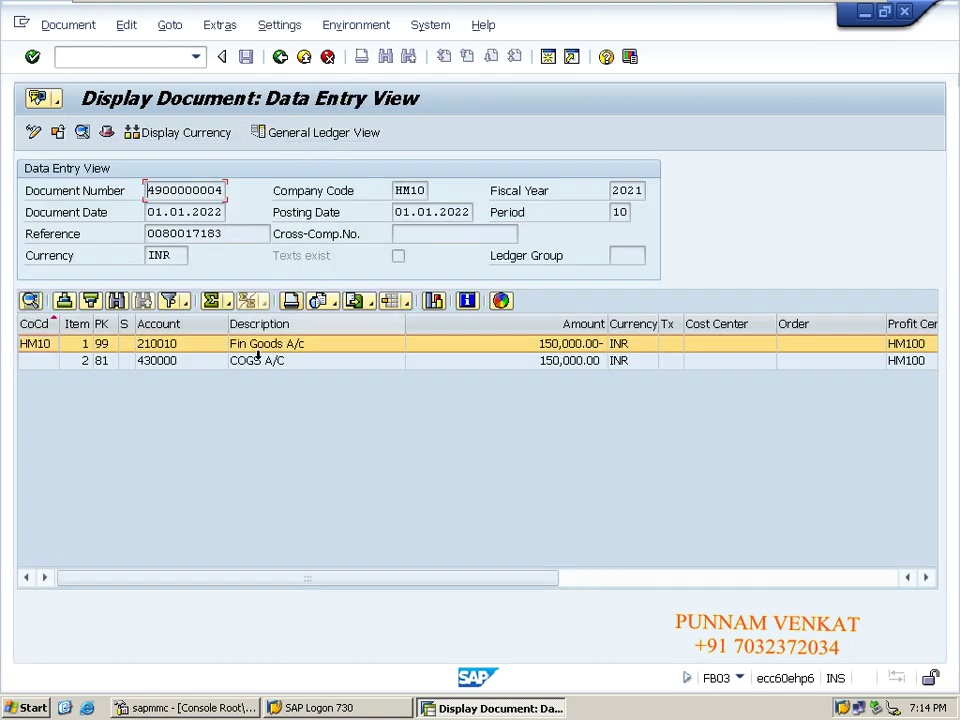
left_click(244, 363)
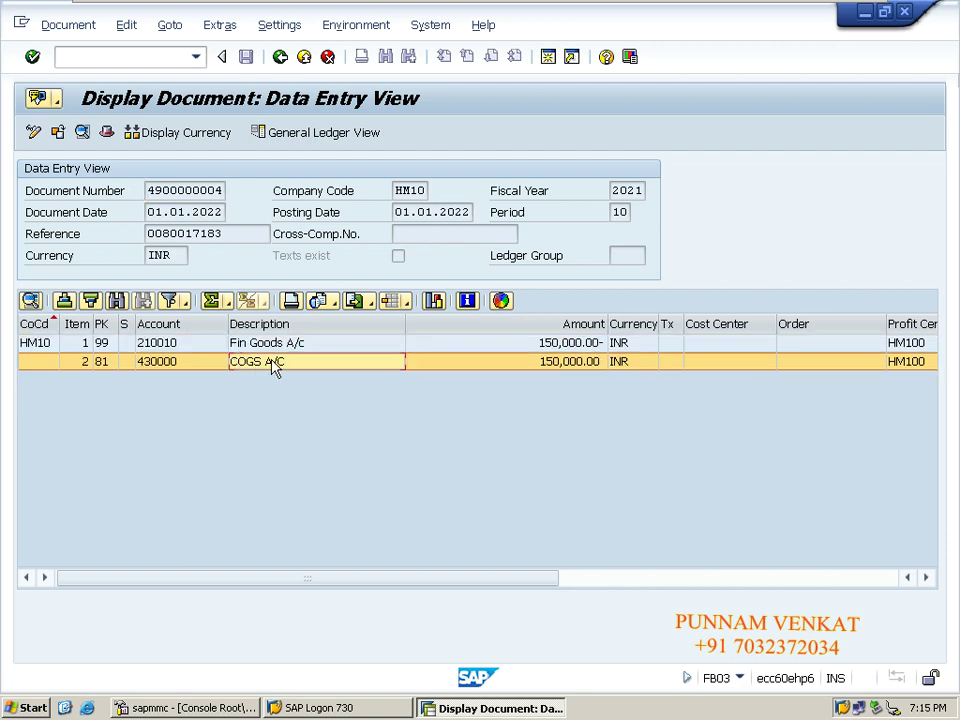
left_click(263, 347)
left_click(263, 347)
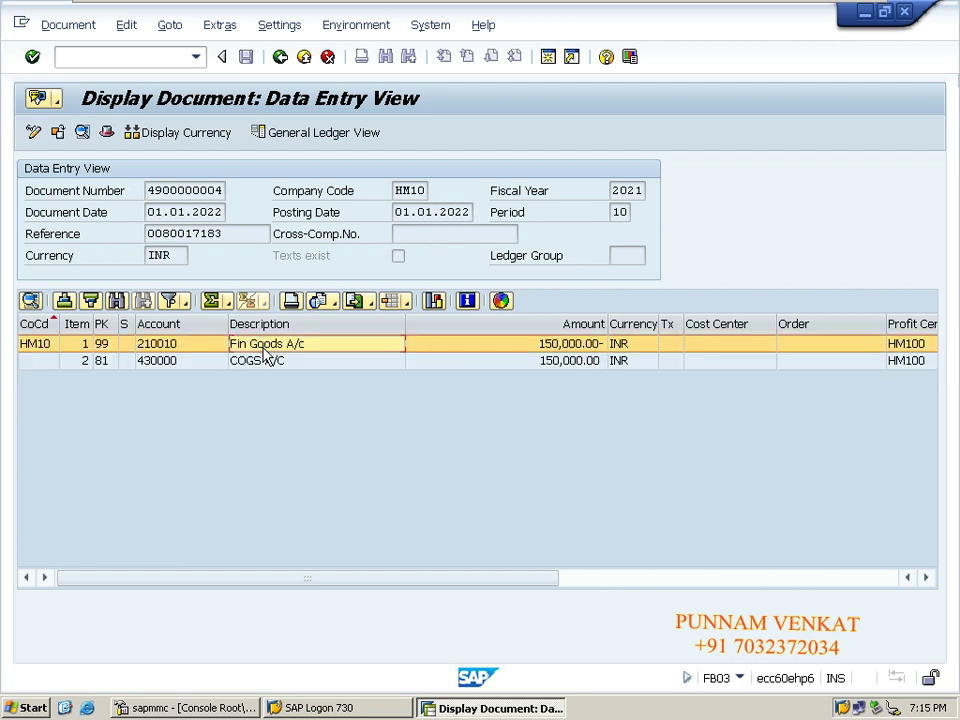
left_click(109, 361)
left_click(113, 344)
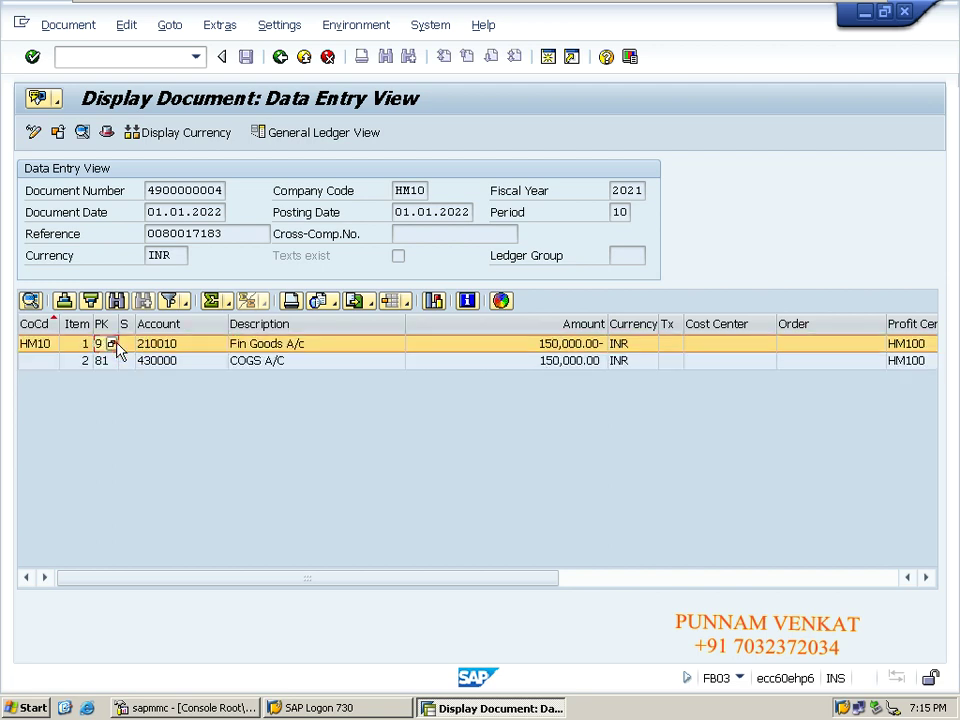
left_click(290, 362)
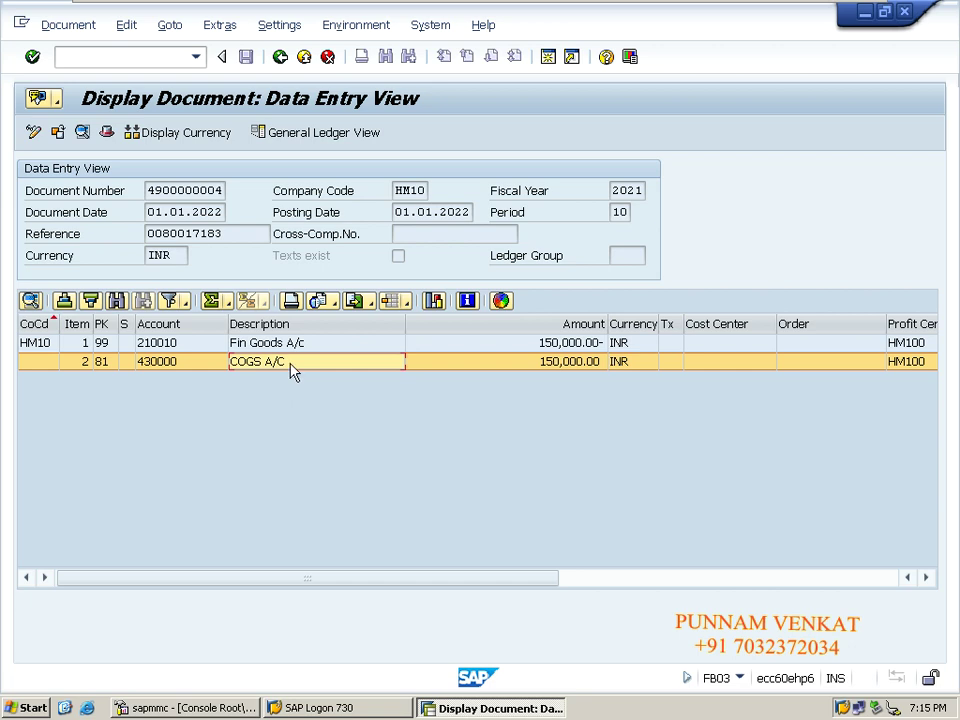
left_click(305, 344)
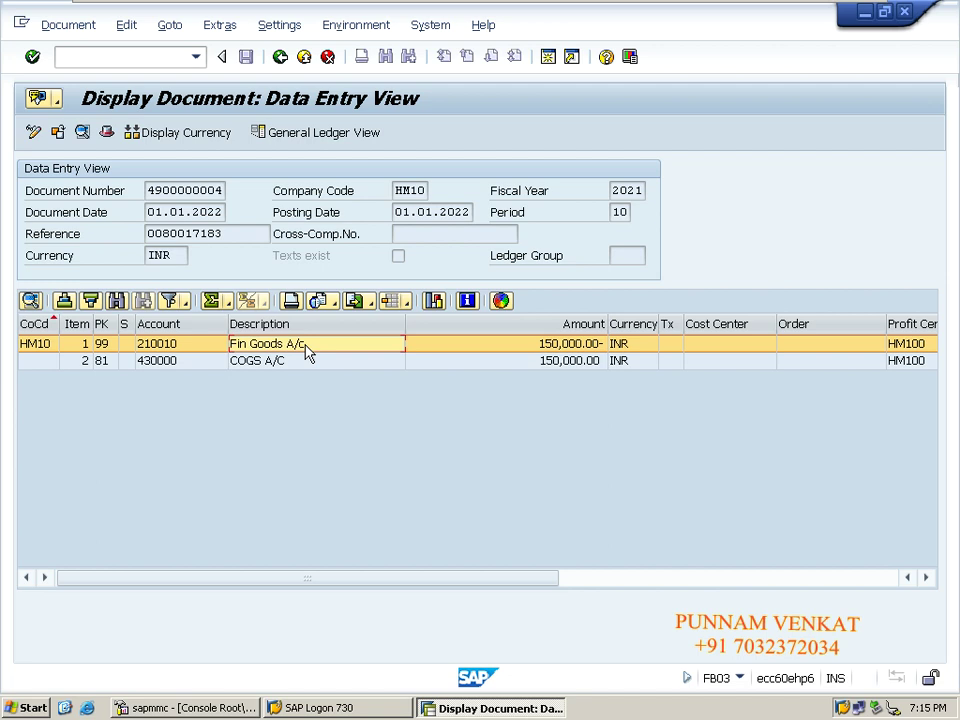
- Go back three screens to the Change Outbound Delivery entry for 80017183
left_click(280, 57)
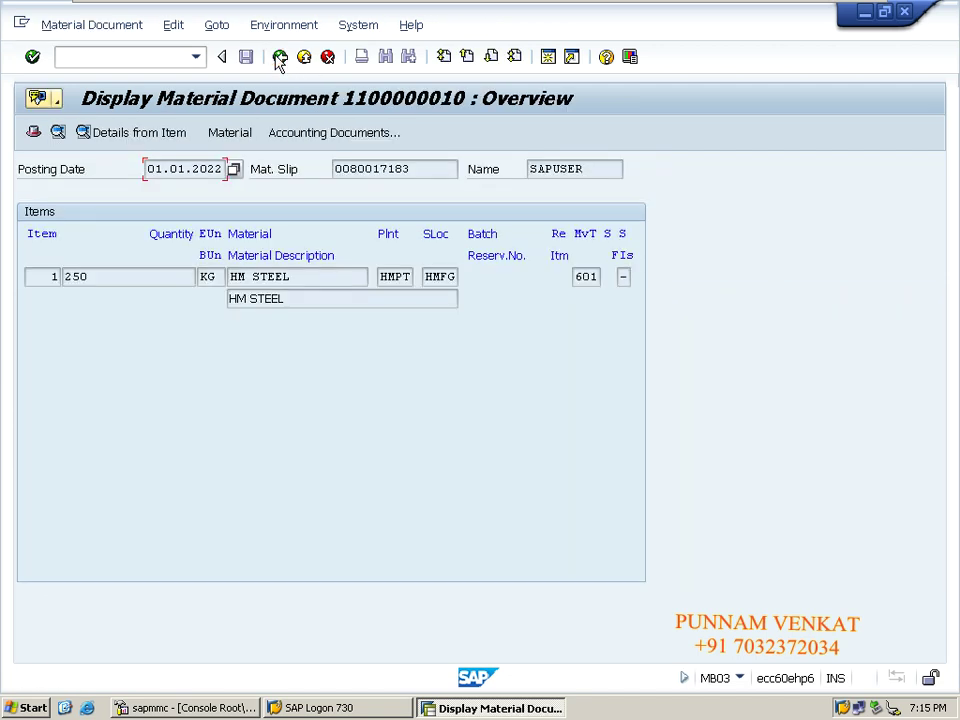
left_click(280, 57)
left_click(280, 57)
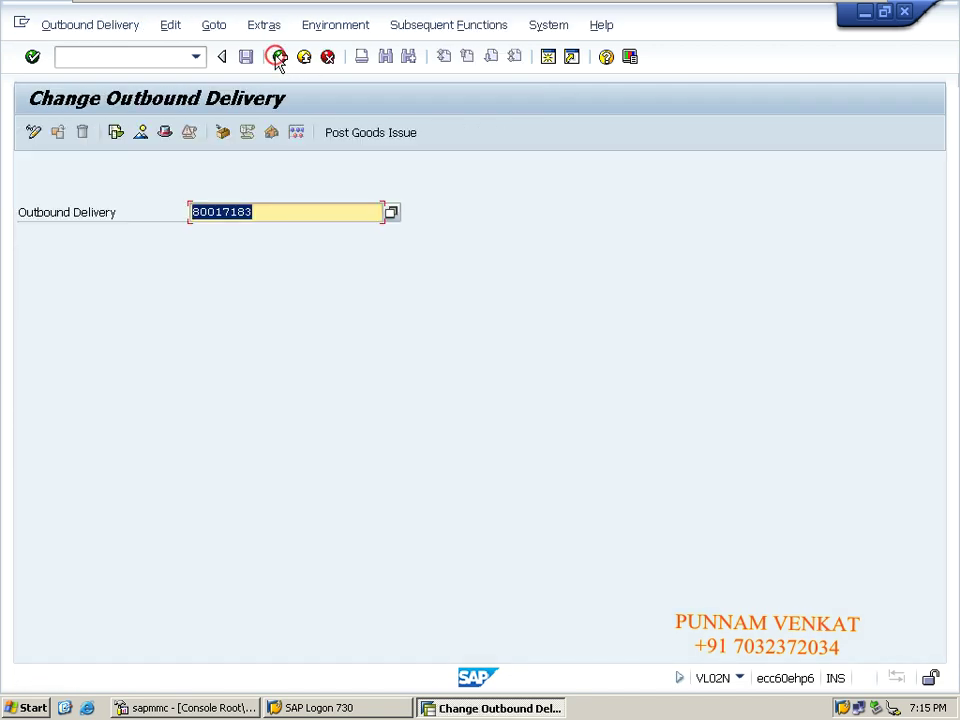
- Open the document flow for delivery 80017183 in VL02N
left_click(280, 57)
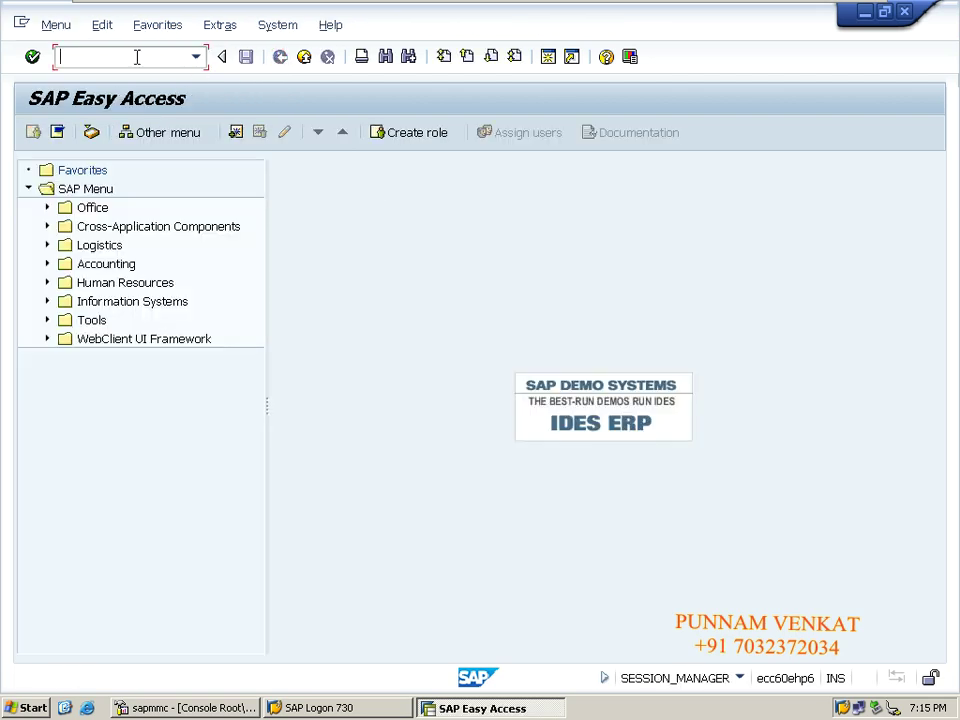
type("VL02N")
key("Return")
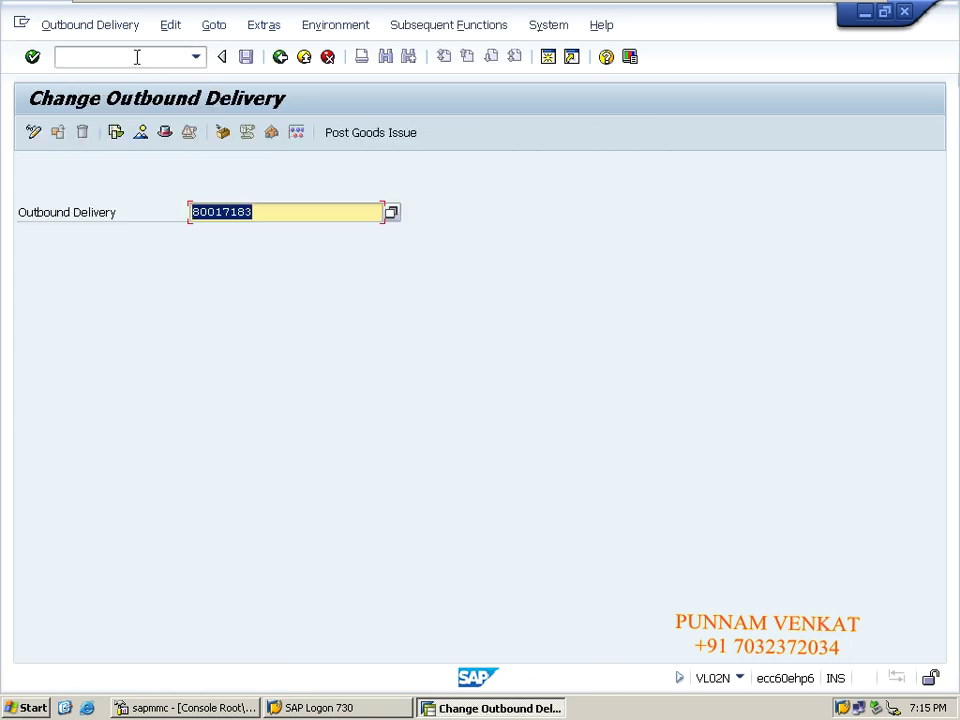
left_click(116, 134)
left_click(337, 28)
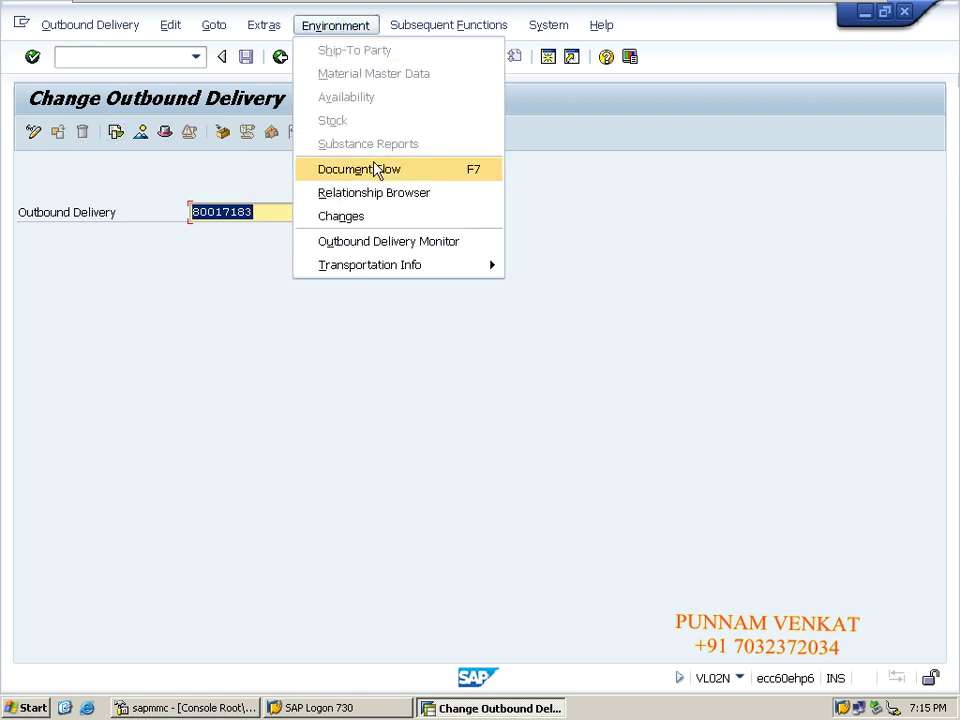
left_click(376, 170)
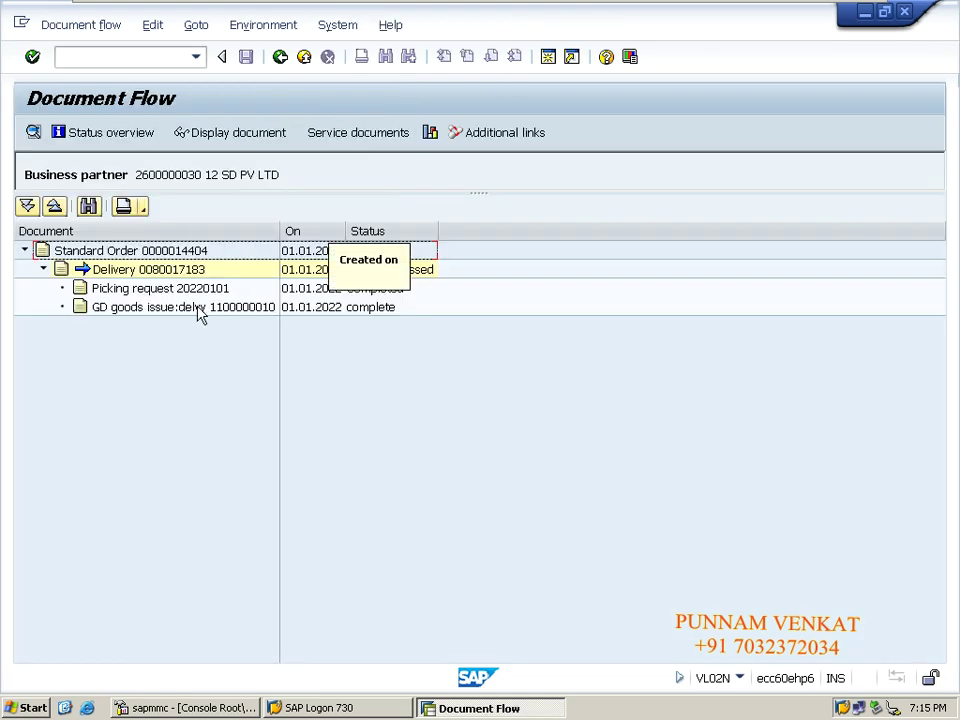
left_click(115, 312)
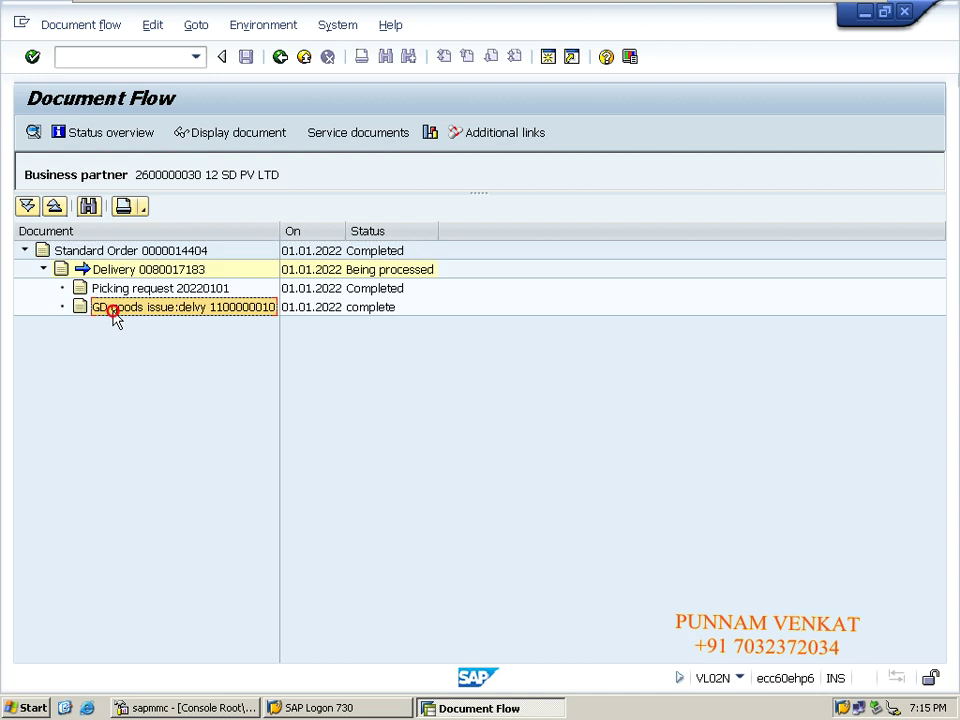
left_click(213, 140)
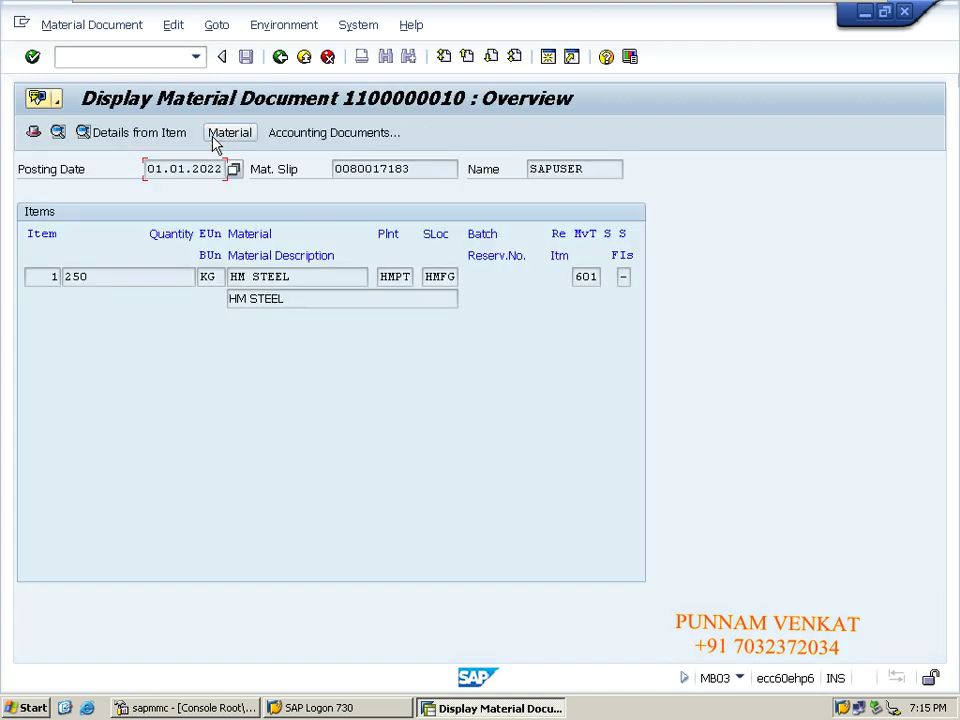
left_click(310, 136)
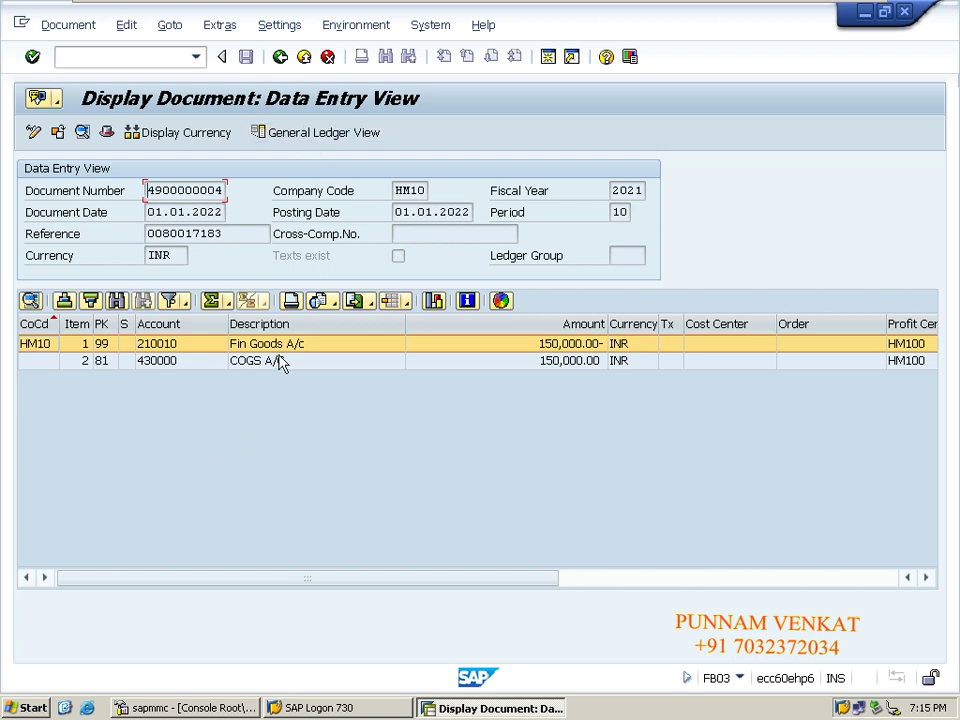
left_click(122, 62)
type("/n")
key("Return")
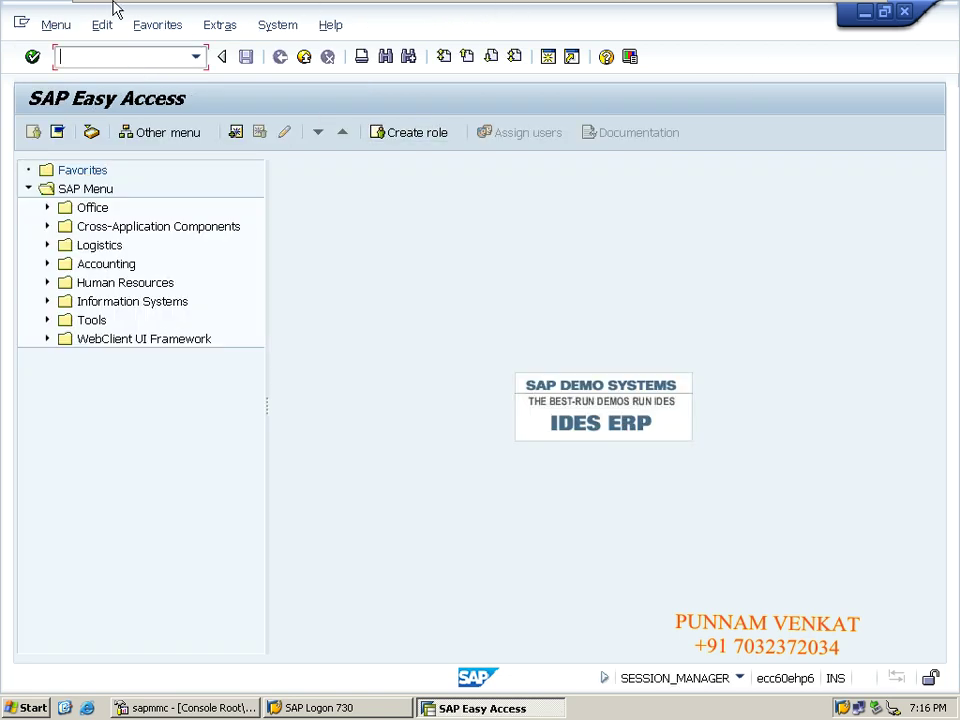
- Minimize the SAP session and move down the Excel notes in column D from D62
mouse_move(214, 10)
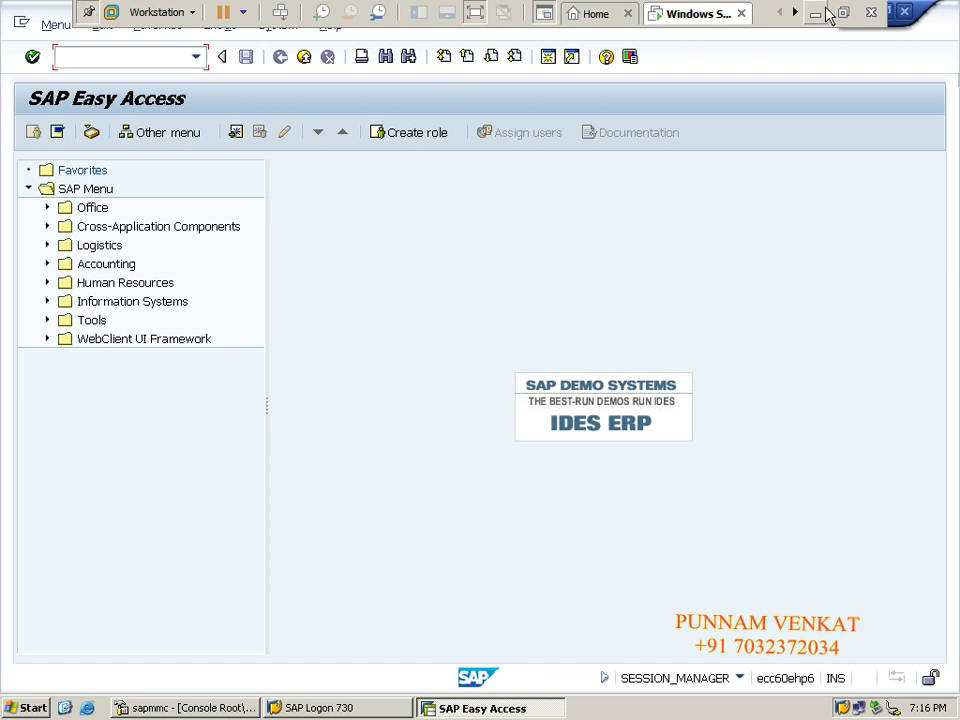
left_click(826, 13)
left_click(784, 701)
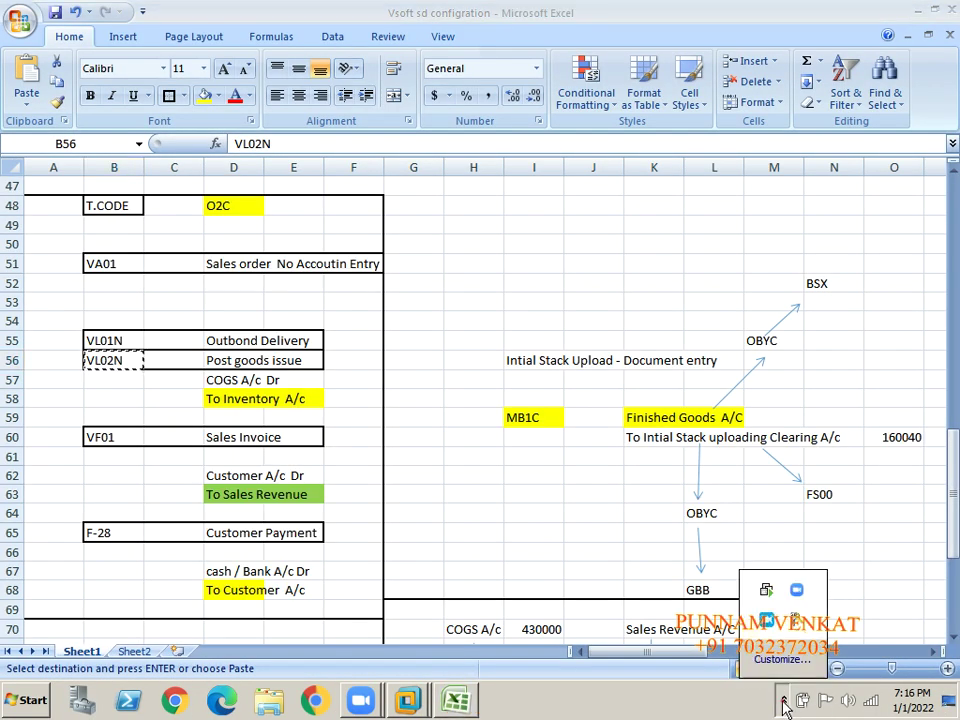
left_click(215, 472)
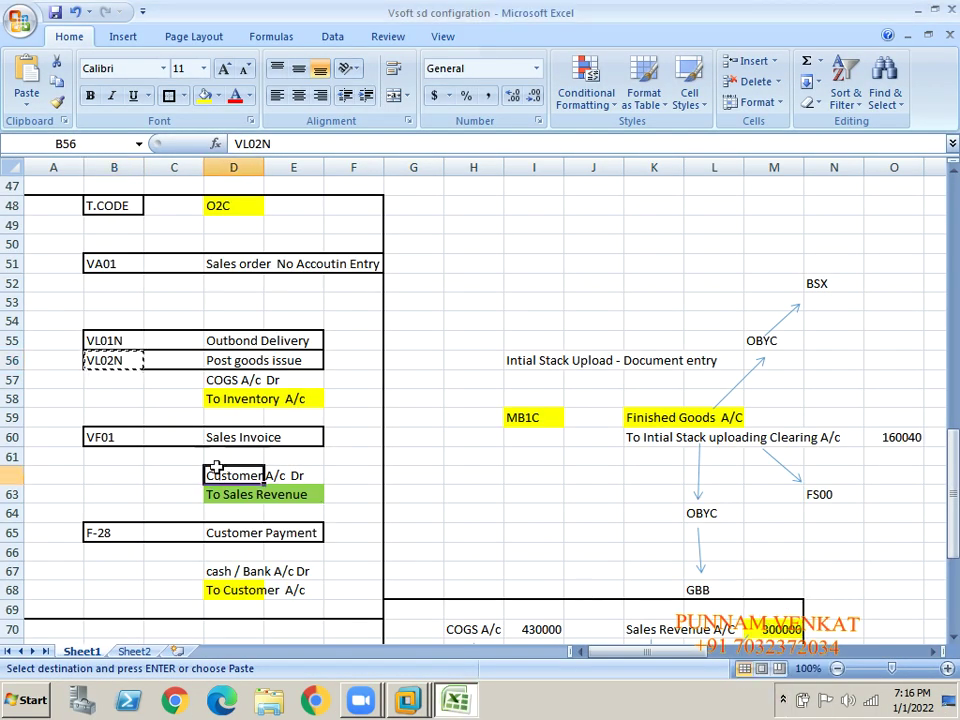
key("Down")
key("Down")
key("Down")
key("Down")
key("Down")
key("Down")
key("Down")
key("Down")
key("Down")
key("Down")
key("Down")
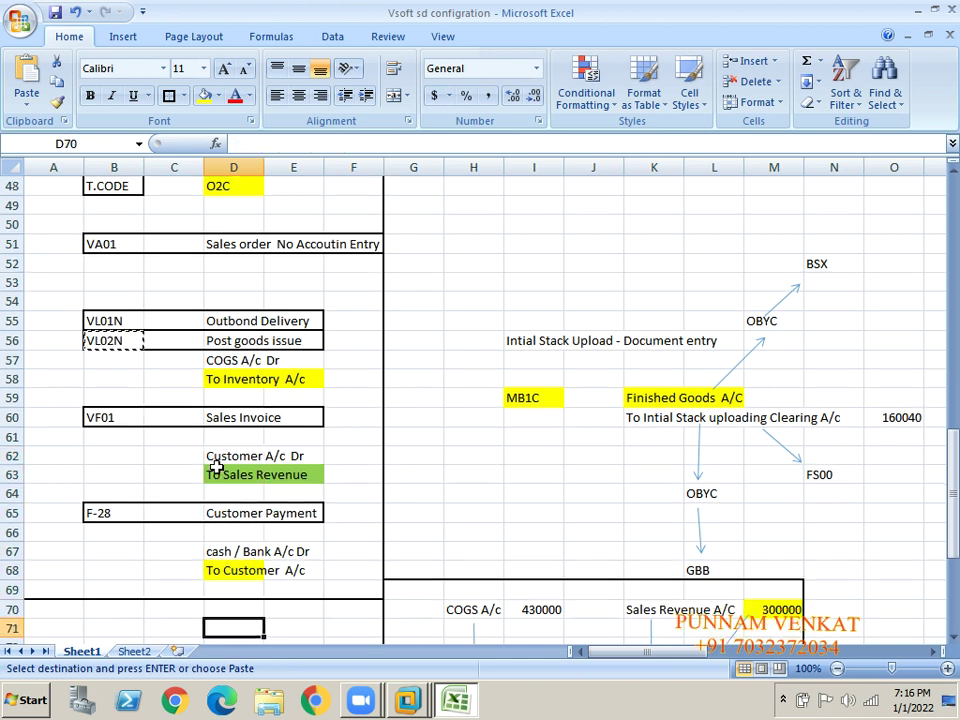
key("Down")
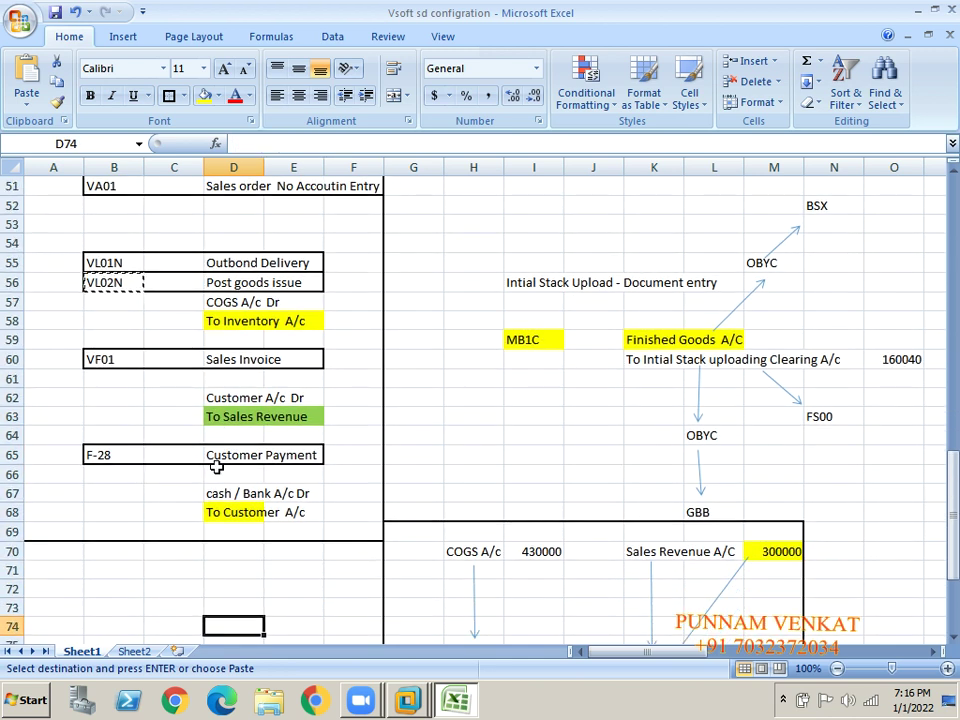
- Copy the VF01 transaction code from cell B60 and switch back to SAP
left_click(106, 361)
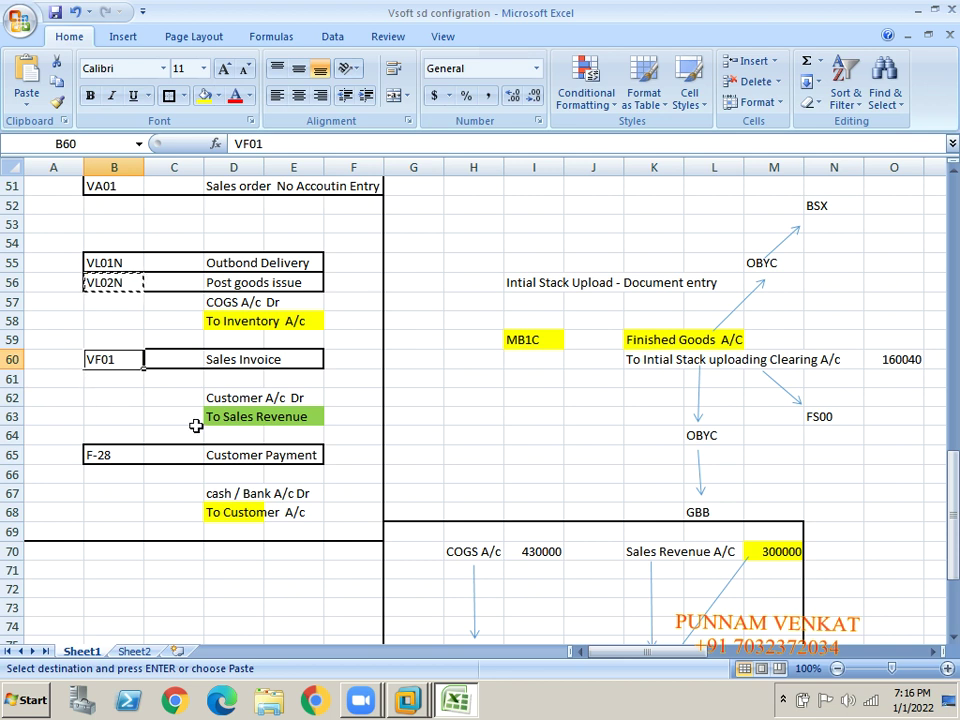
key("ctrl+c")
key("alt+Tab")
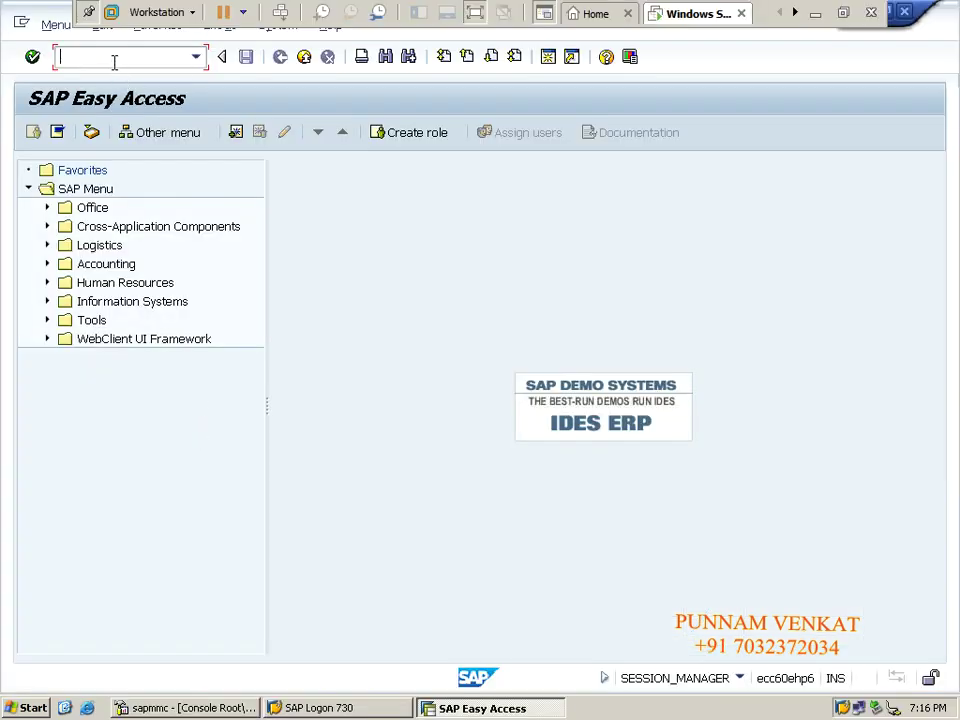
- Start VF01 and process delivery 80017183 for billing
key("ctrl+v")
key("Return")
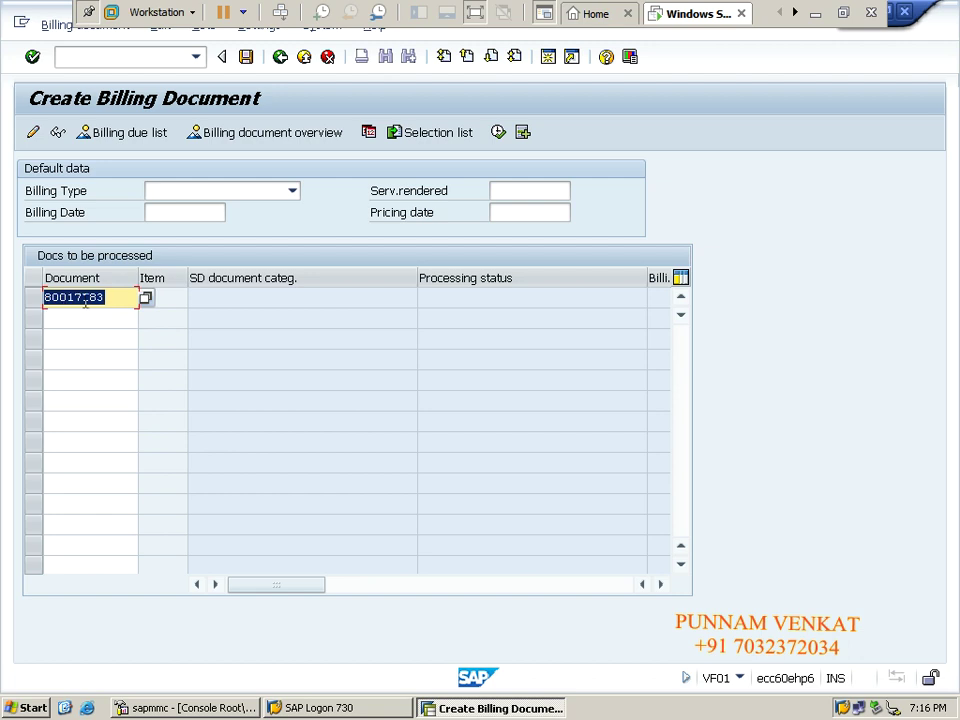
left_click(123, 297)
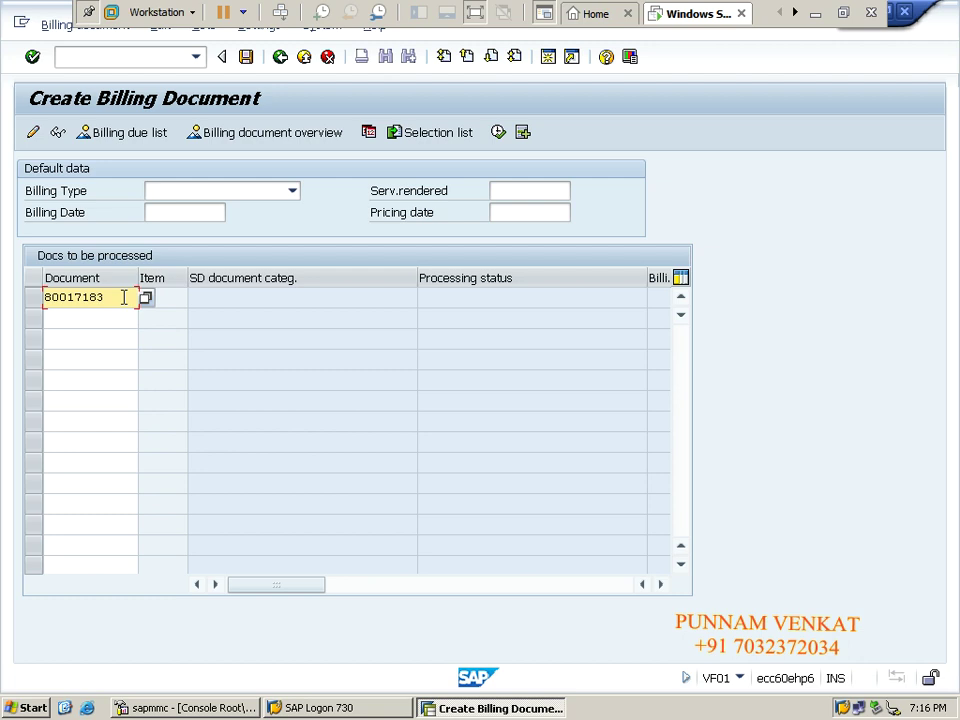
key("Return")
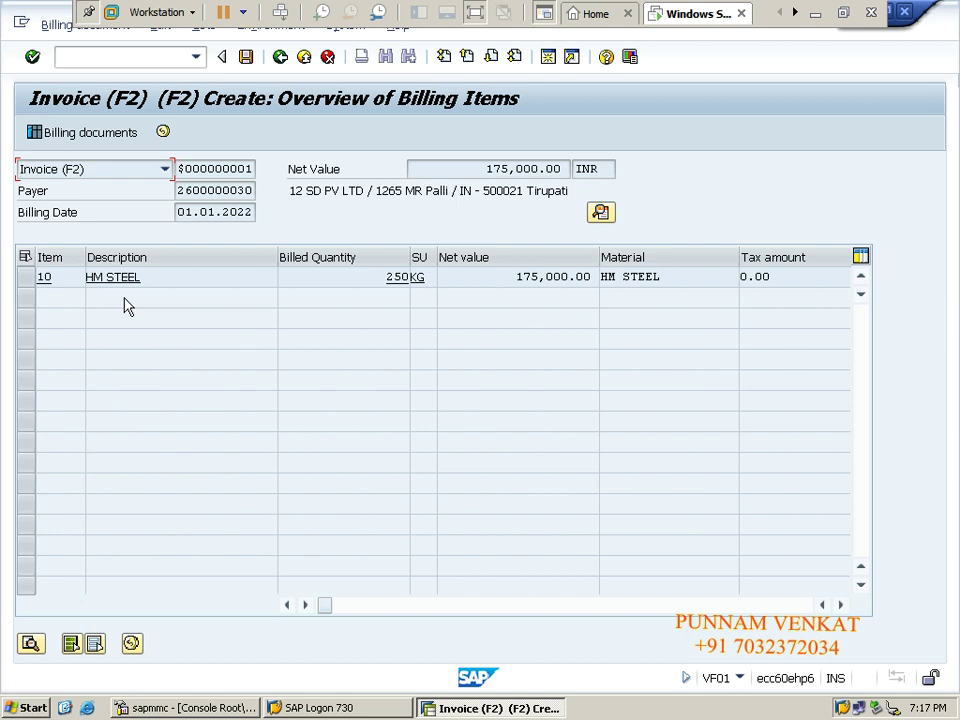
- Save billing document 90039000 and switch to displaying it
left_click(248, 58)
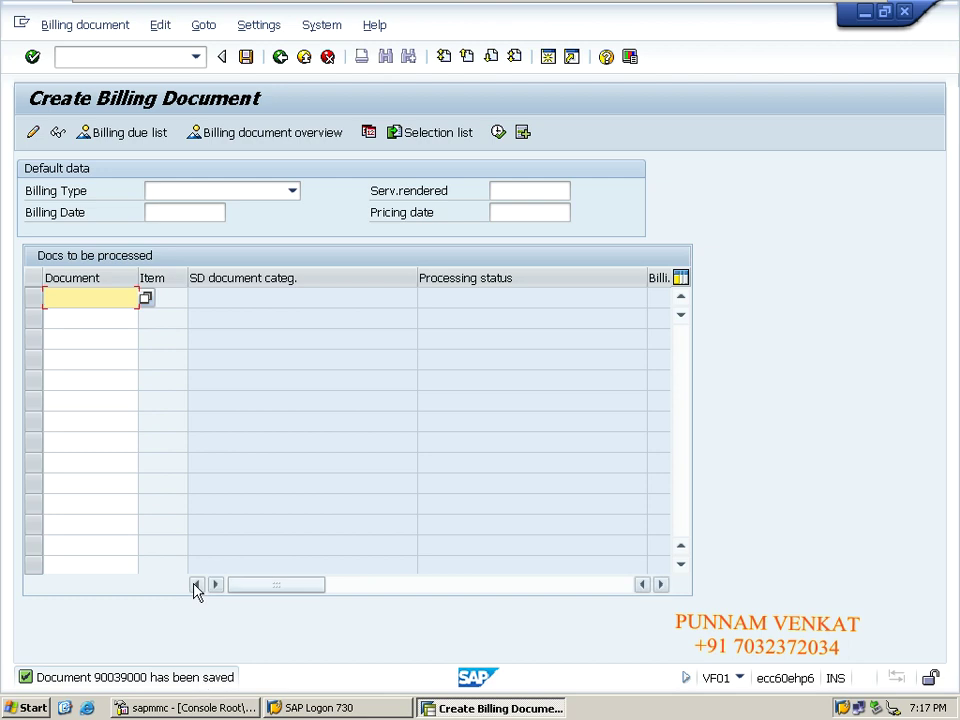
left_click(86, 27)
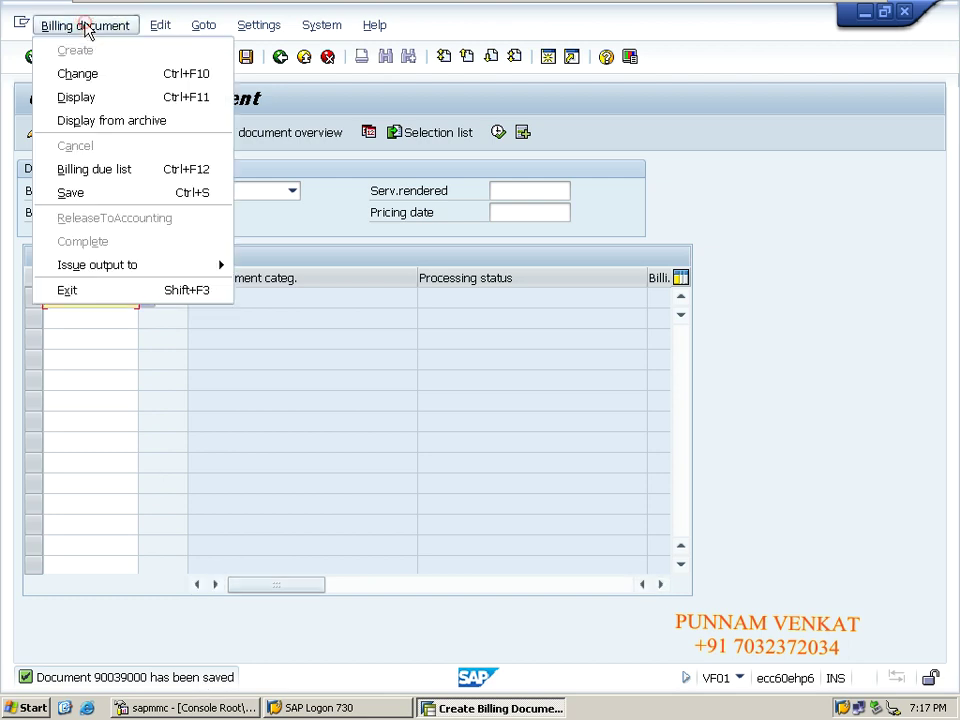
left_click(88, 96)
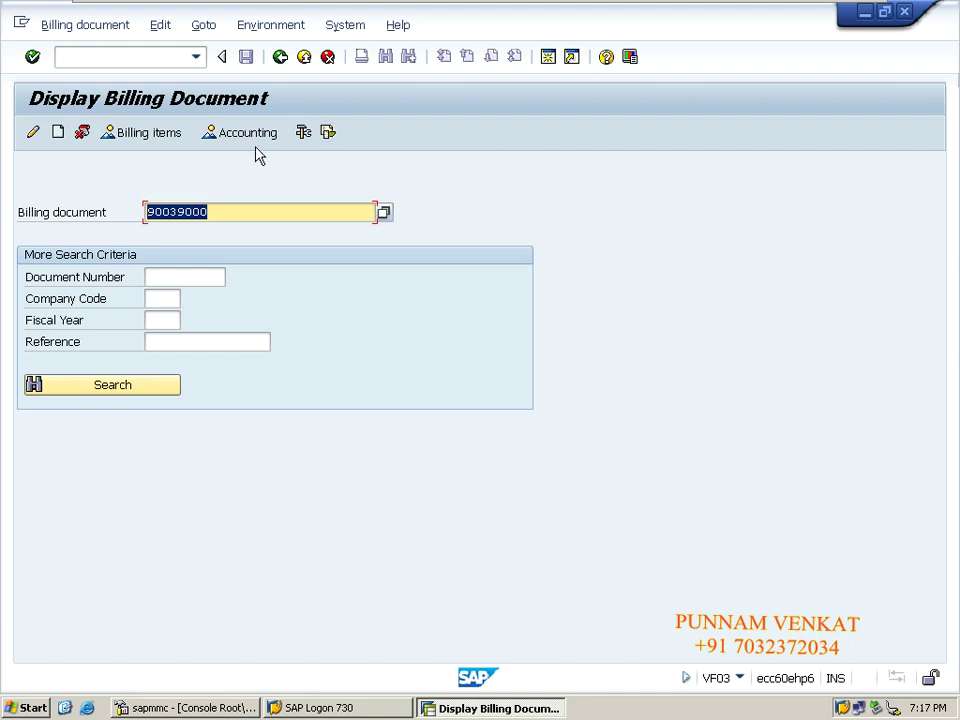
left_click(334, 136)
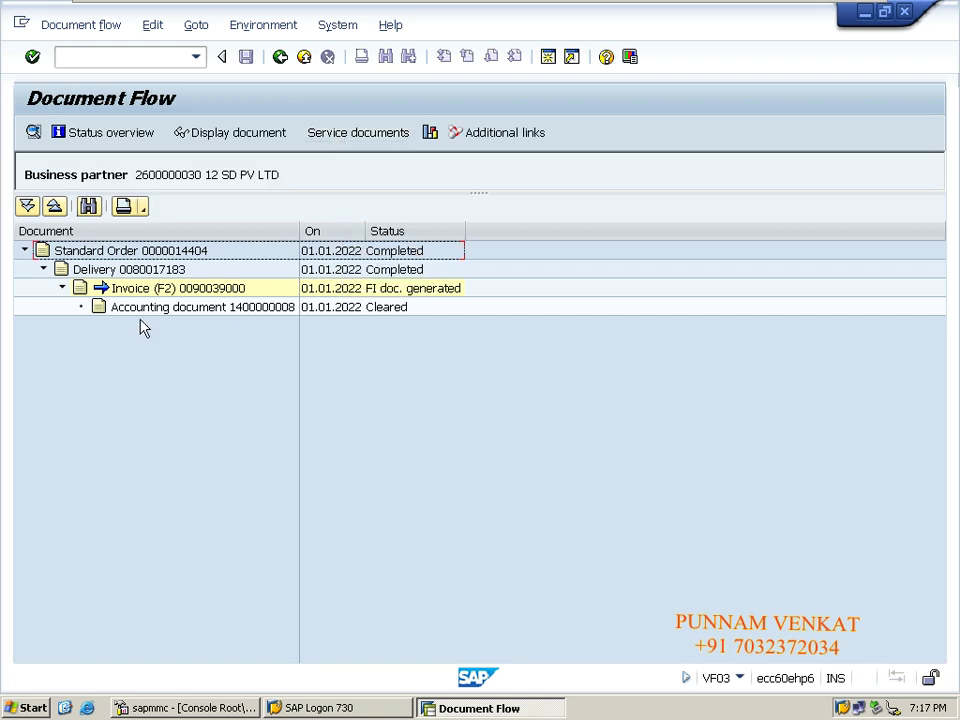
left_click(179, 309)
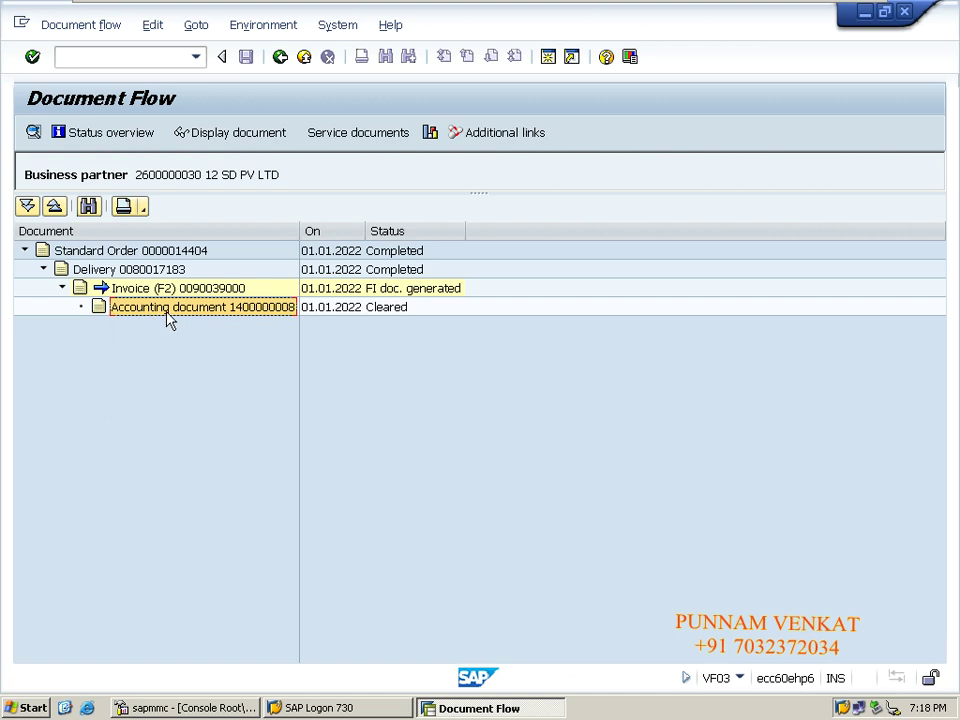
left_click(226, 138)
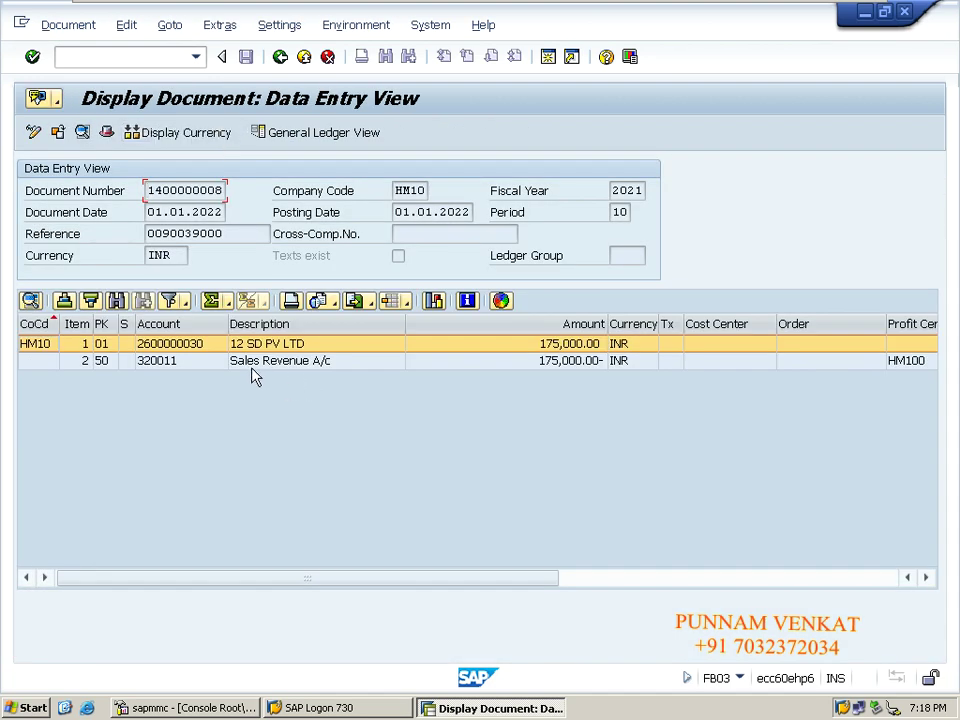
left_click(265, 364)
left_click(267, 345)
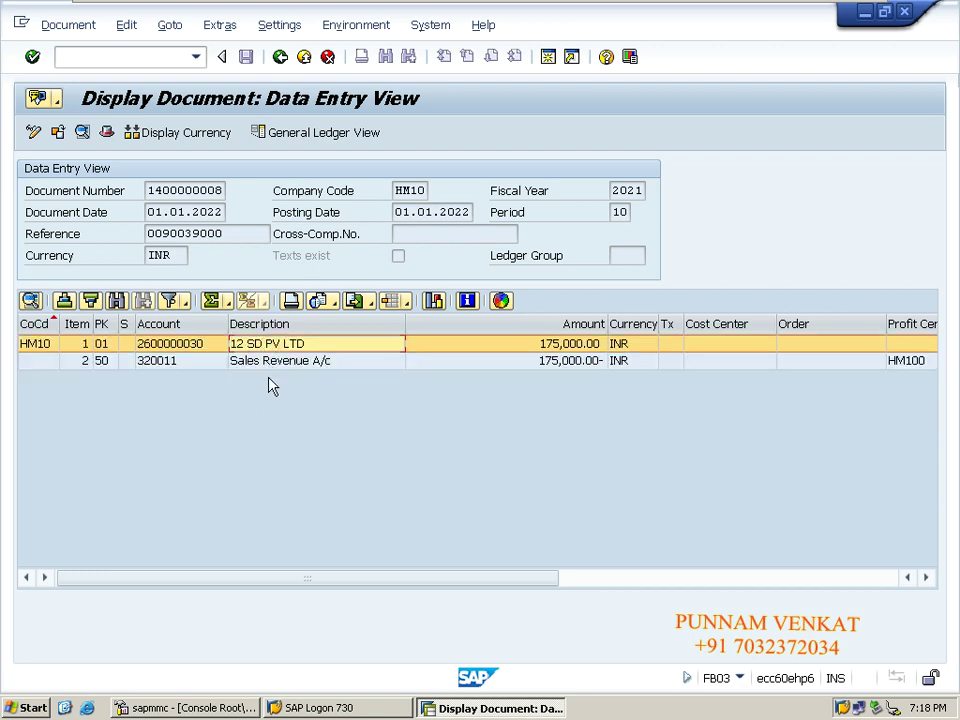
left_click(267, 364)
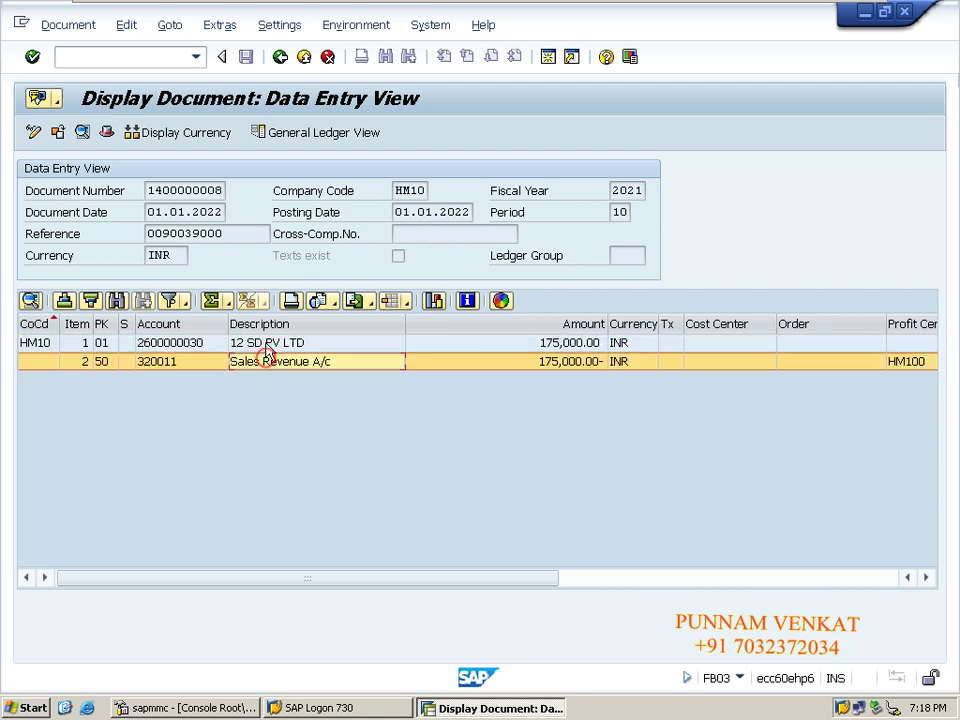
left_click(266, 345)
left_click(266, 357)
left_click(281, 58)
left_click(281, 58)
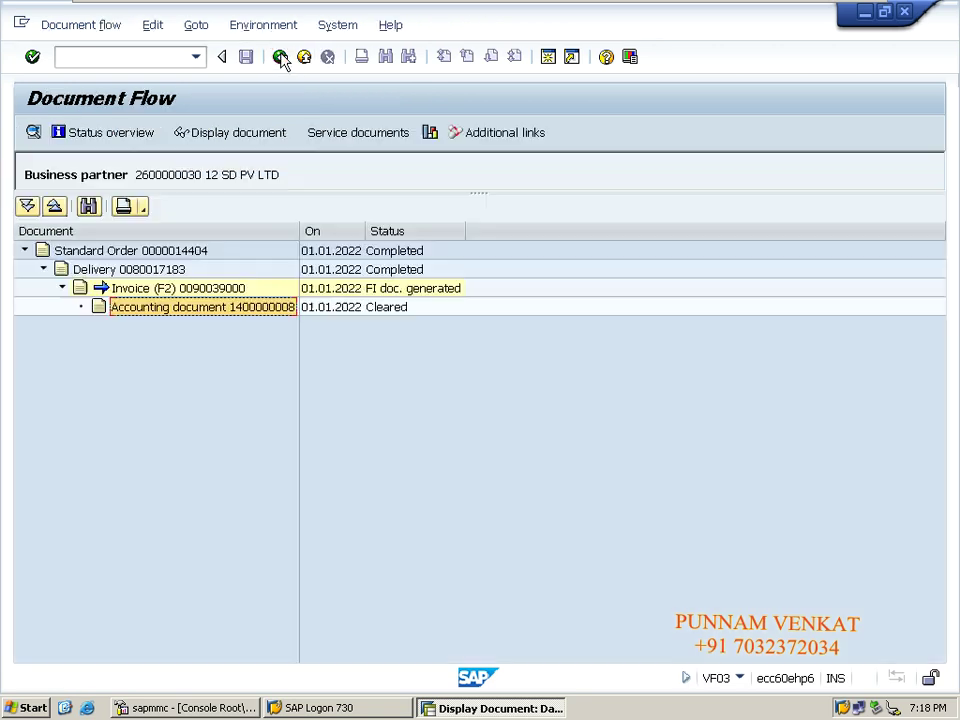
left_click(281, 58)
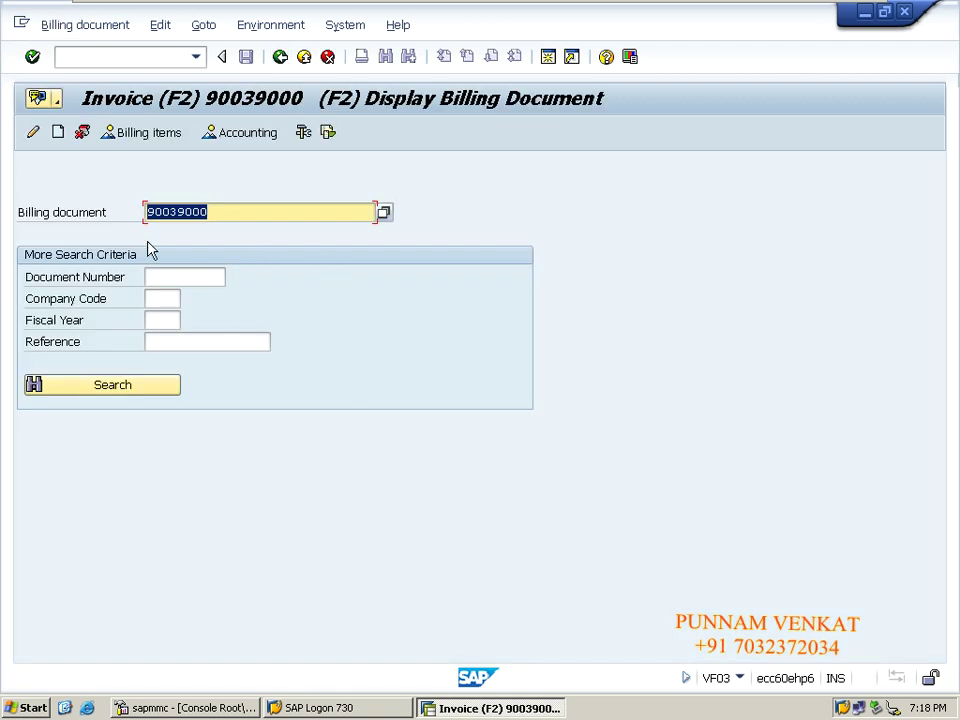
left_click(221, 212)
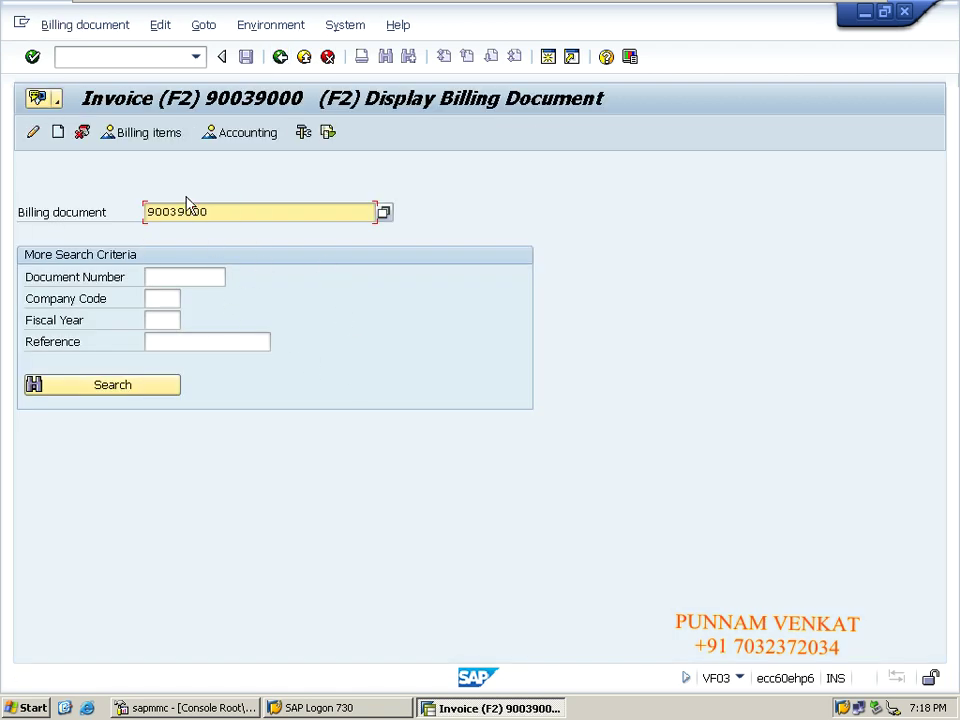
left_click(329, 134)
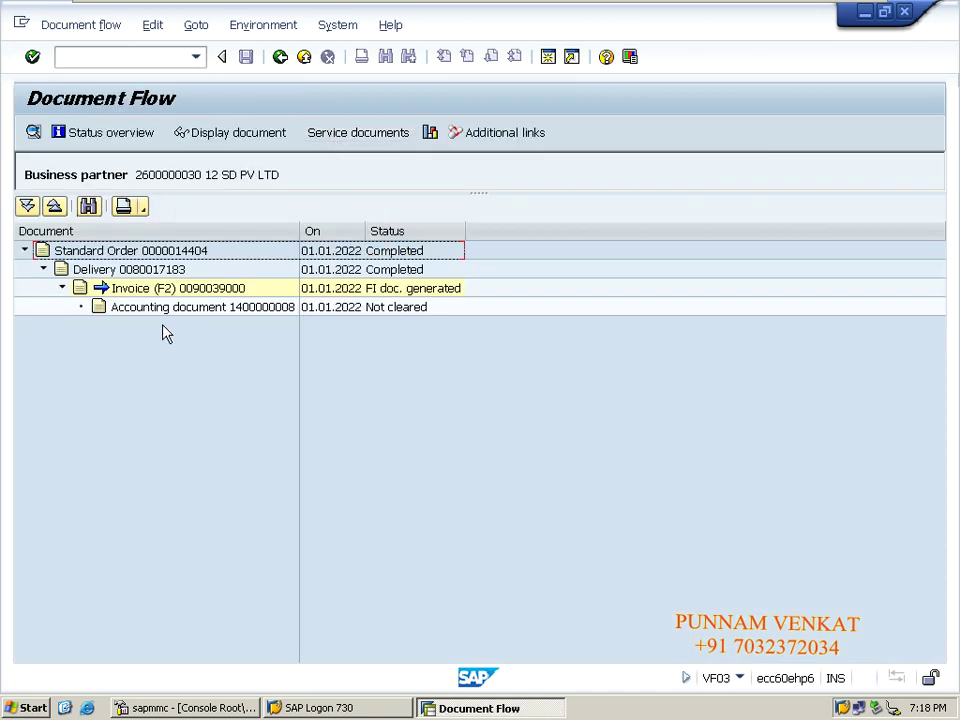
left_click(149, 312)
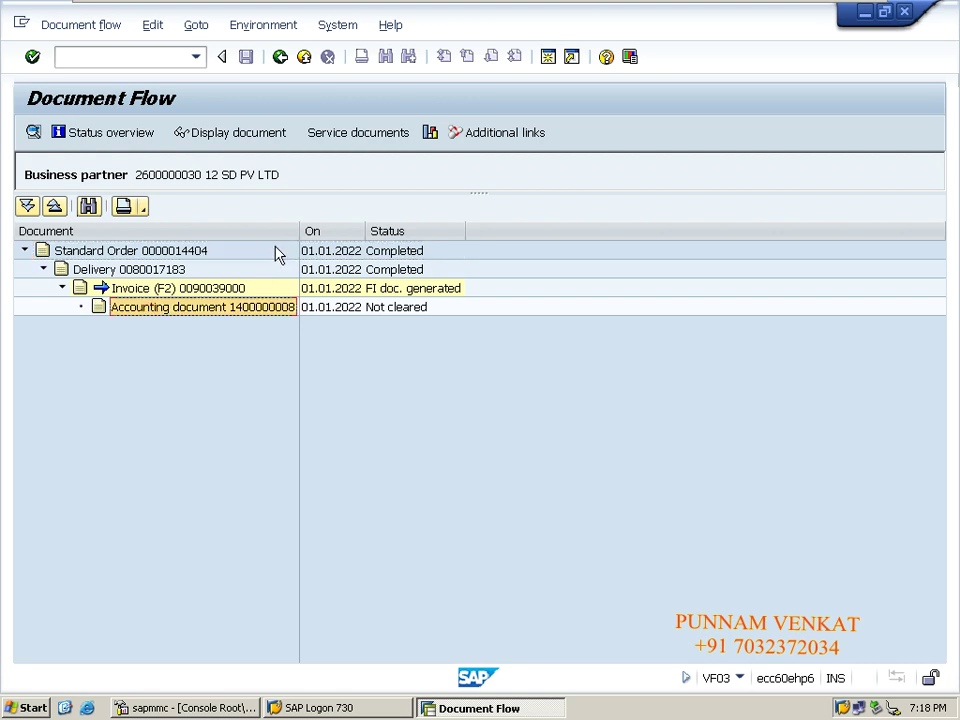
left_click(239, 140)
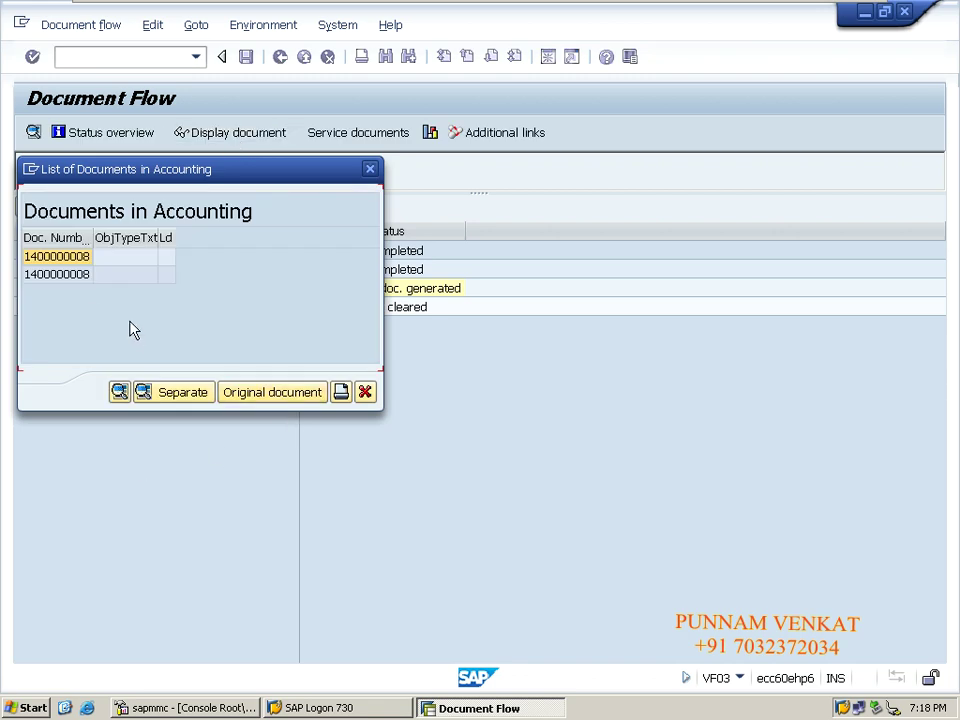
double_click(80, 260)
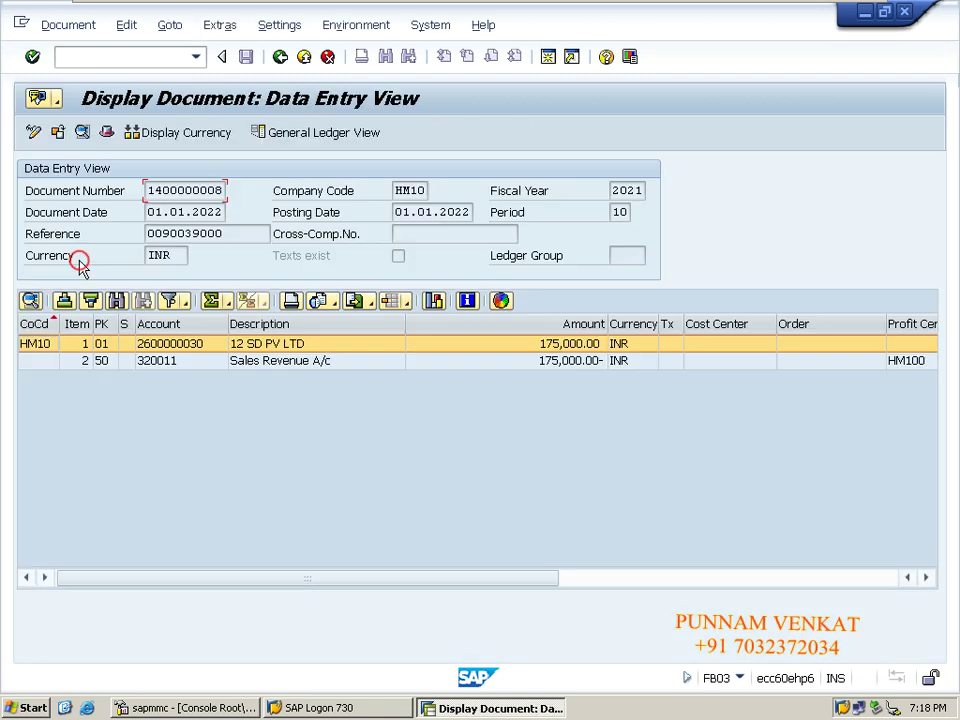
left_click(242, 361)
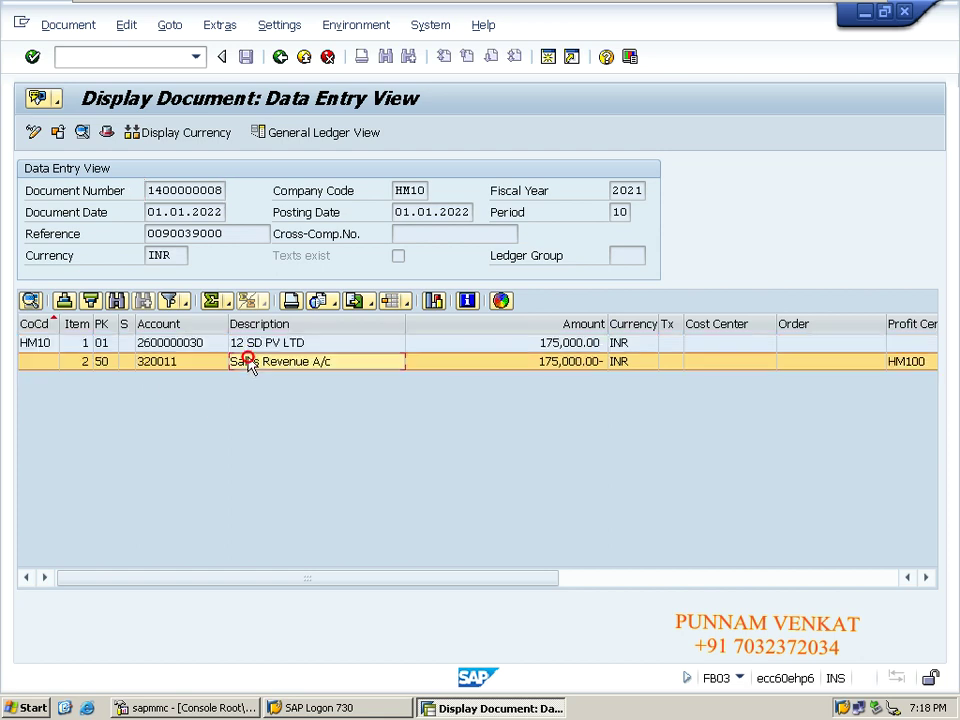
mouse_move(107, 6)
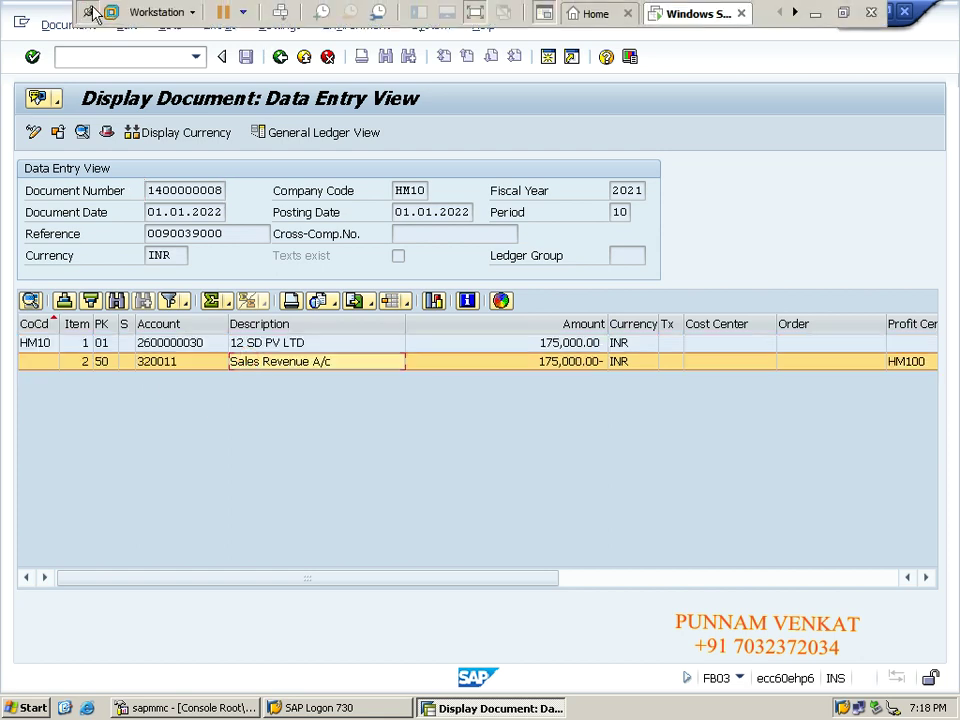
- Minimize SAP, review the F-28 payment notes in column C, and open the screen recorder controls
left_click(815, 13)
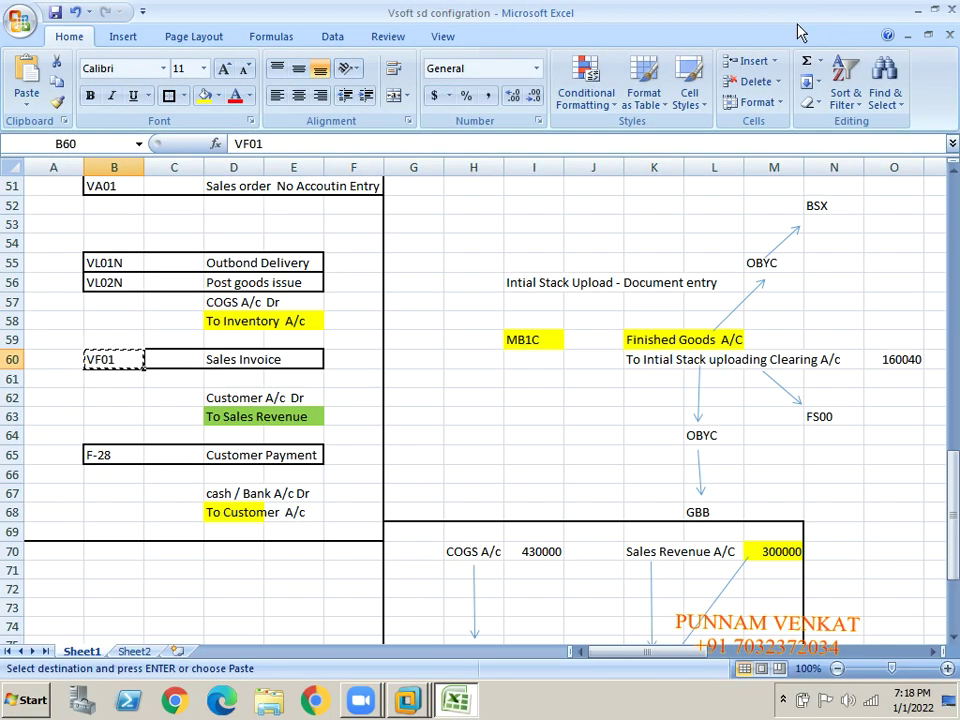
left_click(185, 491)
key("Down")
key("Down")
key("Down")
key("Down")
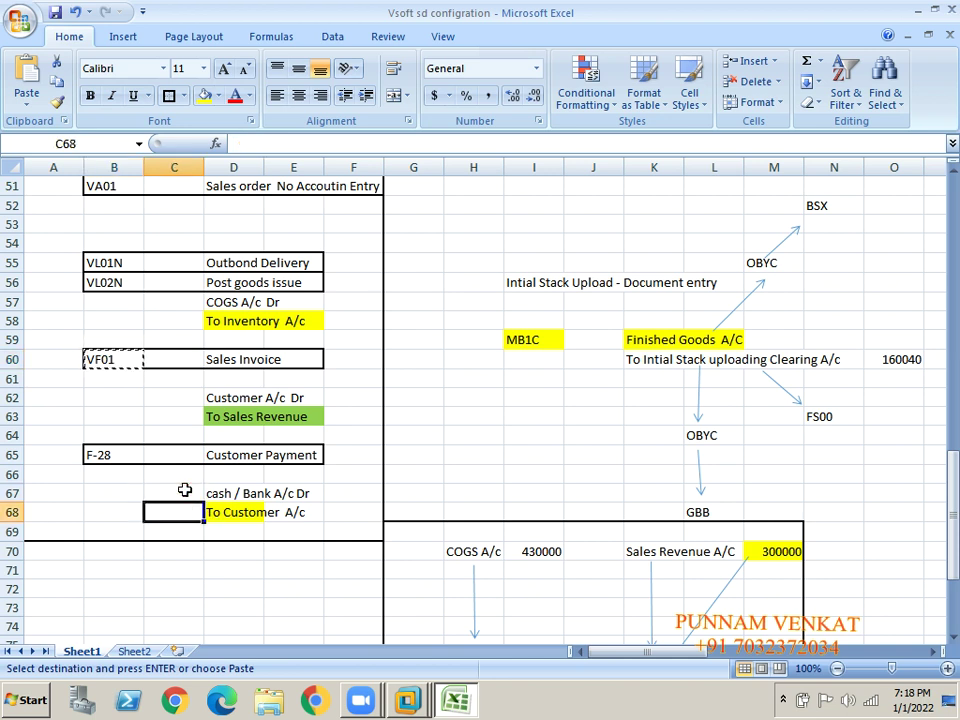
key("Down")
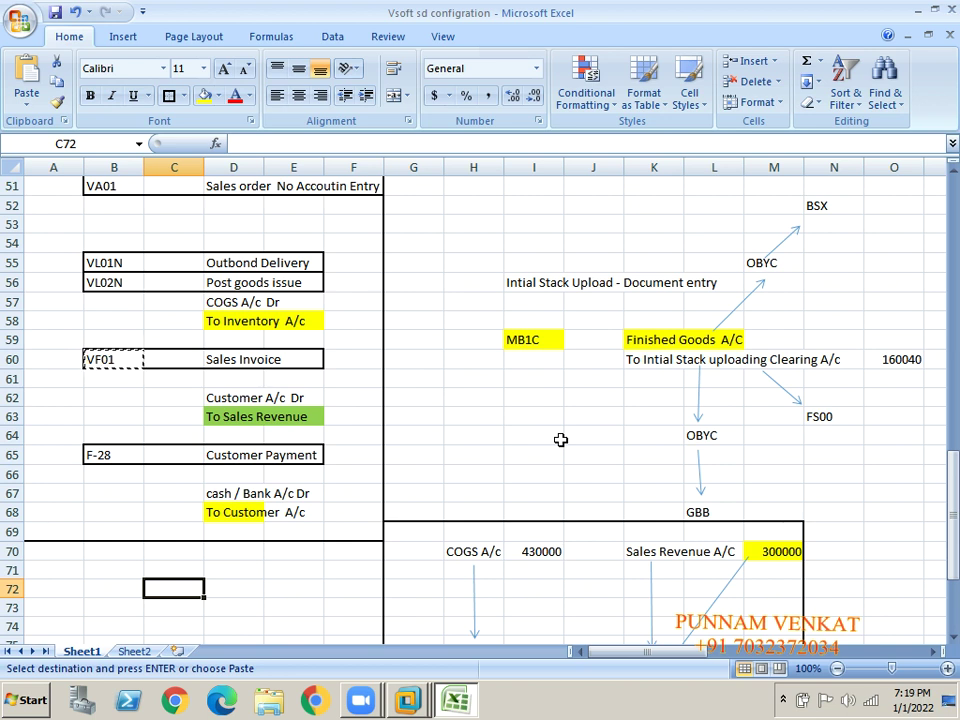
left_click(784, 700)
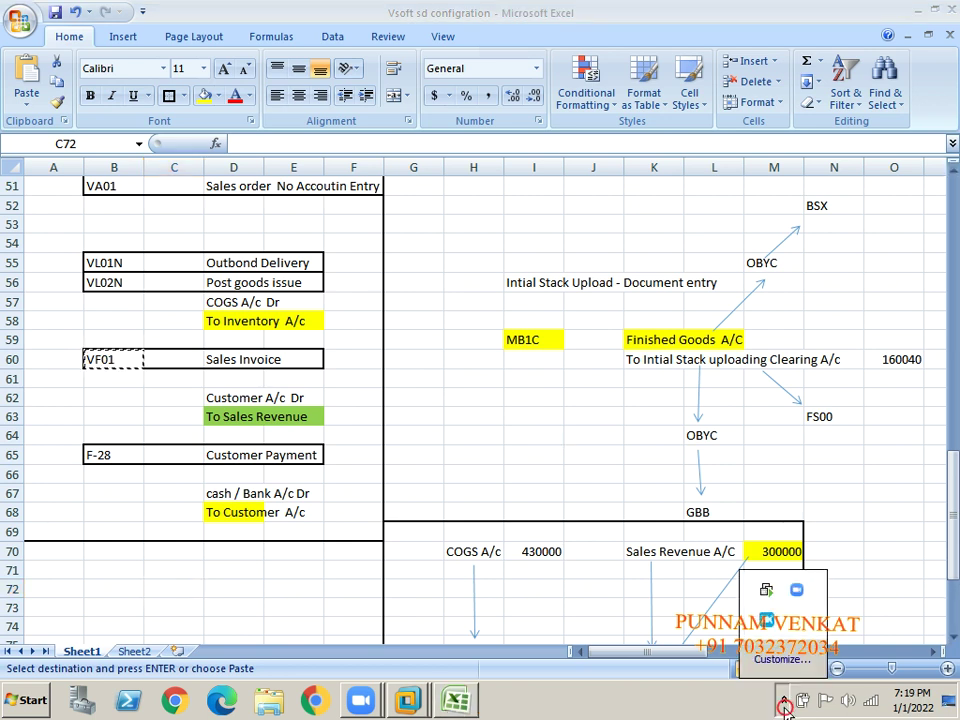
left_click(767, 621)
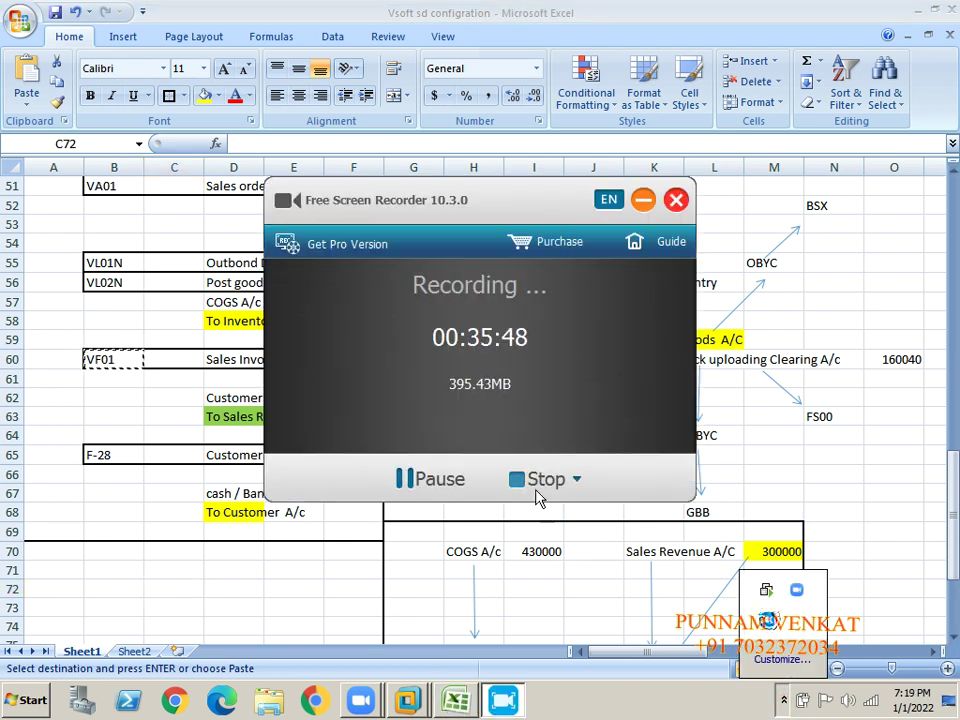